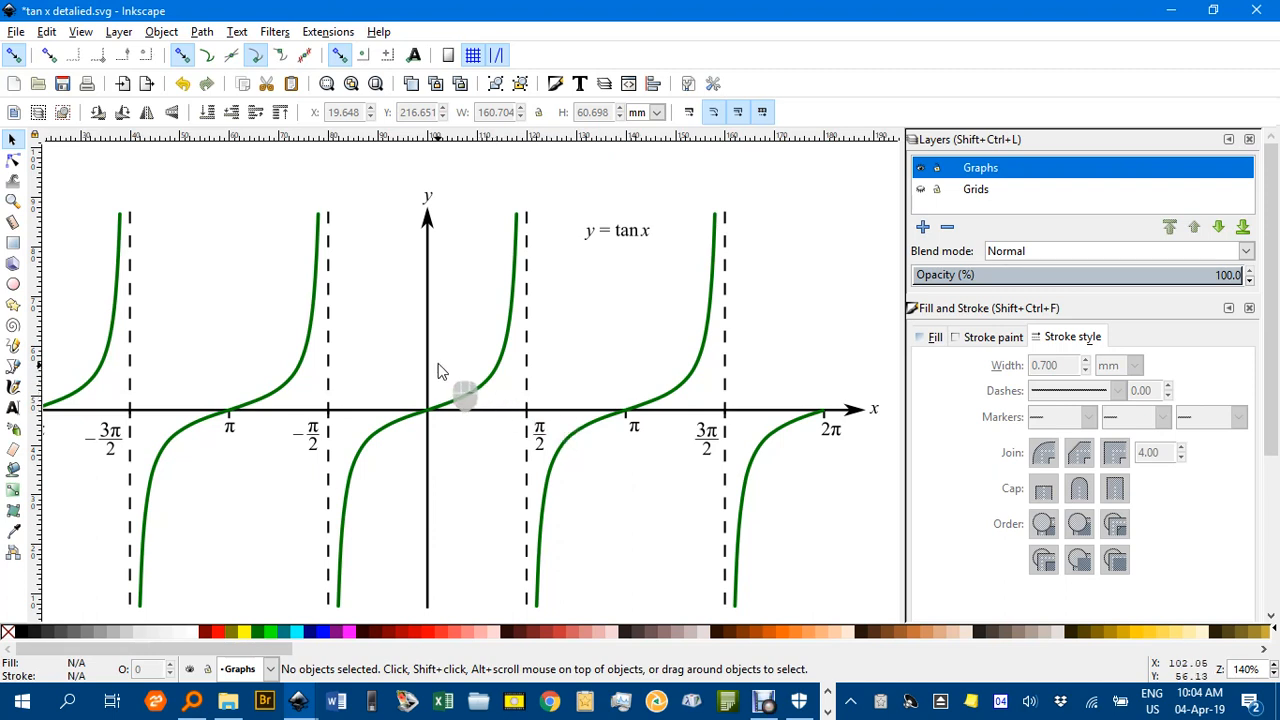
Create a new blank document and turn on the page grid.
{"action": "left_click", "coordinate": [16, 33]}
{"action": "left_click", "coordinate": [30, 48]}
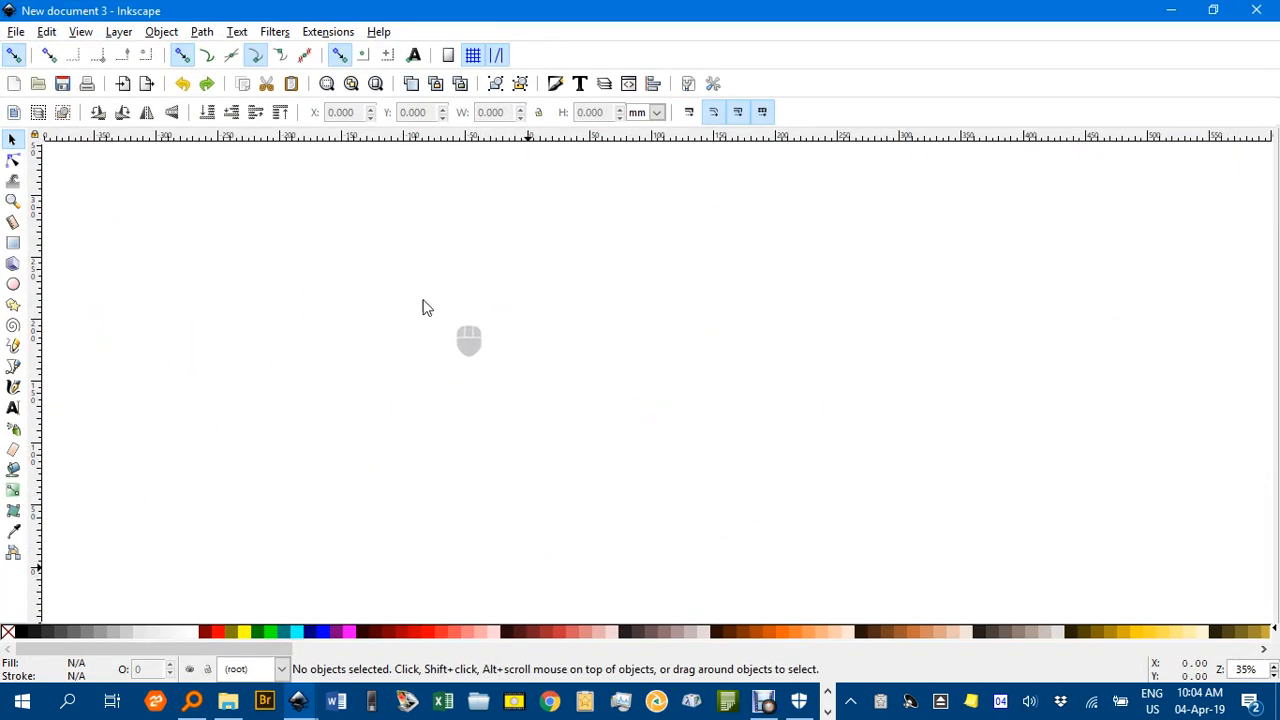
{"action": "left_click", "coordinate": [81, 32]}
{"action": "left_click", "coordinate": [122, 114]}
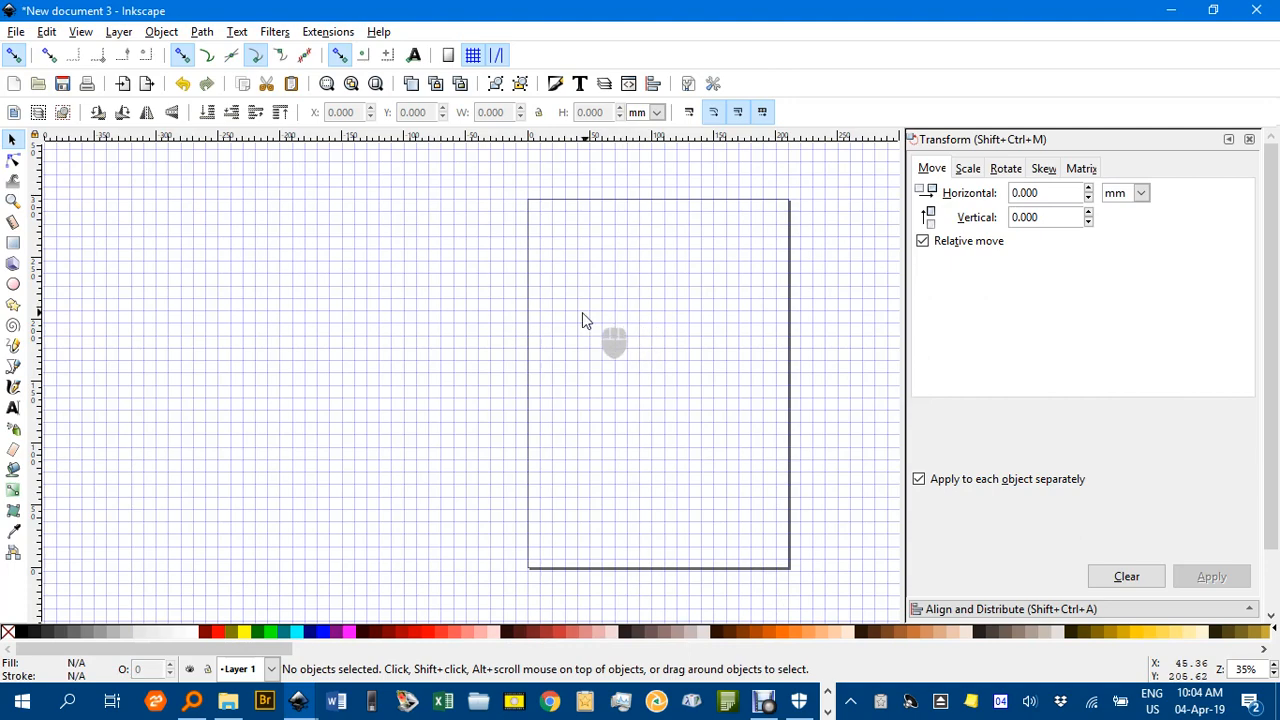
Draw an unfilled rectangle 40 mm wide and 80 mm high, snapped to grid lines in the upper part of the page.
{"action": "scroll", "coordinate": [573, 310], "scroll_direction": "up", "scroll_amount": 2, "text": "ctrl"}
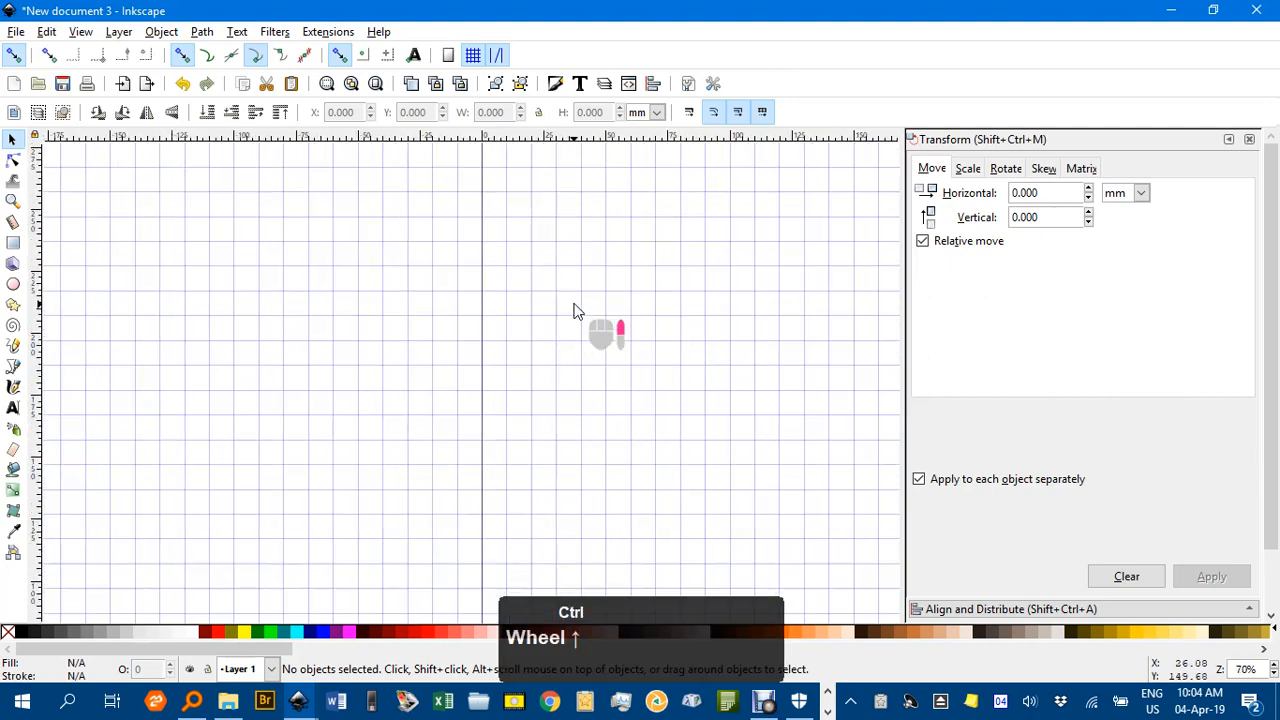
{"action": "scroll", "coordinate": [573, 306], "scroll_direction": "up", "scroll_amount": 1, "text": "ctrl"}
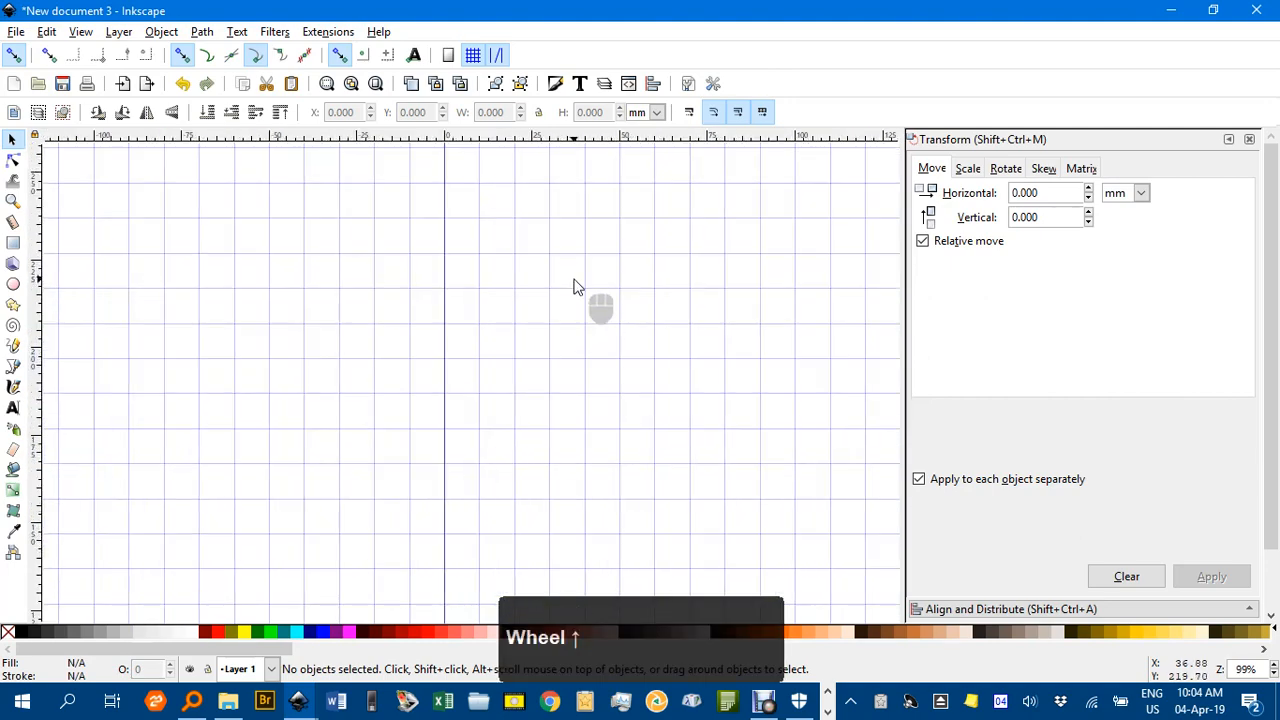
{"action": "left_click_drag", "start_coordinate": [583, 286], "coordinate": [267, 440]}
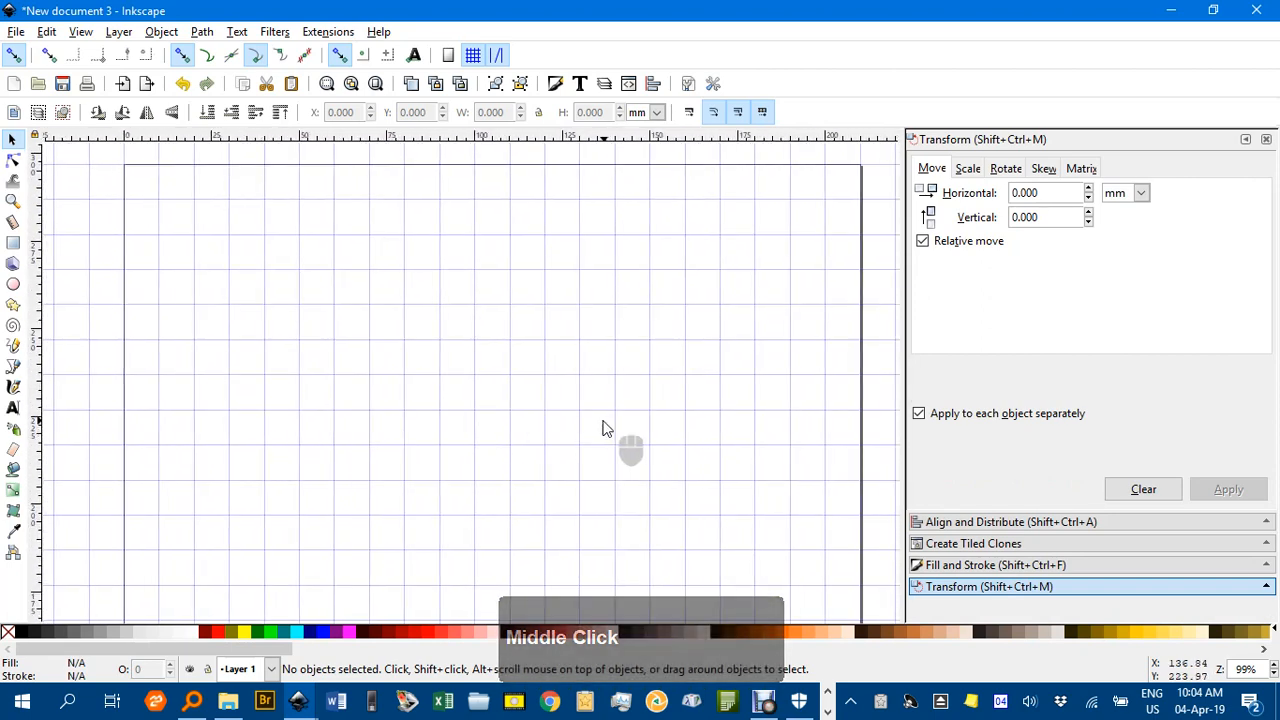
{"action": "left_click", "coordinate": [13, 244]}
{"action": "left_click_drag", "start_coordinate": [404, 200], "coordinate": [545, 481]}
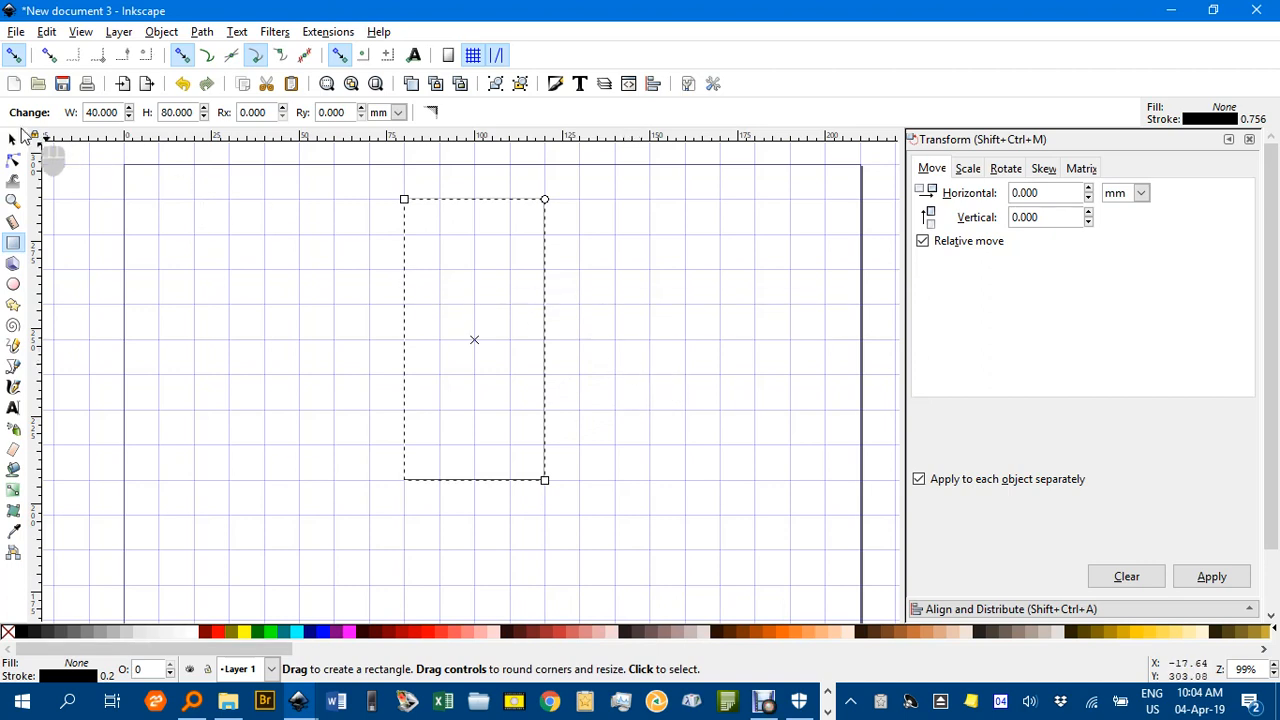
{"action": "left_click", "coordinate": [14, 141]}
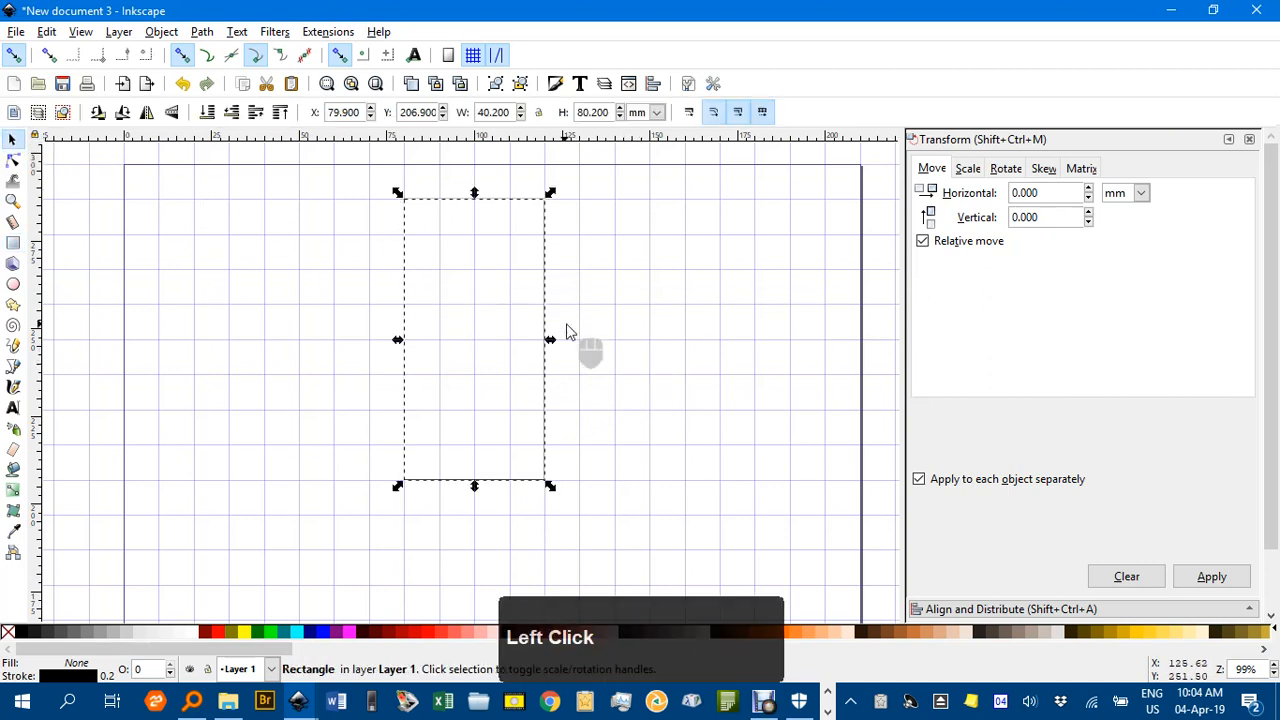
Start the Function Plotter on the selected rectangle and set its X range from -1.6 to 1.6.
{"action": "left_click", "coordinate": [321, 37]}
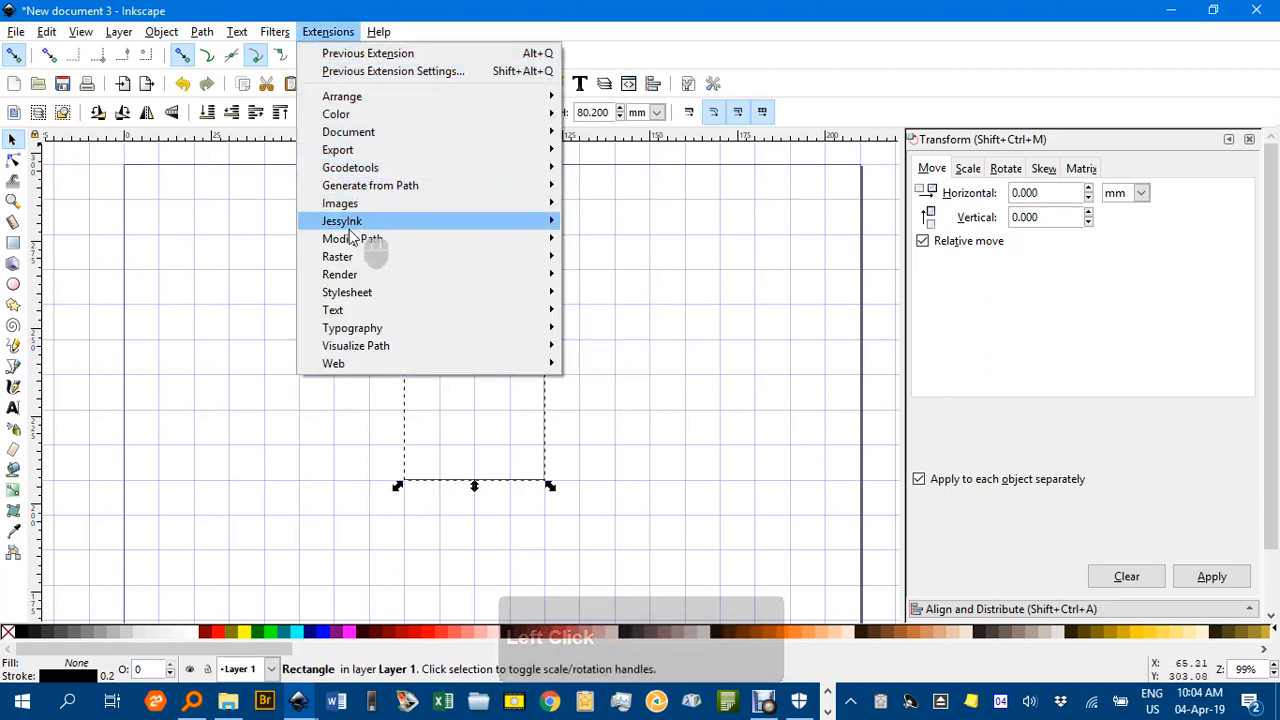
{"action": "mouse_move", "coordinate": [437, 277]}
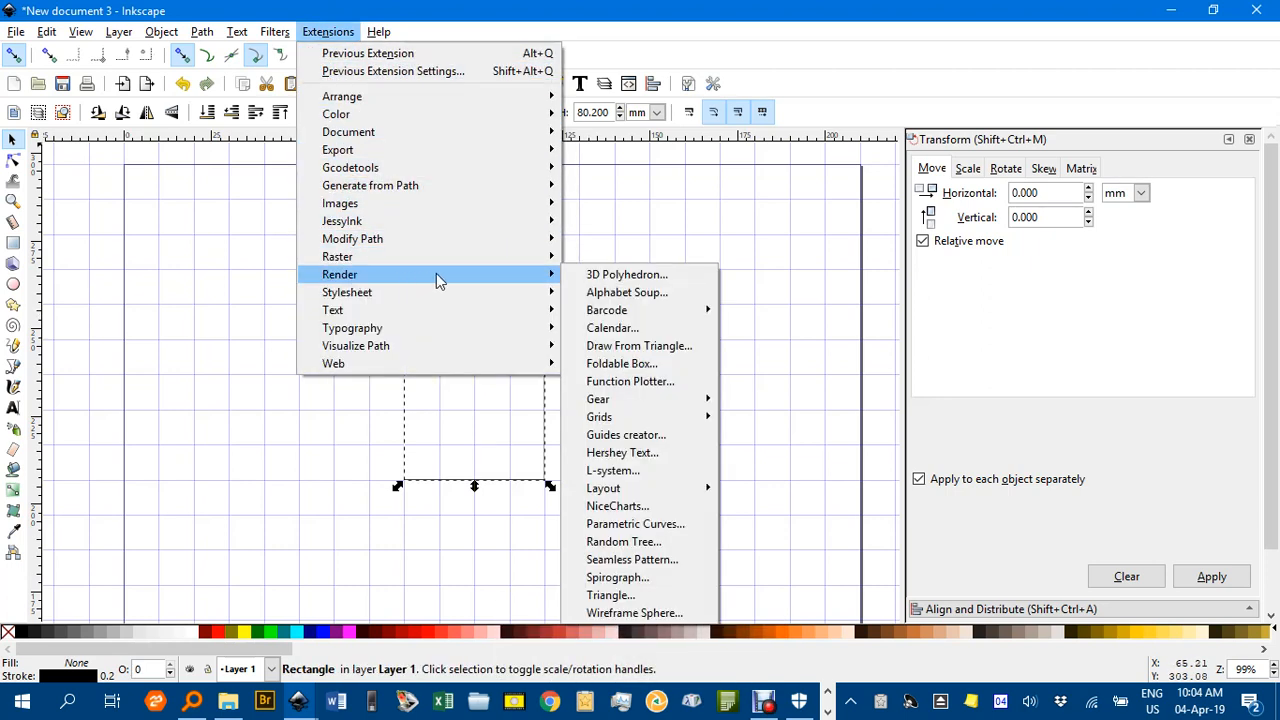
{"action": "left_click", "coordinate": [628, 374]}
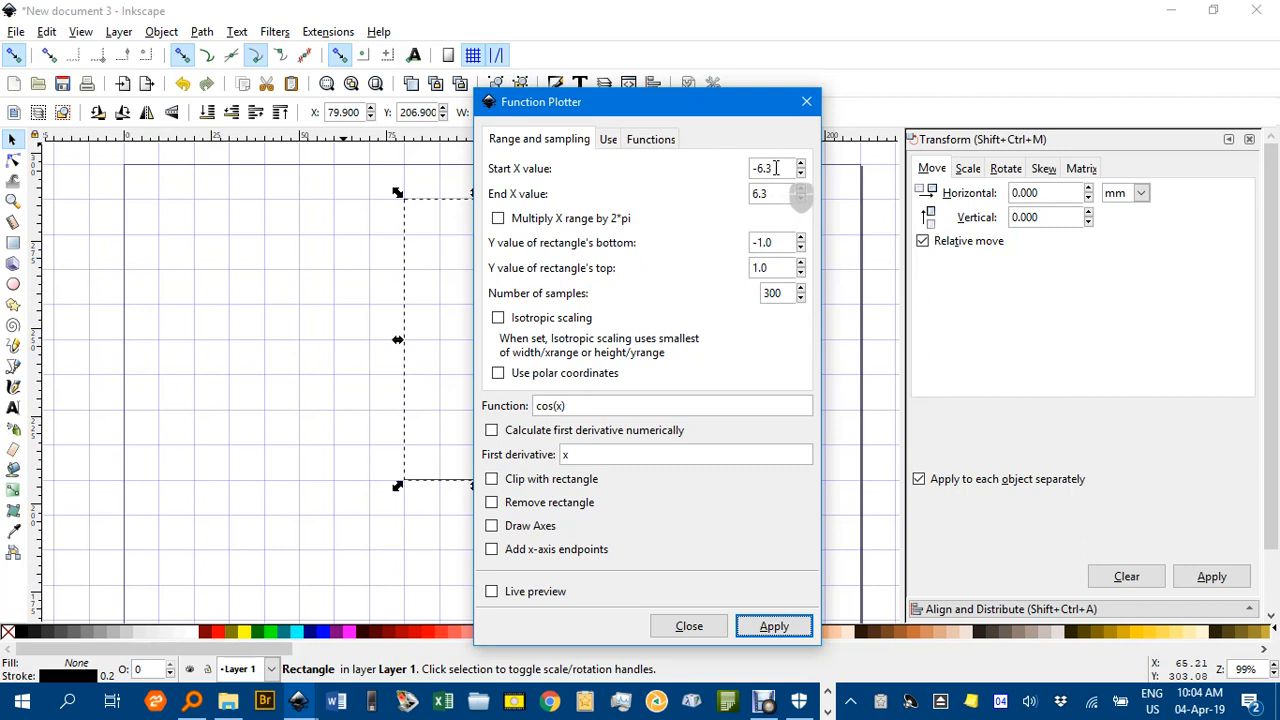
{"action": "left_click_drag", "start_coordinate": [775, 168], "coordinate": [747, 178]}
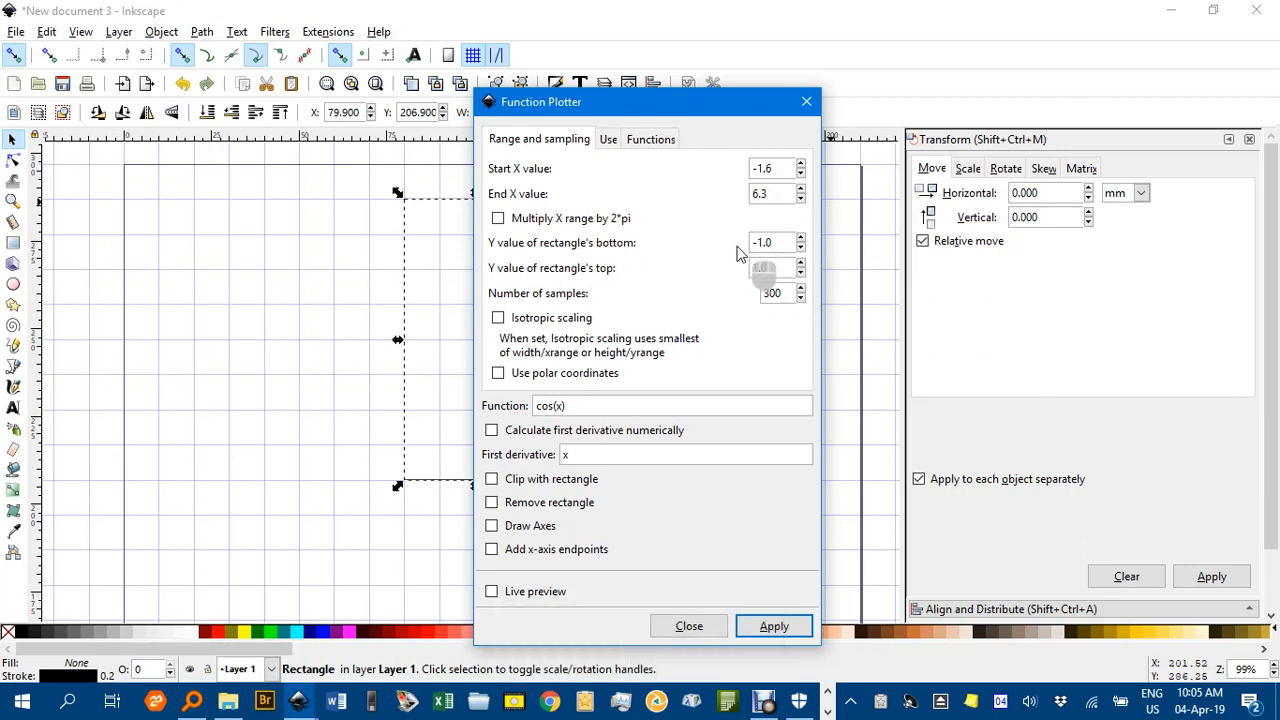
{"action": "left_click_drag", "start_coordinate": [773, 194], "coordinate": [722, 194]}
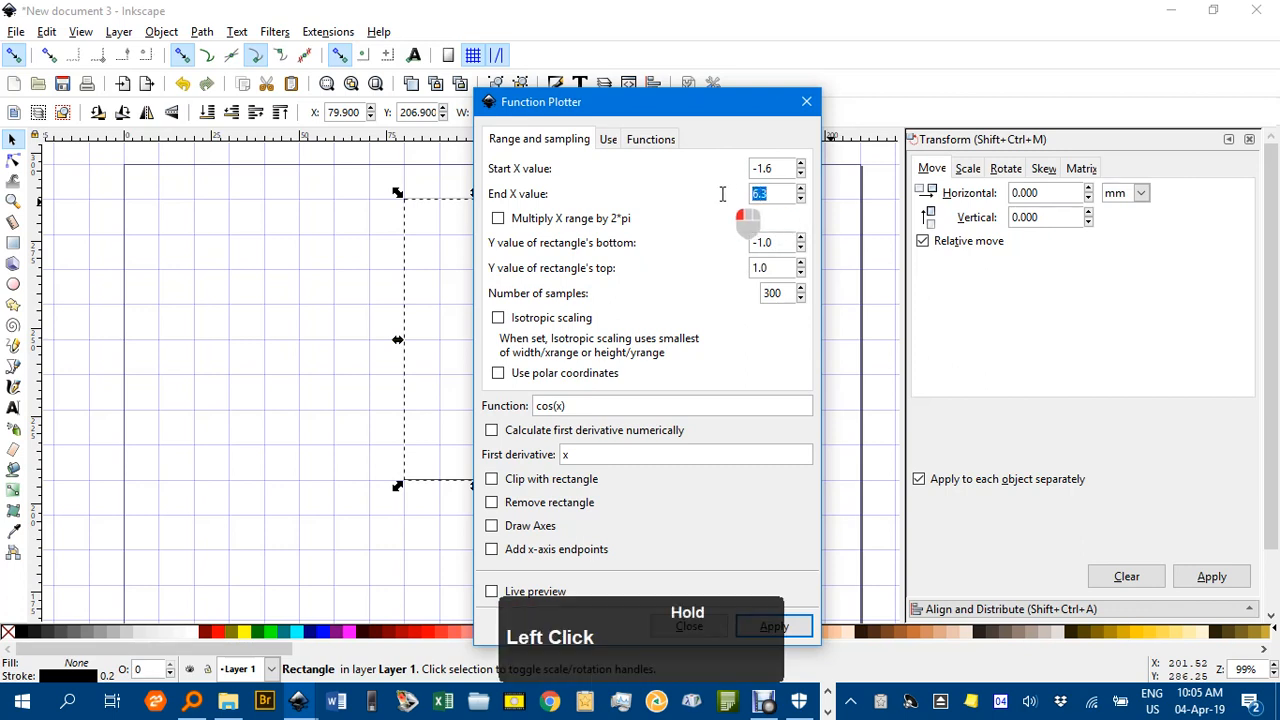
{"action": "type", "text": "1.6"}
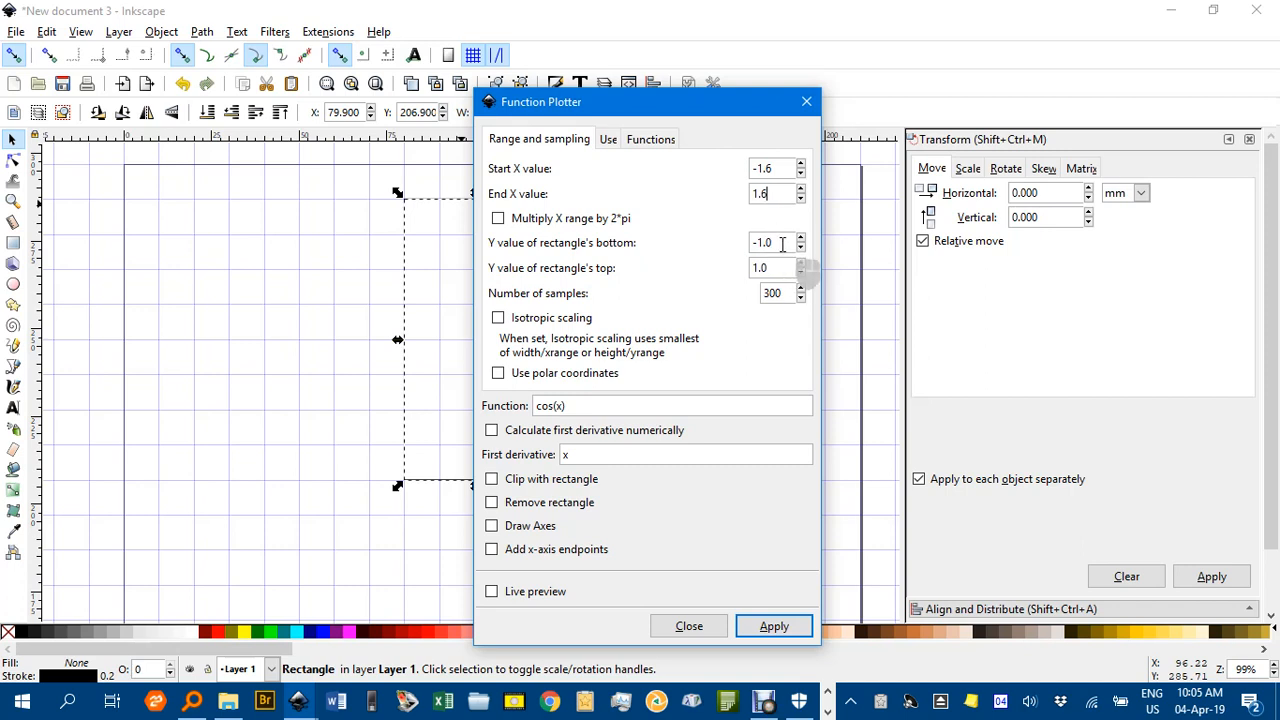
Set the Y value of the rectangle's bottom to -10 and of its top to 10.
{"action": "left_click_drag", "start_coordinate": [782, 243], "coordinate": [760, 241]}
{"action": "type", "text": "1"}
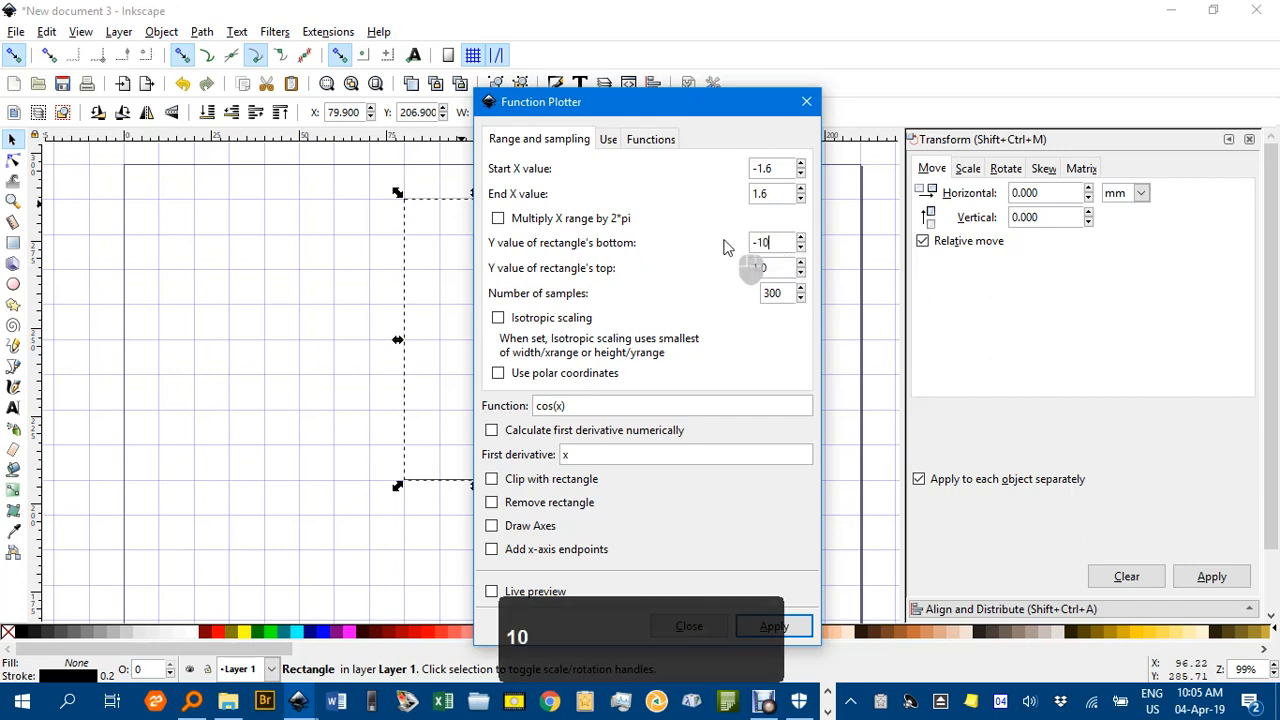
{"action": "left_click_drag", "start_coordinate": [771, 268], "coordinate": [709, 267]}
{"action": "type", "text": "10"}
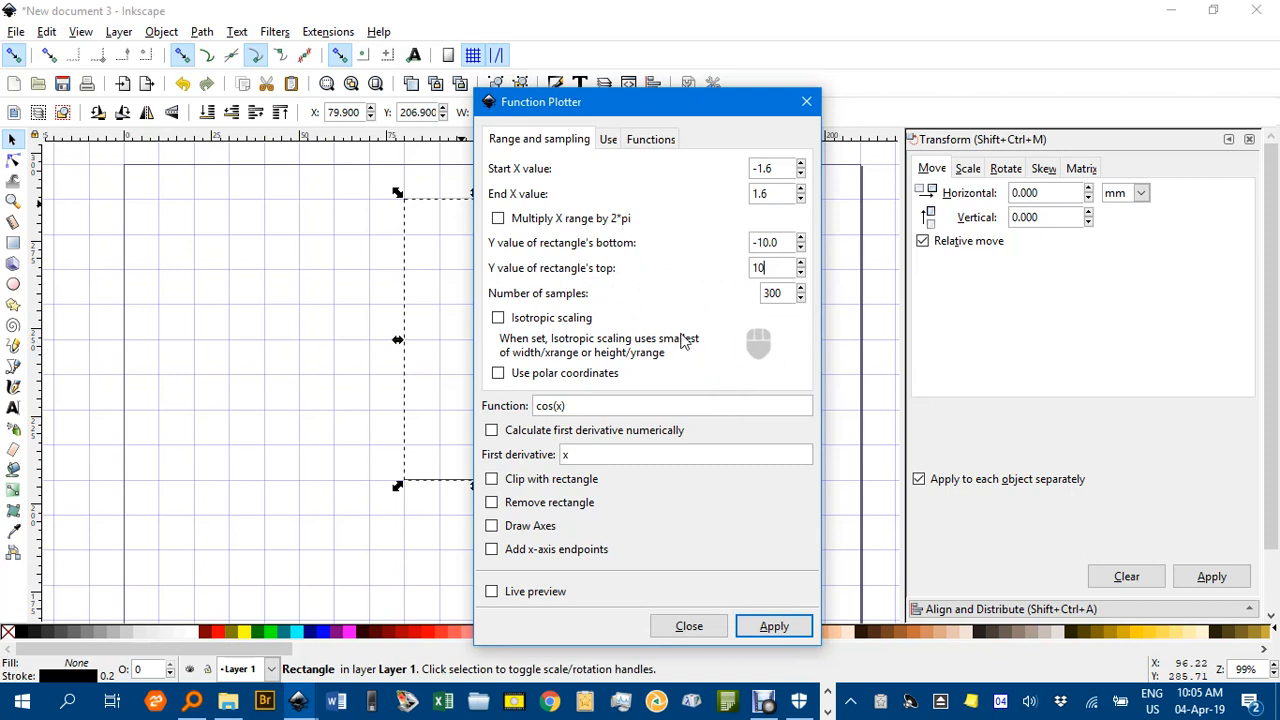
Set the function to tan(x), enable drawing the axes, and preview the plot live with the graph uncovered.
{"action": "left_click_drag", "start_coordinate": [553, 405], "coordinate": [537, 405]}
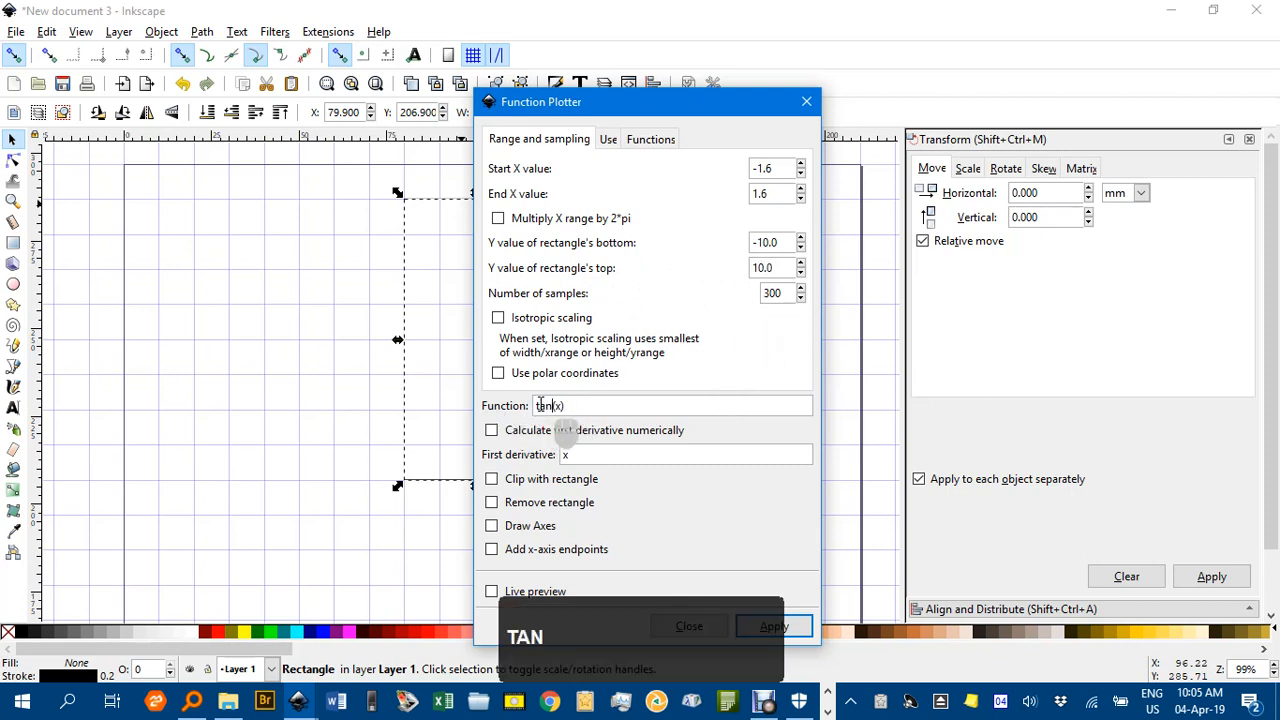
{"action": "type", "text": "tan"}
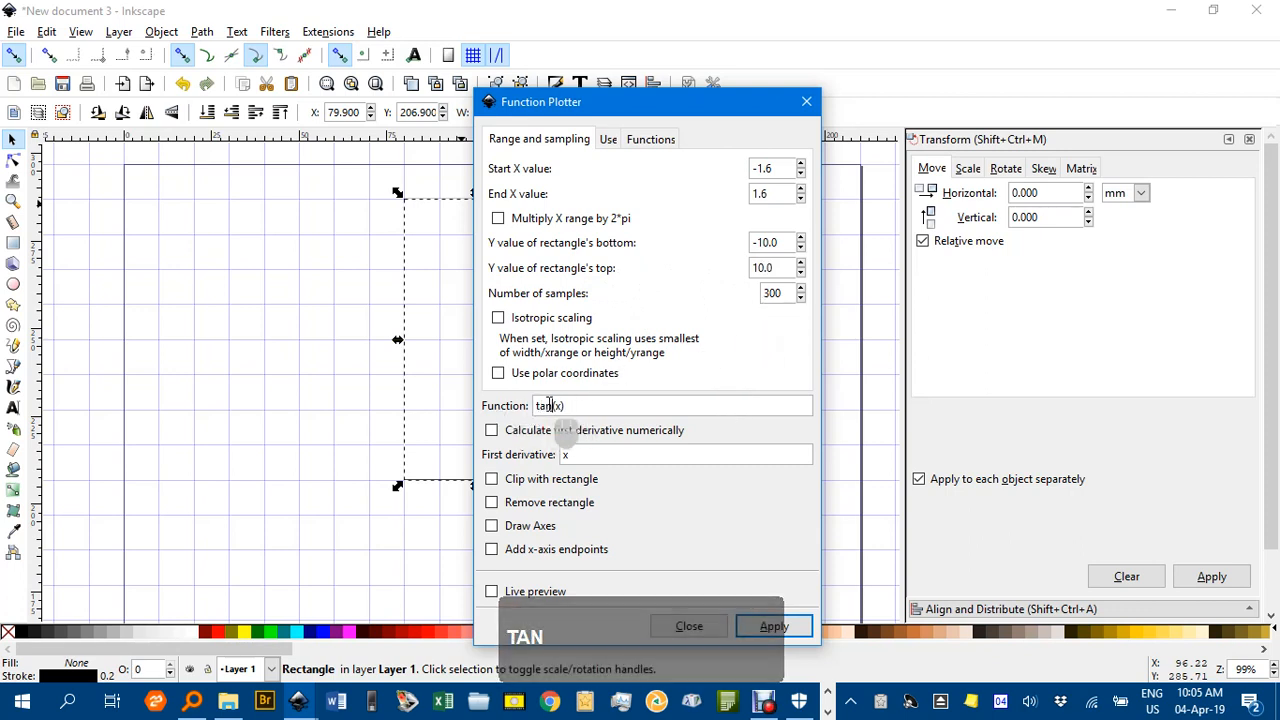
{"action": "left_click", "coordinate": [492, 528]}
{"action": "left_click", "coordinate": [491, 593]}
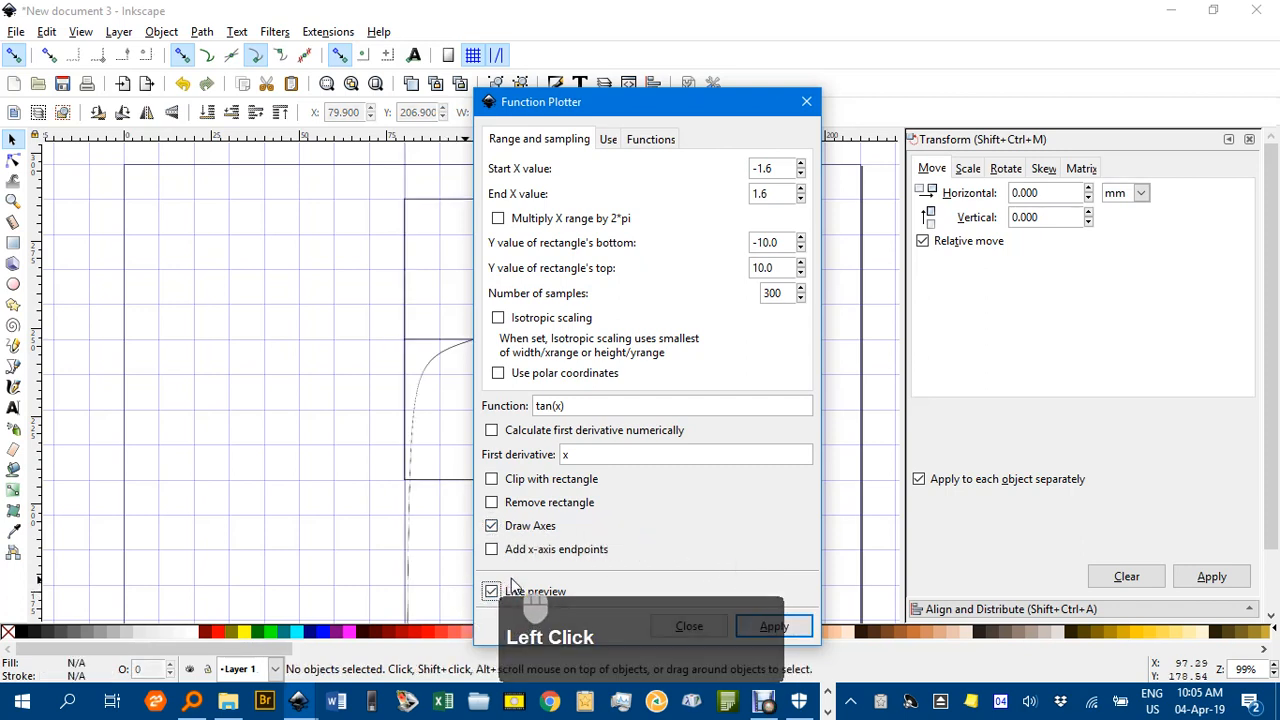
{"action": "mouse_move", "coordinate": [662, 105]}
{"action": "left_mouse_down"}
{"action": "mouse_move", "coordinate": [865, 190]}
{"action": "mouse_move", "coordinate": [745, 140]}
{"action": "mouse_move", "coordinate": [737, 113]}
{"action": "mouse_move", "coordinate": [781, 135]}
{"action": "left_mouse_up"}
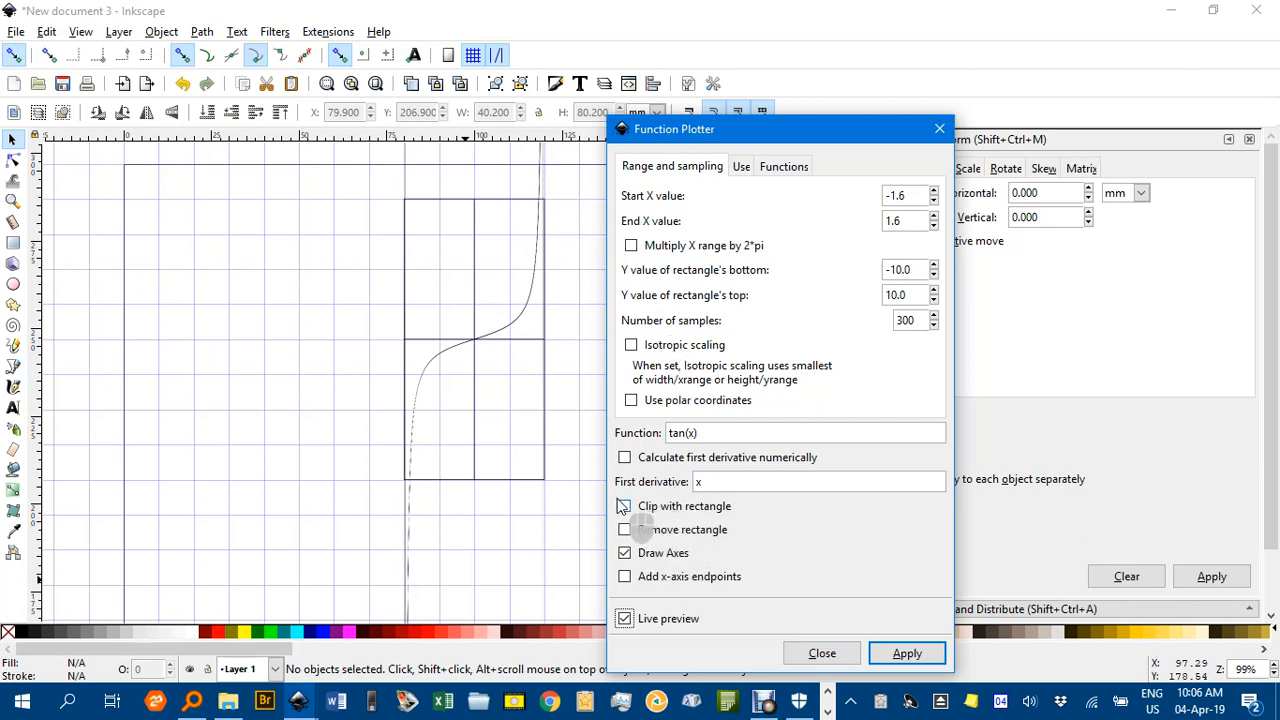
Try a narrower X range of -1.5 to 1.5 for the tan(x) plot.
{"action": "left_click", "coordinate": [899, 195]}
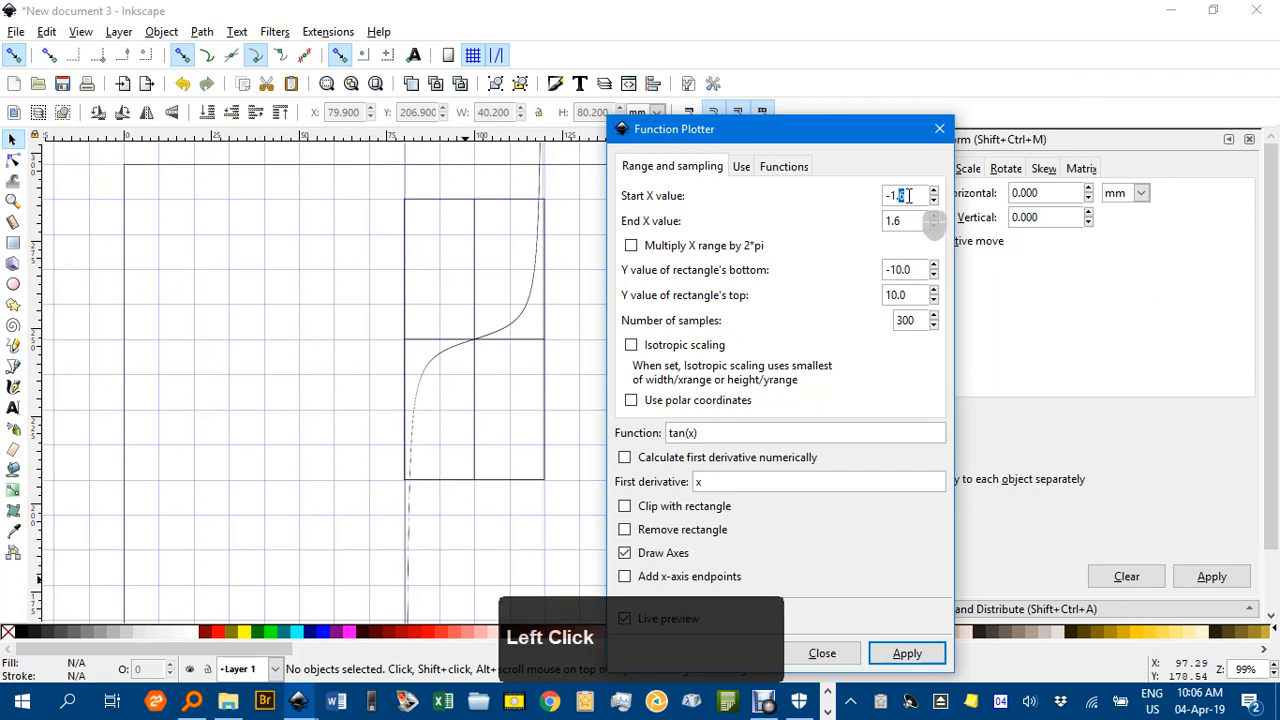
{"action": "type", "text": "5"}
{"action": "mouse_move", "coordinate": [897, 220]}
{"action": "left_mouse_down"}
{"action": "mouse_move", "coordinate": [907, 217]}
{"action": "mouse_move", "coordinate": [895, 219]}
{"action": "left_mouse_up"}
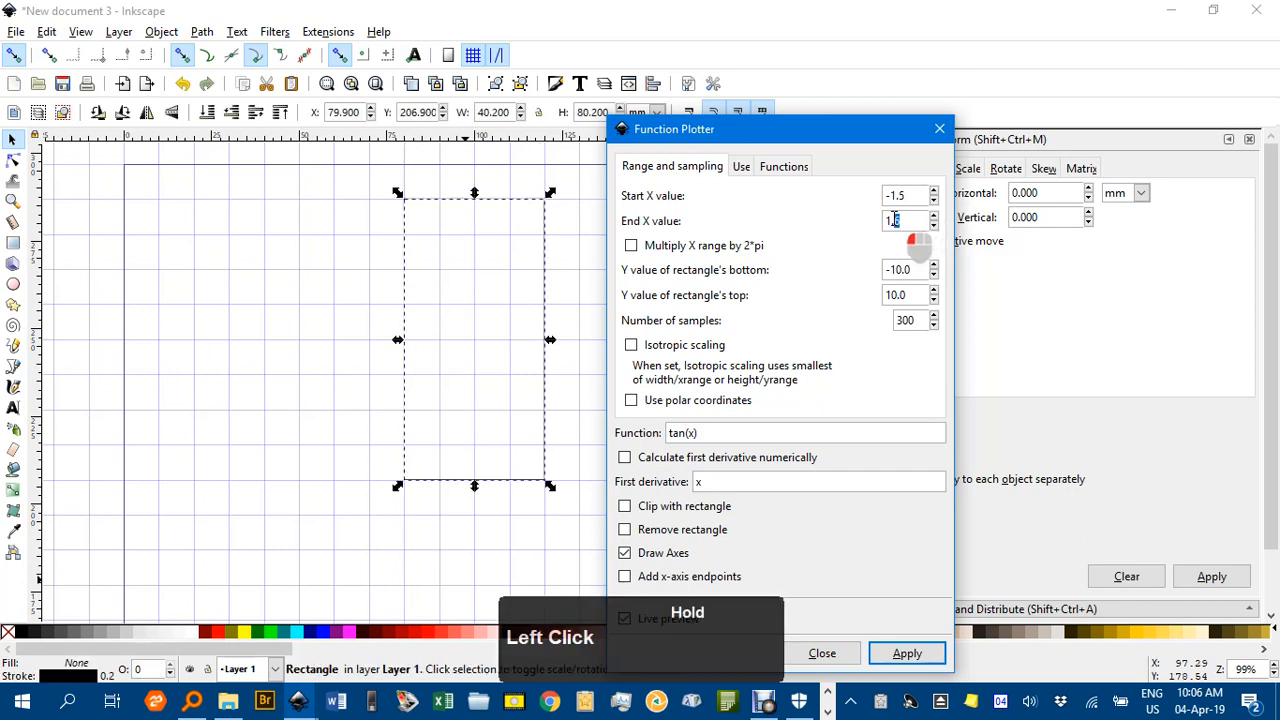
{"action": "type", "text": "5"}
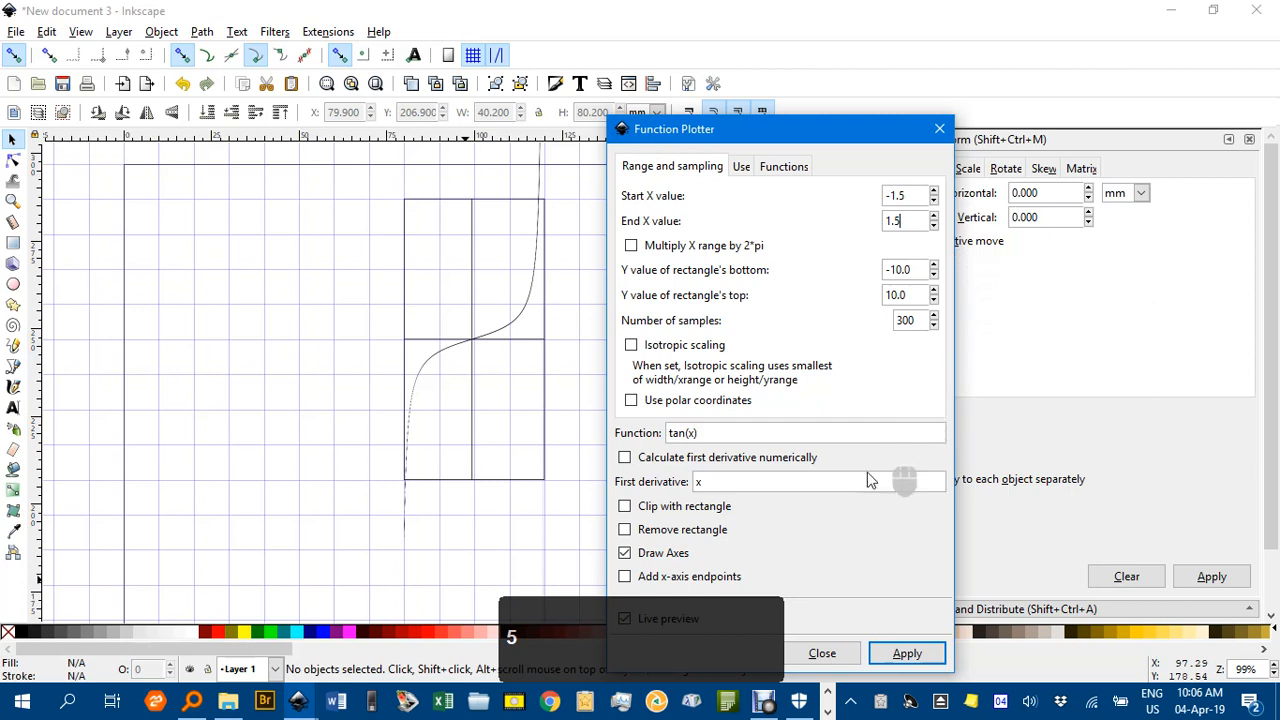
{"action": "left_click", "coordinate": [918, 197]}
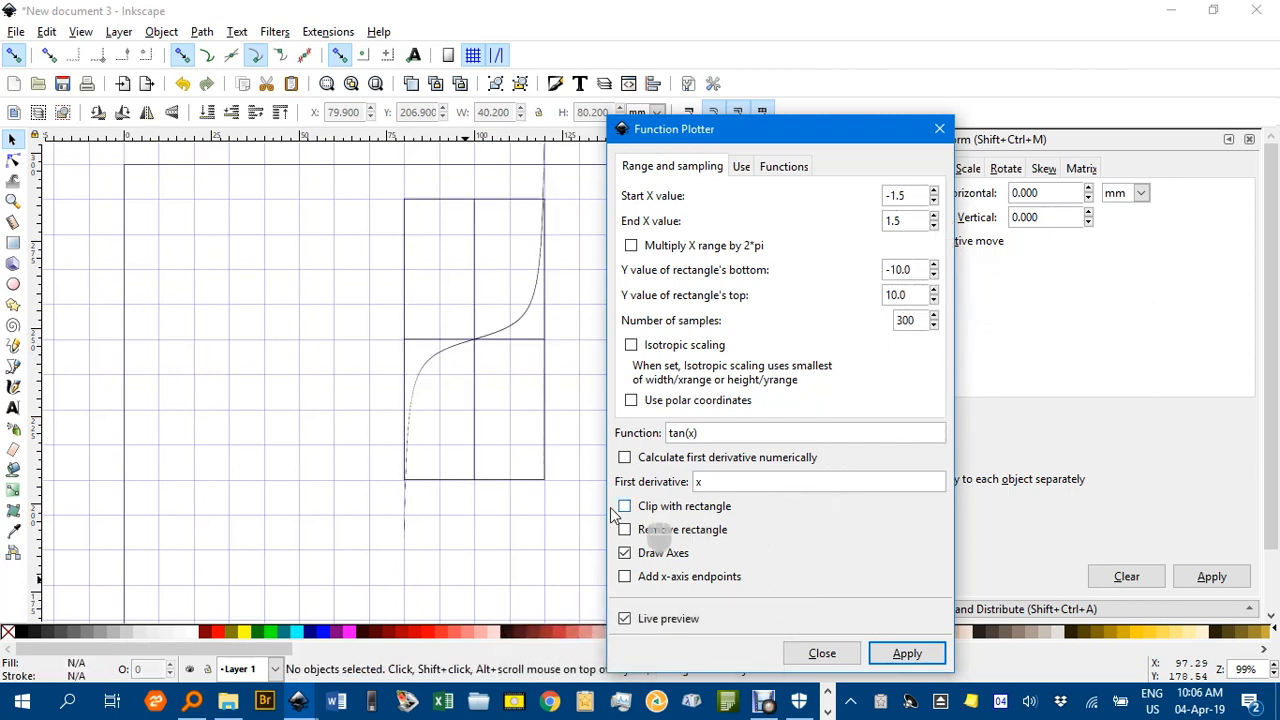
{"action": "scroll", "coordinate": [528, 349], "scroll_direction": "up", "scroll_amount": 1}
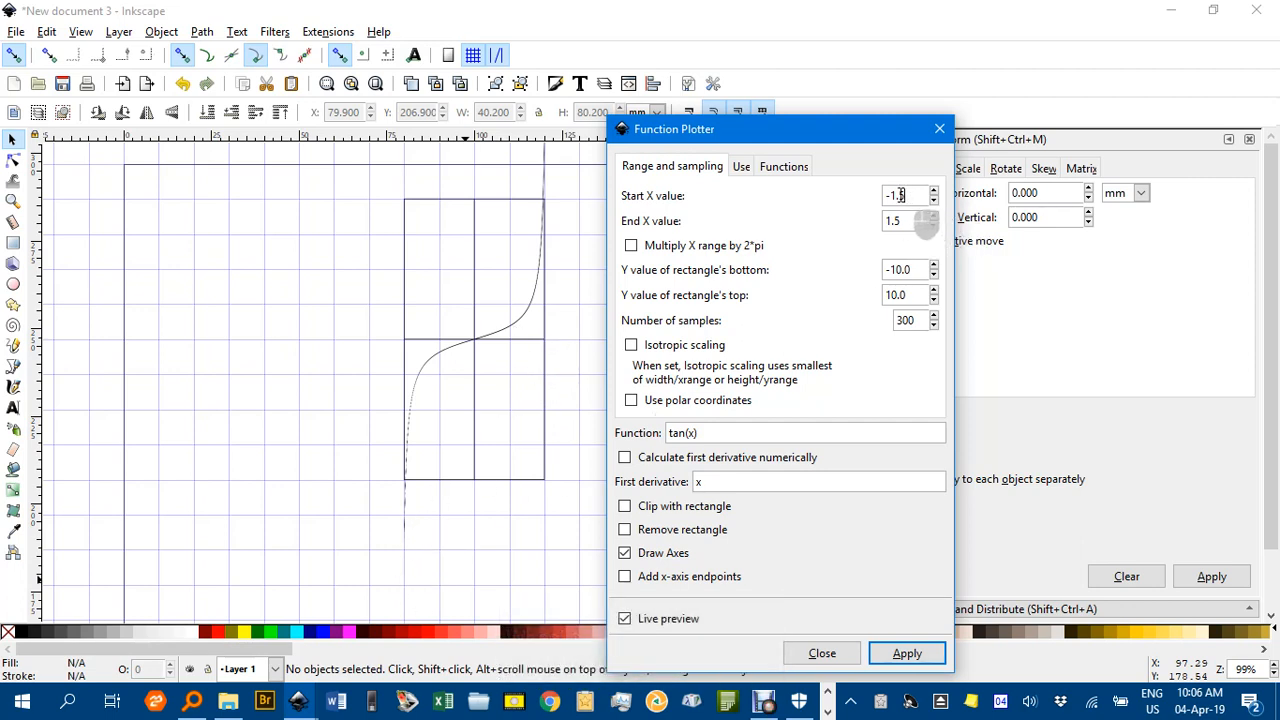
Set the plot's X range from -1.4 to 1.4, apply the function plot and close the plotter.
{"action": "mouse_move", "coordinate": [899, 195]}
{"action": "left_mouse_down"}
{"action": "mouse_move", "coordinate": [910, 193]}
{"action": "mouse_move", "coordinate": [903, 220]}
{"action": "left_mouse_up"}
{"action": "type", "text": "44"}
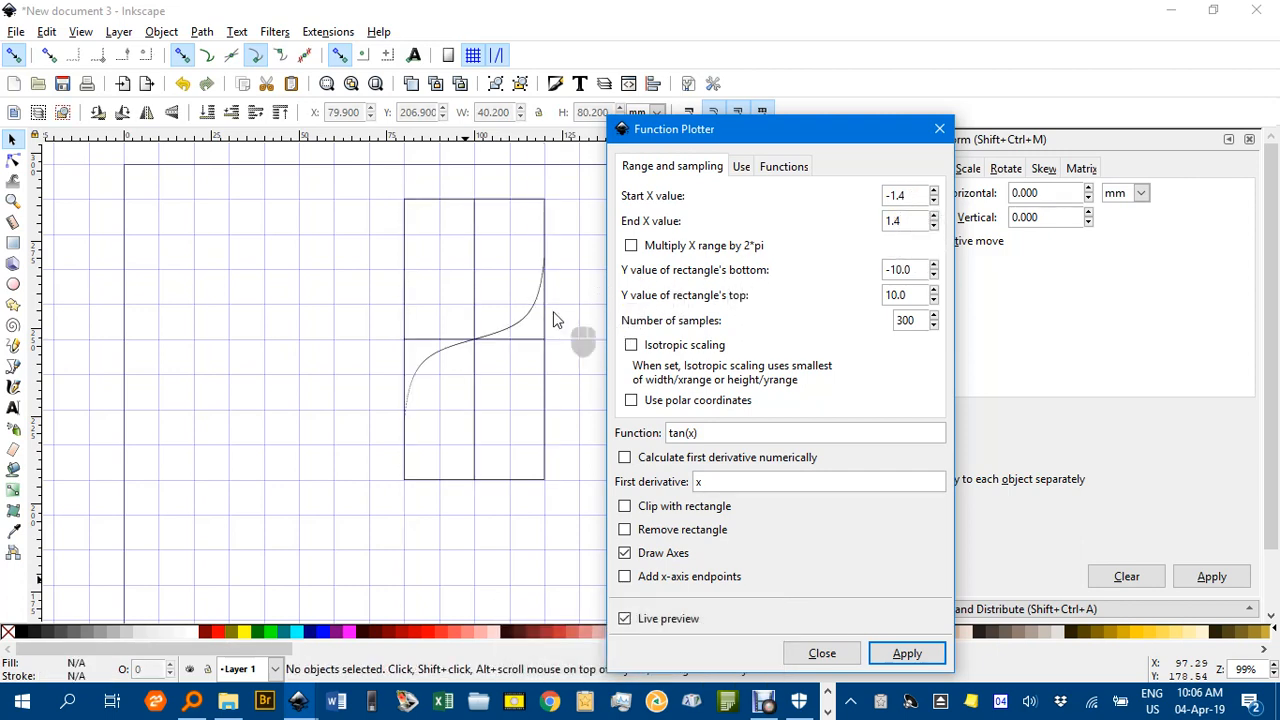
{"action": "left_click", "coordinate": [910, 655]}
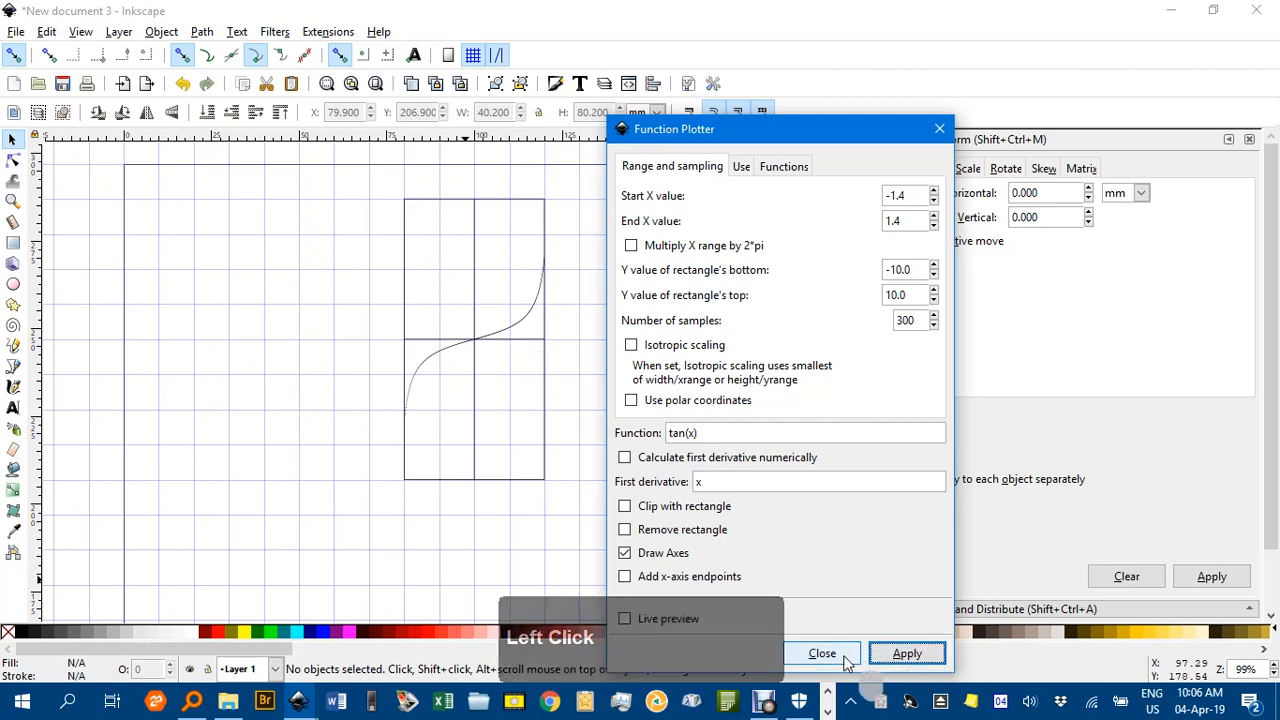
{"action": "left_click", "coordinate": [826, 654]}
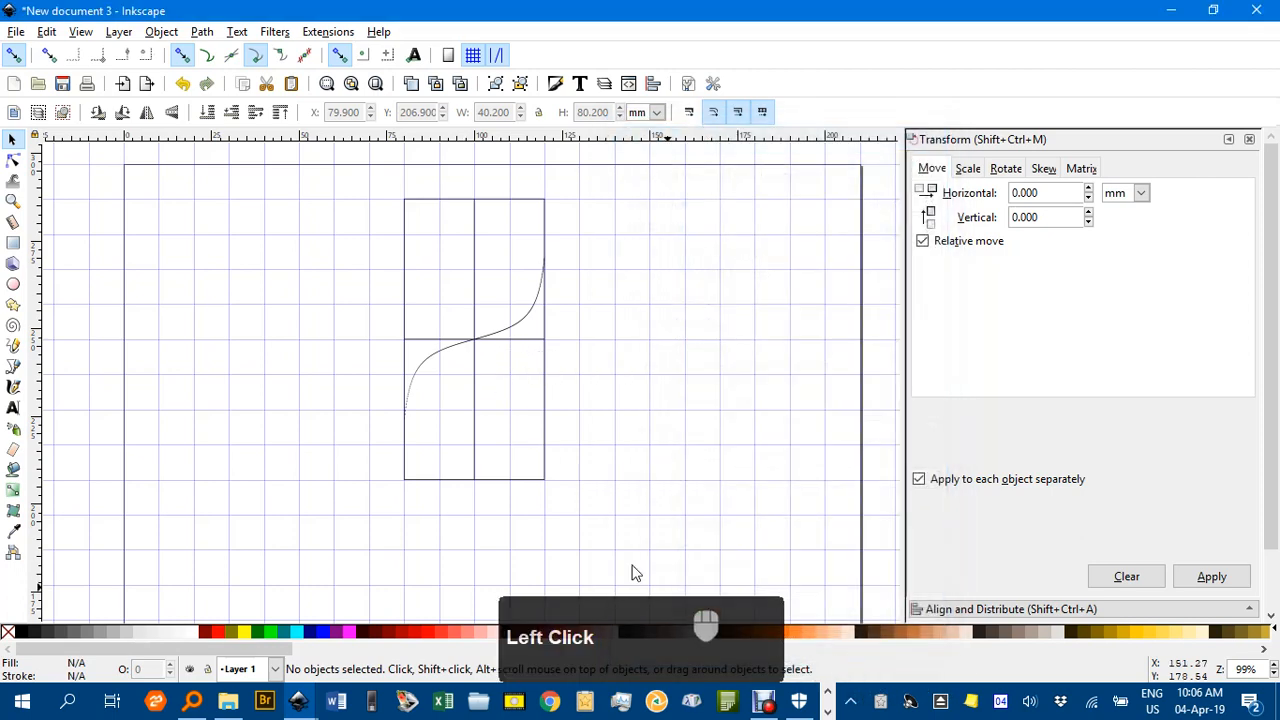
Break the plotted path apart into curve and axes, and delete the surrounding rectangle.
{"action": "left_click", "coordinate": [520, 322]}
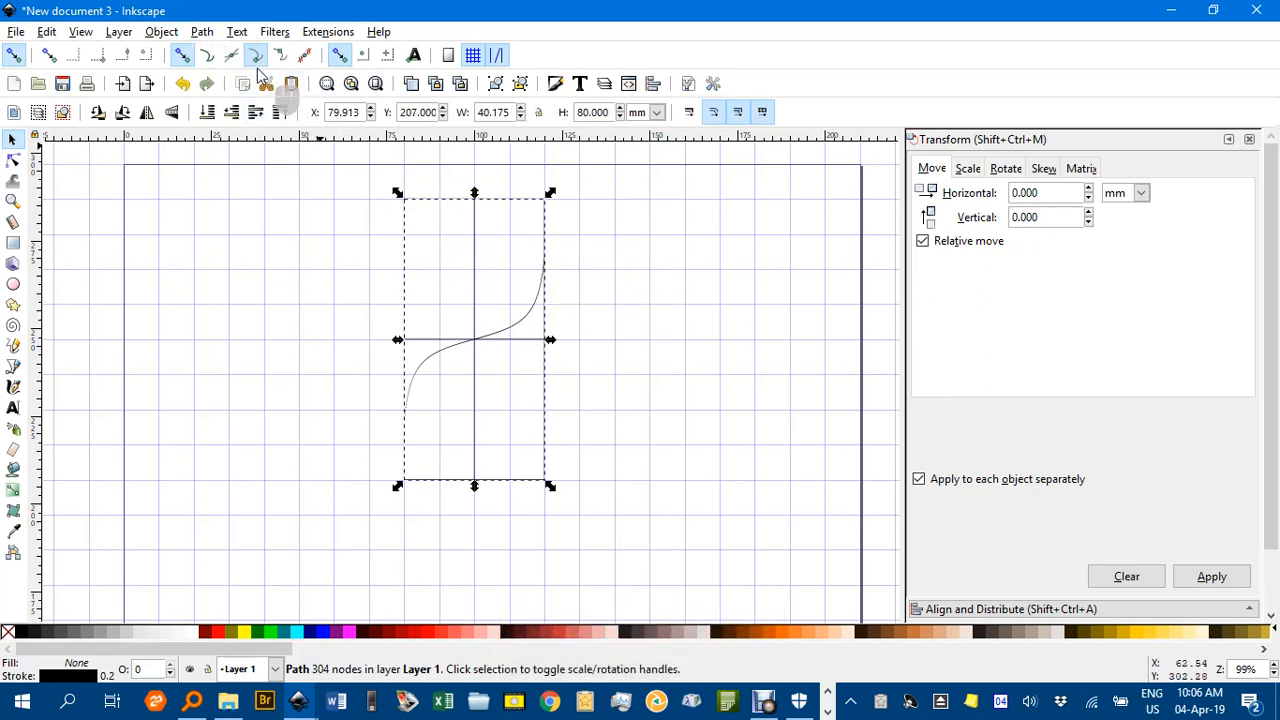
{"action": "left_click", "coordinate": [201, 33]}
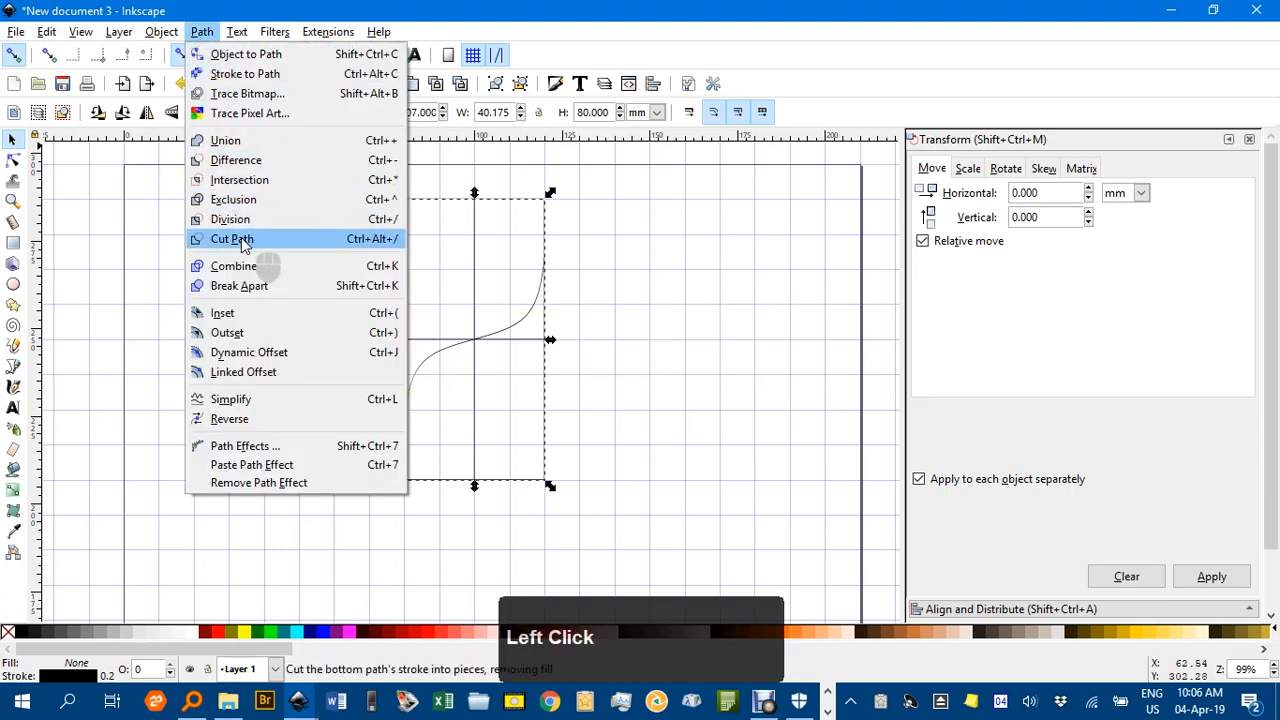
{"action": "left_click", "coordinate": [264, 288]}
{"action": "left_click", "coordinate": [635, 300]}
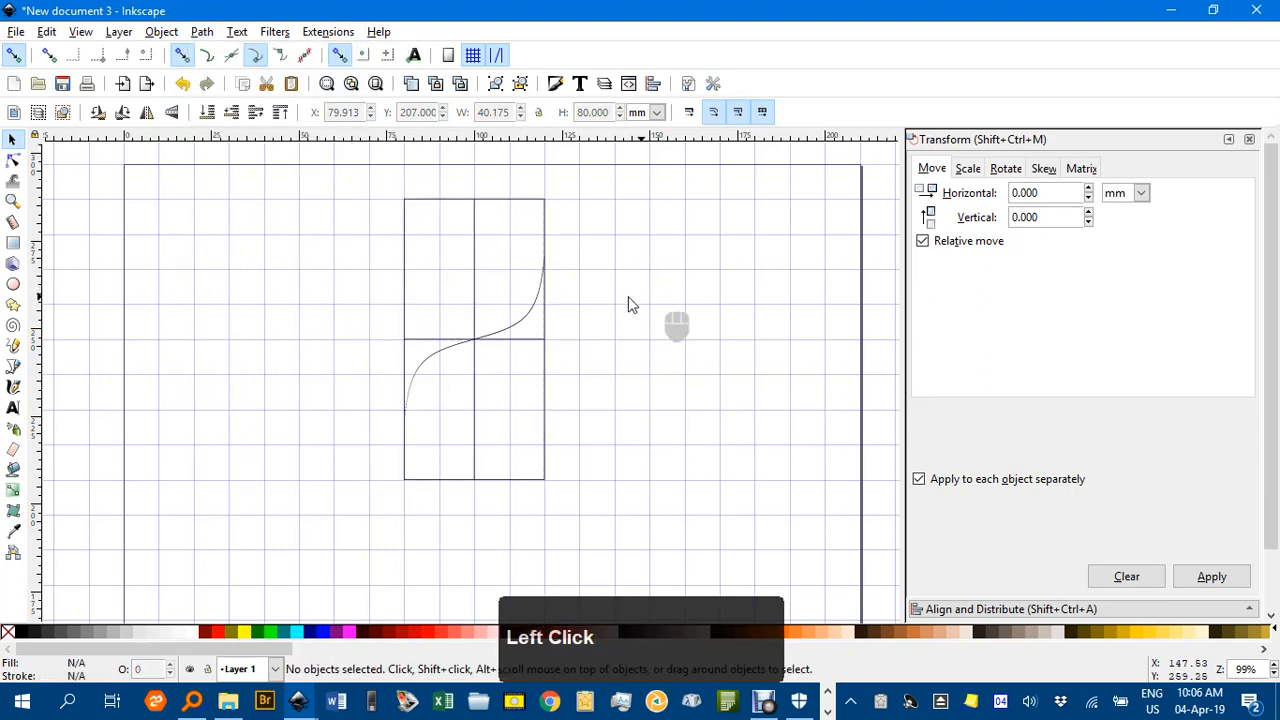
{"action": "left_click", "coordinate": [494, 205]}
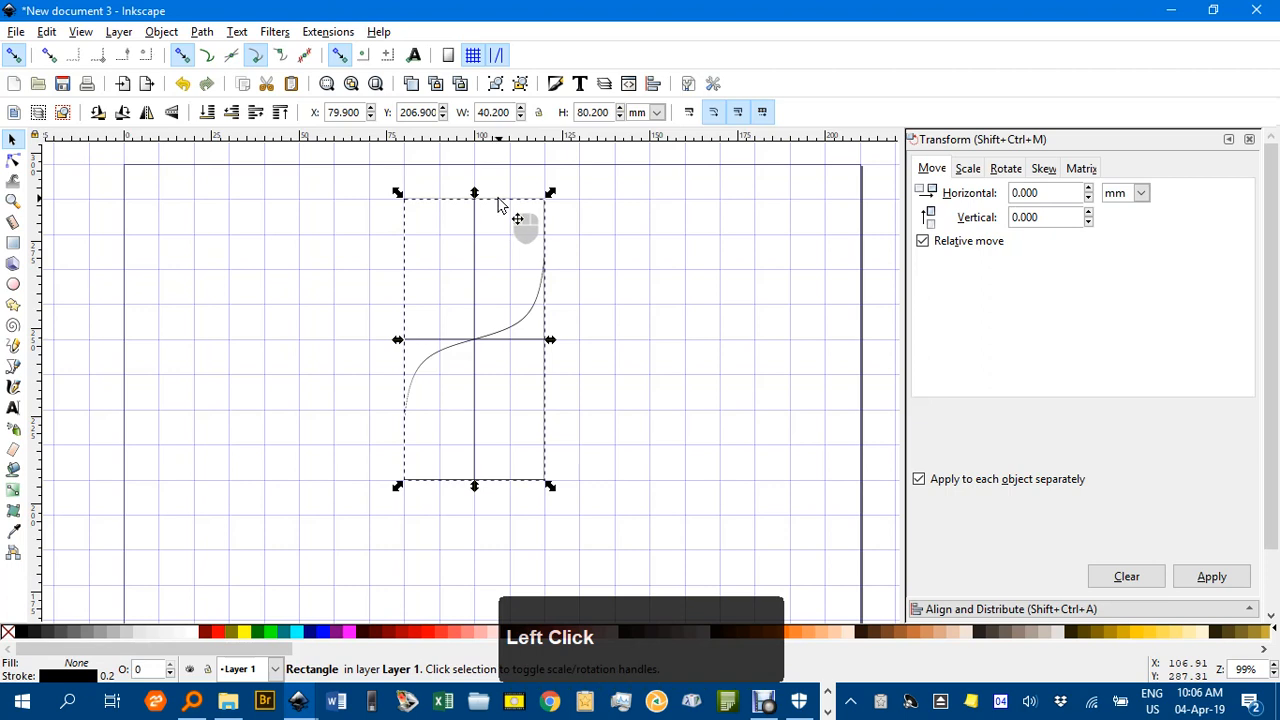
{"action": "key", "text": "Delete"}
Stretch the tangent curve vertically to about 80 mm, snapping both ends to the grid lines at the ends of the vertical axis.
{"action": "left_click", "coordinate": [518, 330]}
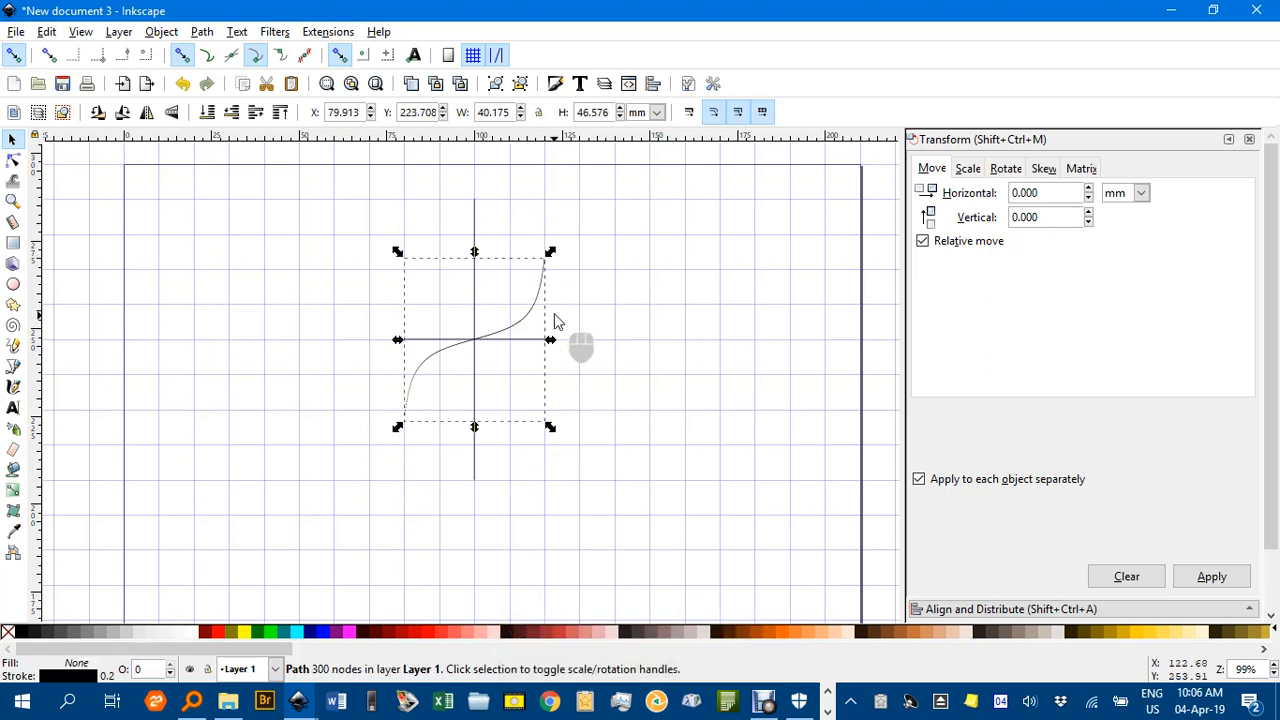
{"action": "left_click_drag", "start_coordinate": [474, 251], "coordinate": [476, 192]}
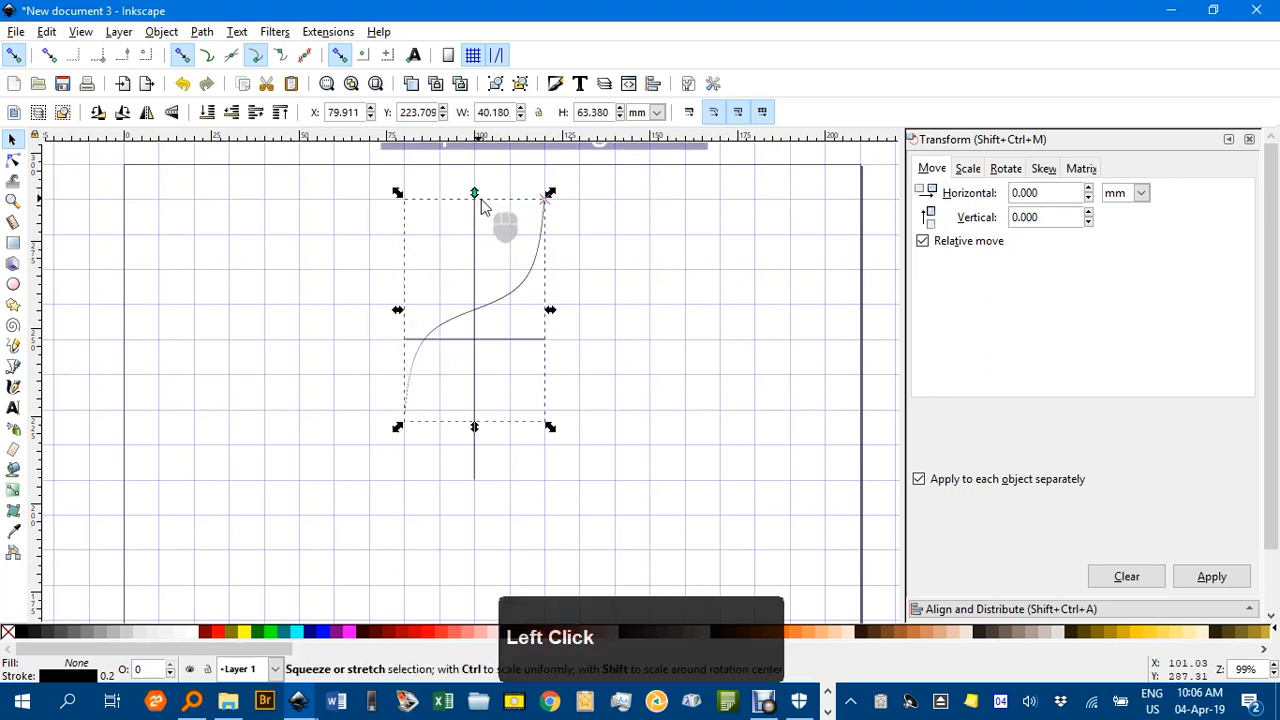
{"action": "left_click", "coordinate": [620, 285]}
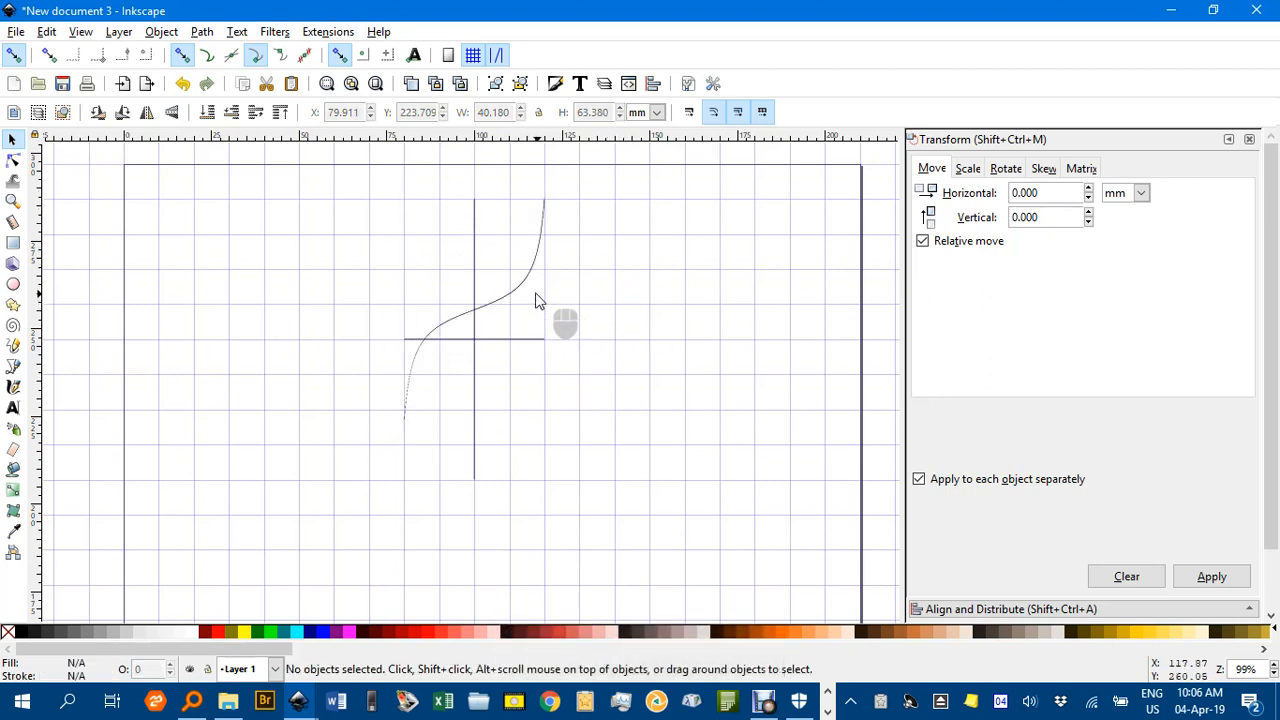
{"action": "key", "text": "ctrl"}
{"action": "left_click", "coordinate": [507, 300]}
{"action": "left_click_drag", "start_coordinate": [474, 430], "coordinate": [478, 485]}
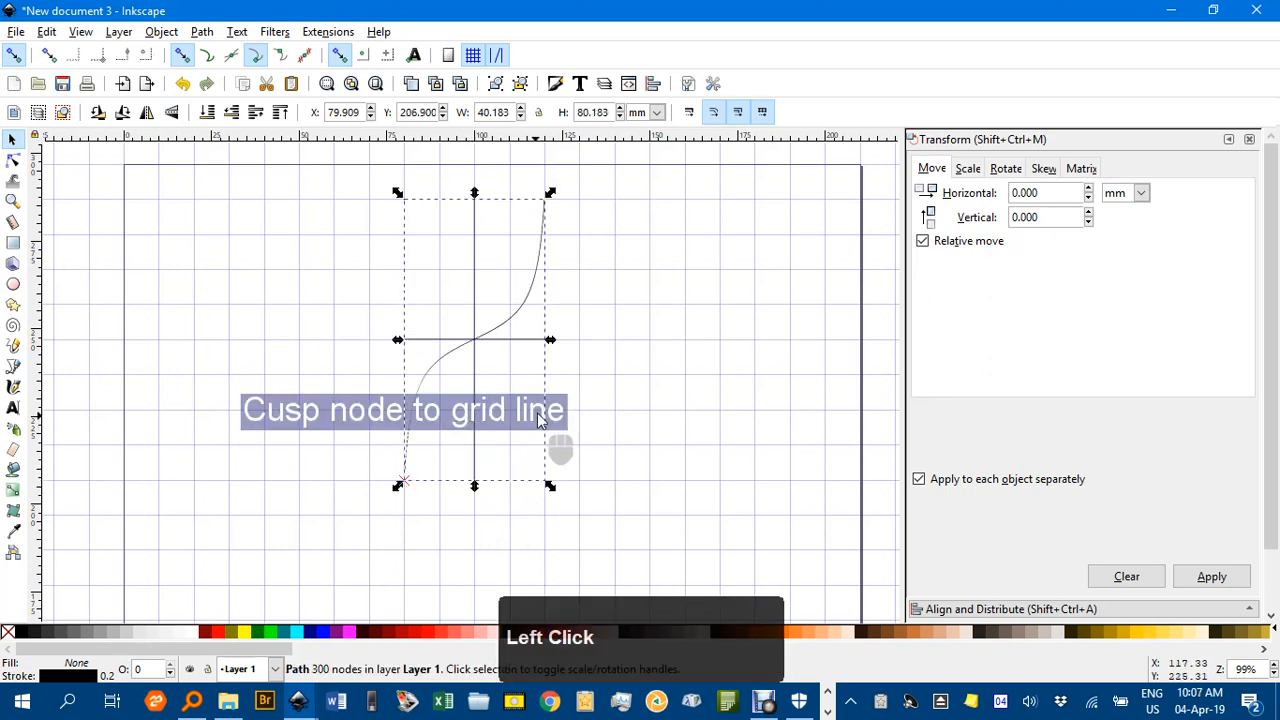
Examine the smoothness of the tangent curve's lower end up close.
{"action": "left_click", "coordinate": [634, 378]}
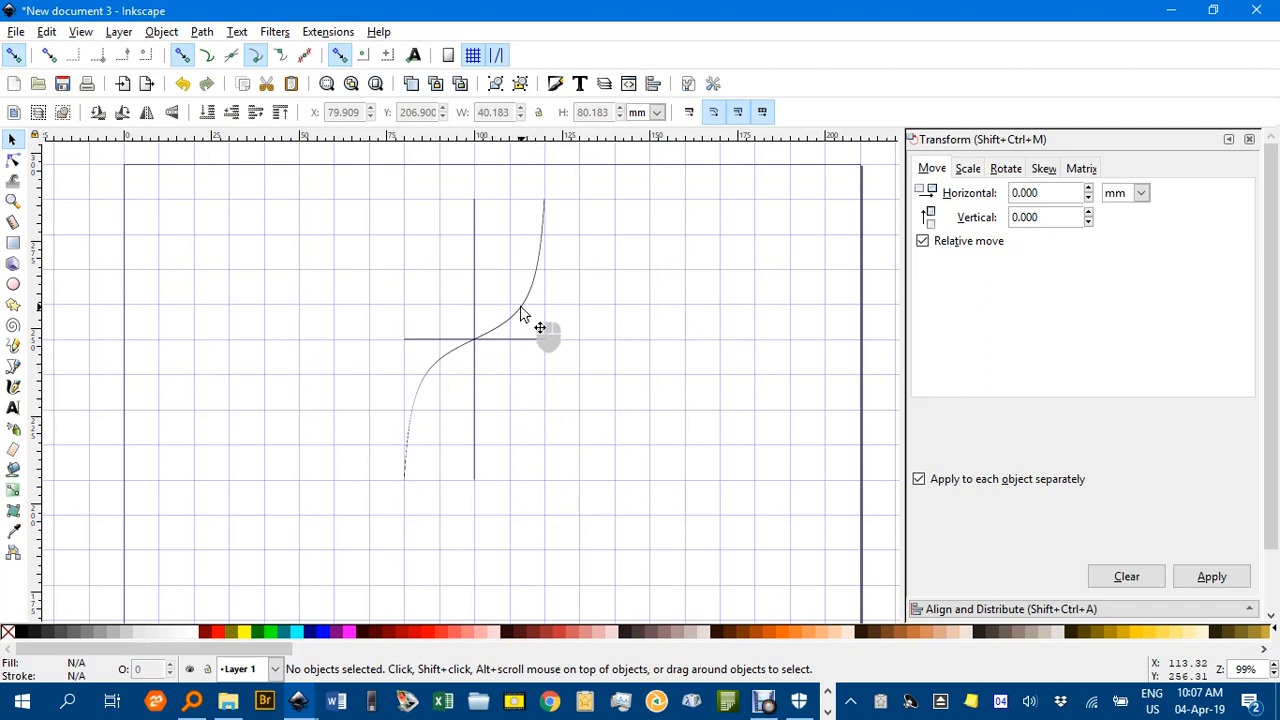
{"action": "scroll", "coordinate": [524, 314], "scroll_direction": "up", "scroll_amount": 3, "text": "ctrl"}
{"action": "left_click_drag", "start_coordinate": [368, 482], "coordinate": [501, 234]}
{"action": "scroll", "coordinate": [331, 472], "scroll_direction": "up", "scroll_amount": 3}
{"action": "scroll", "coordinate": [335, 482], "scroll_direction": "up", "scroll_amount": 1}
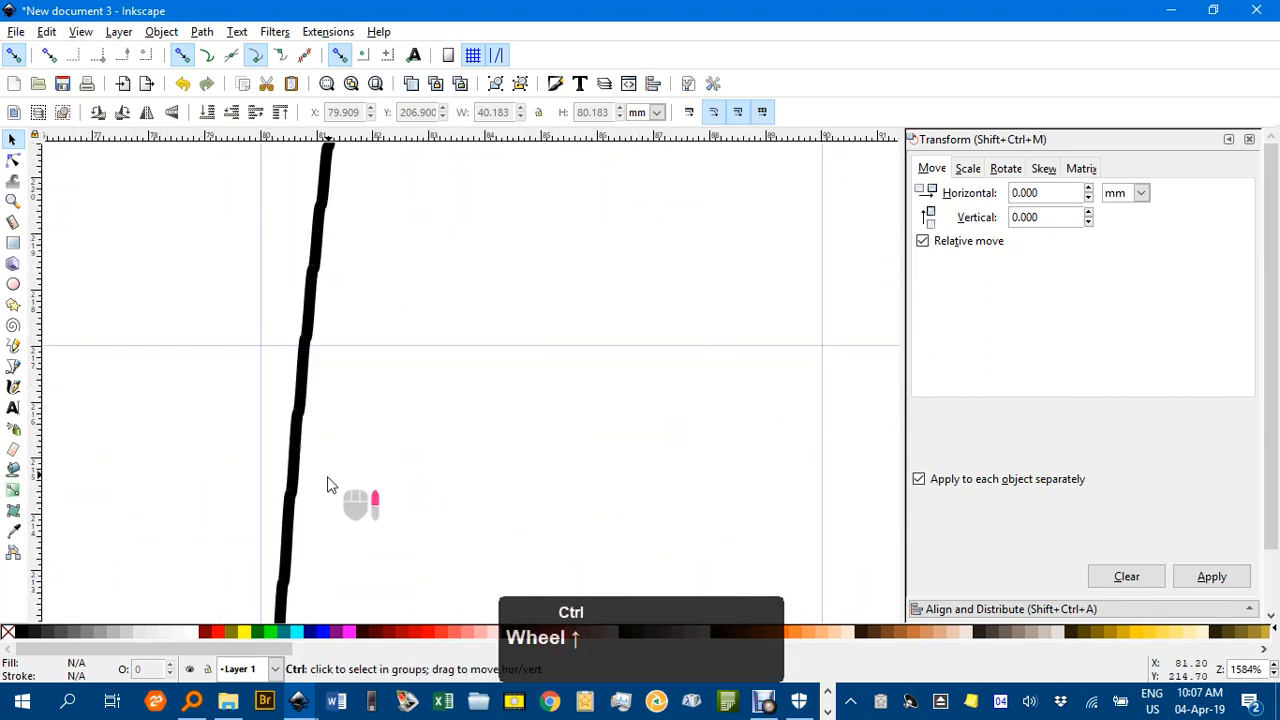
{"action": "scroll", "coordinate": [325, 487], "scroll_direction": "down", "scroll_amount": 1, "text": "ctrl"}
{"action": "scroll", "coordinate": [317, 491], "scroll_direction": "up", "scroll_amount": 3}
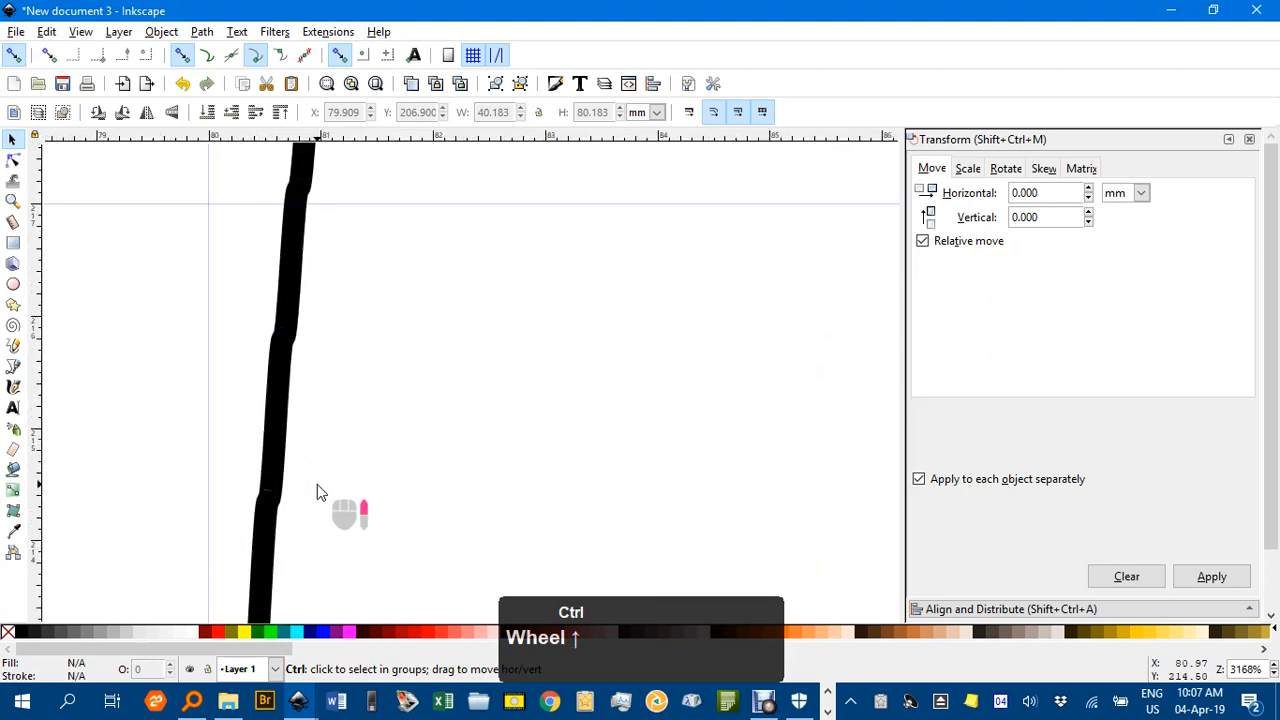
{"action": "left_click_drag", "start_coordinate": [317, 491], "coordinate": [391, 321]}
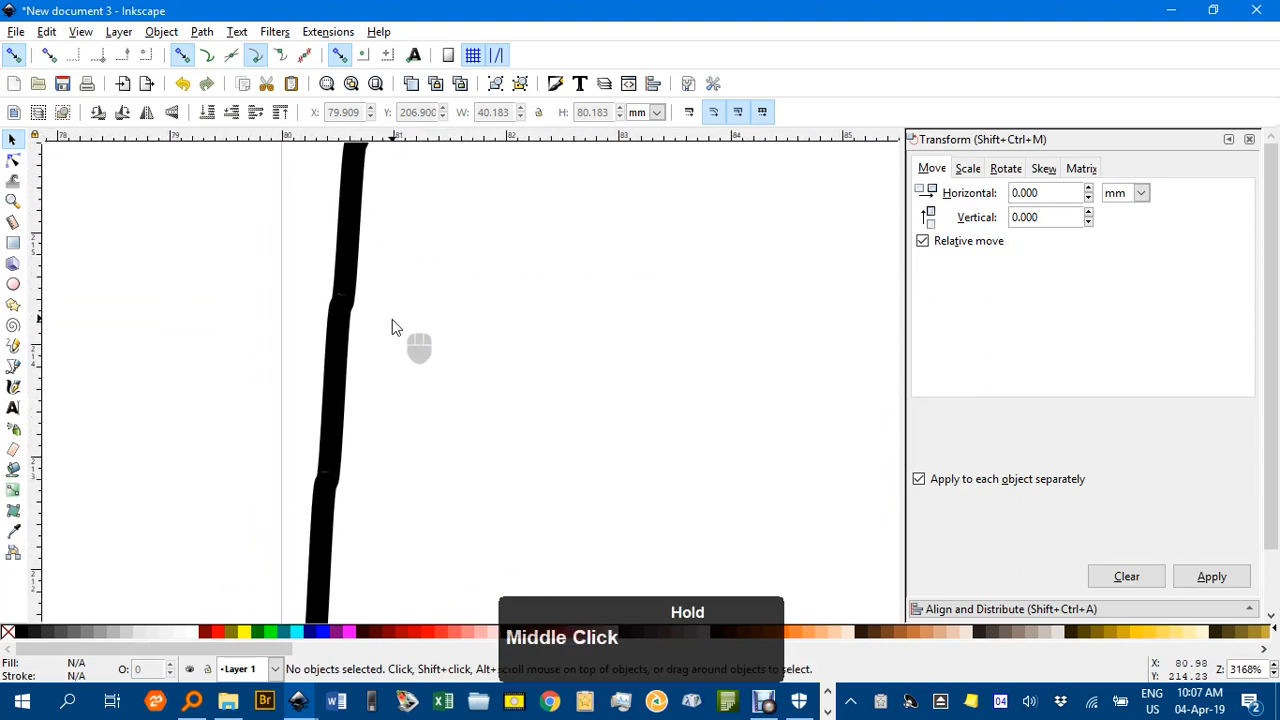
{"action": "scroll", "coordinate": [320, 505], "scroll_direction": "up", "scroll_amount": 4, "text": "ctrl"}
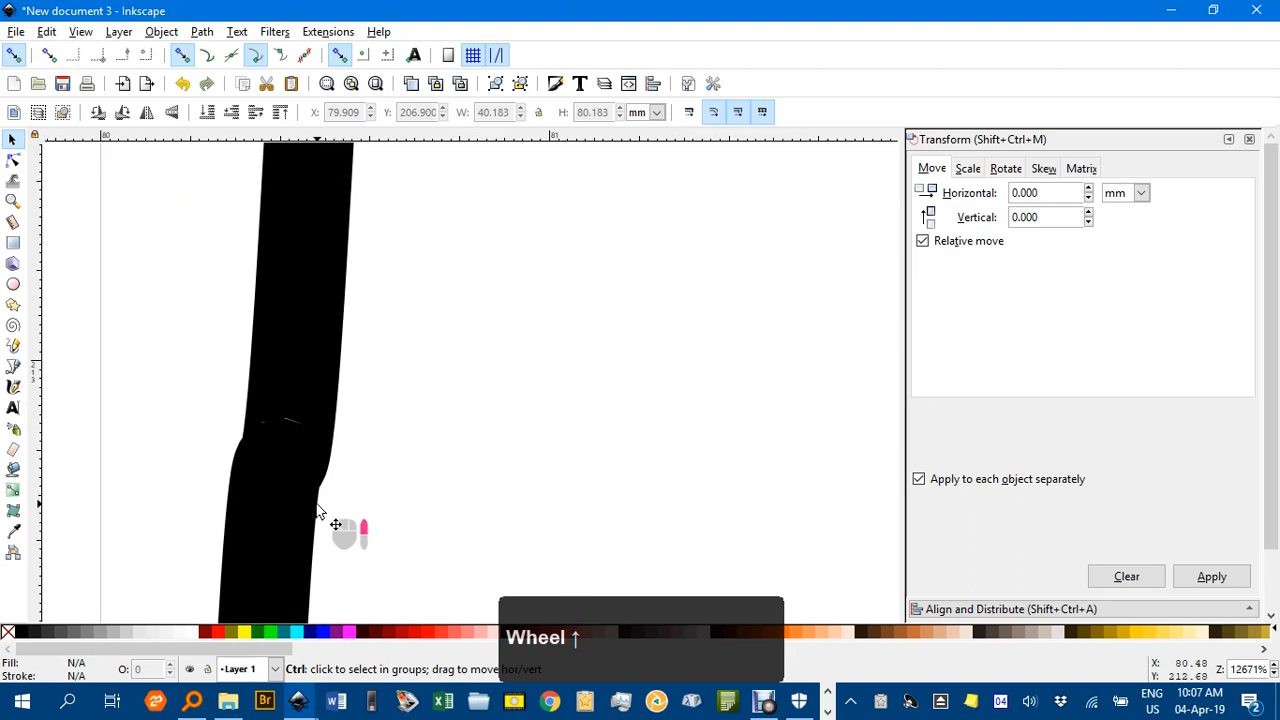
{"action": "scroll", "coordinate": [315, 440], "scroll_direction": "down", "scroll_amount": 6, "text": "ctrl"}
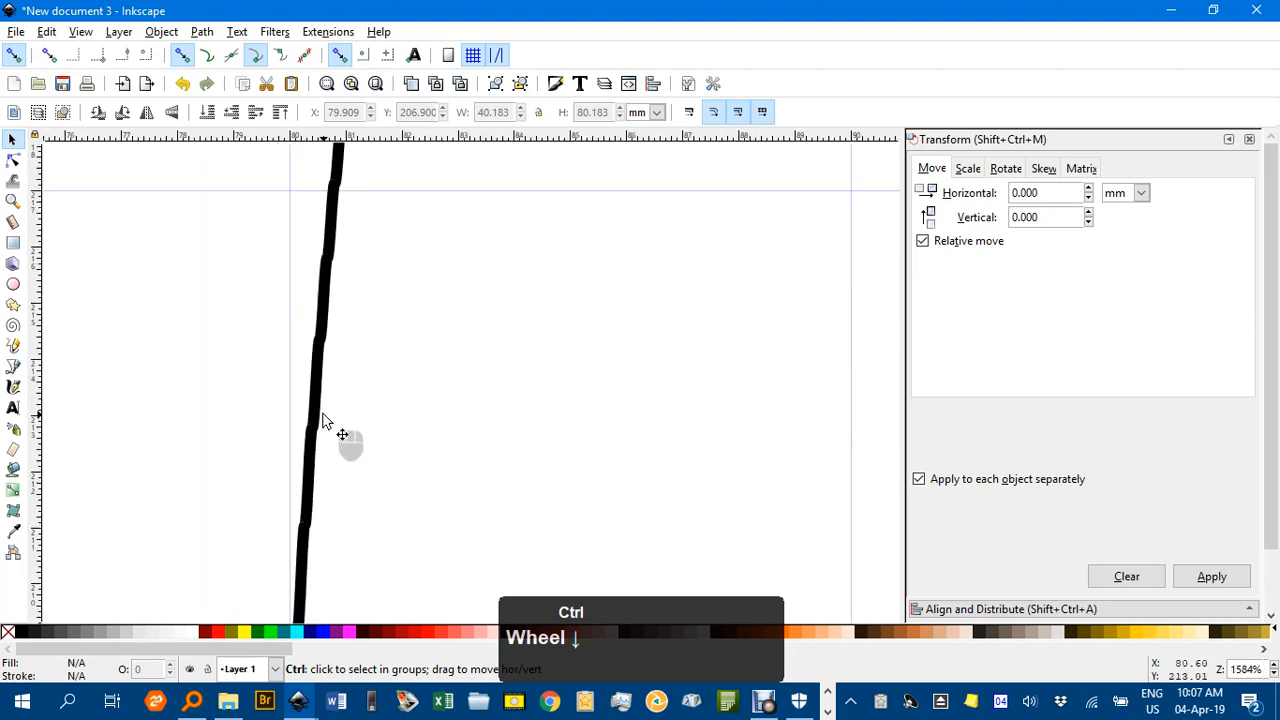
{"action": "left_click_drag", "start_coordinate": [418, 360], "coordinate": [387, 502]}
{"action": "scroll", "coordinate": [441, 362], "scroll_direction": "down", "scroll_amount": 1, "text": "ctrl"}
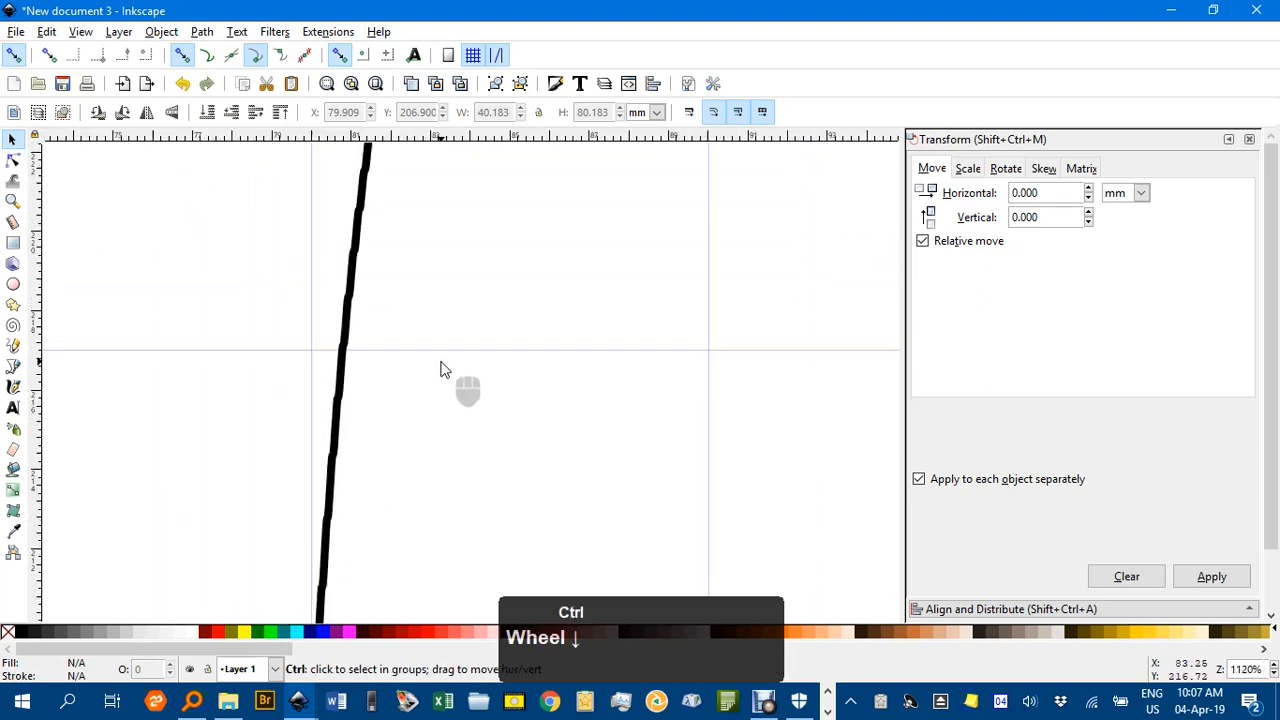
{"action": "scroll", "coordinate": [441, 362], "scroll_direction": "down", "scroll_amount": 4, "text": "ctrl"}
{"action": "left_click_drag", "start_coordinate": [486, 349], "coordinate": [380, 473]}
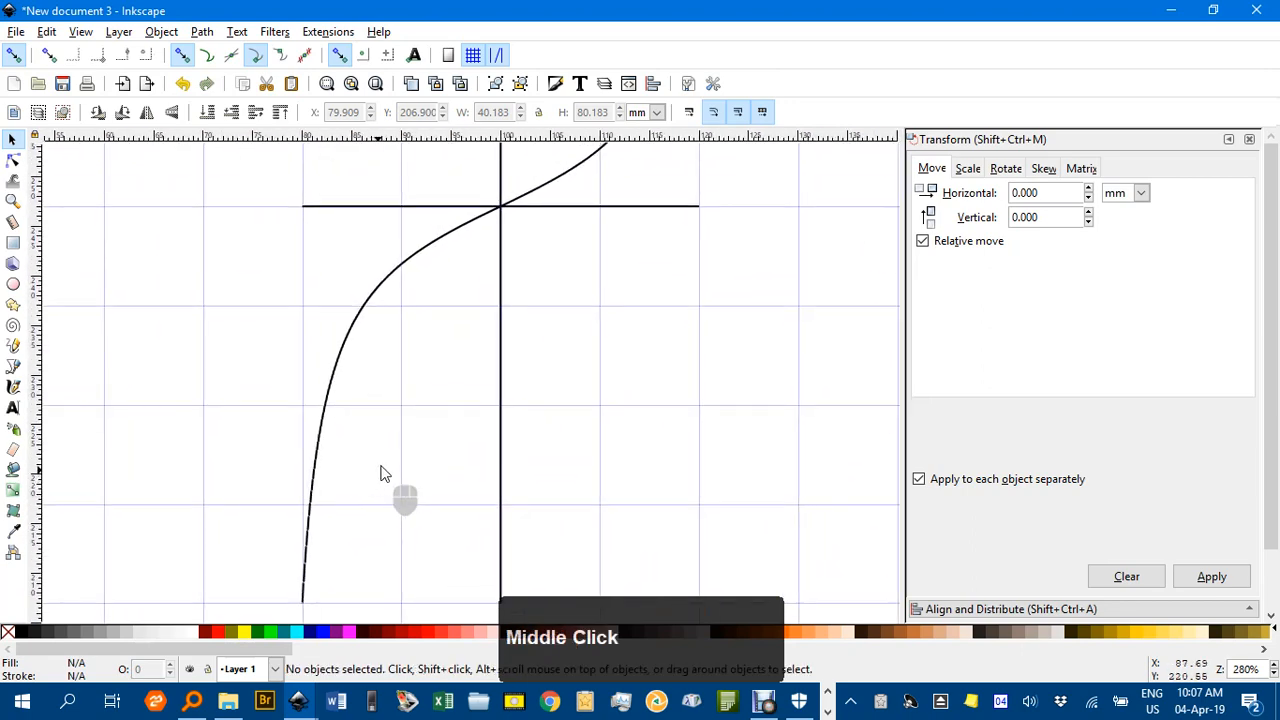
{"action": "scroll", "coordinate": [431, 391], "scroll_direction": "down", "scroll_amount": 2, "text": "ctrl"}
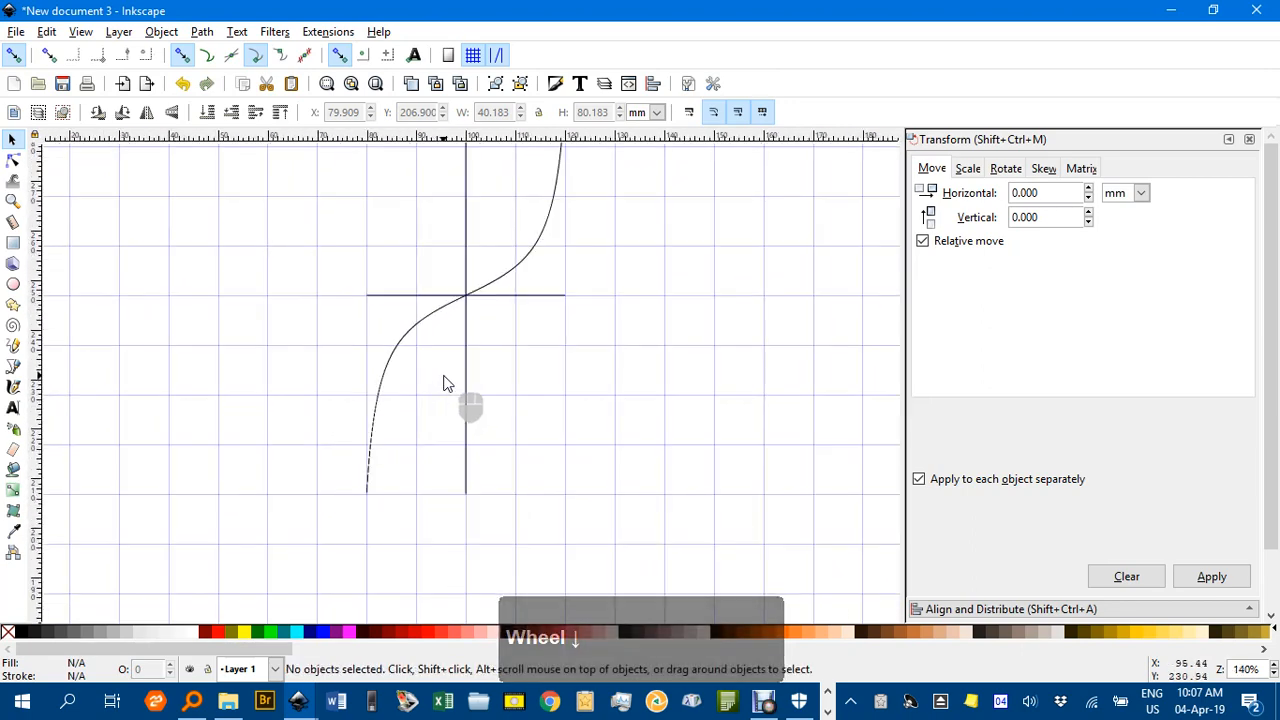
{"action": "left_click_drag", "start_coordinate": [560, 340], "coordinate": [533, 399]}
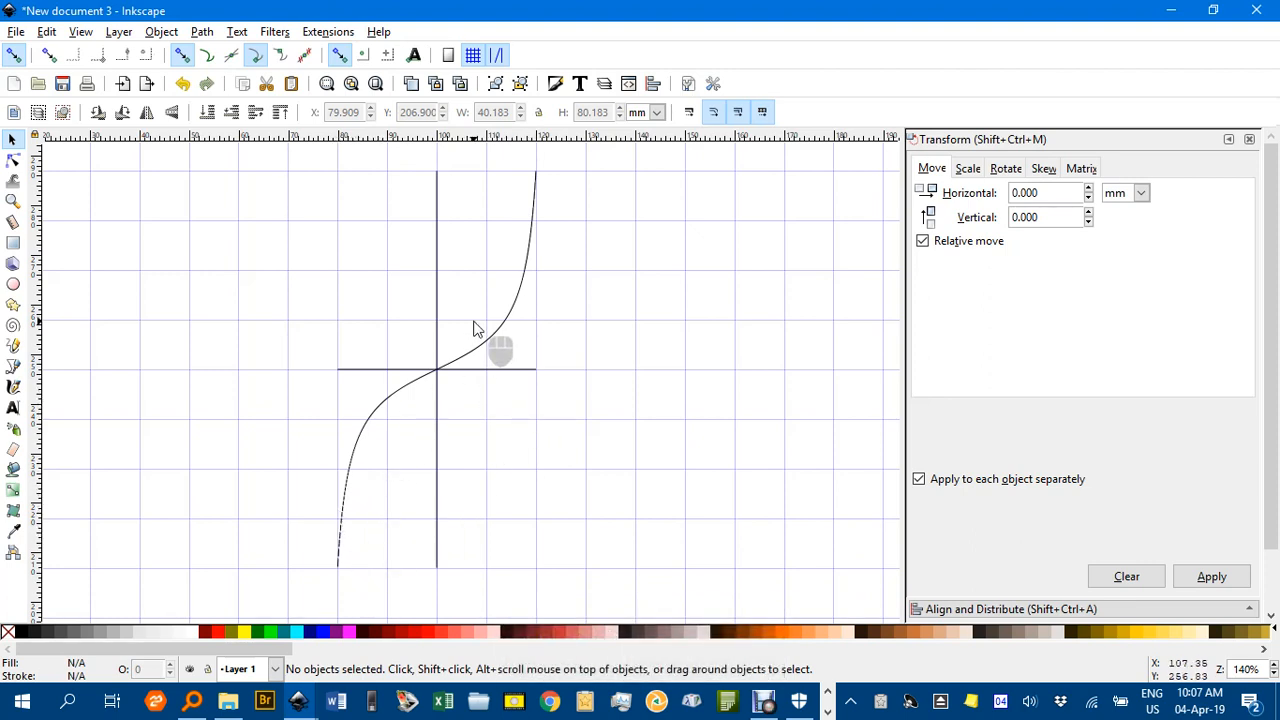
Apply Flatten Beziers with a flatness of 10.0 to the tangent curve.
{"action": "scroll", "coordinate": [517, 309], "scroll_direction": "up", "scroll_amount": 8}
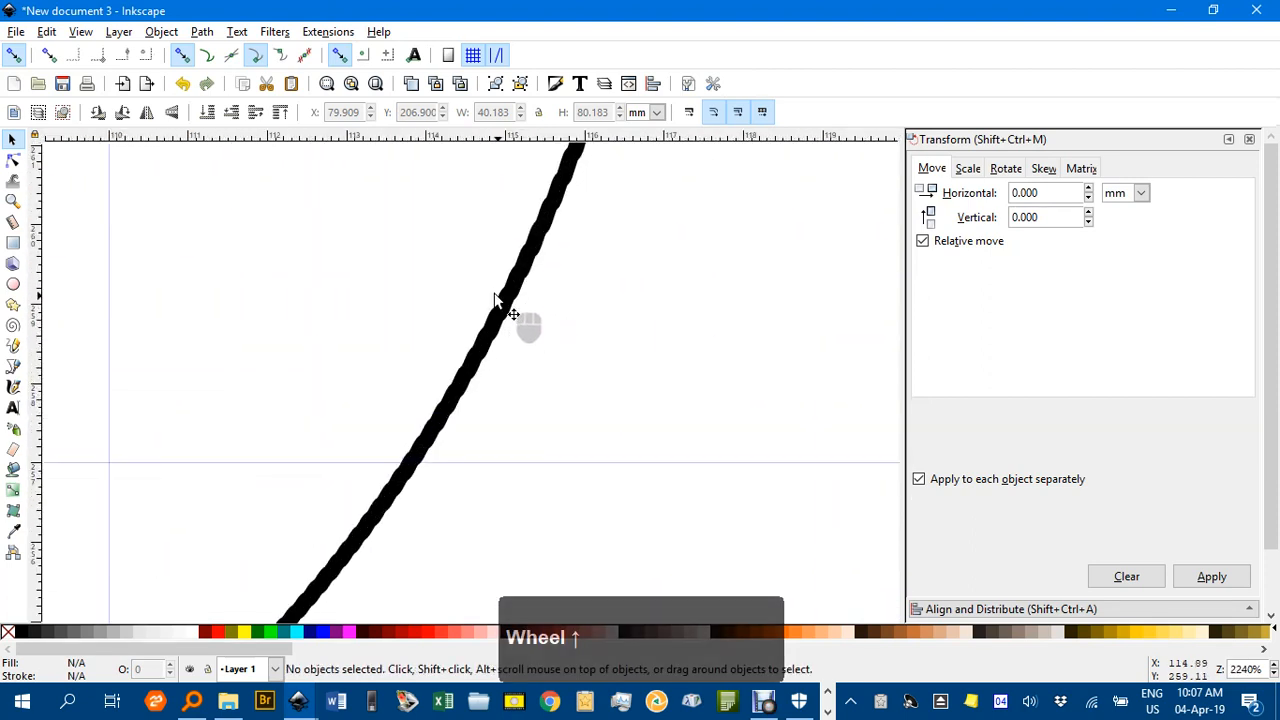
{"action": "left_click", "coordinate": [513, 297]}
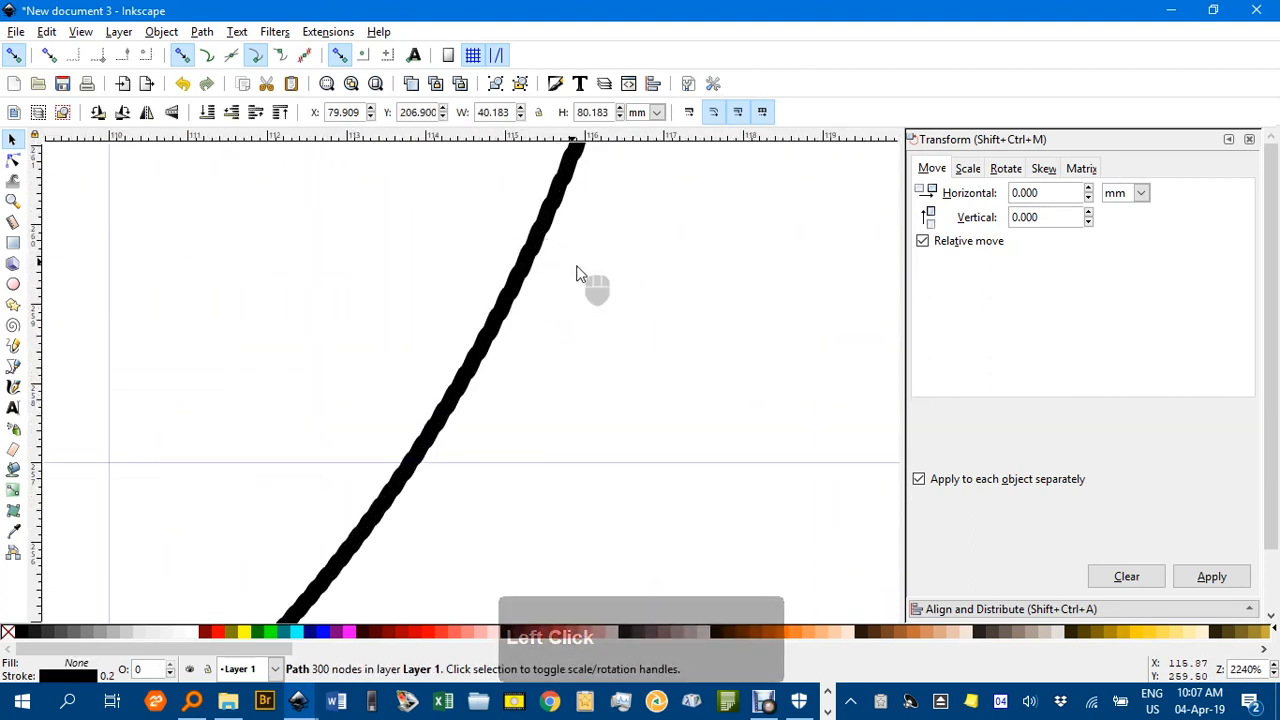
{"action": "scroll", "coordinate": [628, 320], "scroll_direction": "down", "scroll_amount": 3}
{"action": "scroll", "coordinate": [628, 330], "scroll_direction": "down", "scroll_amount": 2}
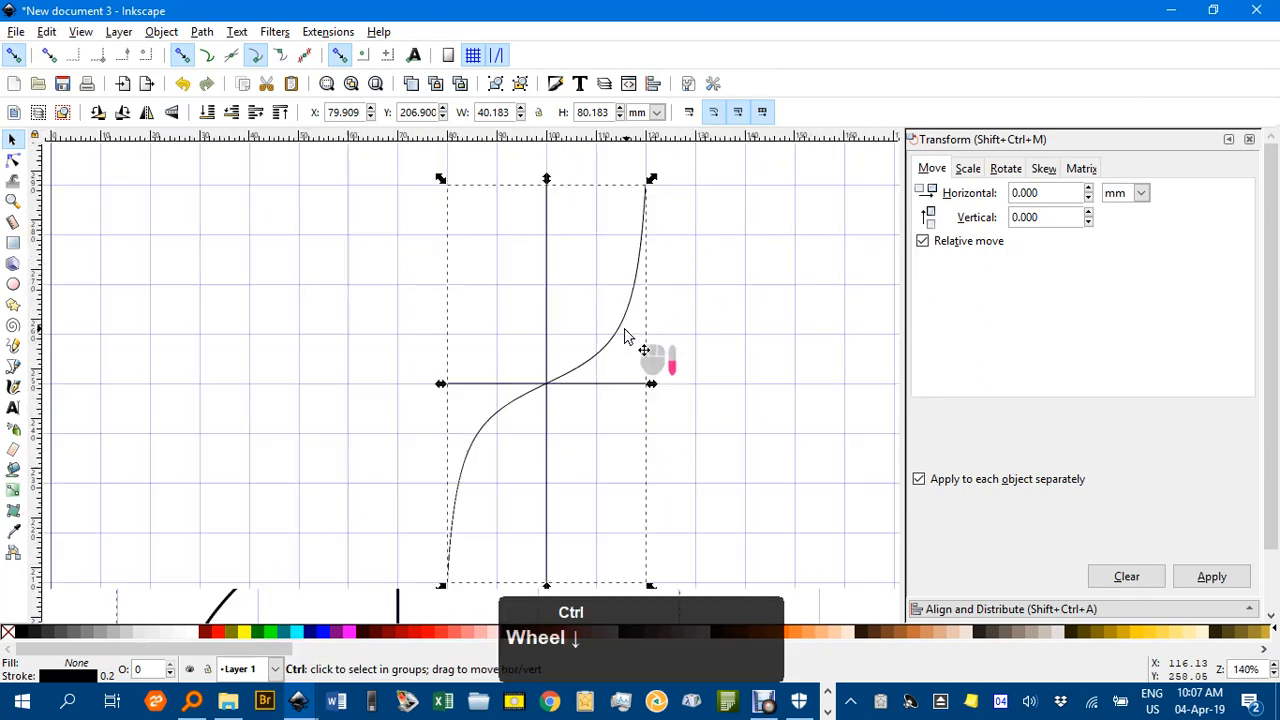
{"action": "scroll", "coordinate": [628, 320], "scroll_direction": "up", "scroll_amount": 4}
{"action": "scroll", "coordinate": [613, 318], "scroll_direction": "up", "scroll_amount": 3}
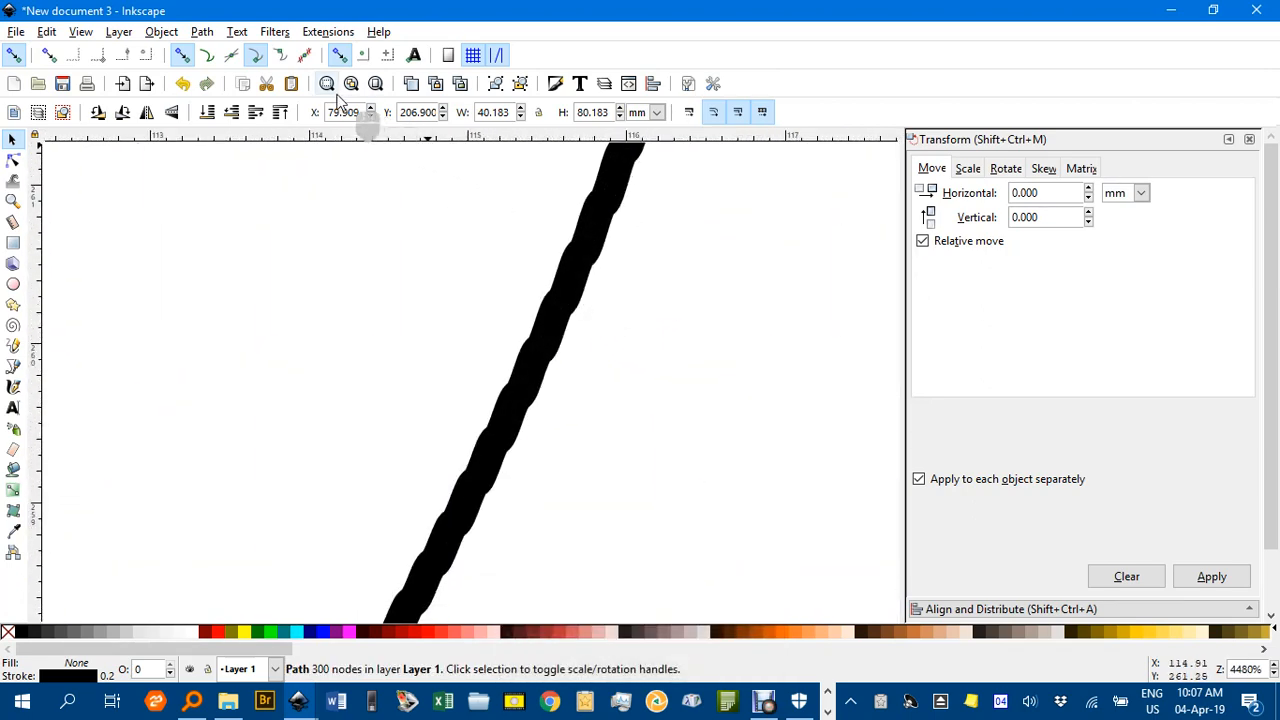
{"action": "left_click", "coordinate": [328, 32]}
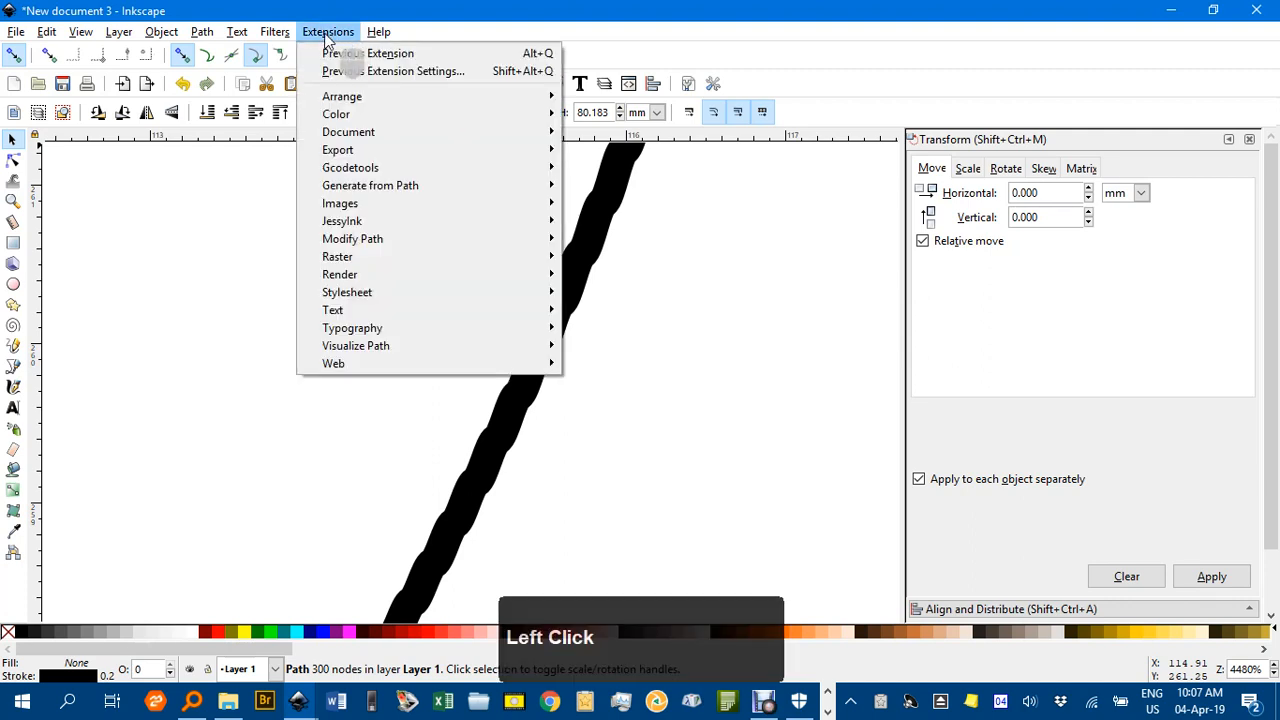
{"action": "mouse_move", "coordinate": [494, 244]}
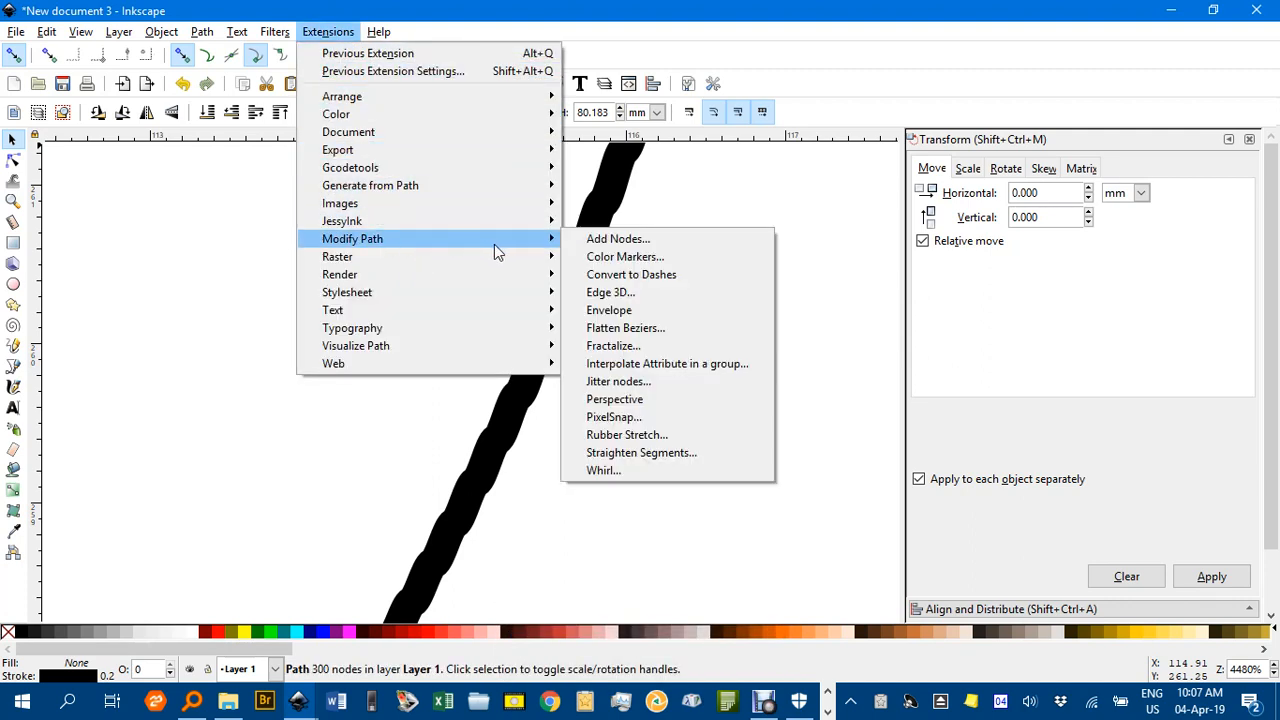
{"action": "left_click", "coordinate": [625, 328]}
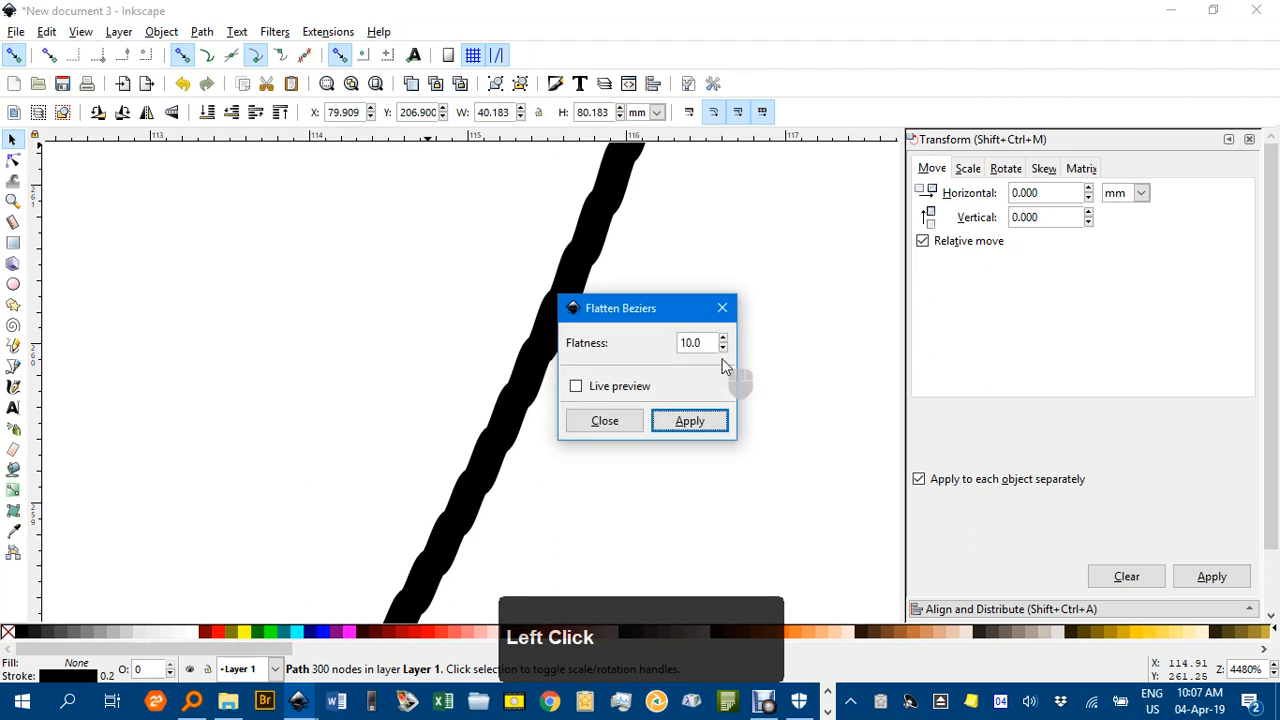
{"action": "left_click", "coordinate": [689, 421]}
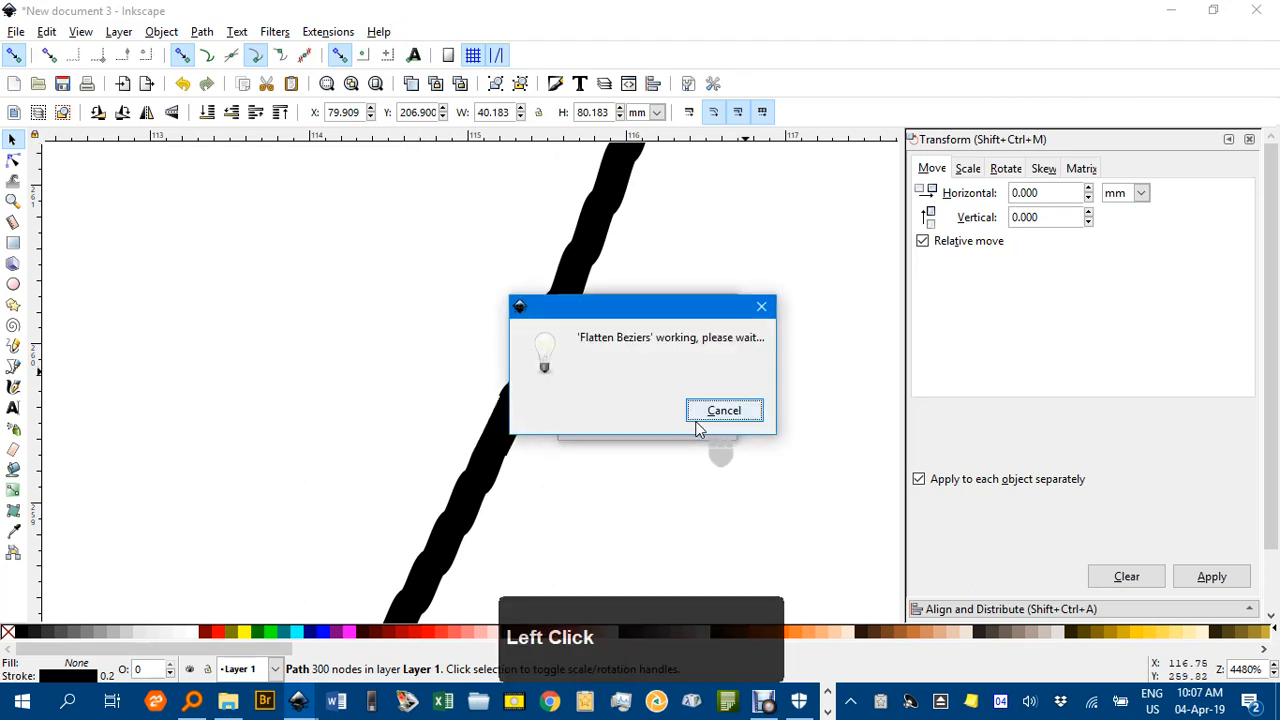
{"action": "left_click", "coordinate": [610, 423]}
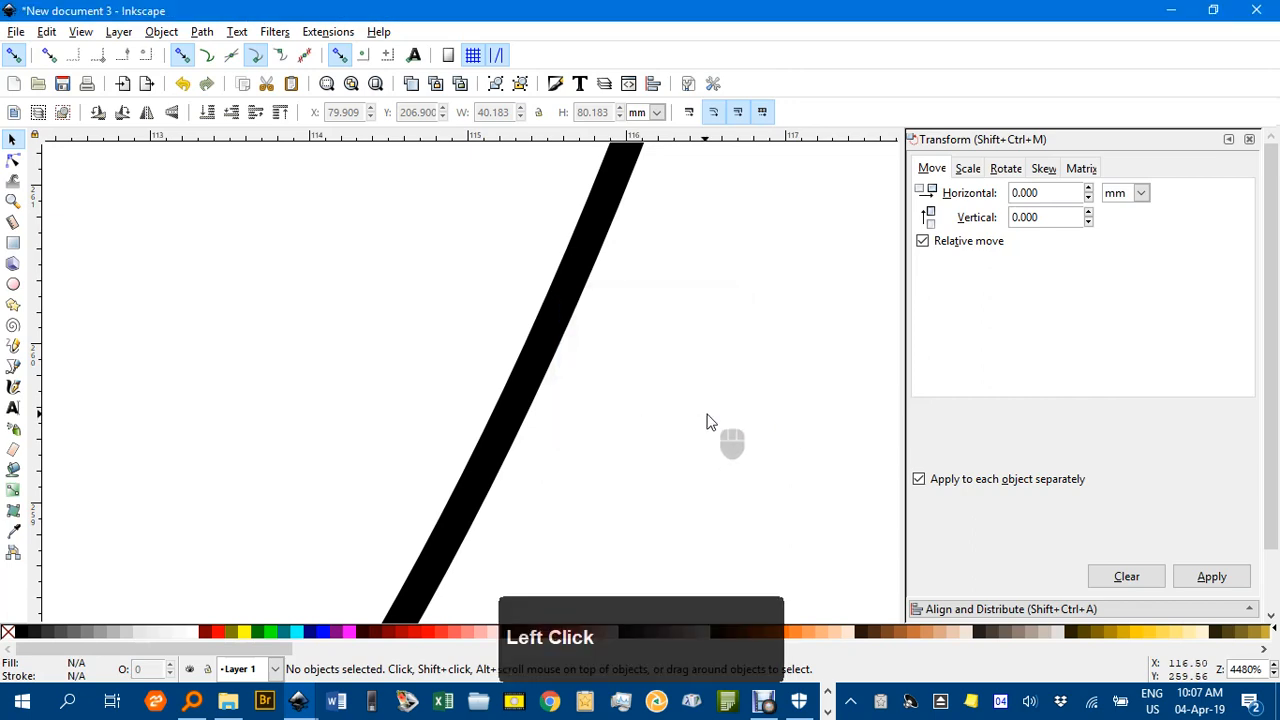
Check the flattened tangent curve along its length, both up close and in full view.
{"action": "scroll", "coordinate": [750, 418], "scroll_direction": "down", "scroll_amount": 8, "text": "ctrl"}
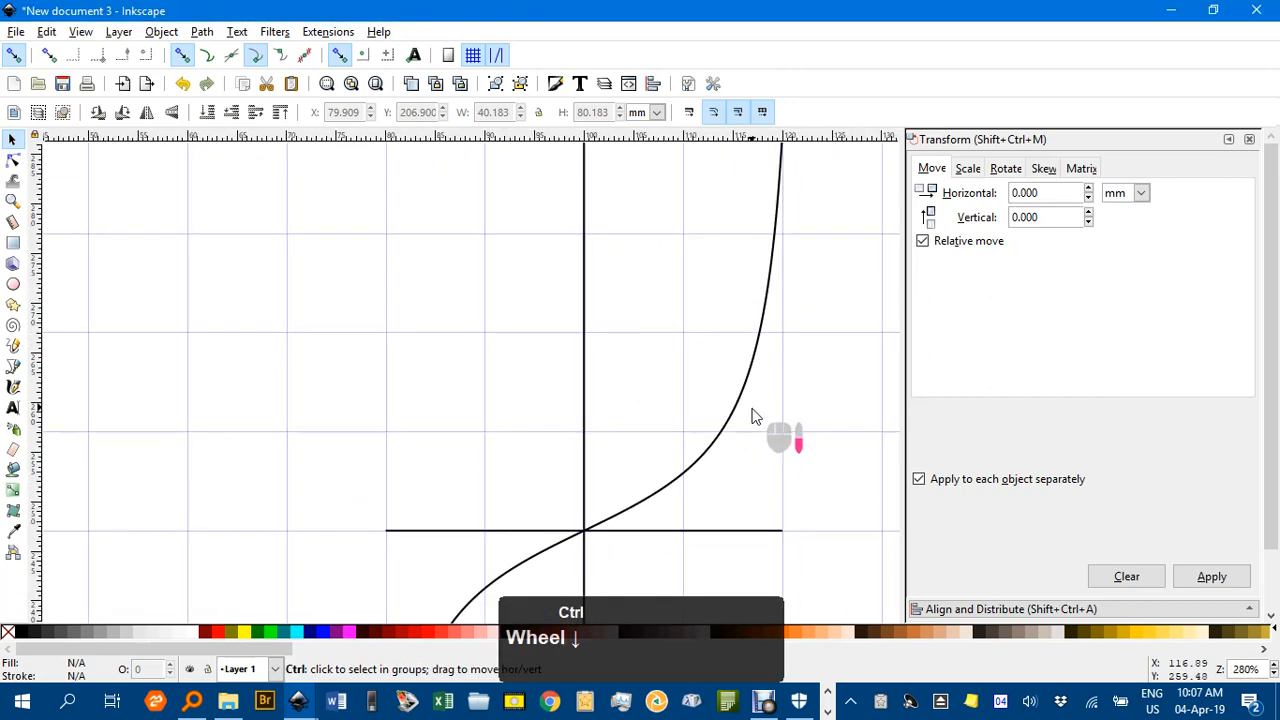
{"action": "middle_click", "coordinate": [636, 511]}
{"action": "scroll", "coordinate": [437, 503], "scroll_direction": "up", "scroll_amount": 3, "text": "ctrl"}
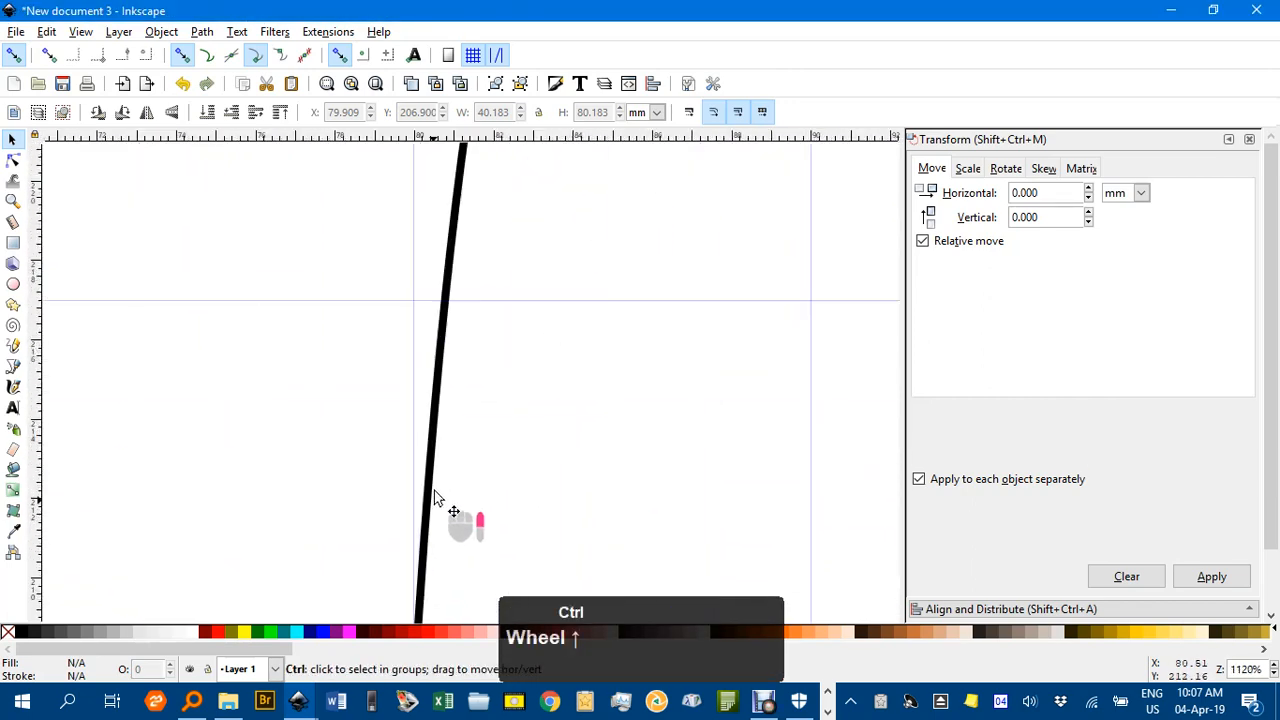
{"action": "scroll", "coordinate": [437, 497], "scroll_direction": "down", "scroll_amount": 3, "text": "ctrl"}
{"action": "middle_click", "coordinate": [594, 357]}
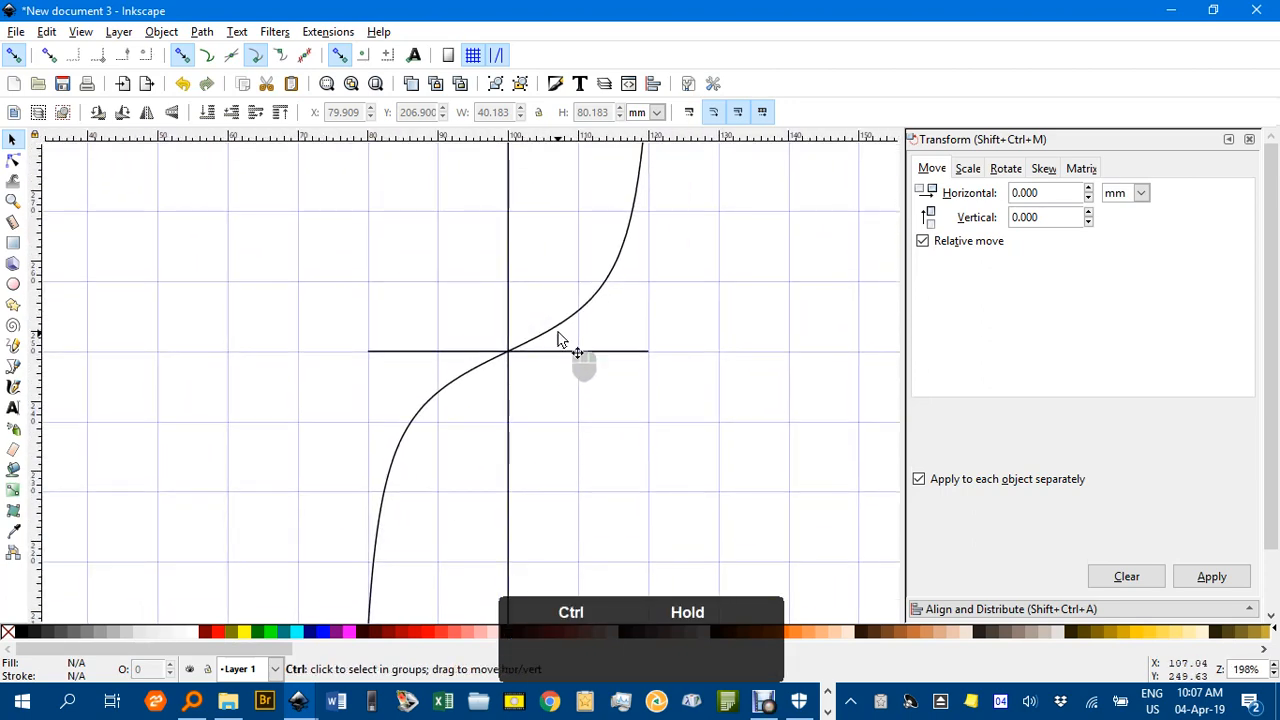
{"action": "scroll", "coordinate": [560, 335], "scroll_direction": "down", "scroll_amount": 2, "text": "ctrl"}
{"action": "middle_click", "coordinate": [558, 333]}
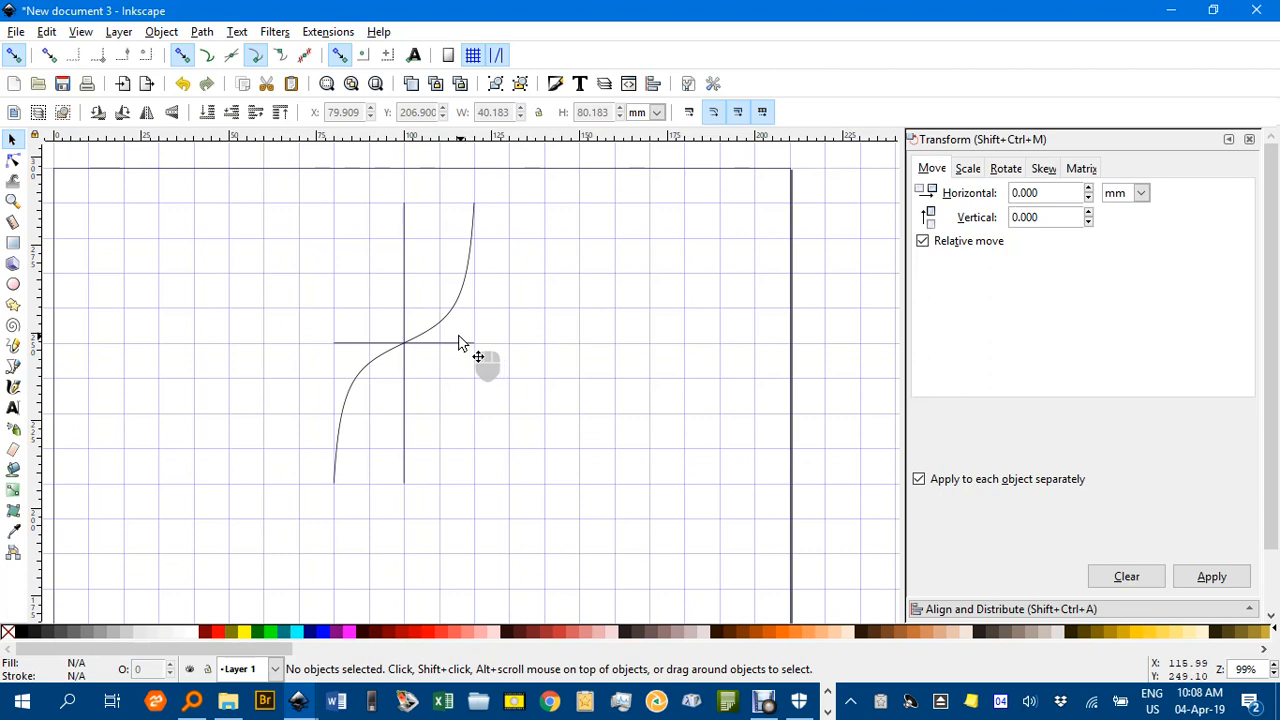
{"action": "middle_click", "coordinate": [547, 328]}
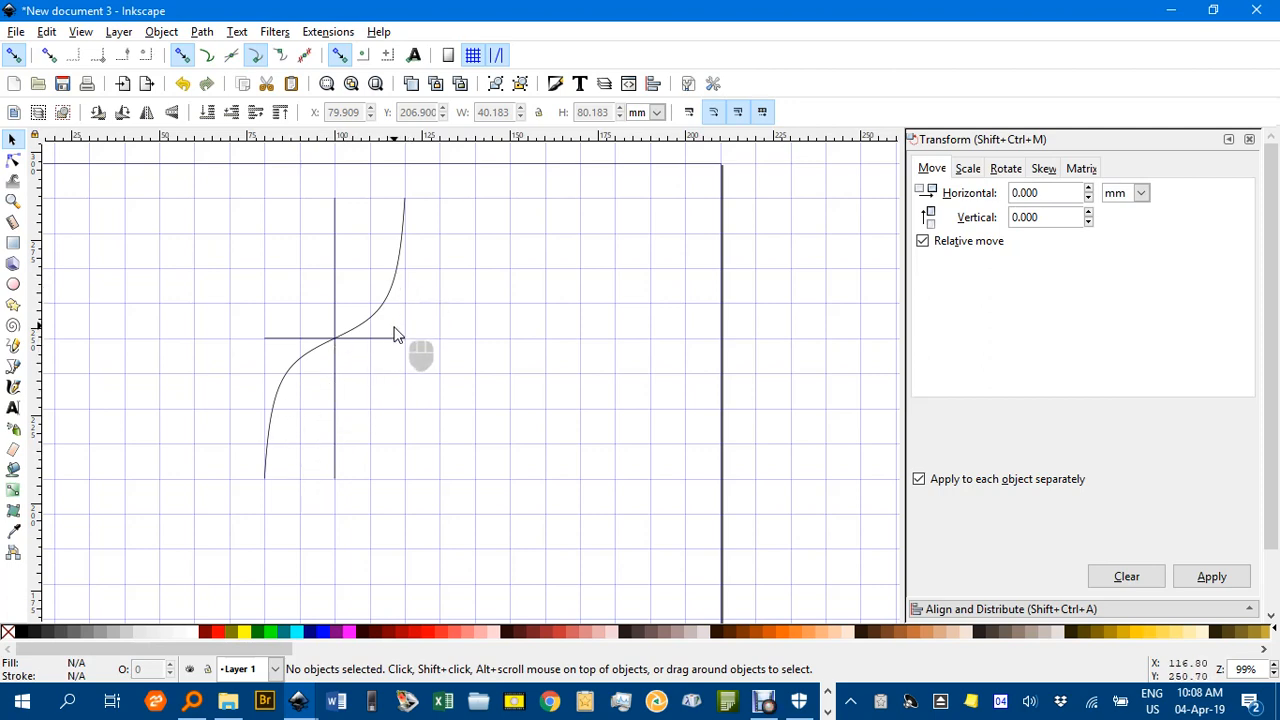
{"action": "scroll", "coordinate": [394, 325], "scroll_direction": "up", "scroll_amount": 2, "text": "ctrl"}
{"action": "middle_click", "coordinate": [419, 301]}
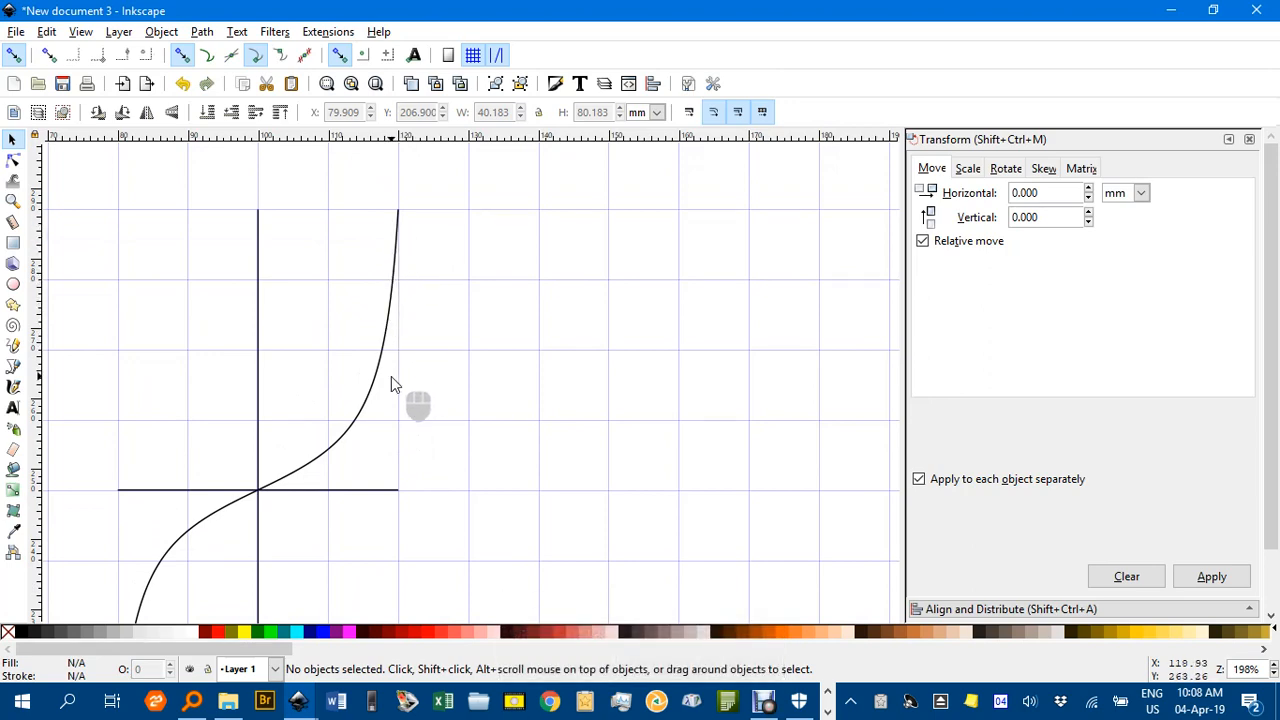
{"action": "middle_click", "coordinate": [392, 378]}
{"action": "scroll", "coordinate": [410, 285], "scroll_direction": "down", "scroll_amount": 2, "text": "ctrl"}
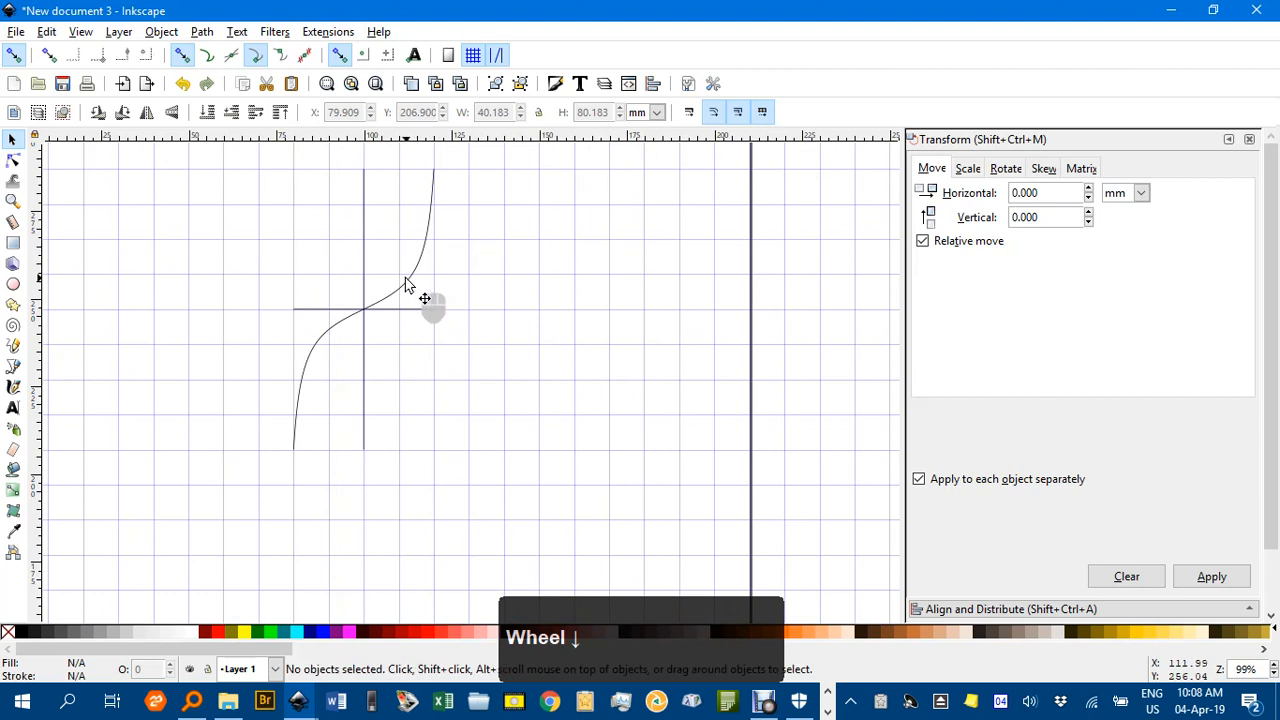
Duplicate the tangent curve twice to the right of the original, placing each copy 40 mm further along the horizontal axis.
{"action": "left_click", "coordinate": [407, 288]}
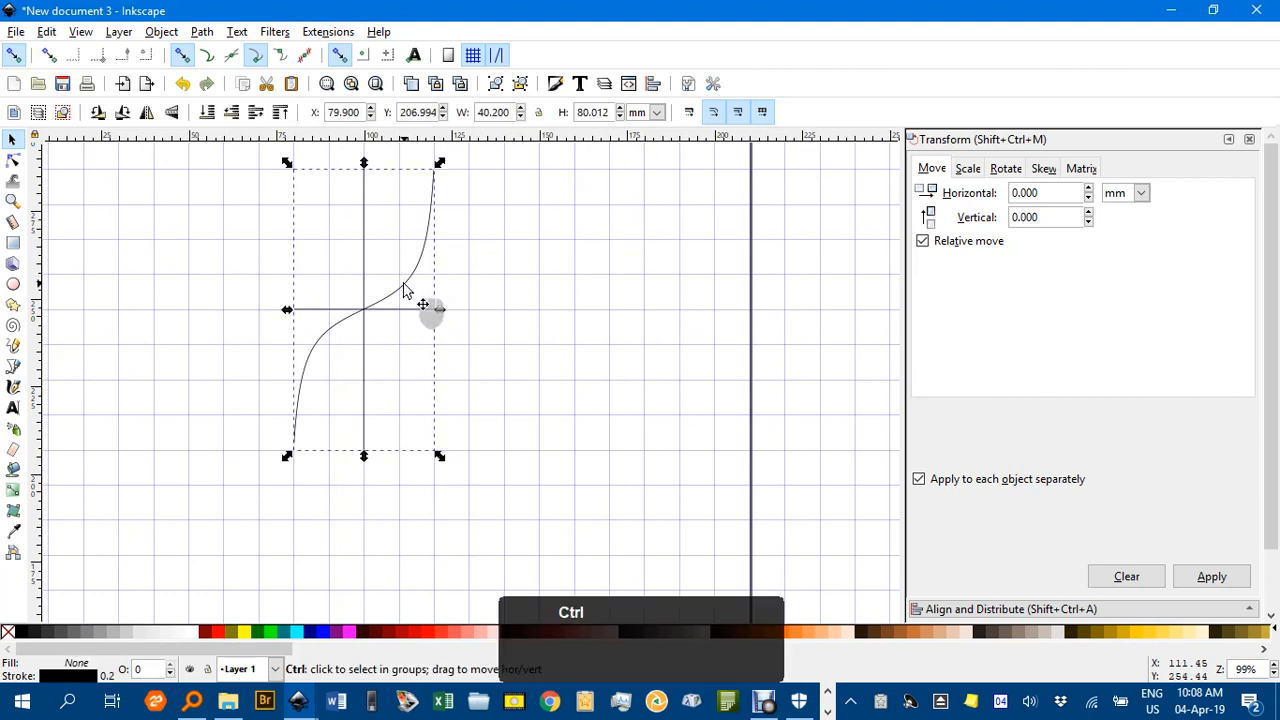
{"action": "left_click_drag", "start_coordinate": [404, 288], "coordinate": [556, 303], "text": "ctrl"}
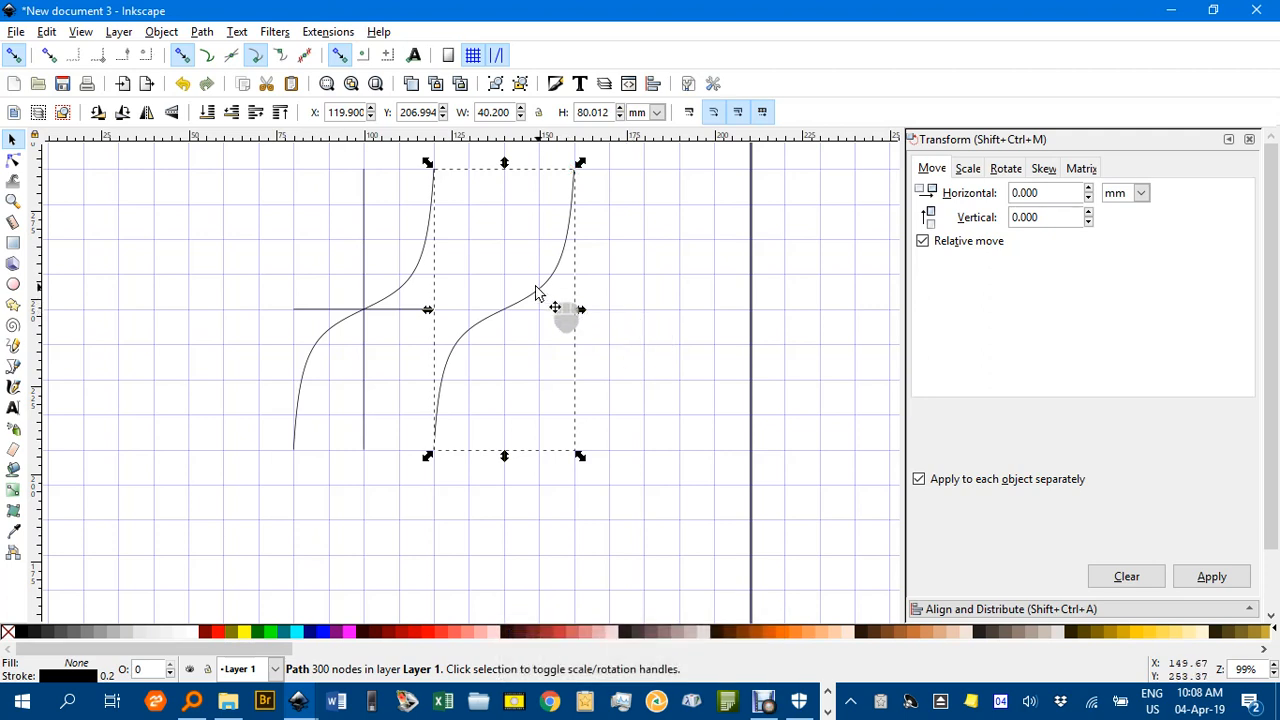
{"action": "left_click_drag", "start_coordinate": [540, 300], "coordinate": [697, 303], "text": "ctrl"}
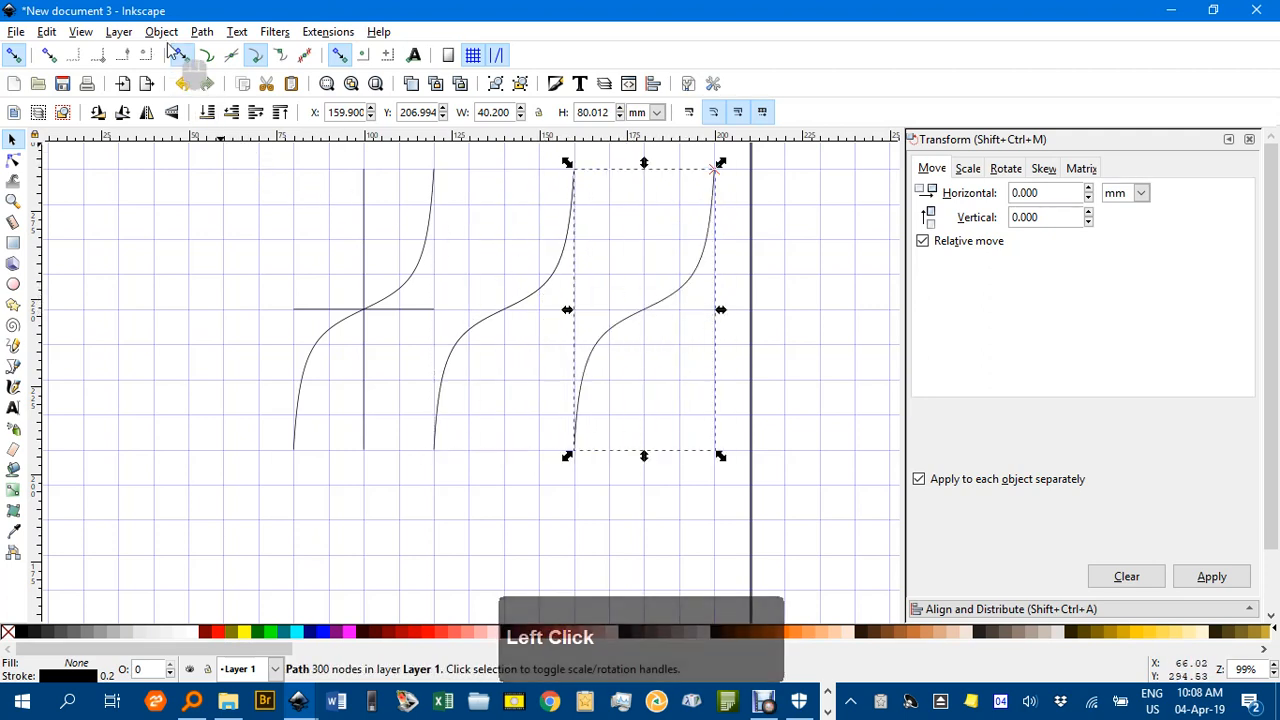
Place two more duplicates of the tangent curve to the left of the original at 40 mm spacing, reaching the page's left edge.
{"action": "left_click", "coordinate": [256, 56]}
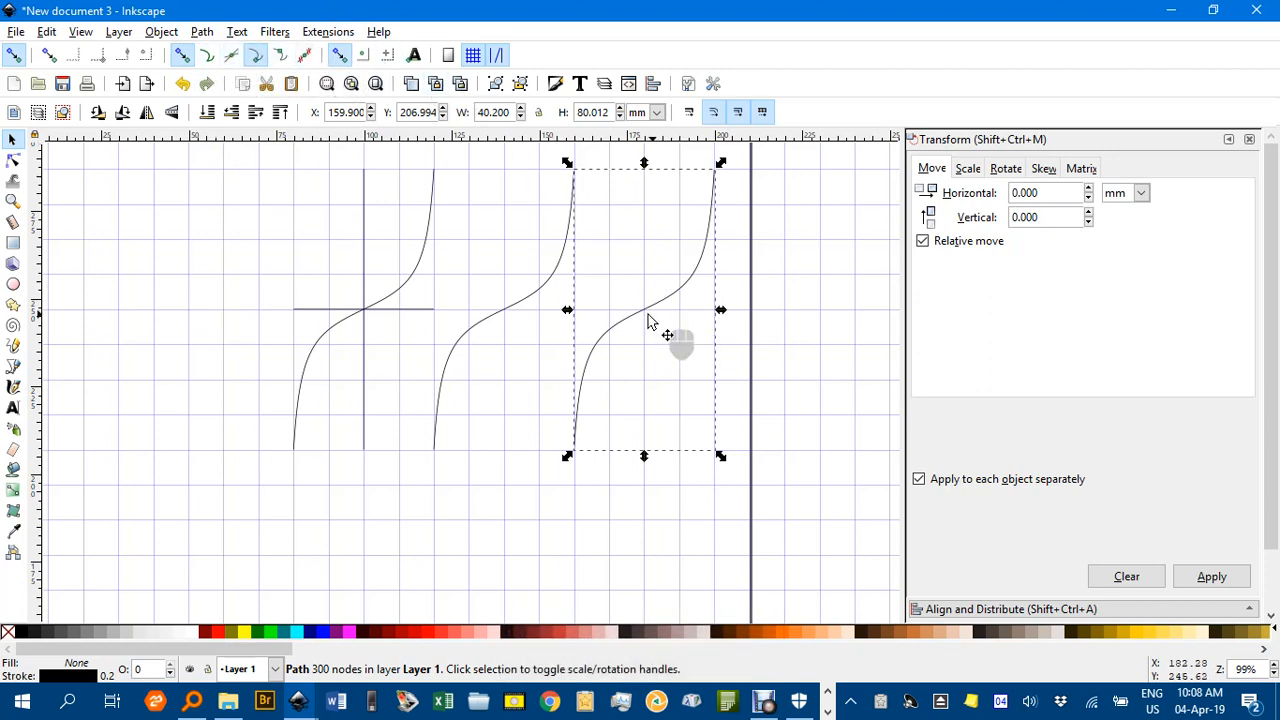
{"action": "left_click_drag", "start_coordinate": [646, 321], "coordinate": [221, 334], "text": "ctrl"}
{"action": "scroll", "coordinate": [640, 335], "scroll_direction": "left", "scroll_amount": 6}
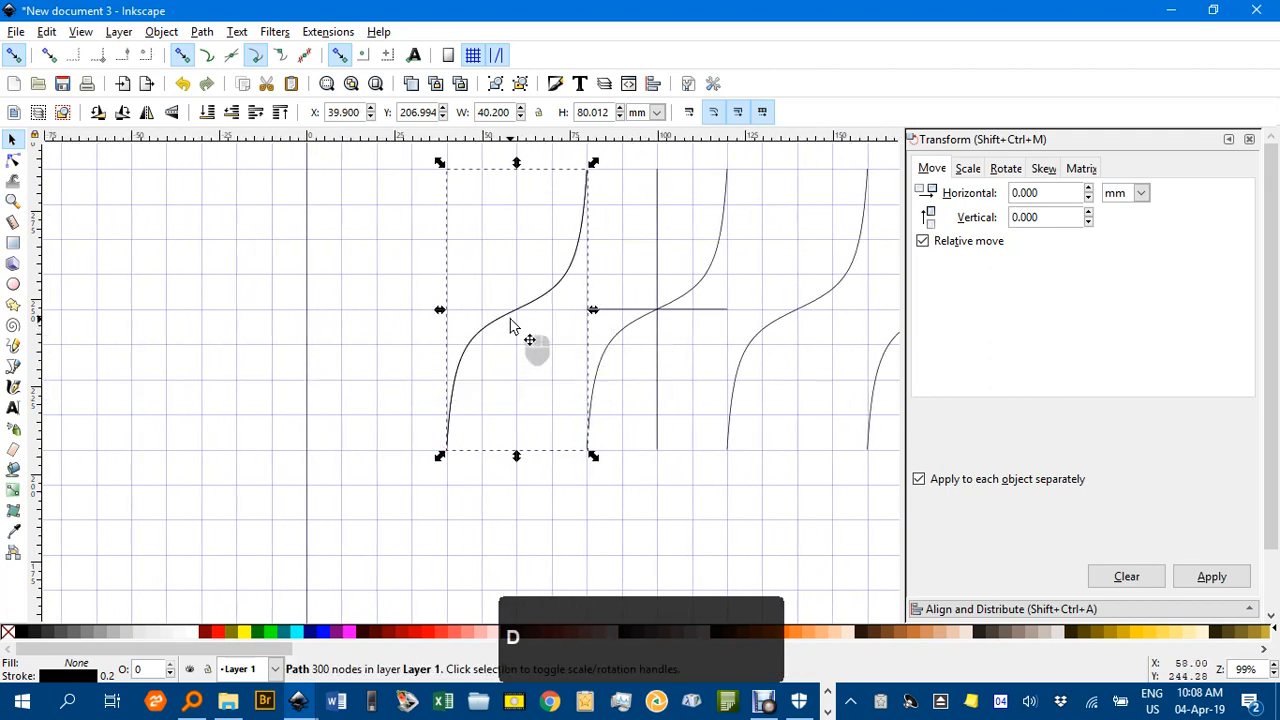
{"action": "left_click_drag", "start_coordinate": [505, 333], "coordinate": [366, 343], "text": "ctrl"}
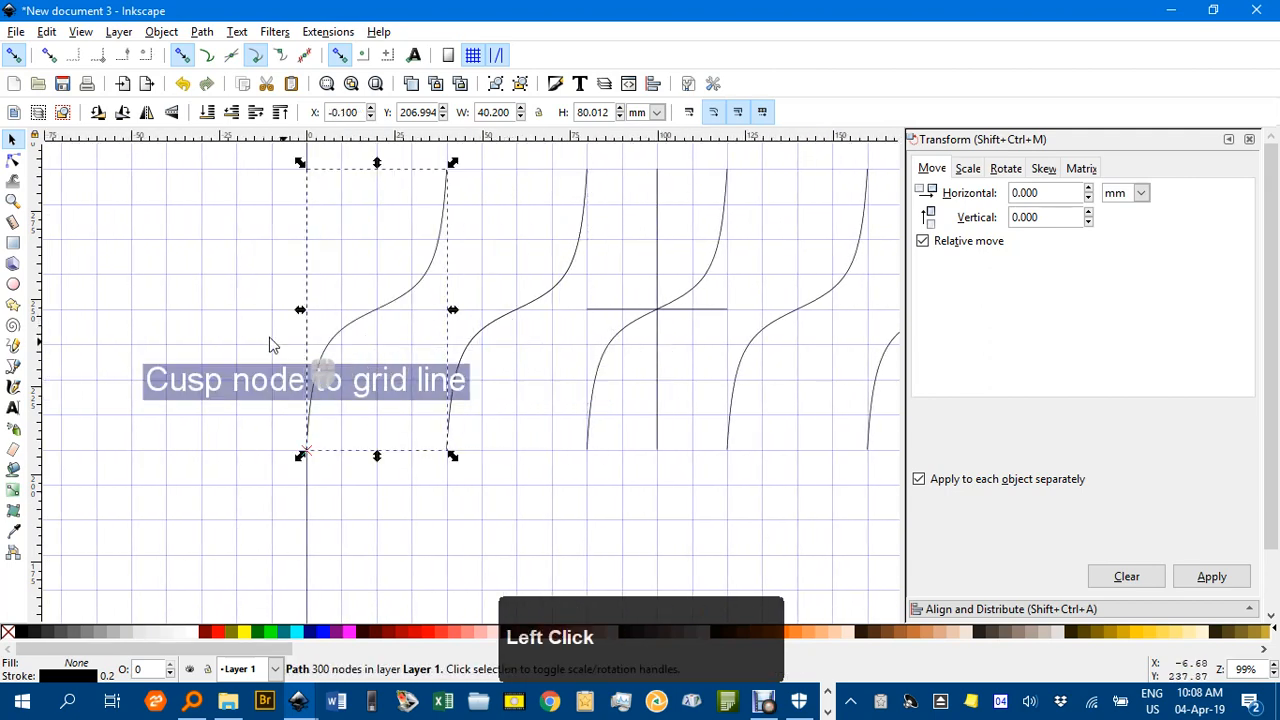
{"action": "scroll", "coordinate": [432, 348], "scroll_direction": "down", "scroll_amount": 2, "text": "ctrl"}
{"action": "left_click", "coordinate": [432, 348]}
Stretch the horizontal axis line to 210 mm, snapping its ends to the left and right page edges.
{"action": "scroll", "coordinate": [545, 335], "scroll_direction": "up", "scroll_amount": 2, "text": "ctrl"}
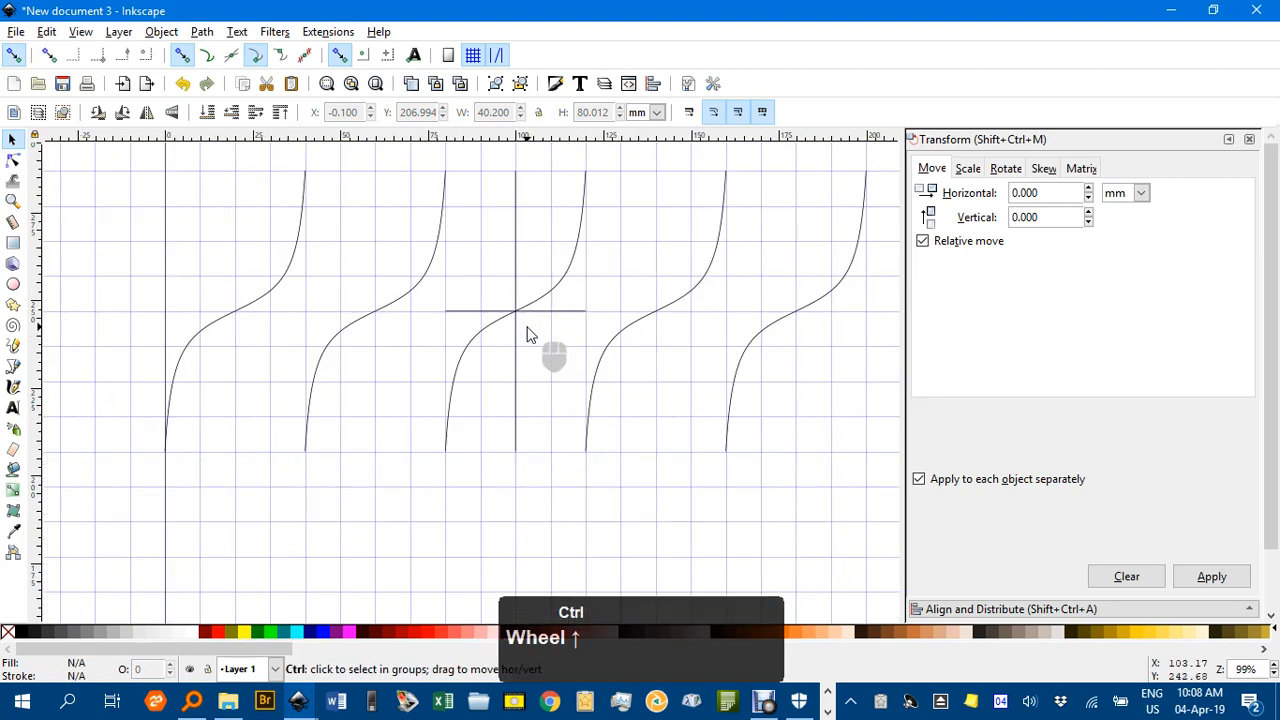
{"action": "left_click_drag", "start_coordinate": [587, 320], "coordinate": [729, 322]}
{"action": "left_click", "coordinate": [415, 318], "text": "ctrl"}
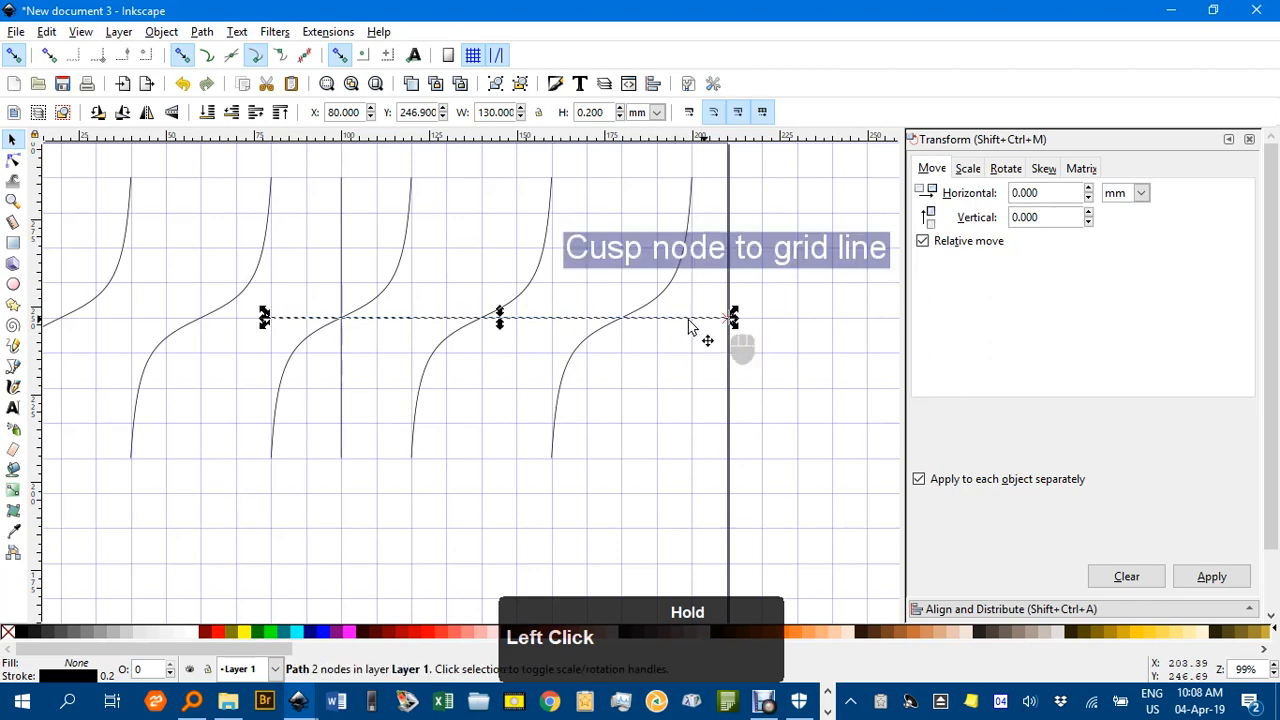
{"action": "left_click_drag", "start_coordinate": [364, 327], "coordinate": [793, 339]}
{"action": "left_click_drag", "start_coordinate": [692, 330], "coordinate": [420, 333]}
{"action": "left_click", "coordinate": [704, 322]}
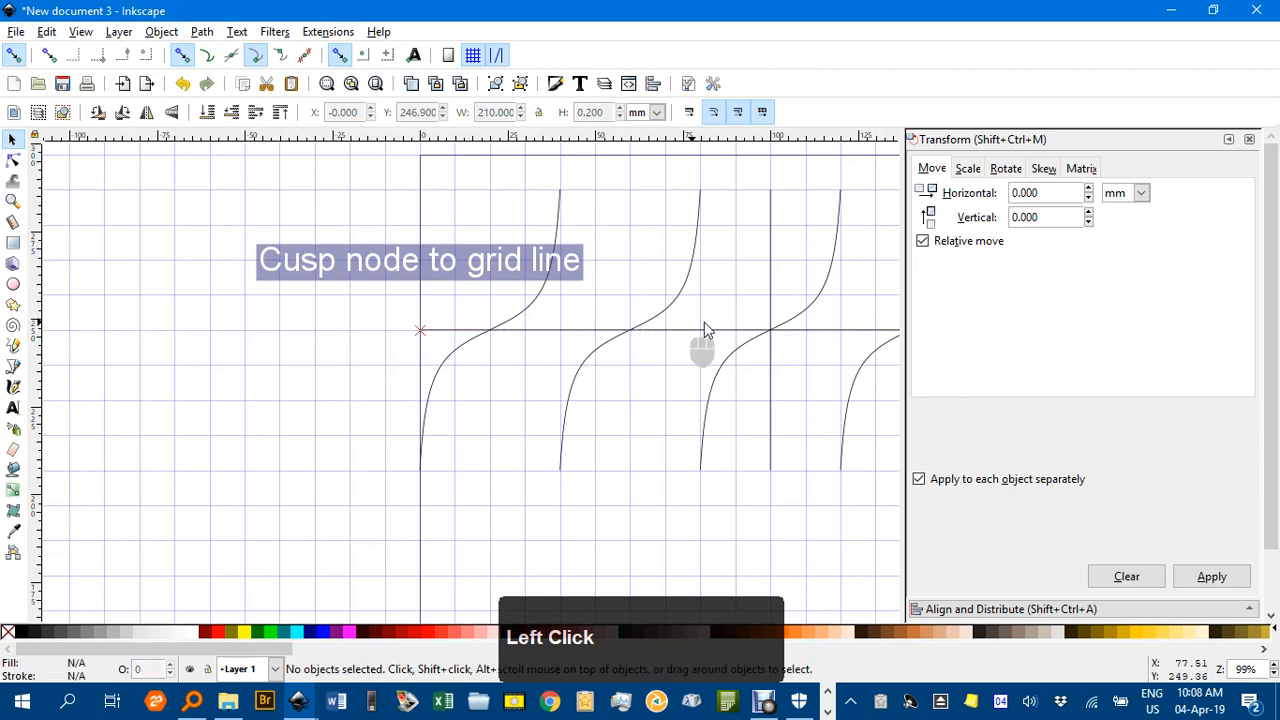
Set the stroke width of both the horizontal and vertical axis lines to 0.5 mm.
{"action": "left_click_drag", "start_coordinate": [755, 307], "coordinate": [457, 306]}
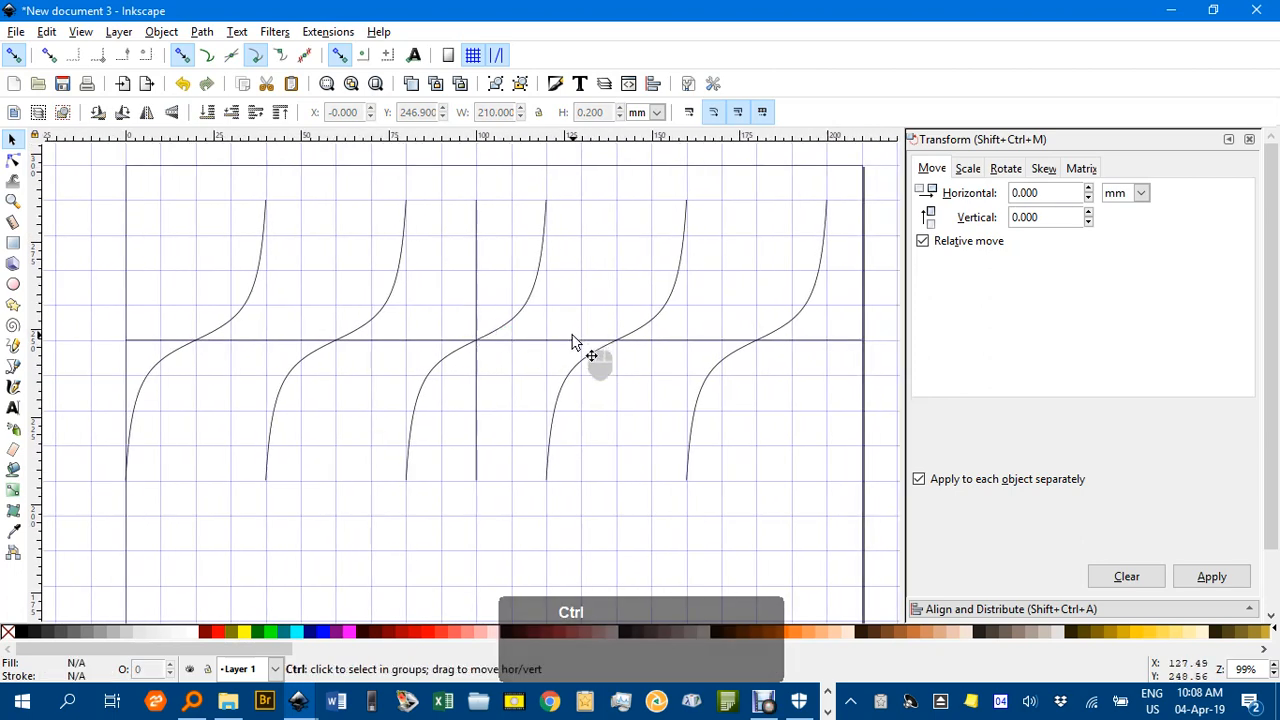
{"action": "scroll", "coordinate": [571, 343], "scroll_direction": "down", "scroll_amount": 1, "text": "ctrl"}
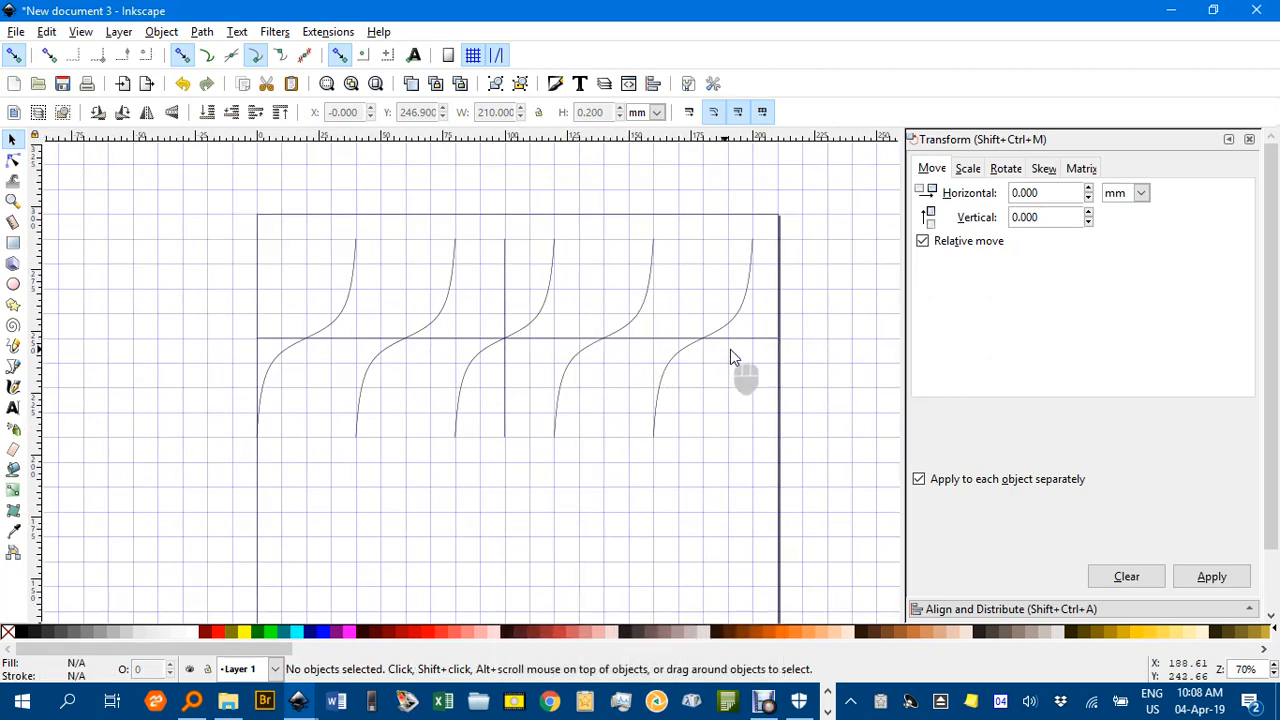
{"action": "scroll", "coordinate": [510, 343], "scroll_direction": "up", "scroll_amount": 2, "text": "ctrl"}
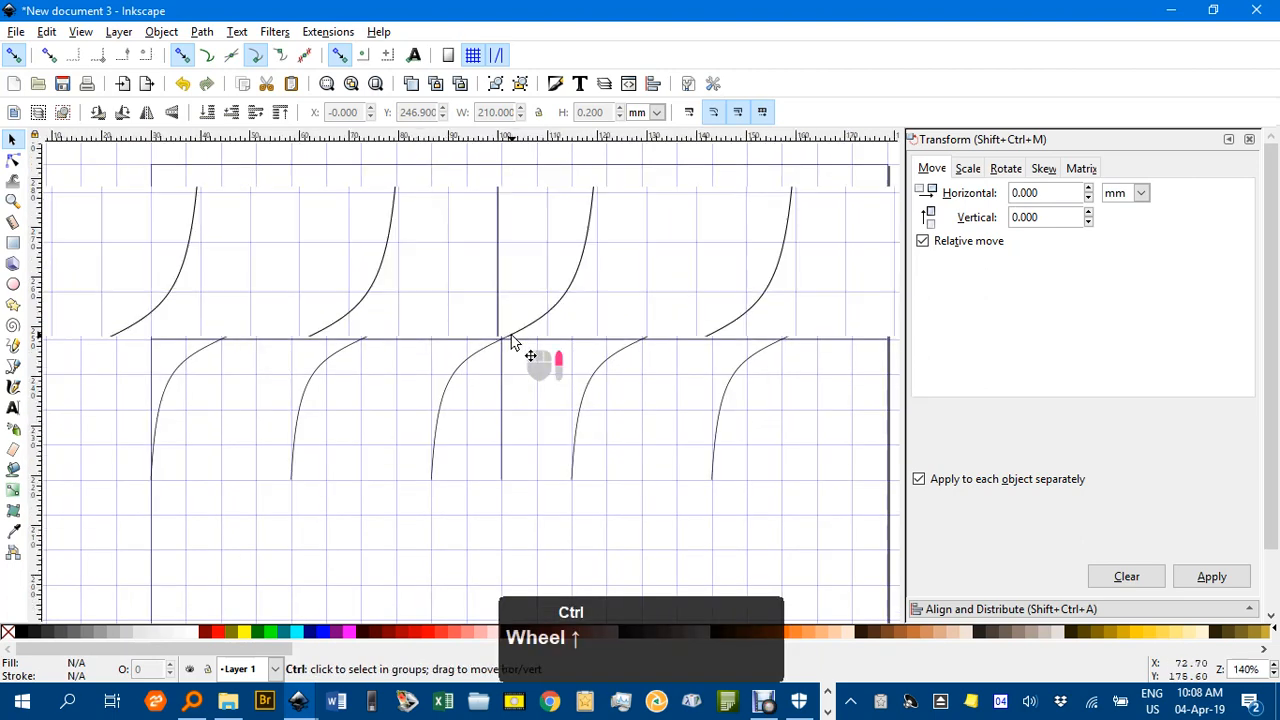
{"action": "scroll", "coordinate": [510, 340], "scroll_direction": "down", "scroll_amount": 1, "text": "ctrl"}
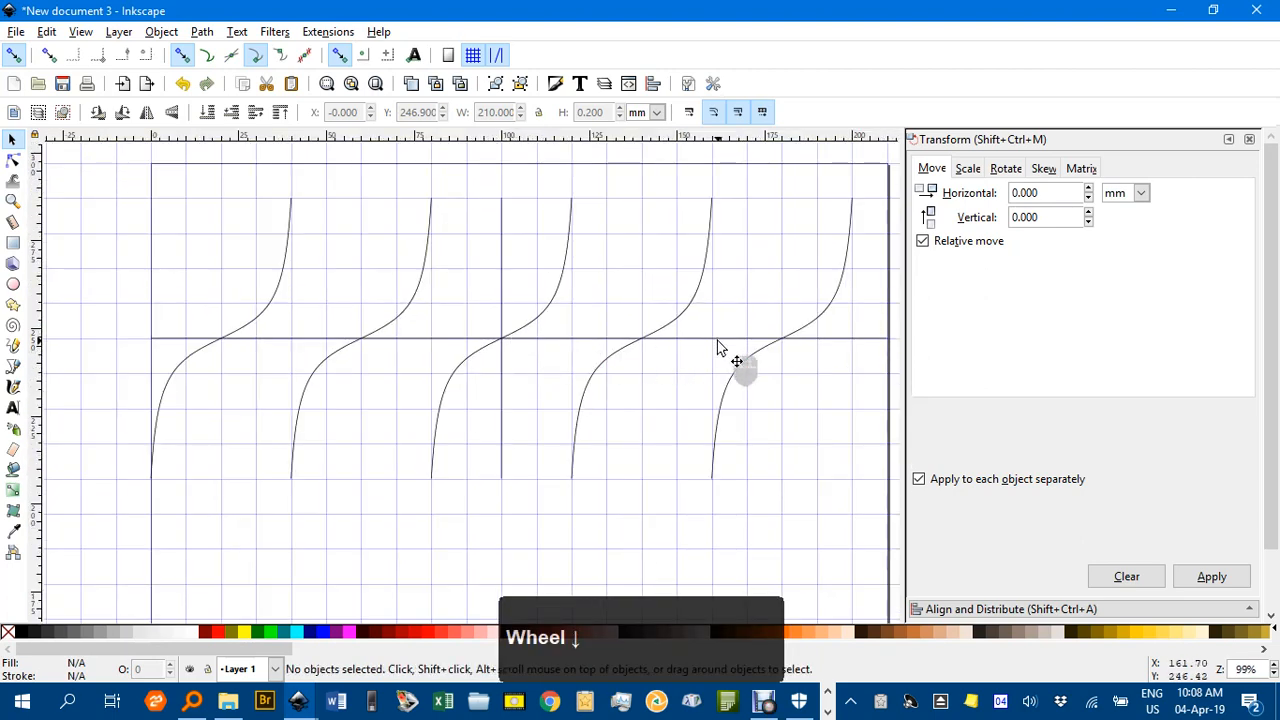
{"action": "left_click", "coordinate": [703, 342]}
{"action": "key", "text": "ctrl"}
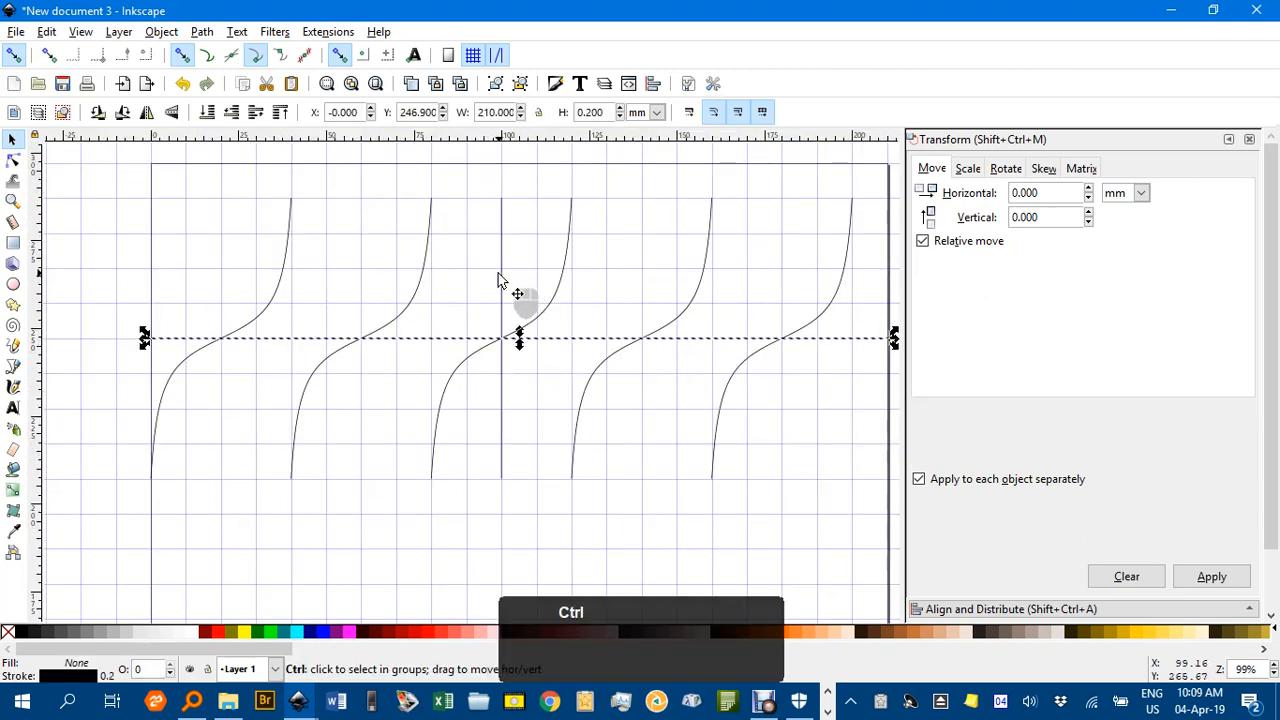
{"action": "left_click", "coordinate": [502, 280], "text": "ctrl+shift"}
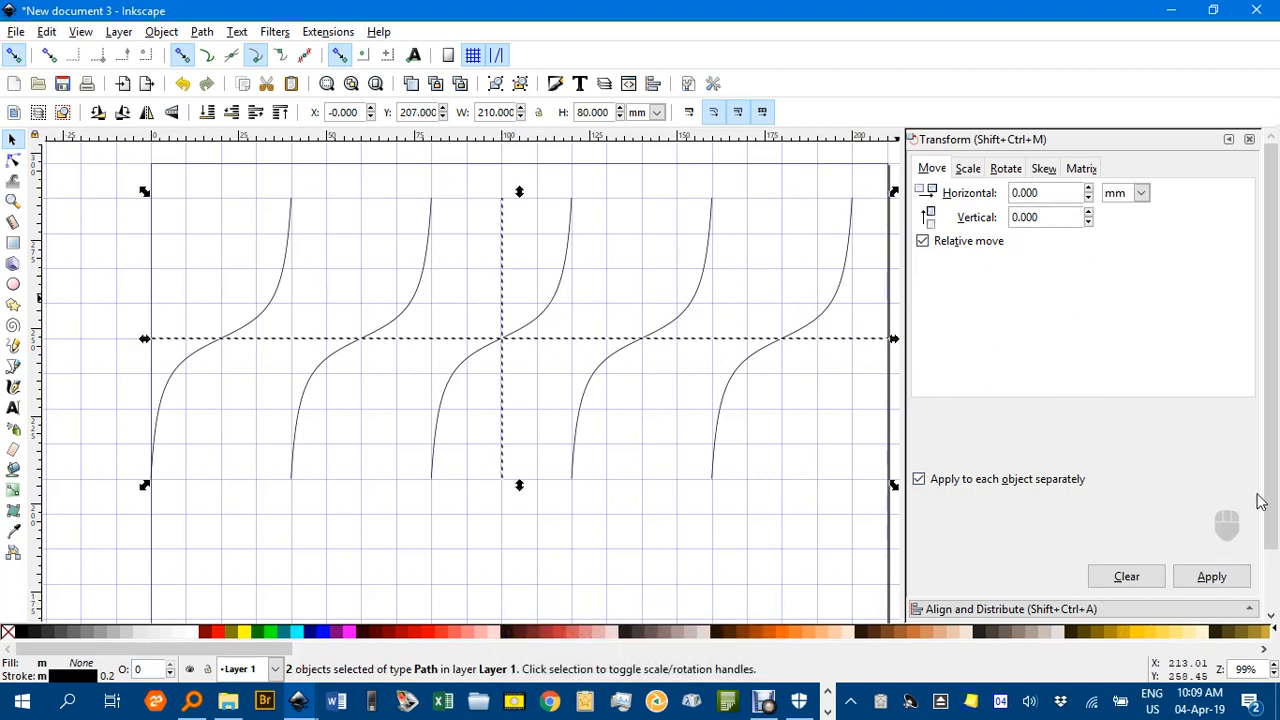
{"action": "left_click", "coordinate": [1270, 580]}
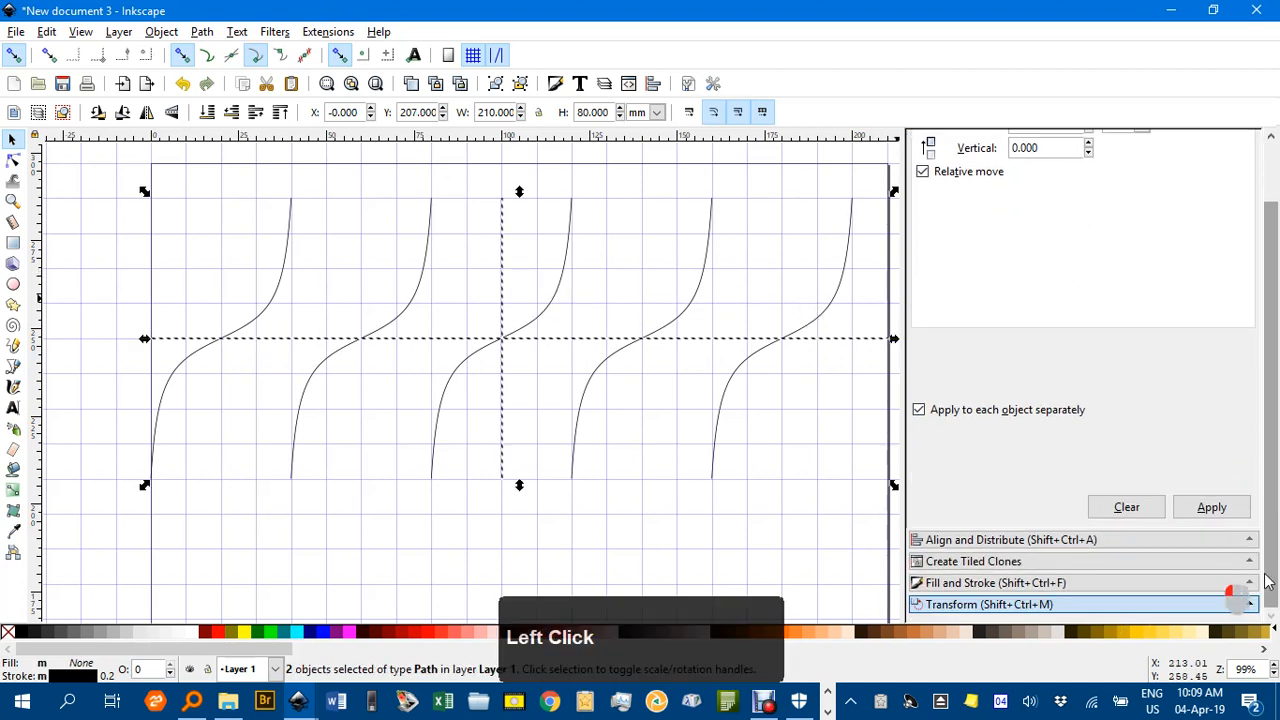
{"action": "left_click", "coordinate": [1088, 584]}
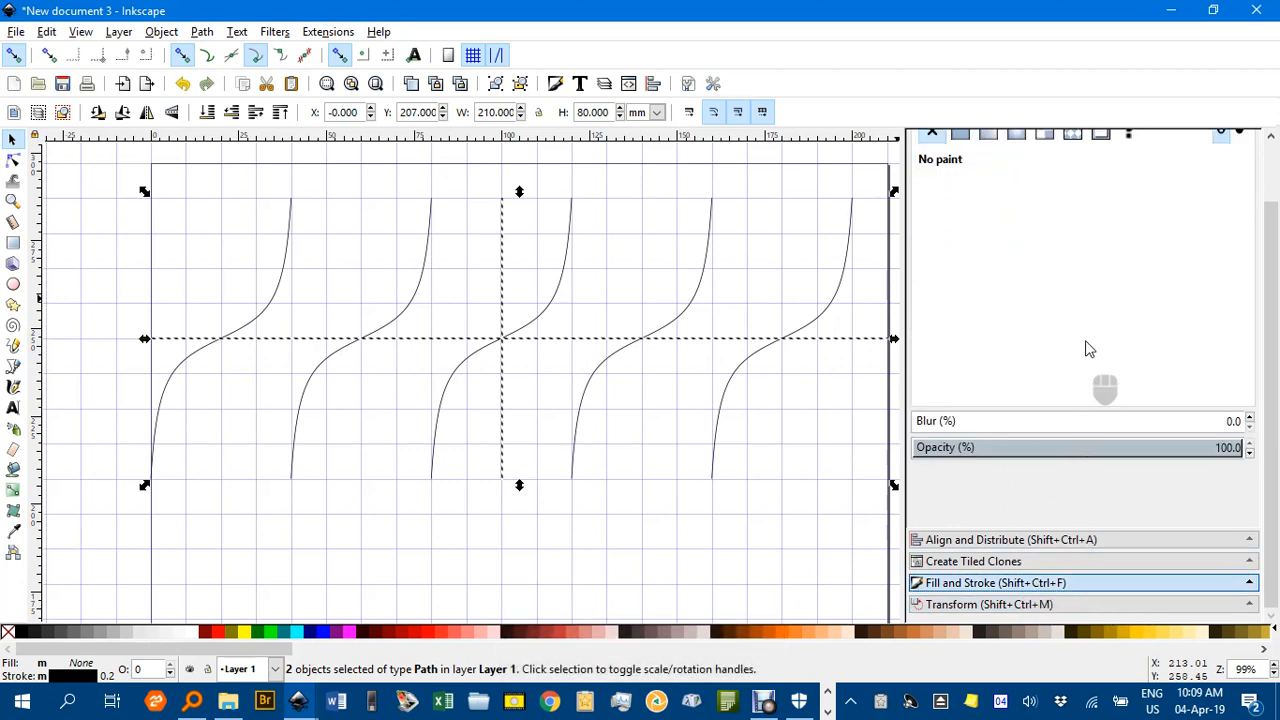
{"action": "scroll", "coordinate": [1095, 320], "scroll_direction": "up", "scroll_amount": 2}
{"action": "left_click", "coordinate": [1066, 170]}
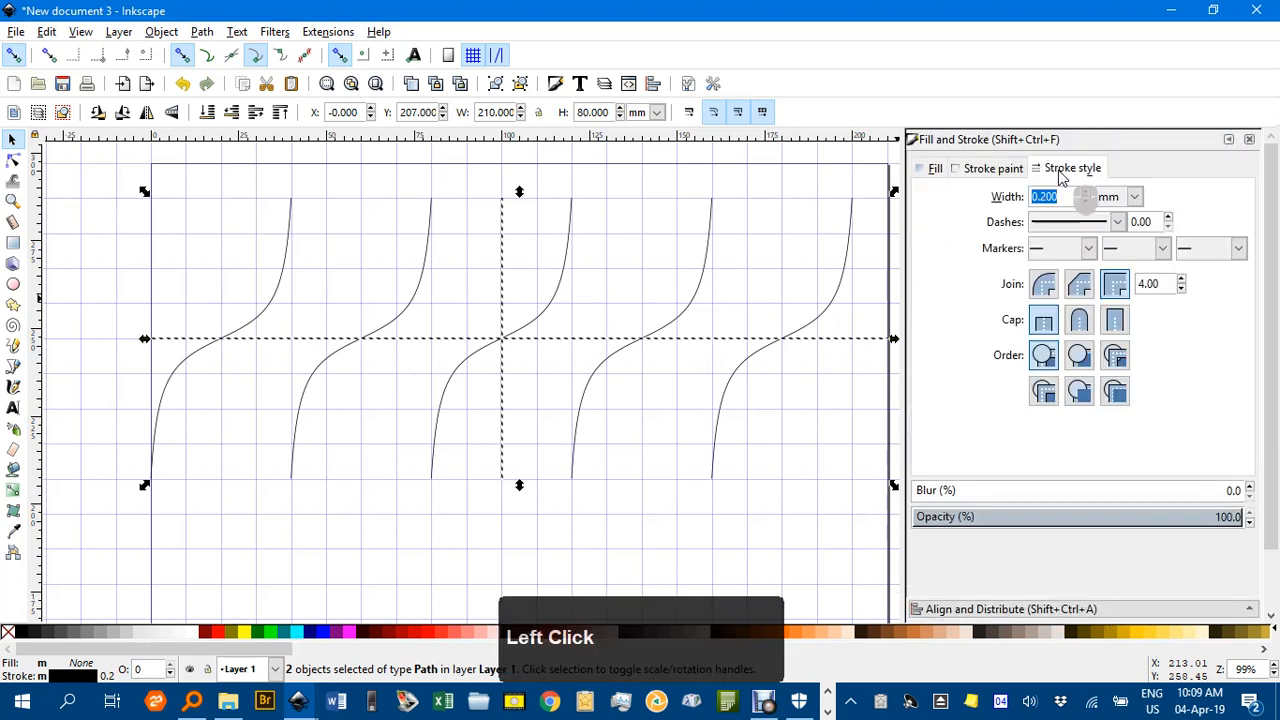
{"action": "left_click", "coordinate": [1085, 193]}
{"action": "left_click", "coordinate": [1085, 193]}
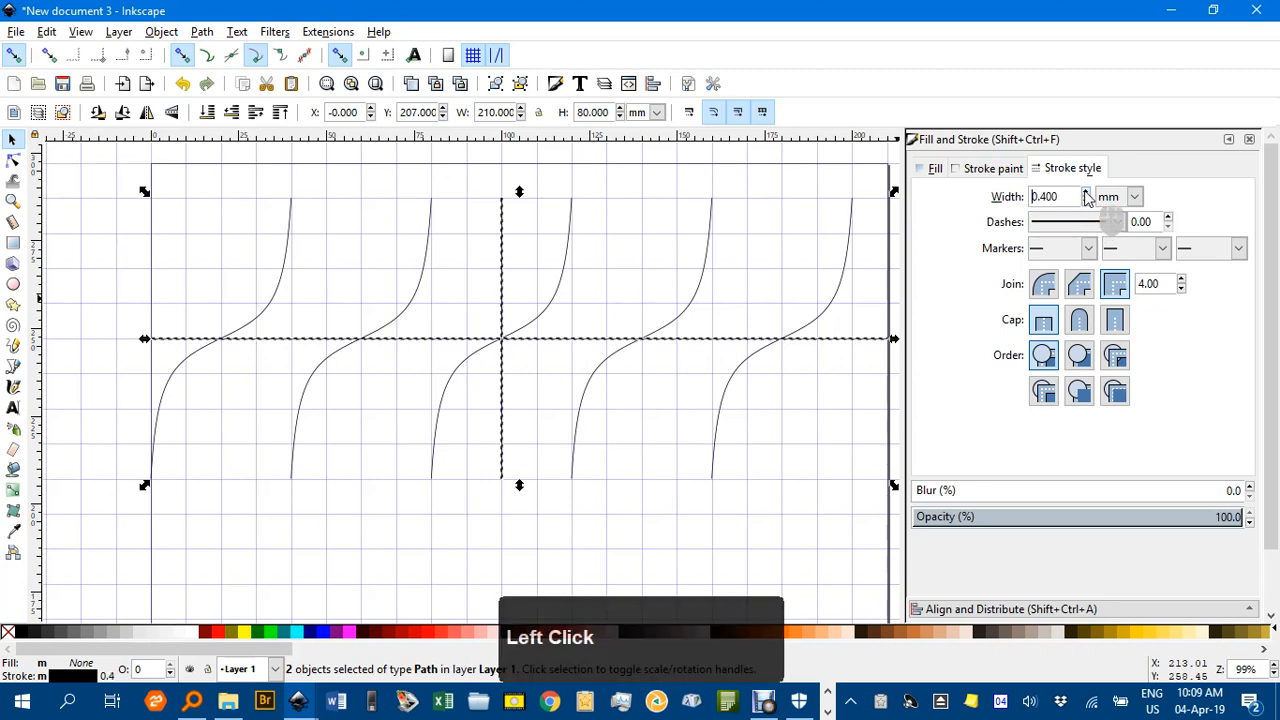
{"action": "left_click", "coordinate": [1085, 193]}
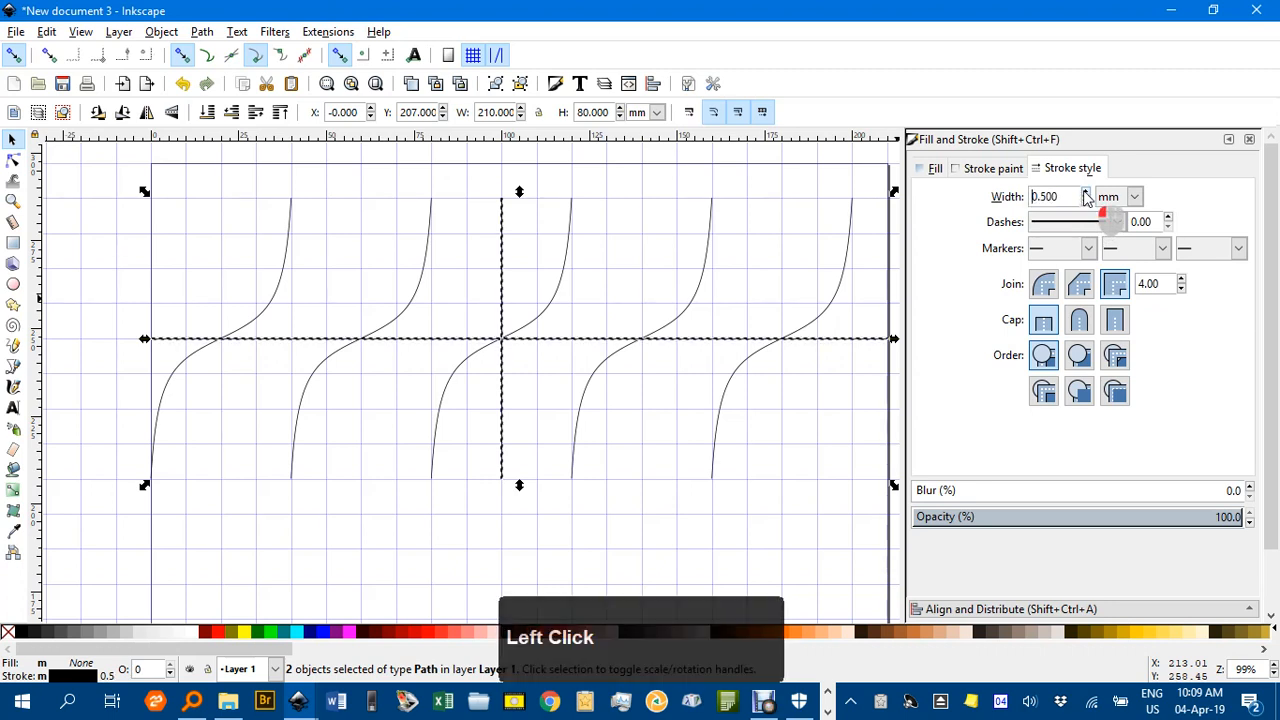
Add an arrowhead end marker to both axis lines, pointing outward along the positive directions.
{"action": "left_click", "coordinate": [1239, 249]}
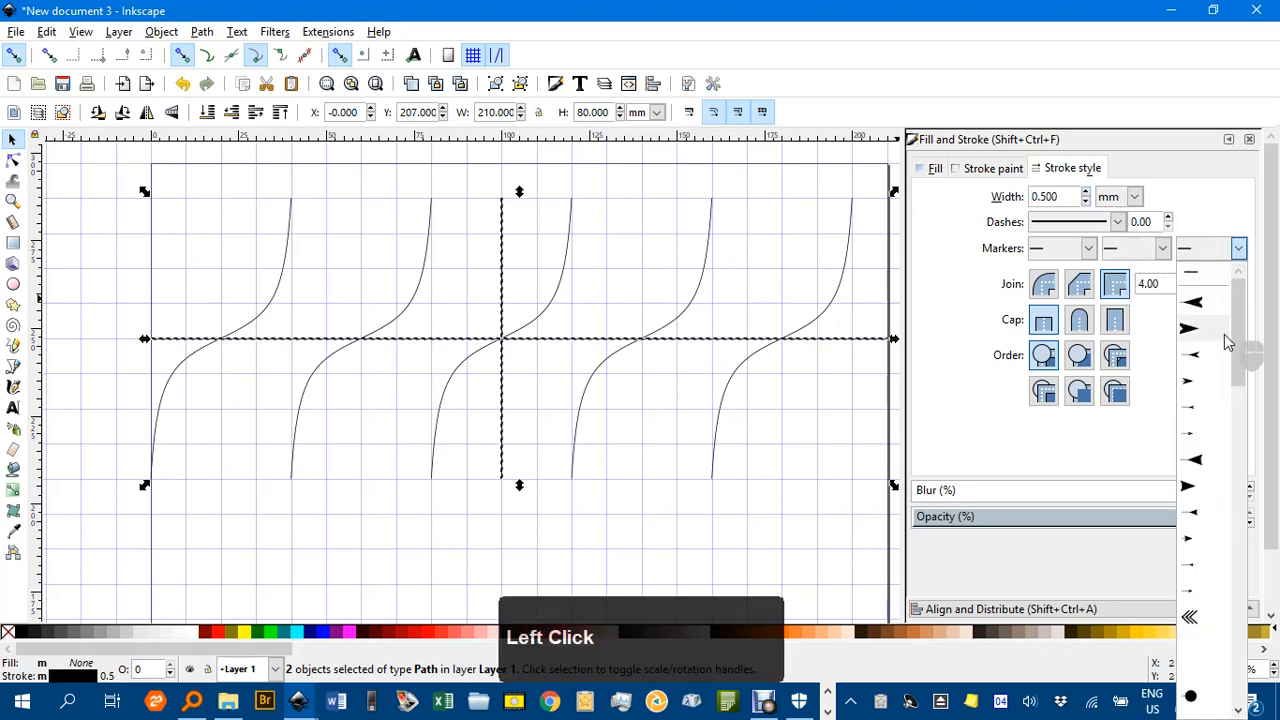
{"action": "left_click", "coordinate": [1218, 388]}
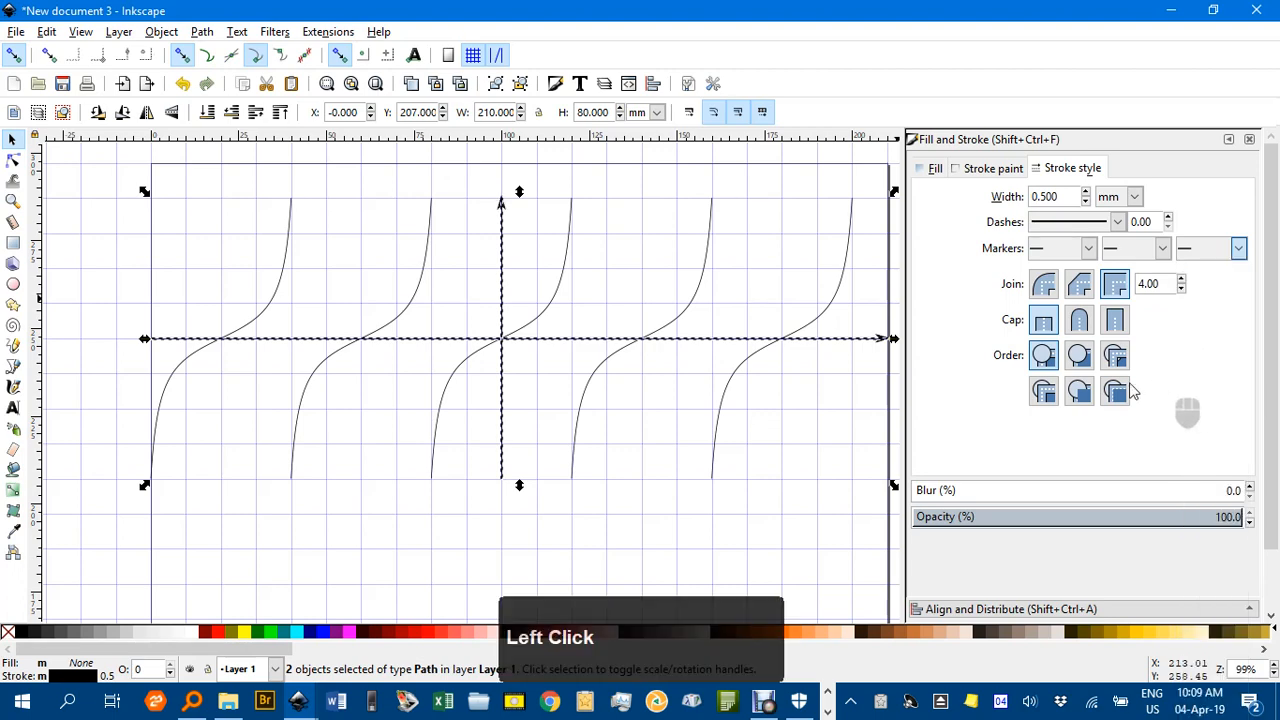
{"action": "left_click", "coordinate": [831, 426]}
Give all five tangent curves a 0.7 mm wide red (#FF0000) stroke.
{"action": "left_click_drag", "start_coordinate": [805, 435], "coordinate": [760, 432]}
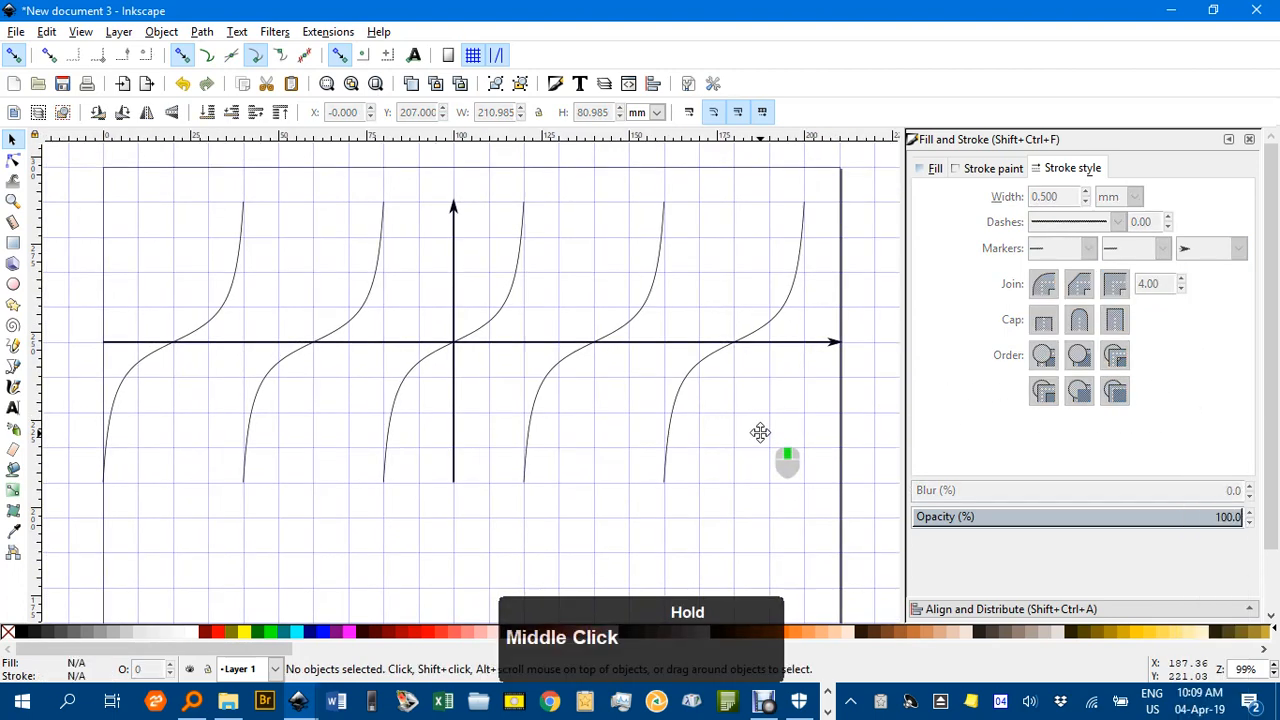
{"action": "left_click", "coordinate": [765, 332]}
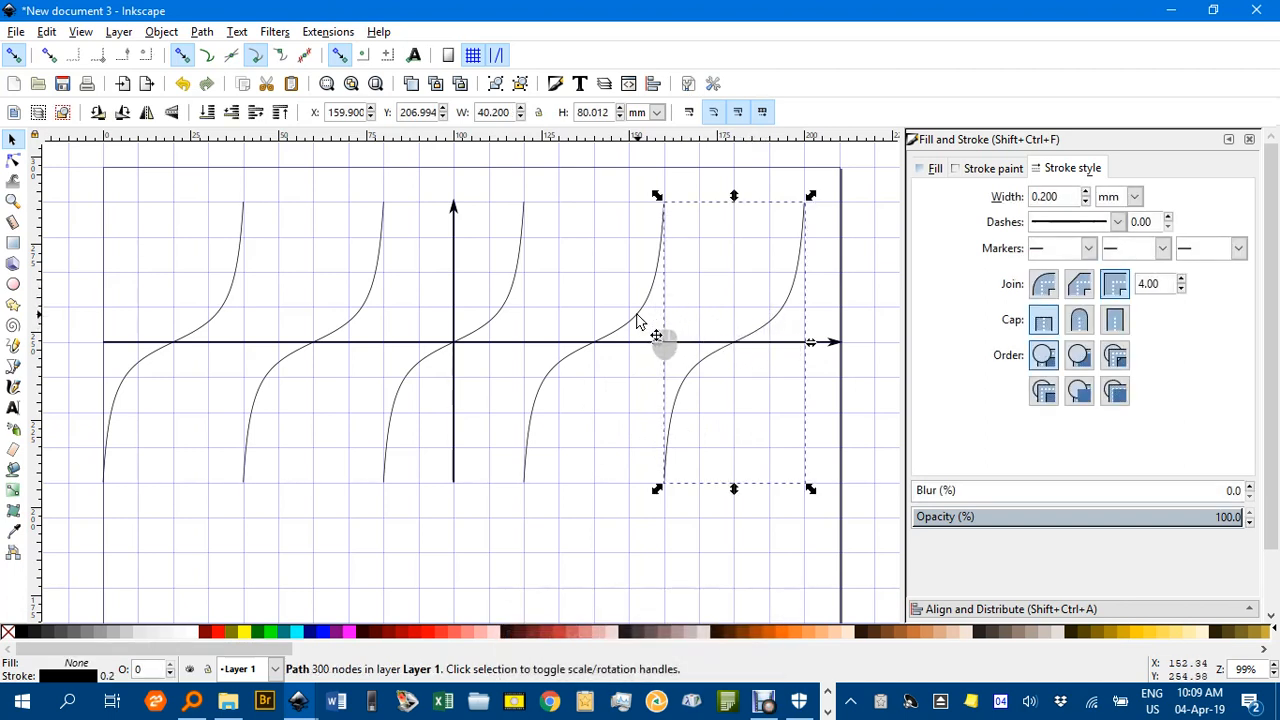
{"action": "left_click", "coordinate": [636, 320], "text": "shift"}
{"action": "left_click", "coordinate": [366, 296], "text": "shift"}
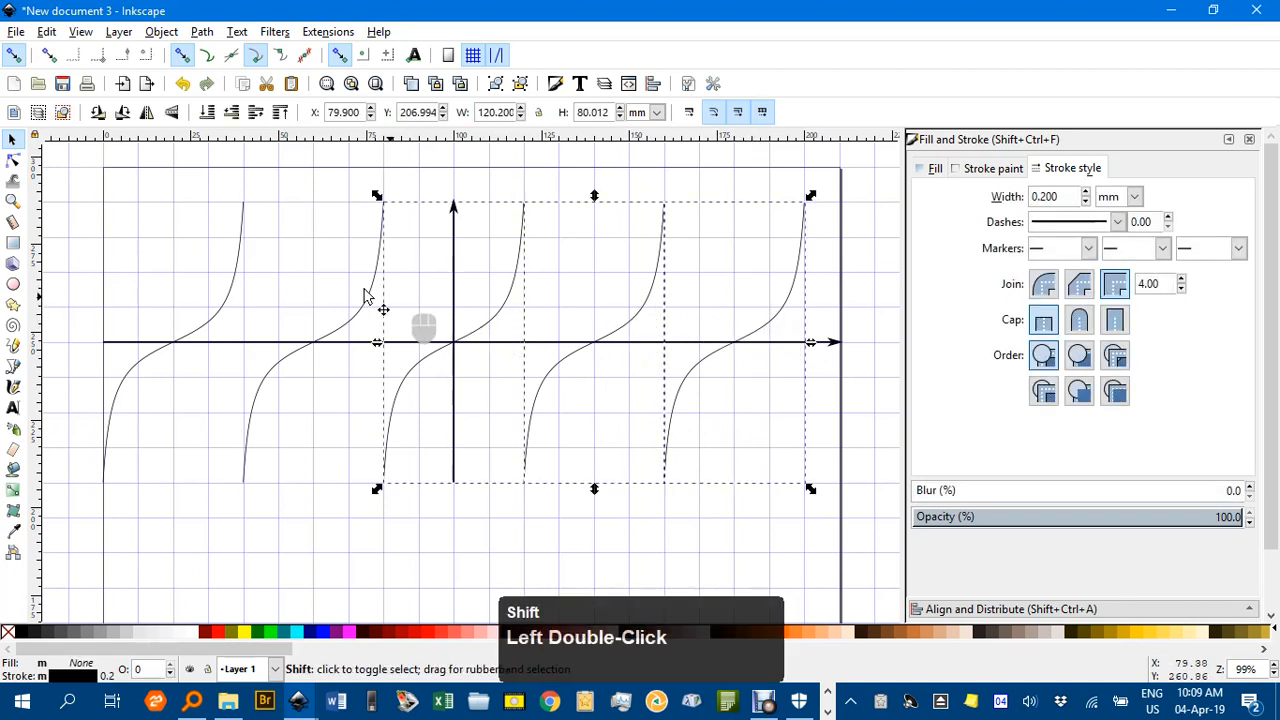
{"action": "left_click", "coordinate": [348, 324], "text": "shift"}
{"action": "left_click", "coordinate": [222, 315], "text": "shift"}
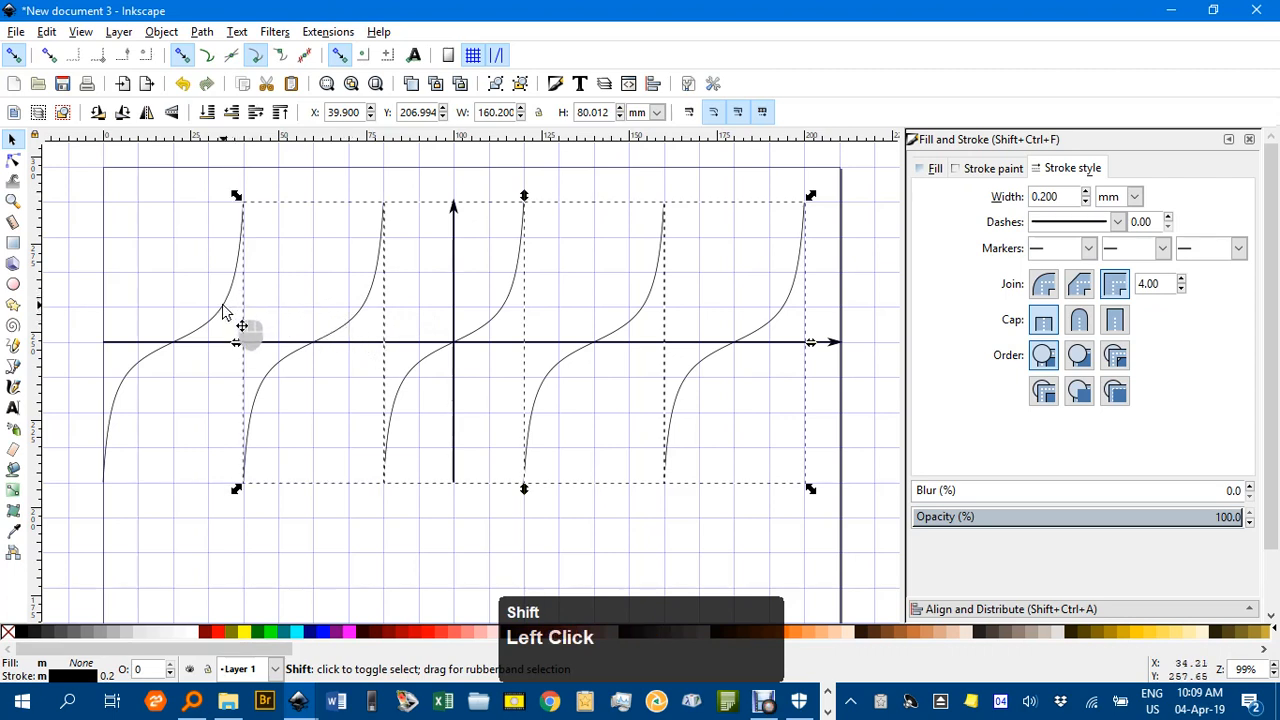
{"action": "left_click", "coordinate": [1086, 193]}
{"action": "left_click", "coordinate": [1086, 193]}
{"action": "left_click", "coordinate": [1086, 193]}
{"action": "left_click", "coordinate": [1086, 193]}
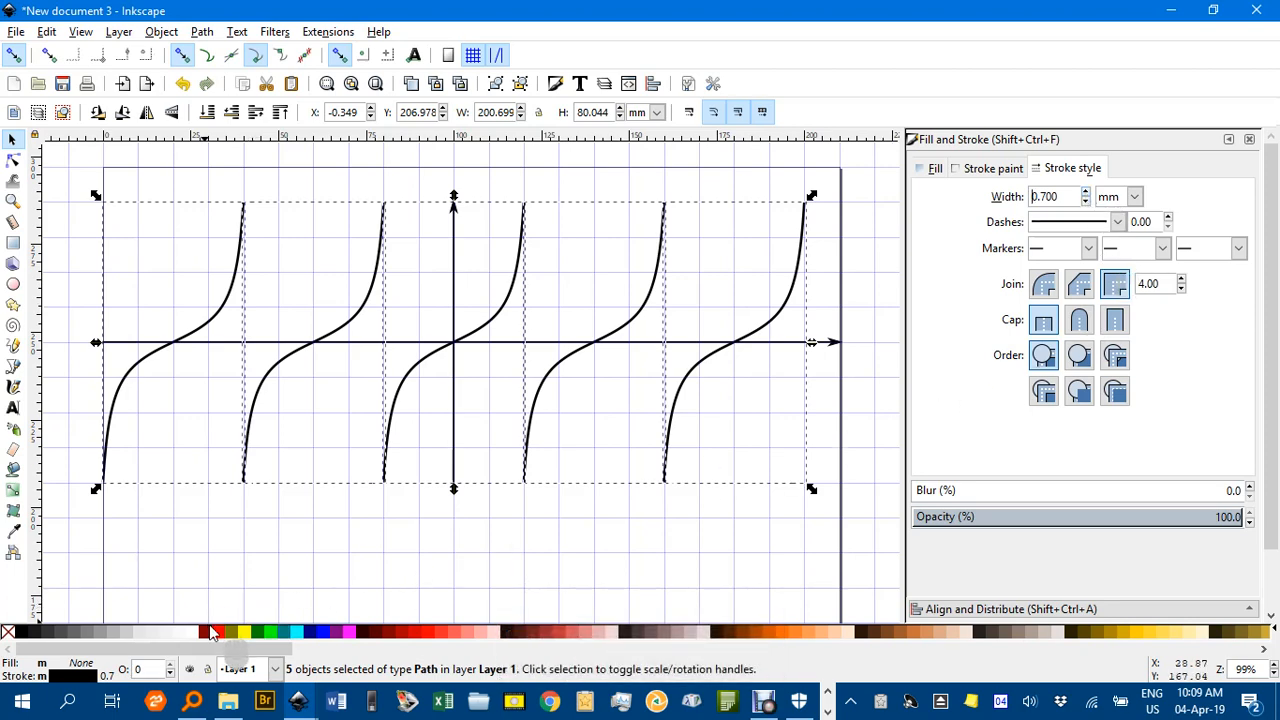
{"action": "left_click", "coordinate": [217, 633], "text": "shift"}
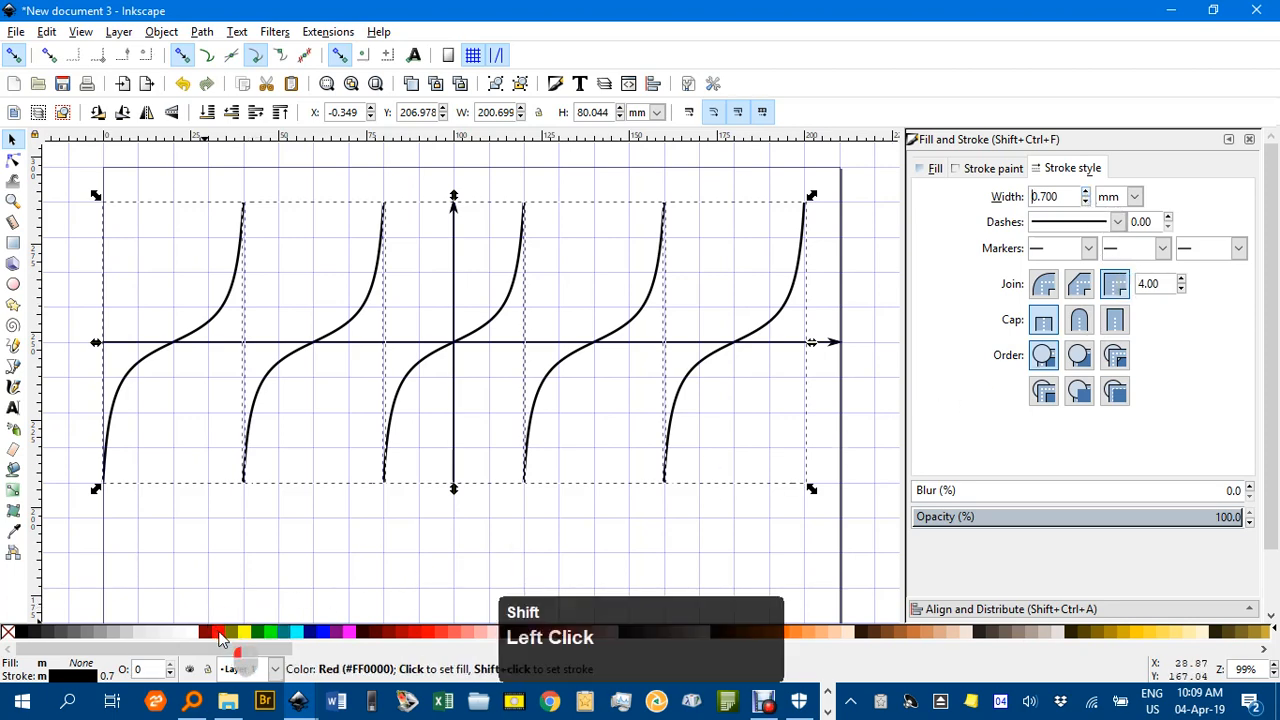
{"action": "left_click", "coordinate": [272, 535]}
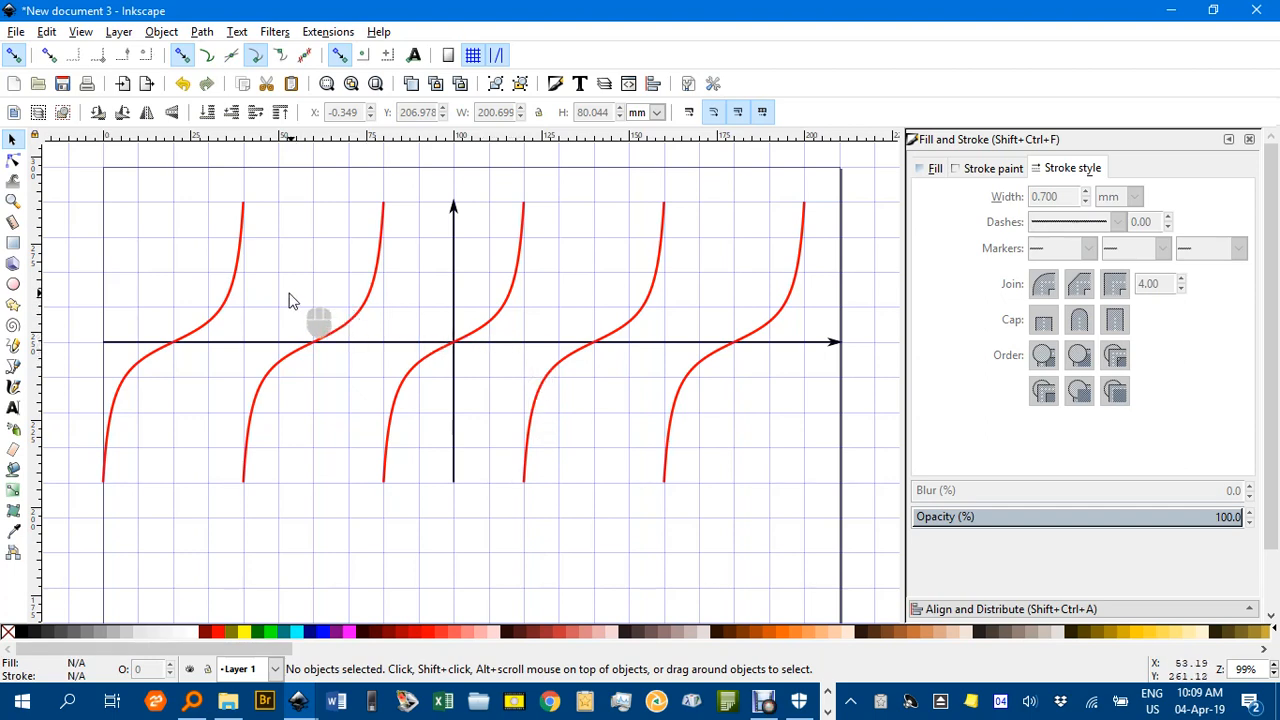
Scale each of the five tangent curves separately to 90% width, keeping the height at 100%.
{"action": "left_click", "coordinate": [217, 322]}
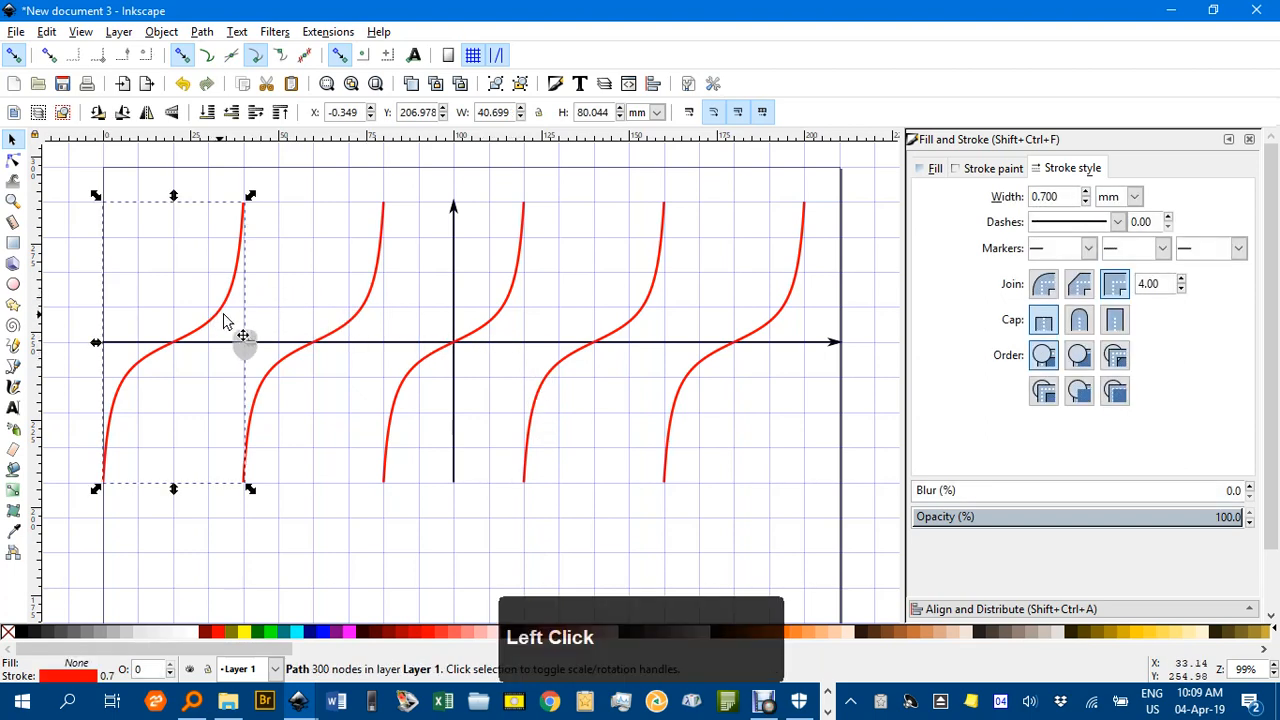
{"action": "left_click", "coordinate": [360, 323], "text": "shift"}
{"action": "left_click", "coordinate": [500, 322], "text": "shift"}
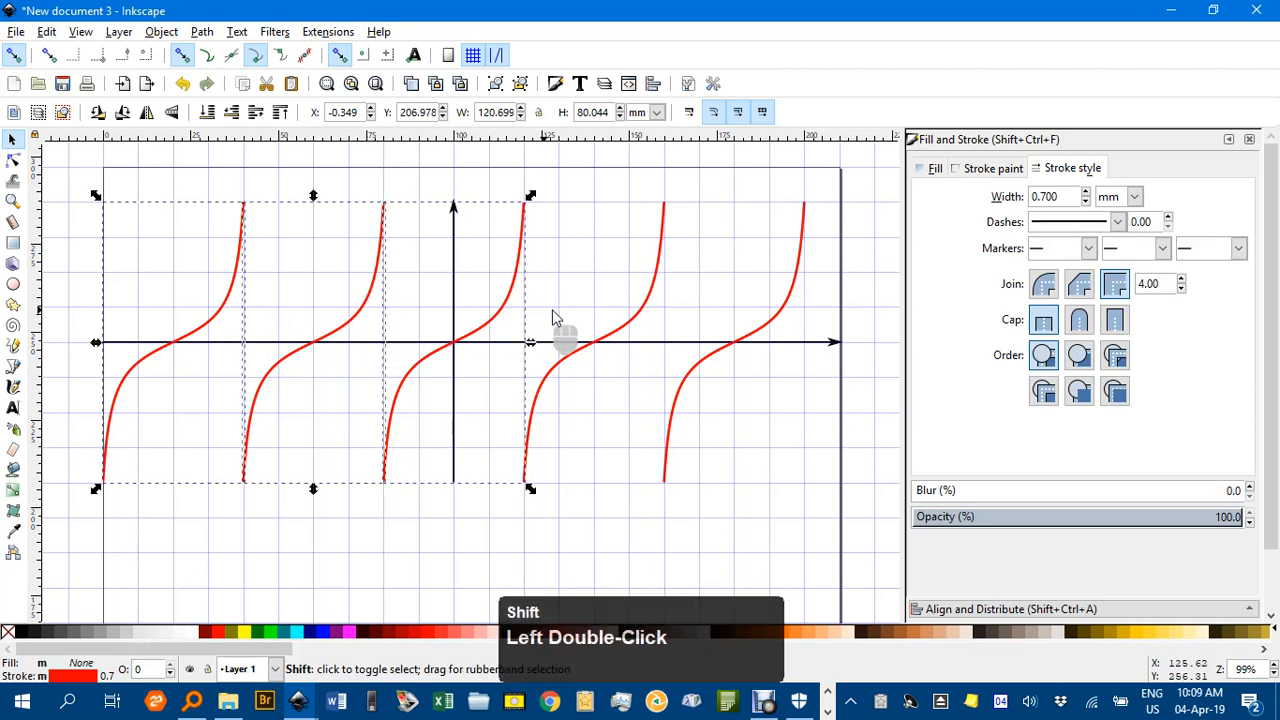
{"action": "left_click", "coordinate": [634, 313], "text": "shift"}
{"action": "left_click", "coordinate": [785, 307], "text": "shift"}
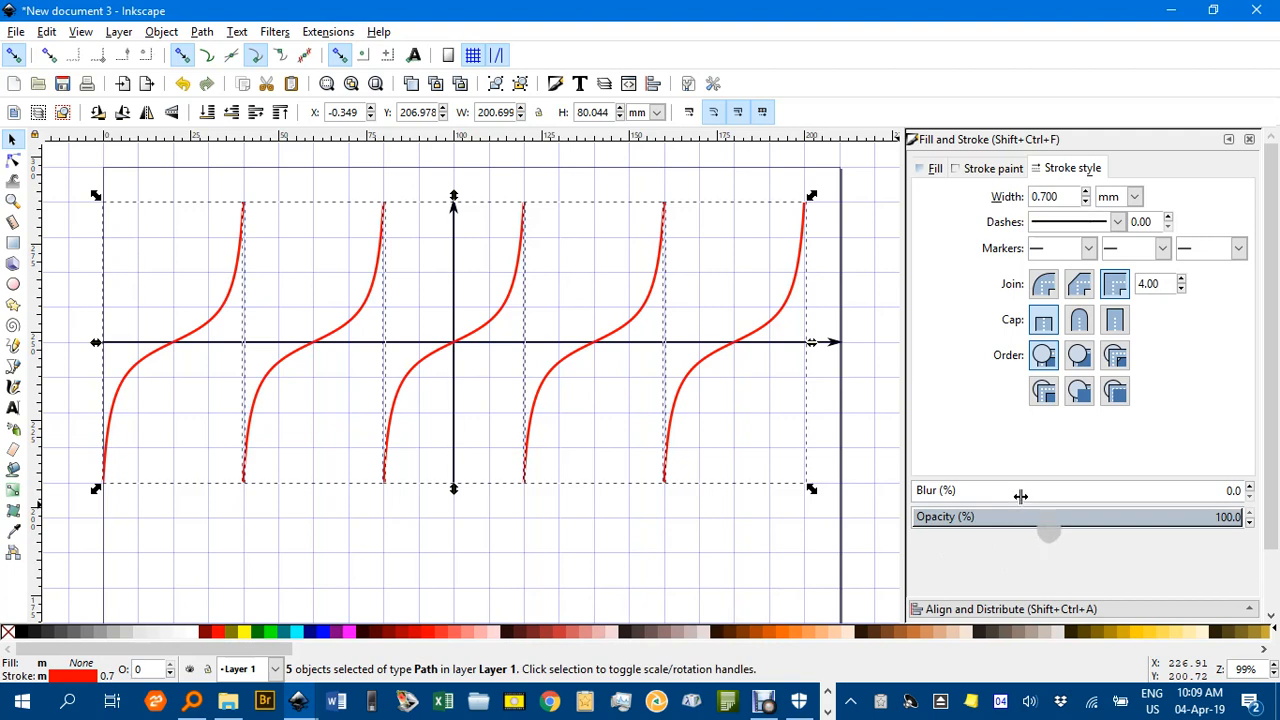
{"action": "scroll", "coordinate": [1019, 496], "scroll_direction": "down", "scroll_amount": 2}
{"action": "left_click_drag", "start_coordinate": [1270, 411], "coordinate": [1263, 458]}
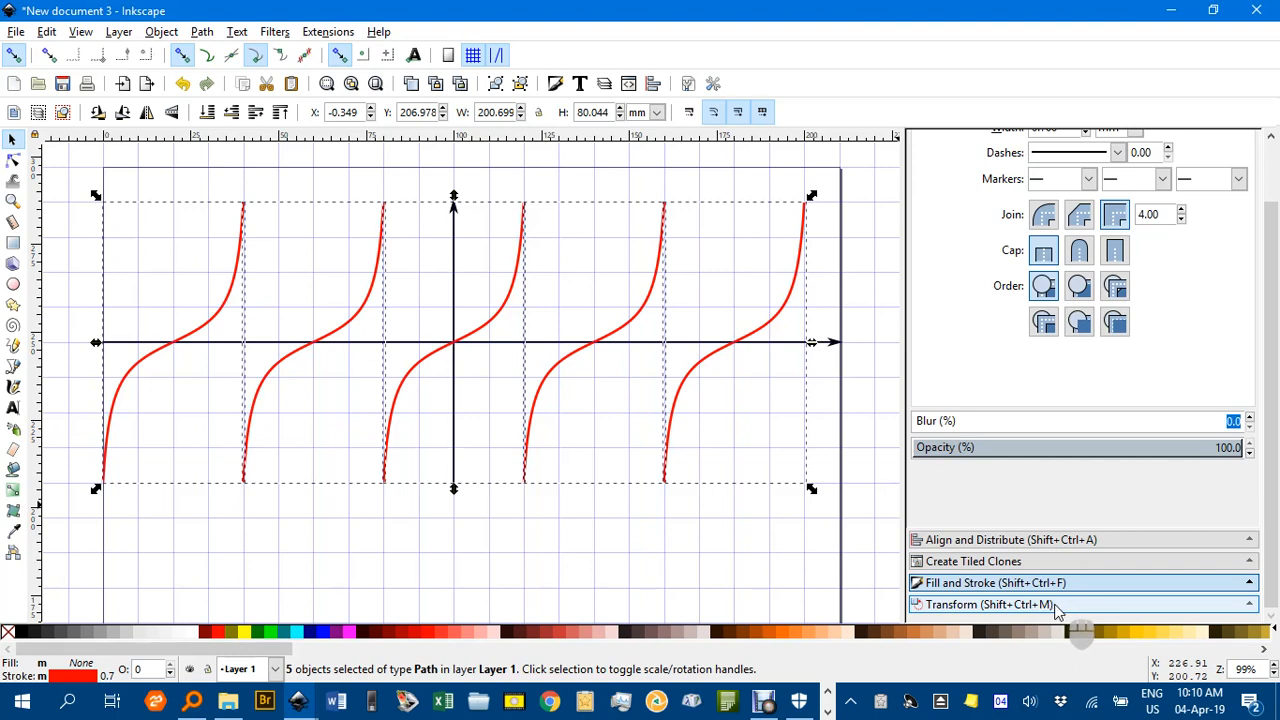
{"action": "left_click", "coordinate": [1057, 606]}
{"action": "scroll", "coordinate": [1050, 228], "scroll_direction": "up", "scroll_amount": 2}
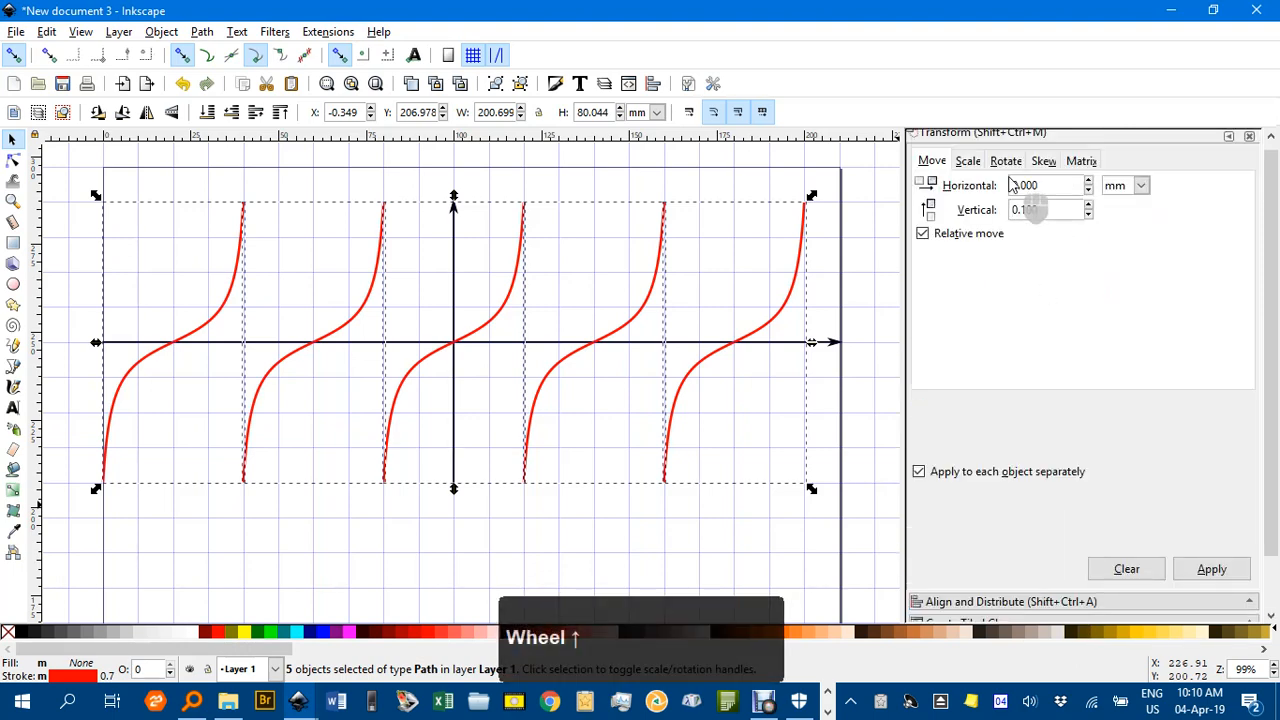
{"action": "left_click", "coordinate": [968, 162]}
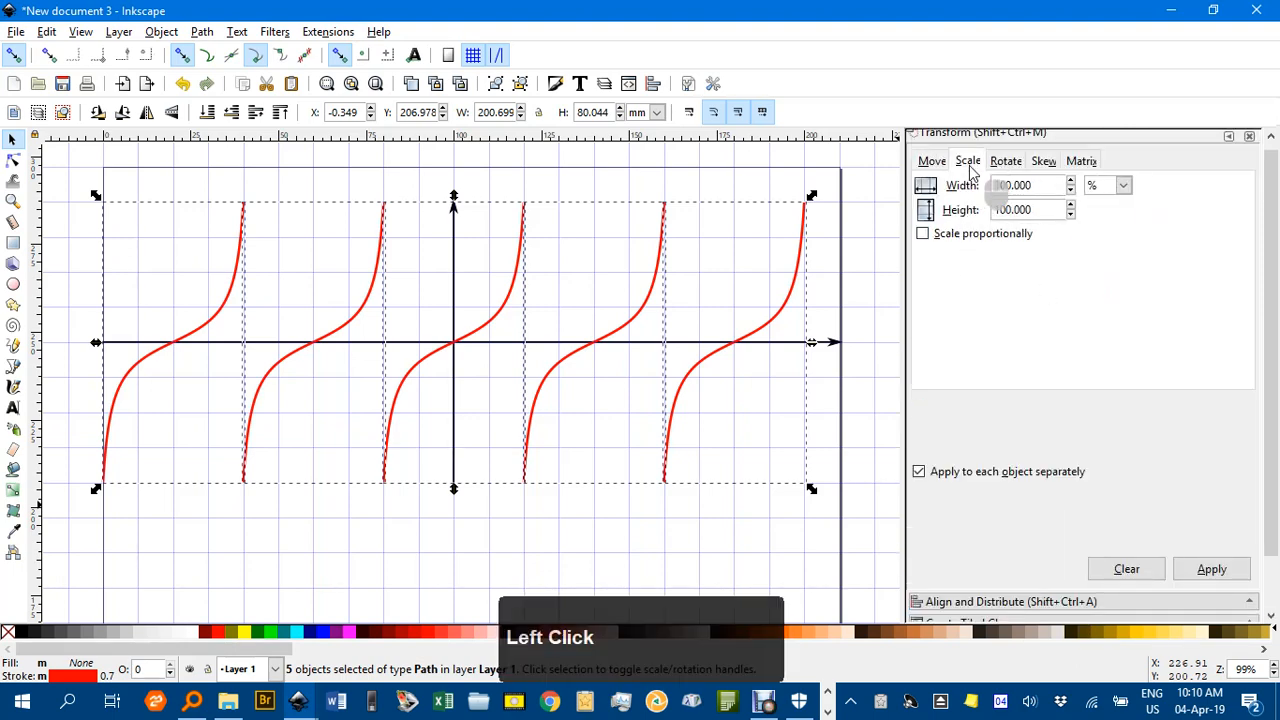
{"action": "left_click_drag", "start_coordinate": [1040, 187], "coordinate": [970, 188]}
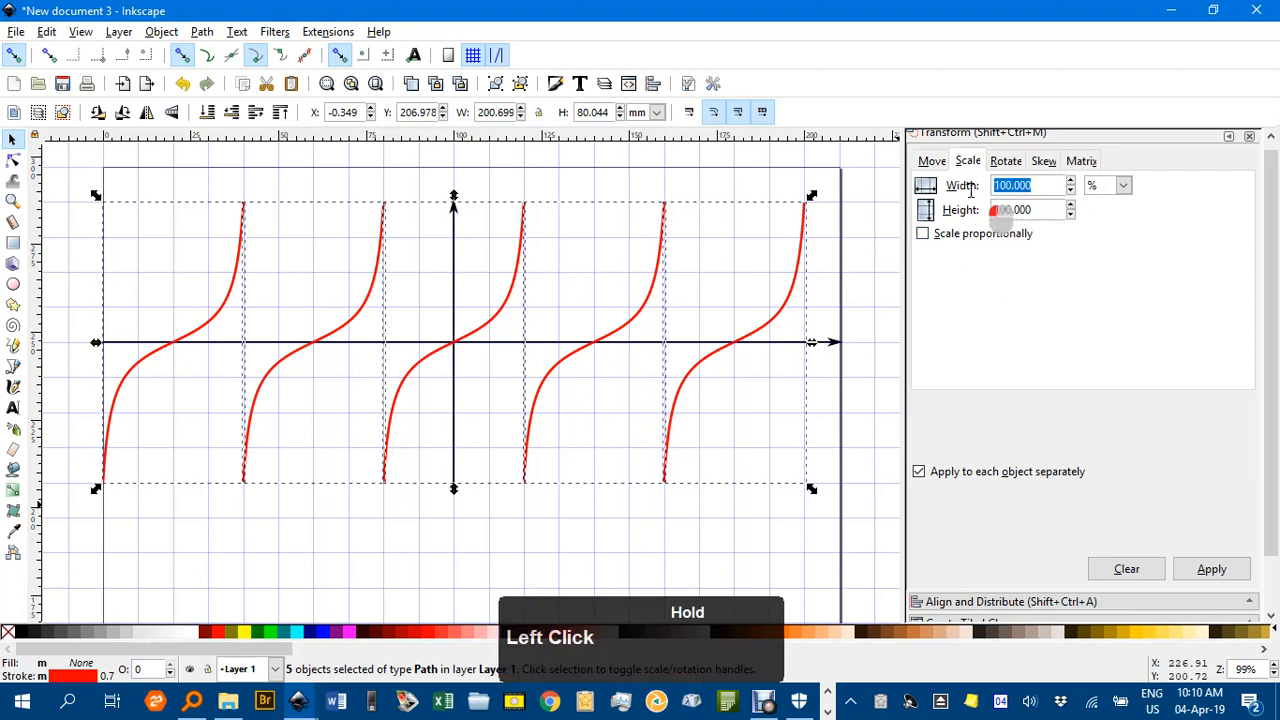
{"action": "type", "text": "90"}
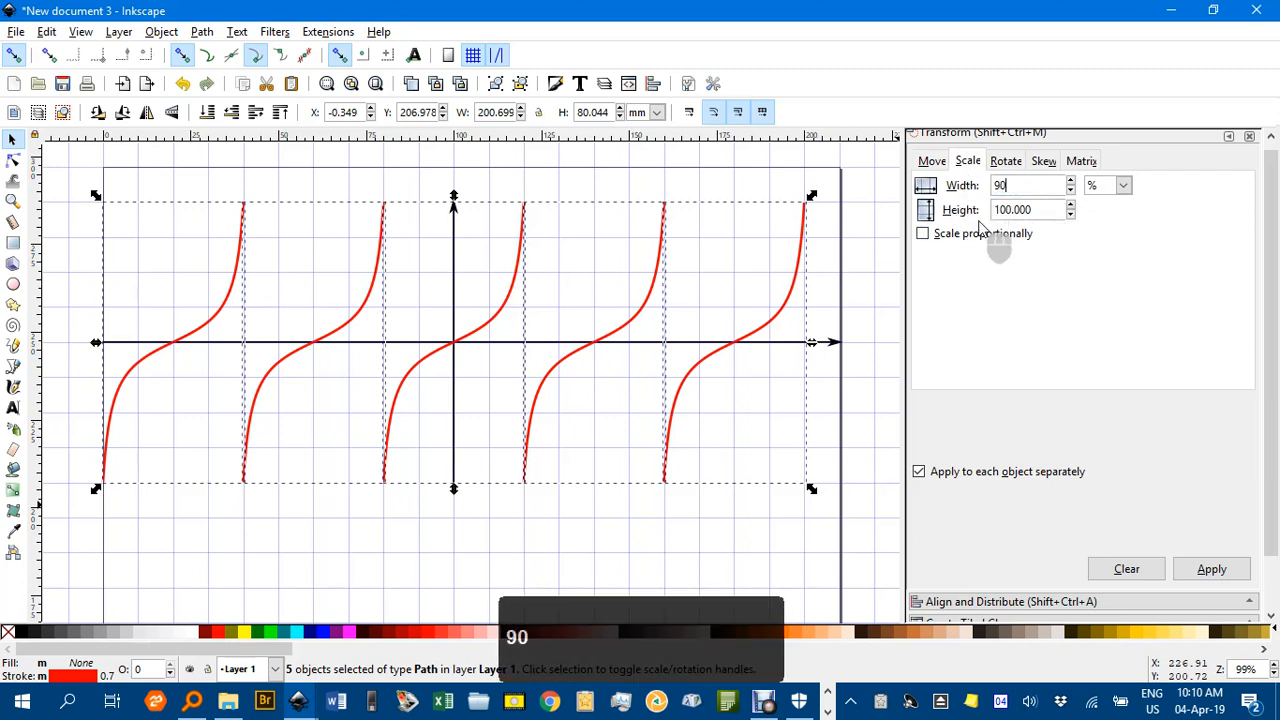
{"action": "left_click", "coordinate": [1211, 569]}
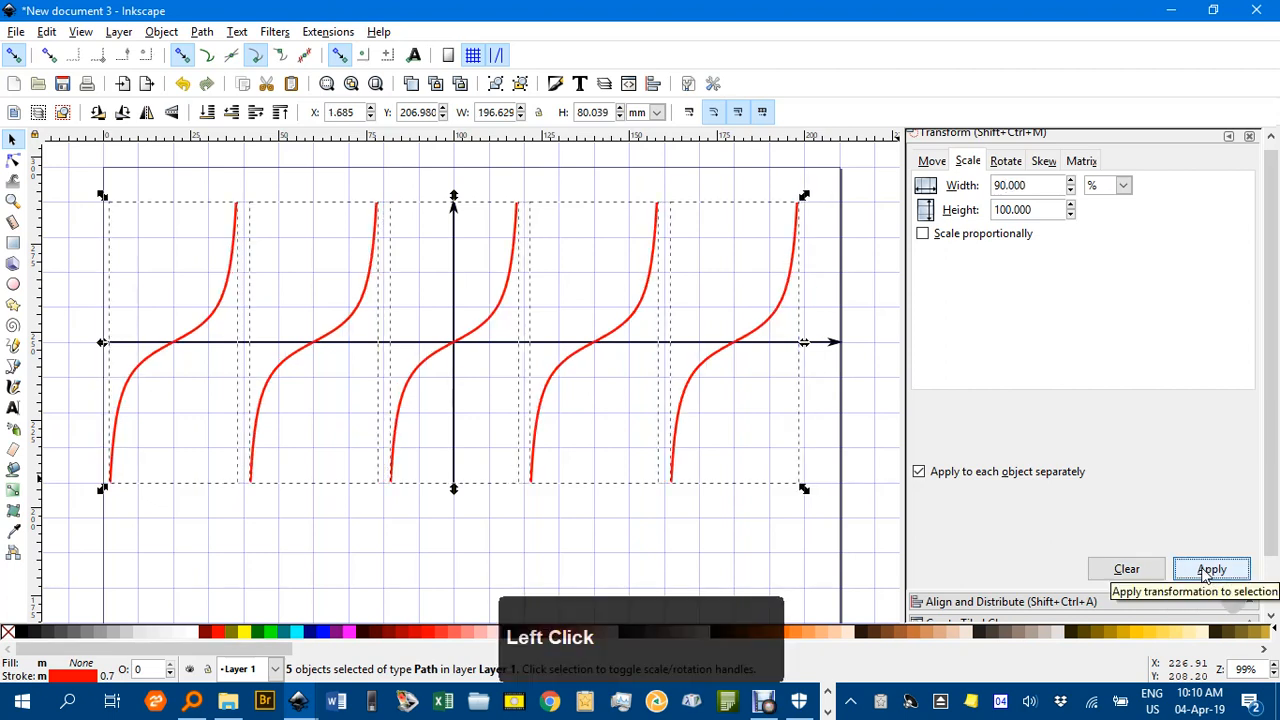
{"action": "left_click", "coordinate": [568, 458]}
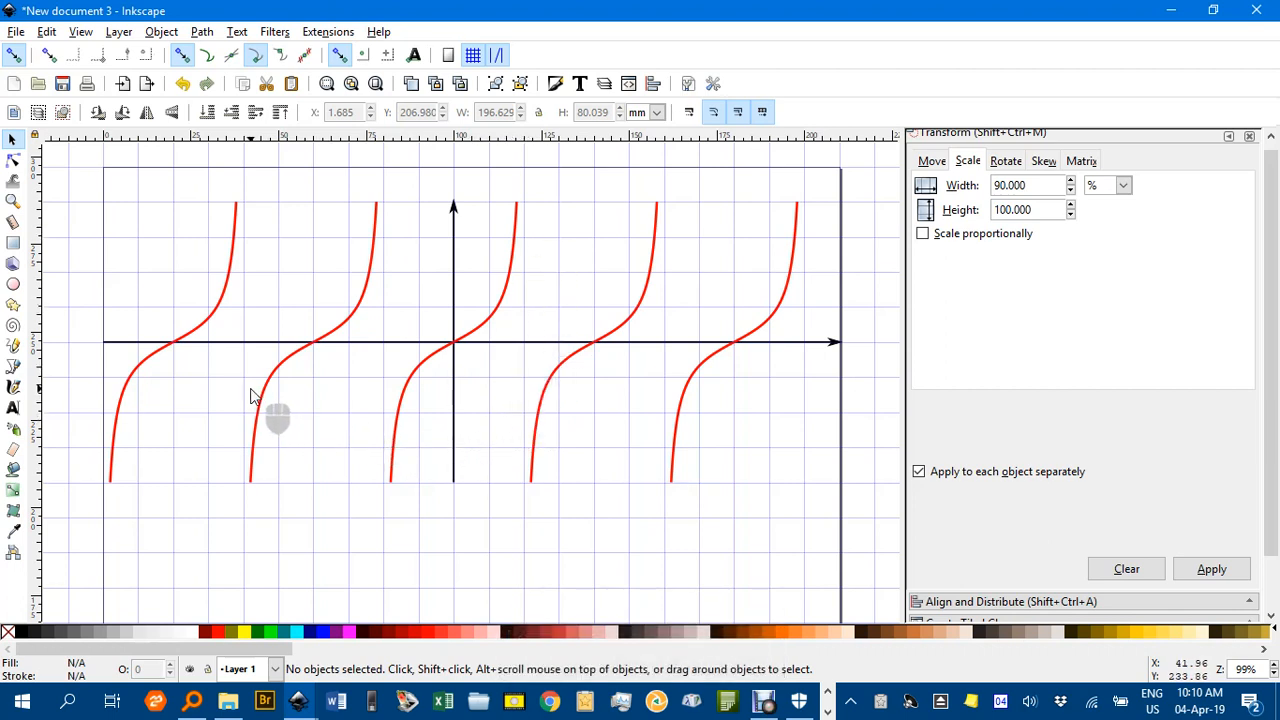
Draw a straight vertical asymptote line, snapped to the grid and as tall as the curves, between the first and second tangent branches.
{"action": "left_click", "coordinate": [243, 203]}
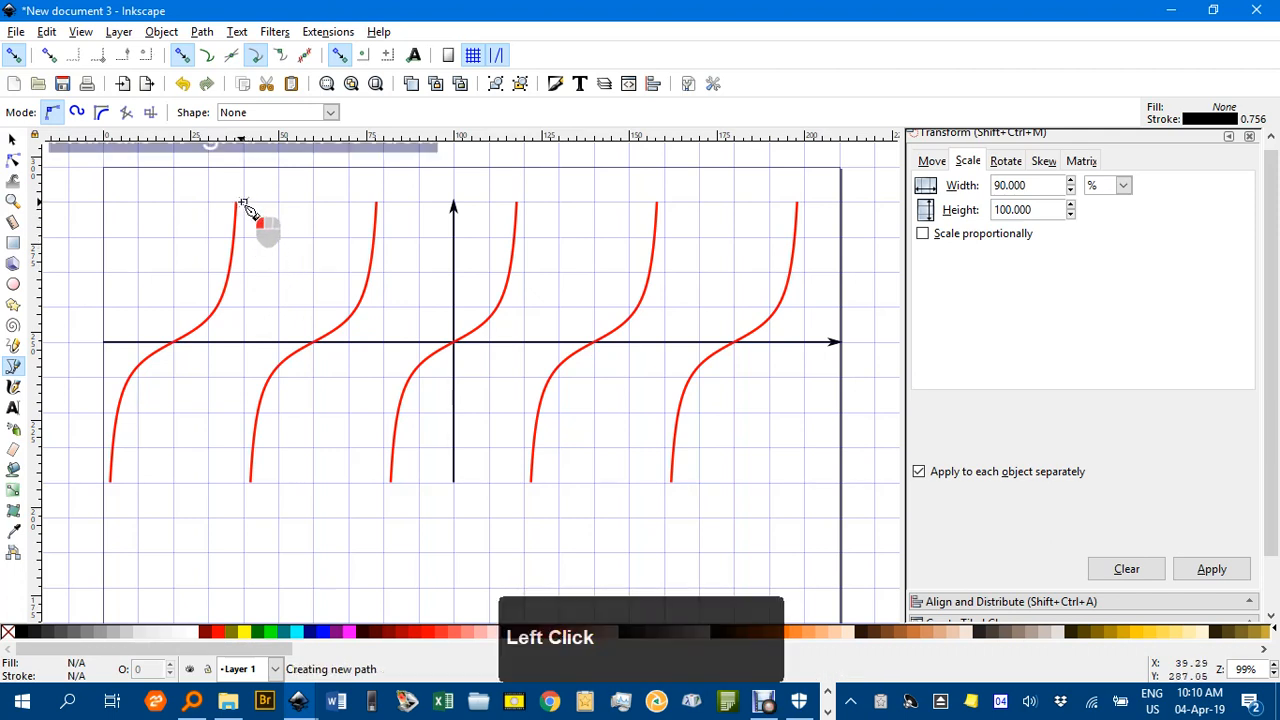
{"action": "left_click", "coordinate": [245, 482]}
{"action": "key", "text": "Return"}
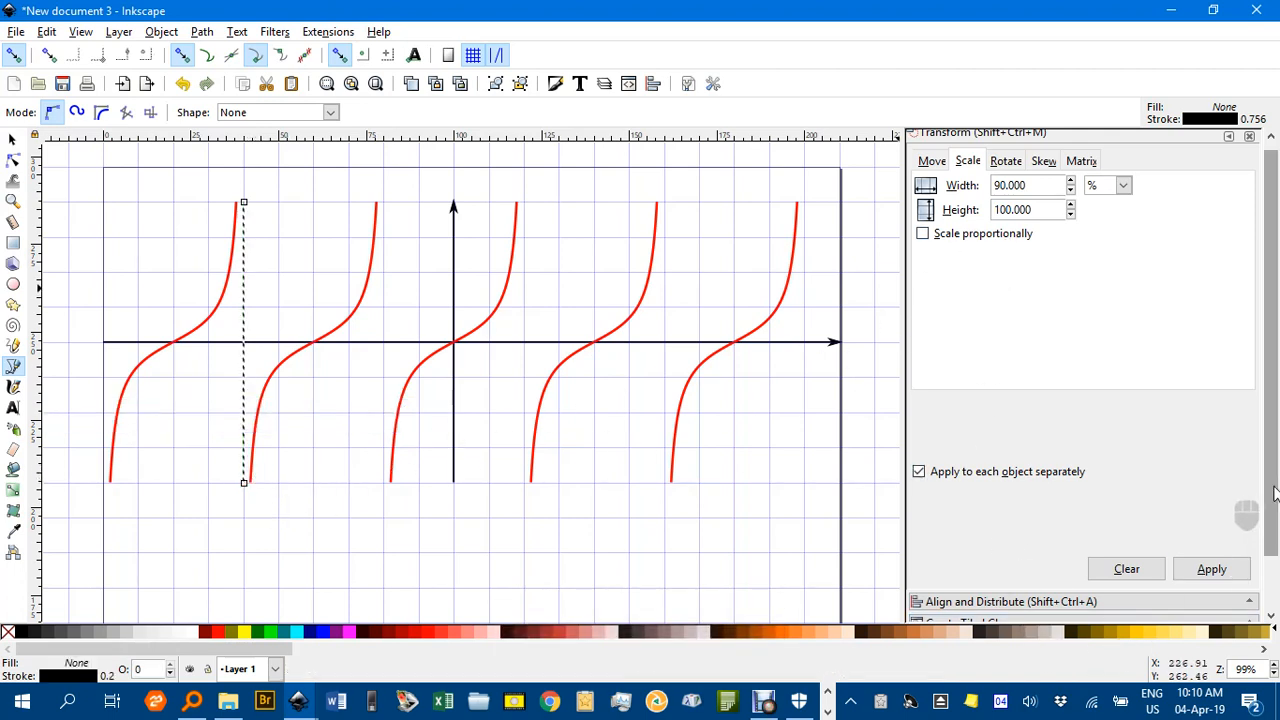
Give the asymptote line between the first and second tangent branches a 0.5 mm stroke with a medium-length dash pattern.
{"action": "left_click", "coordinate": [1270, 590]}
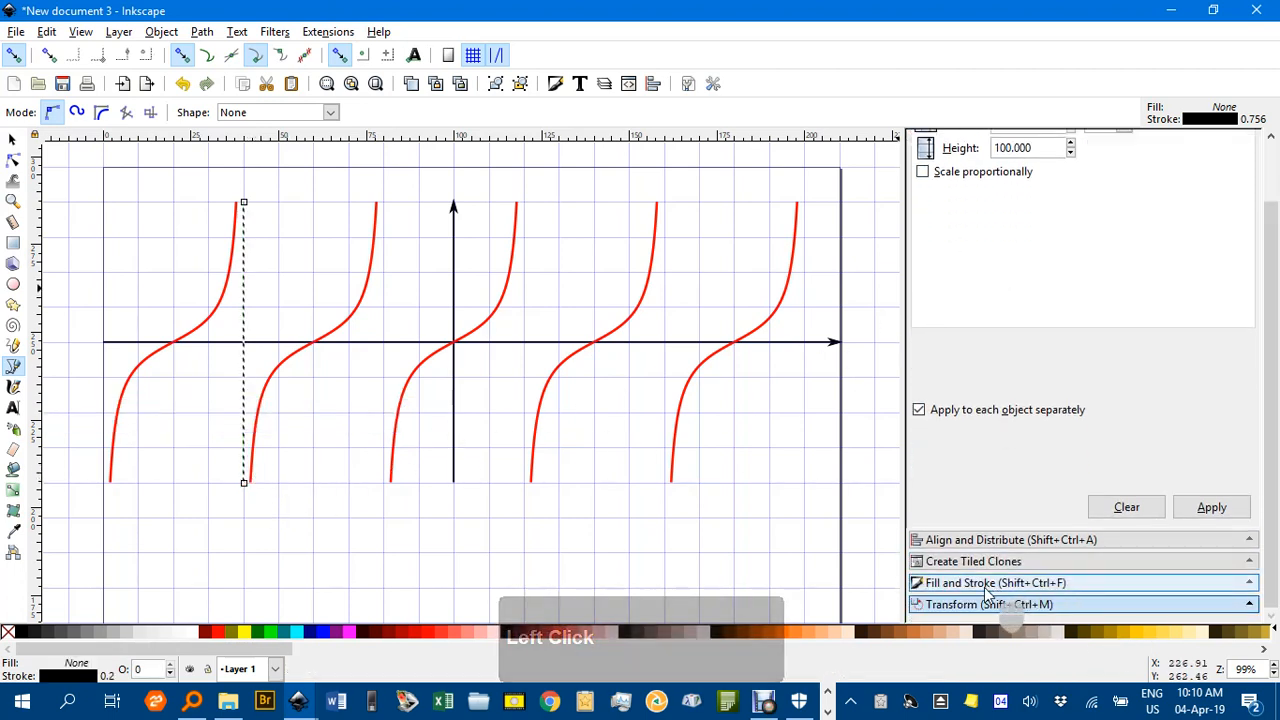
{"action": "left_click", "coordinate": [987, 583]}
{"action": "scroll", "coordinate": [1138, 212], "scroll_direction": "up", "scroll_amount": 2}
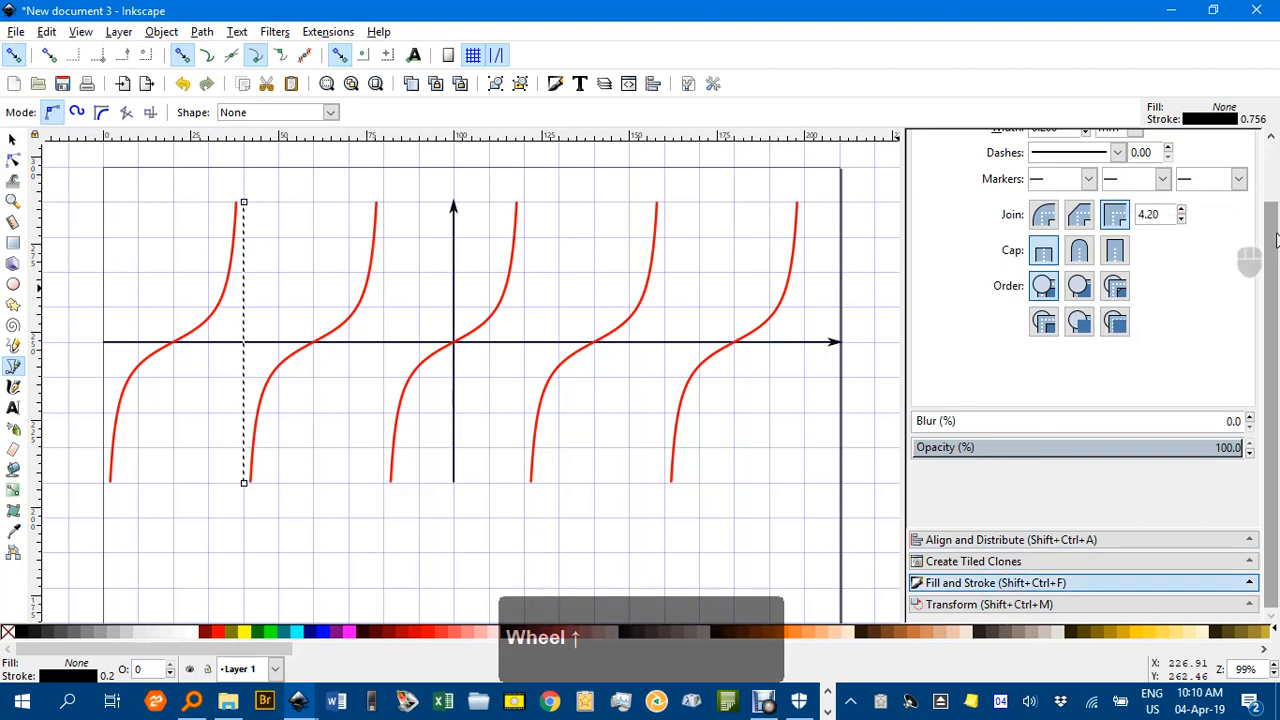
{"action": "left_click_drag", "start_coordinate": [1271, 234], "coordinate": [1270, 168]}
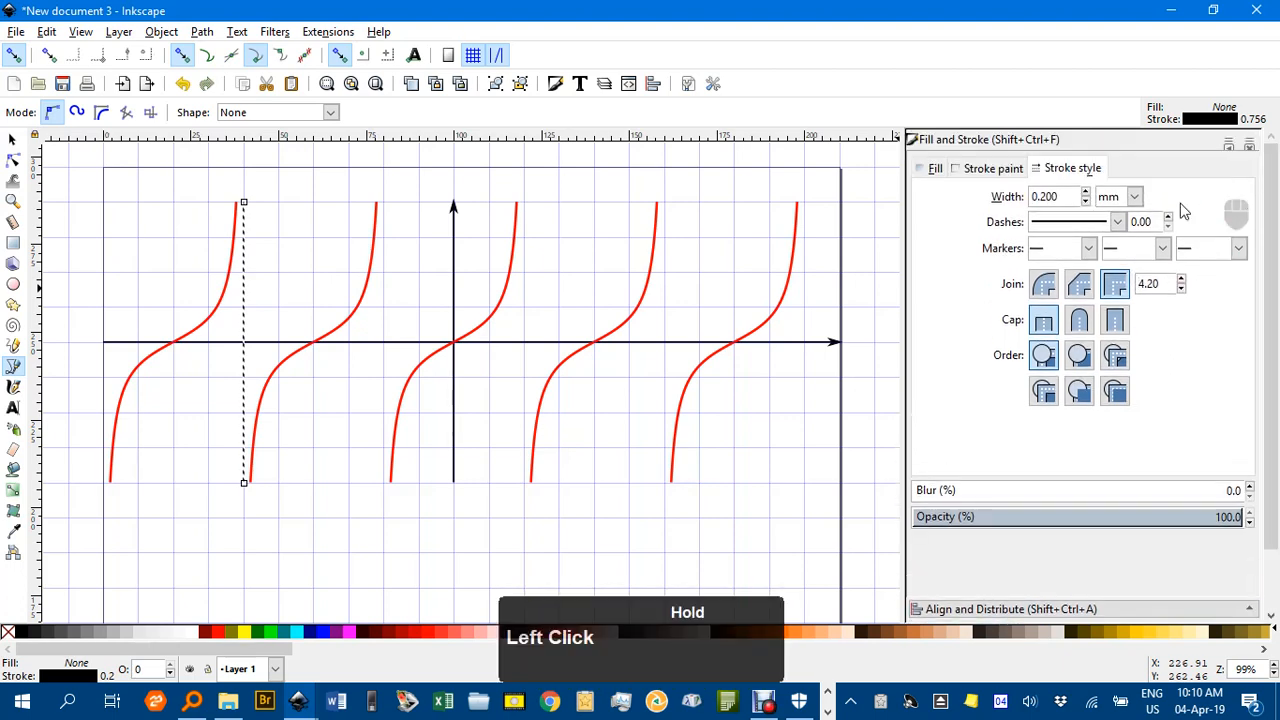
{"action": "left_click", "coordinate": [1117, 222]}
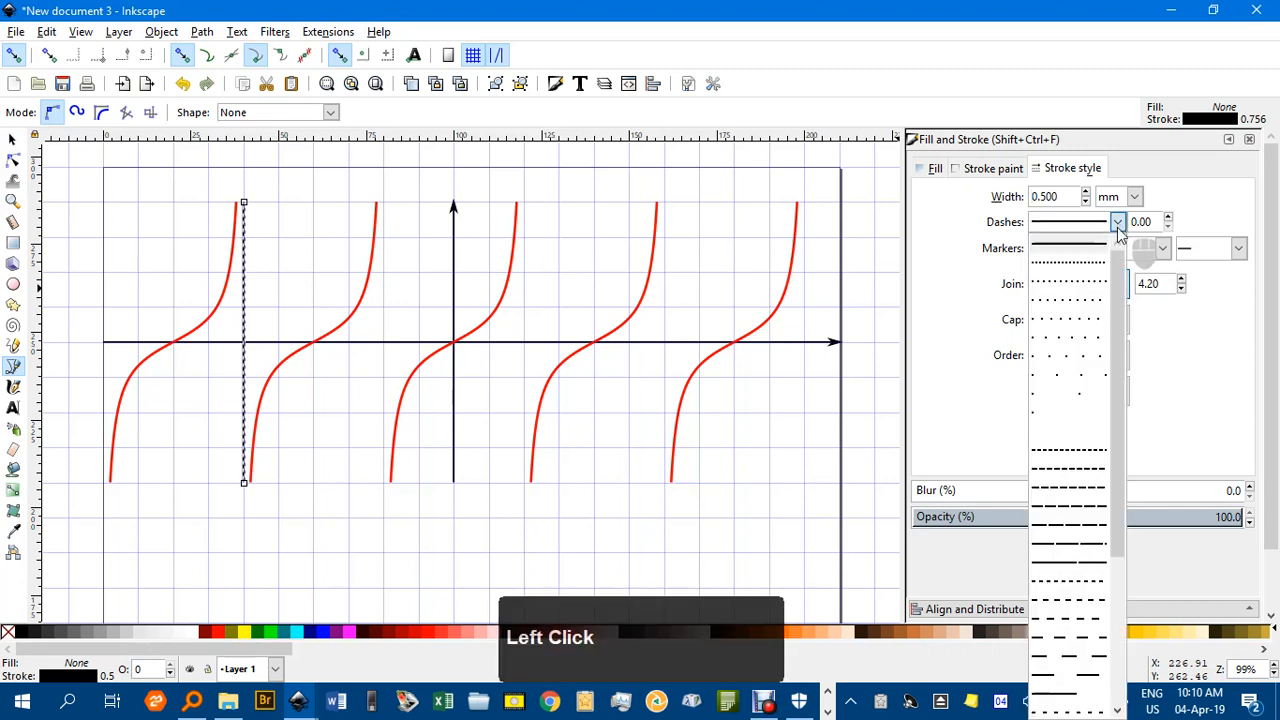
{"action": "left_click", "coordinate": [1075, 656]}
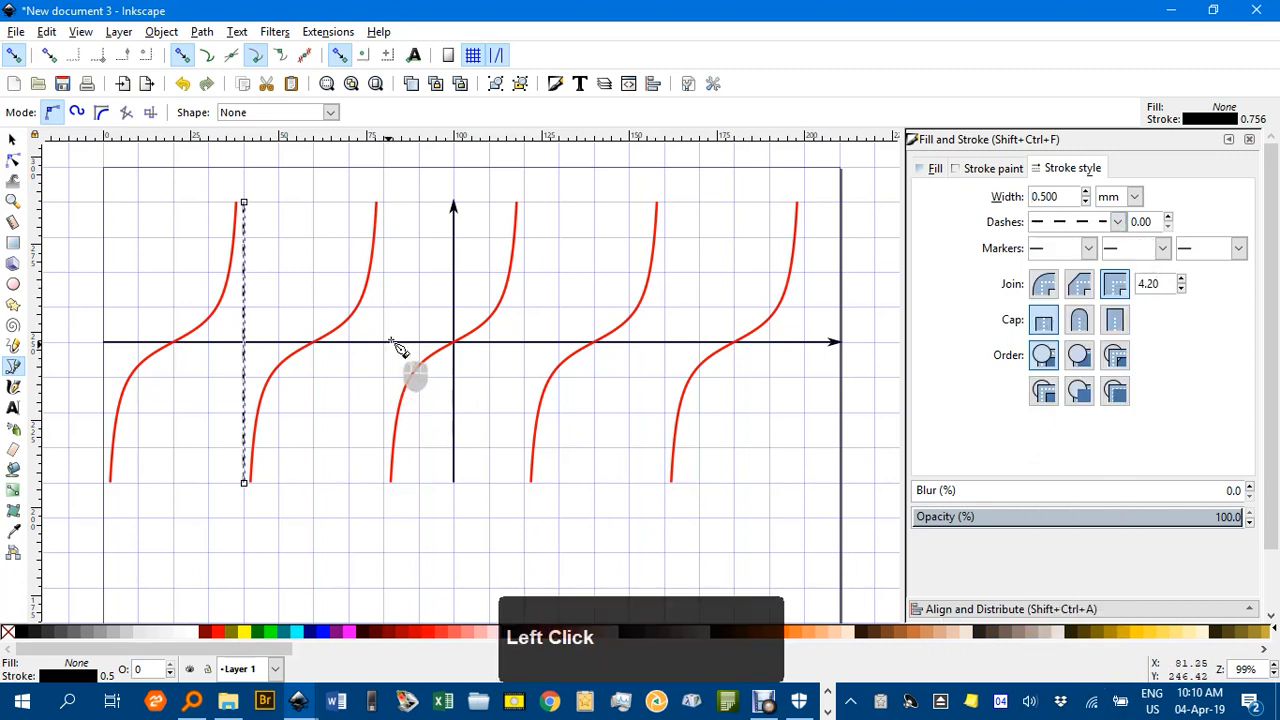
{"action": "left_click", "coordinate": [10, 142]}
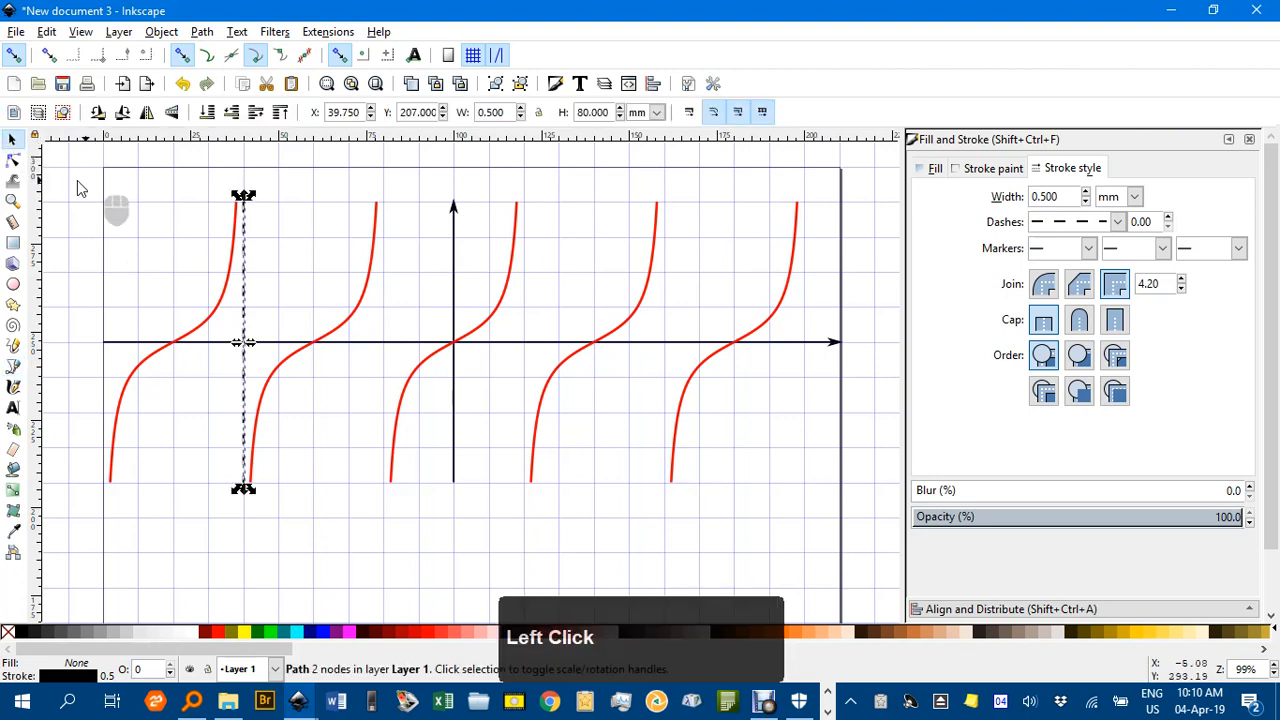
{"action": "left_click", "coordinate": [78, 186]}
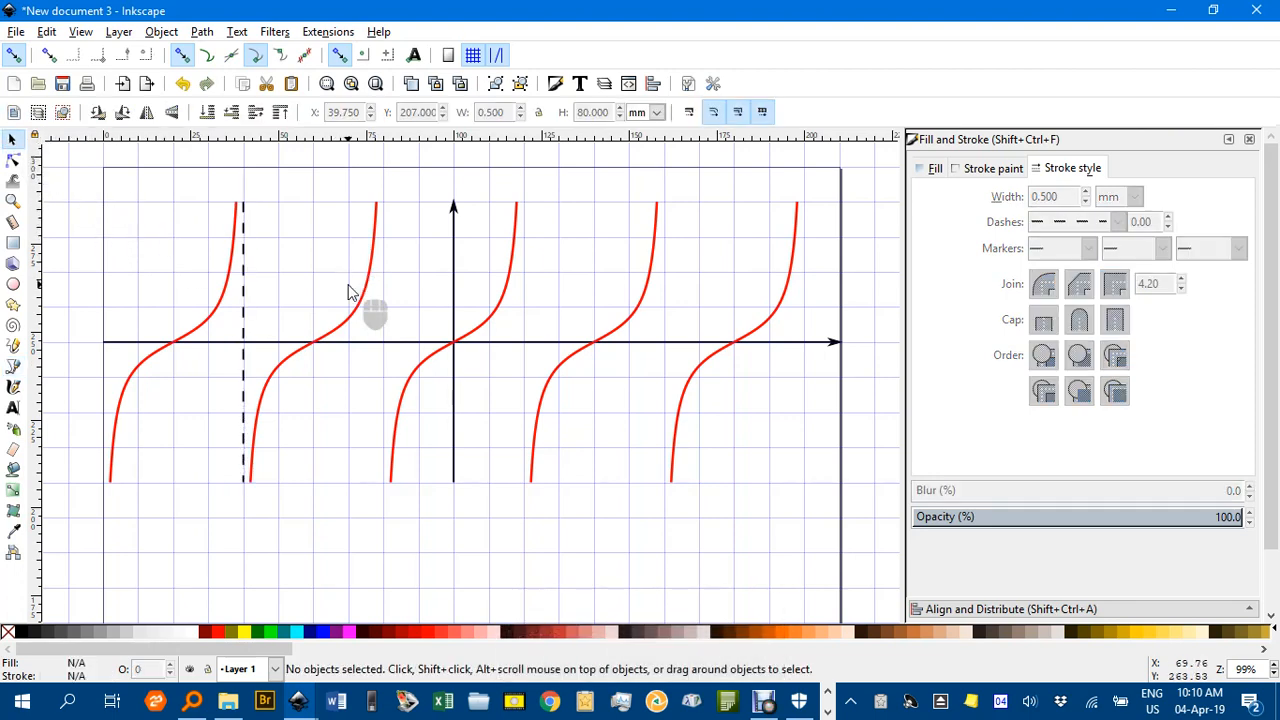
Copy the dashed asymptote line into the remaining gaps between the tangent branches, and delete the surplus copy beyond the fifth branch.
{"action": "left_click", "coordinate": [243, 289]}
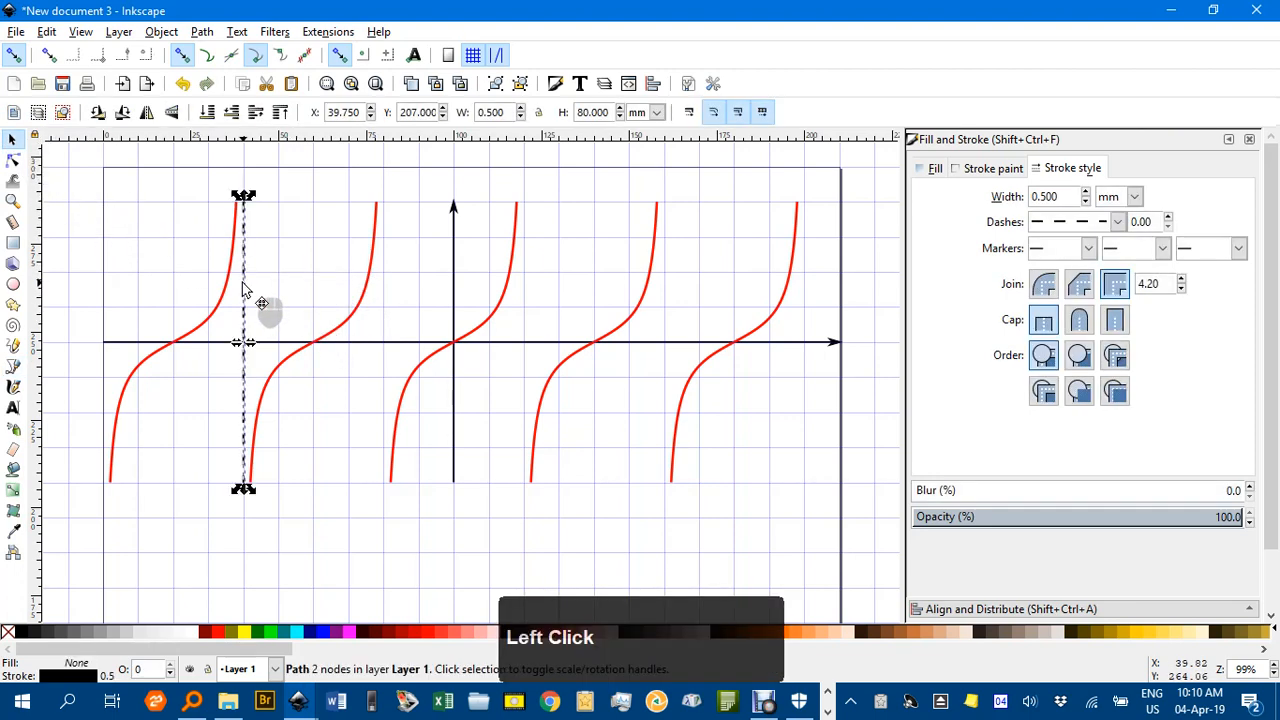
{"action": "left_click_drag", "start_coordinate": [244, 290], "coordinate": [811, 335]}
{"action": "key", "text": "ctrl+d"}
{"action": "key", "text": "ctrl+d"}
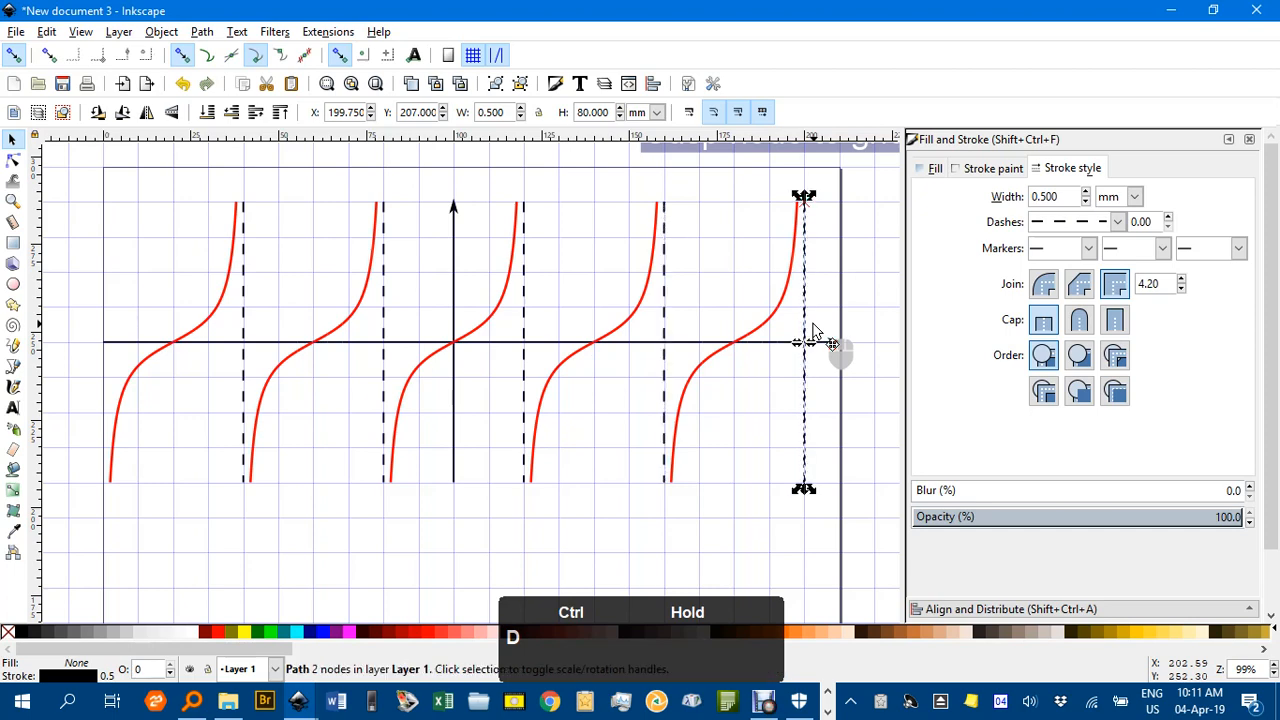
{"action": "key", "text": "Delete"}
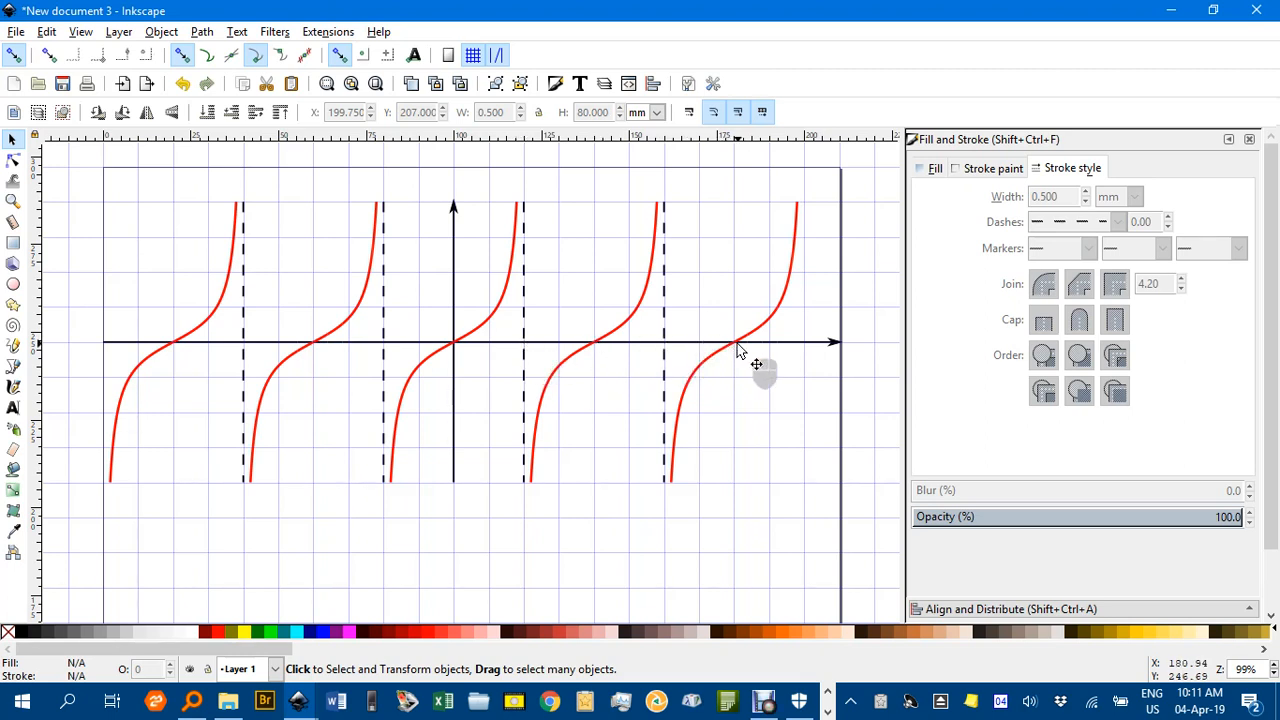
Inspect how densely the nodes are placed where the fifth tangent branch crosses the x-axis.
{"action": "scroll", "coordinate": [740, 348], "scroll_direction": "up", "scroll_amount": 4, "text": "ctrl"}
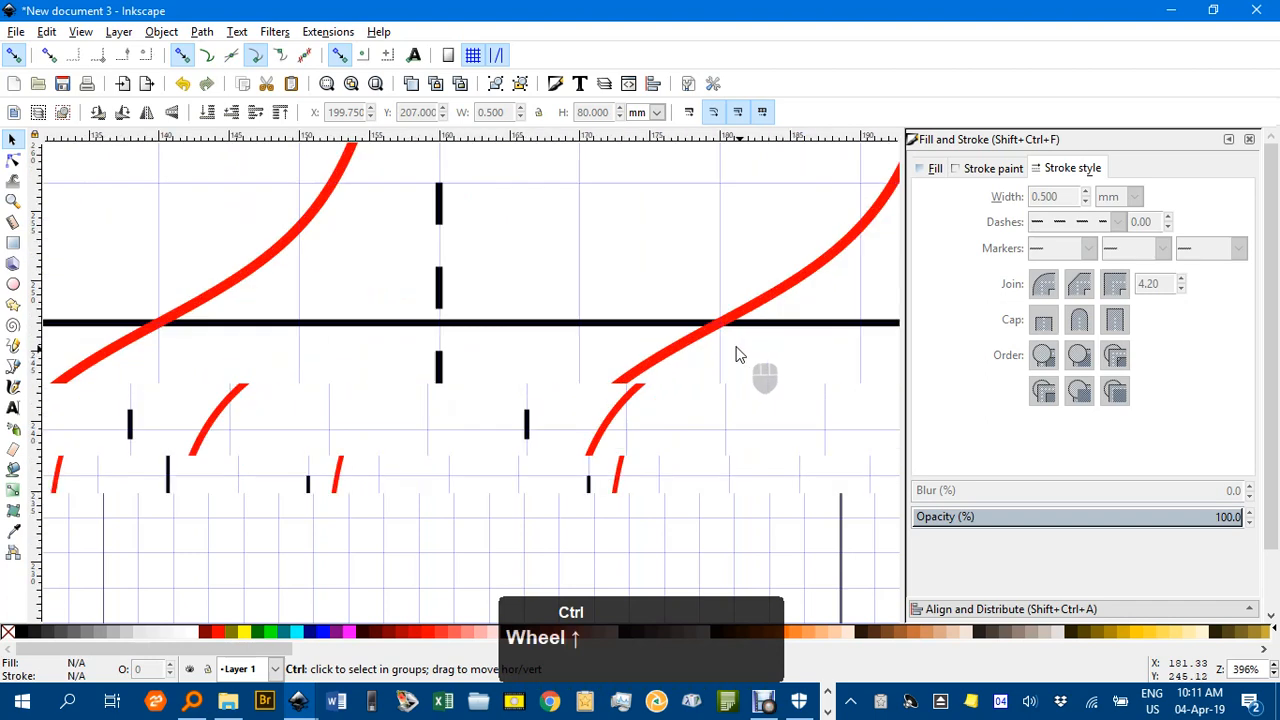
{"action": "left_click", "coordinate": [733, 322]}
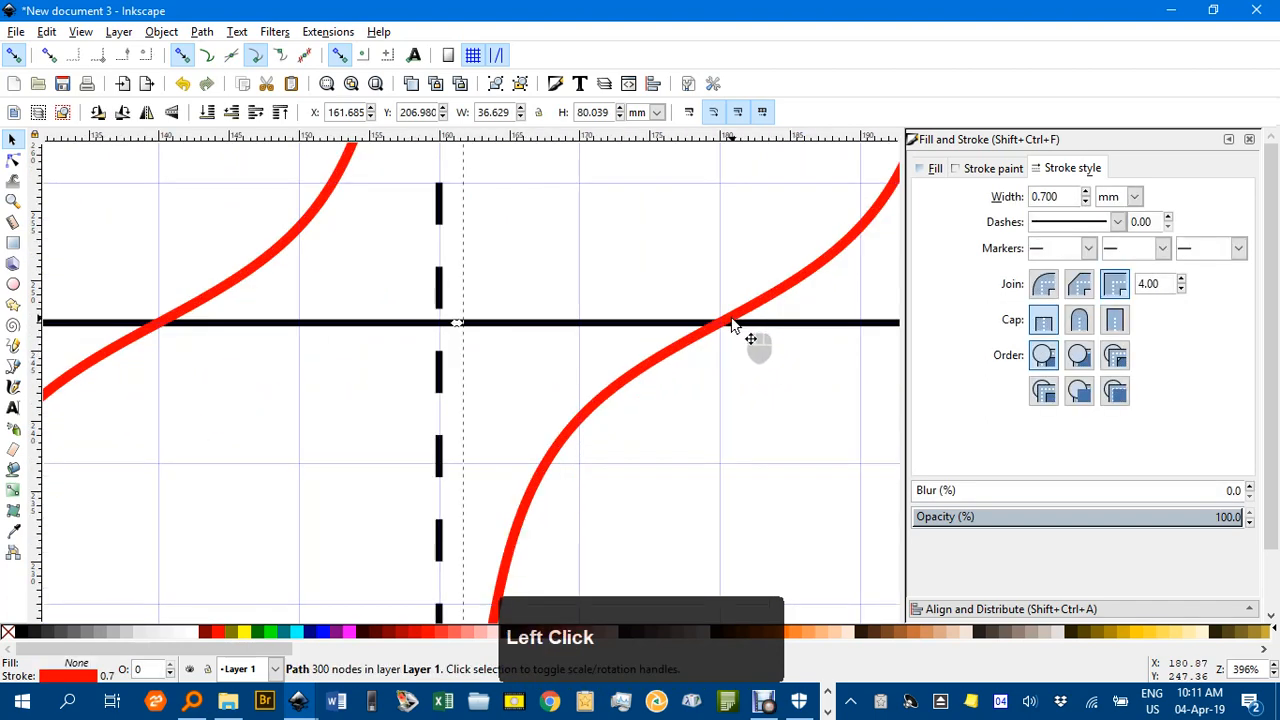
{"action": "key", "text": "n"}
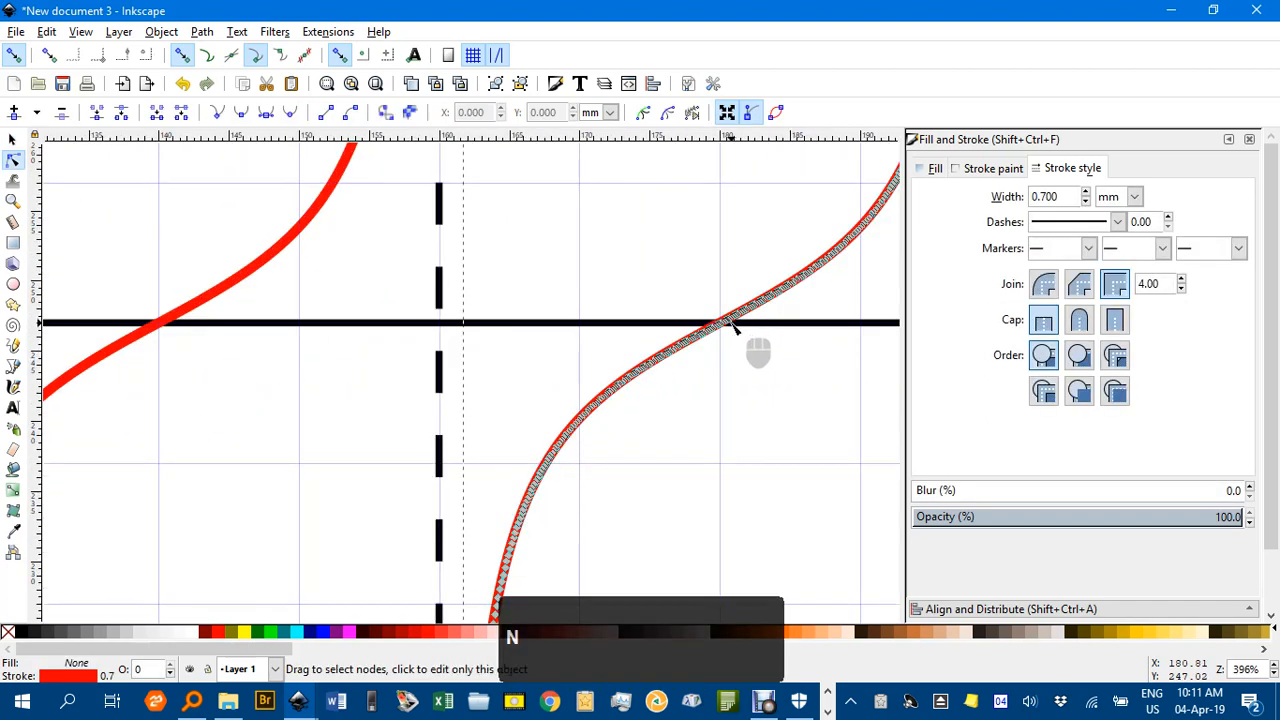
{"action": "left_click", "coordinate": [728, 330]}
{"action": "scroll", "coordinate": [728, 325], "scroll_direction": "up", "scroll_amount": 3, "text": "ctrl"}
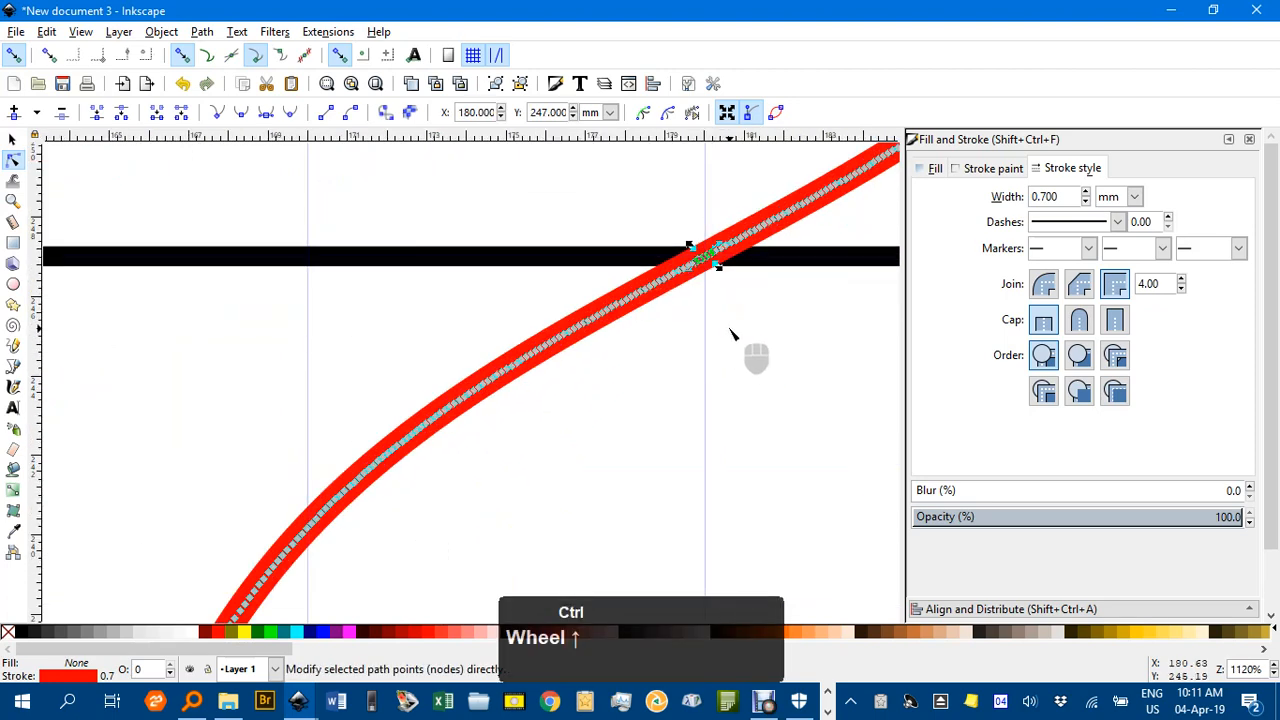
{"action": "scroll", "coordinate": [730, 333], "scroll_direction": "down", "scroll_amount": 5, "text": "ctrl"}
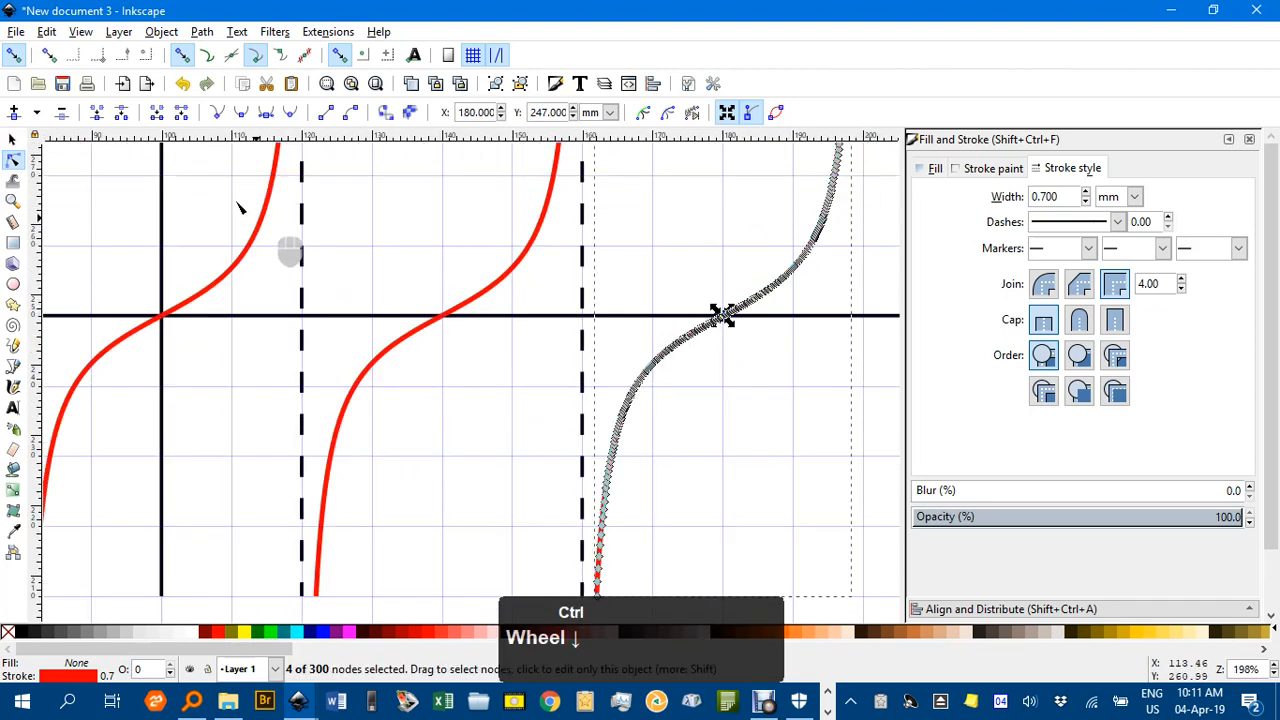
{"action": "left_click", "coordinate": [13, 139]}
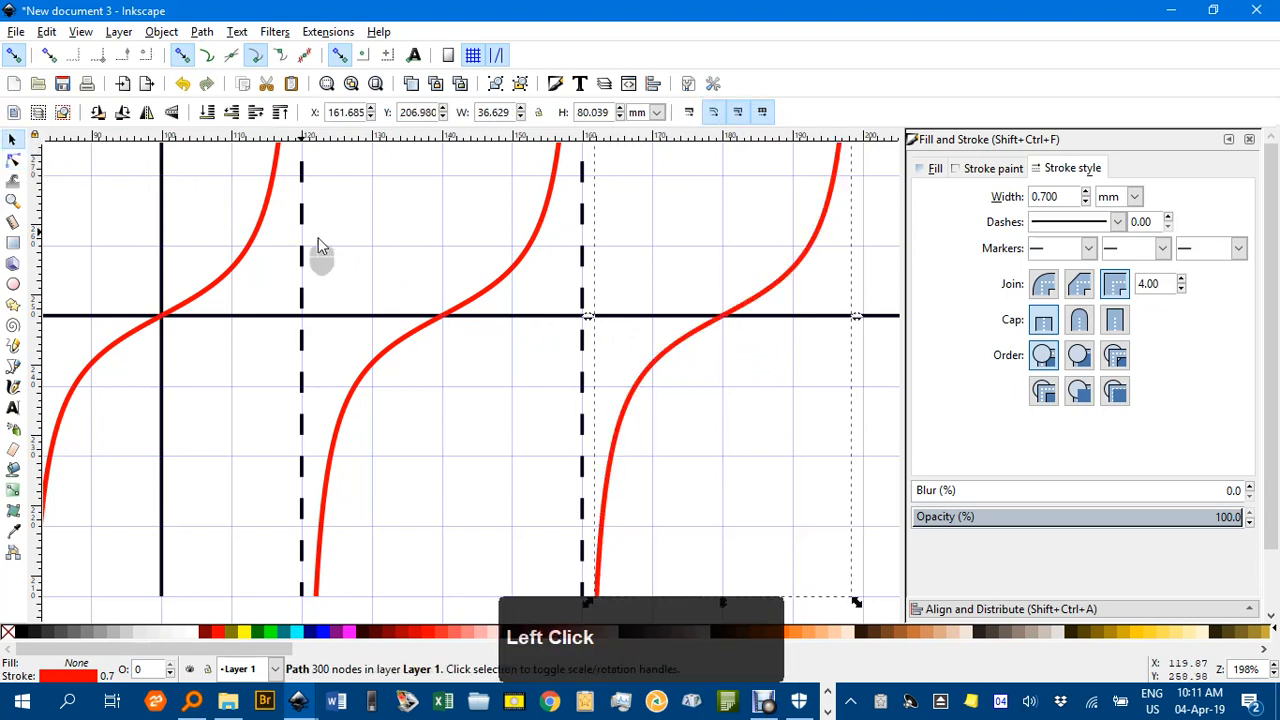
Simplify the paths of all five tangent branches to reduce their node count, and display the remaining nodes.
{"action": "scroll", "coordinate": [430, 248], "scroll_direction": "down", "scroll_amount": 4, "text": "ctrl"}
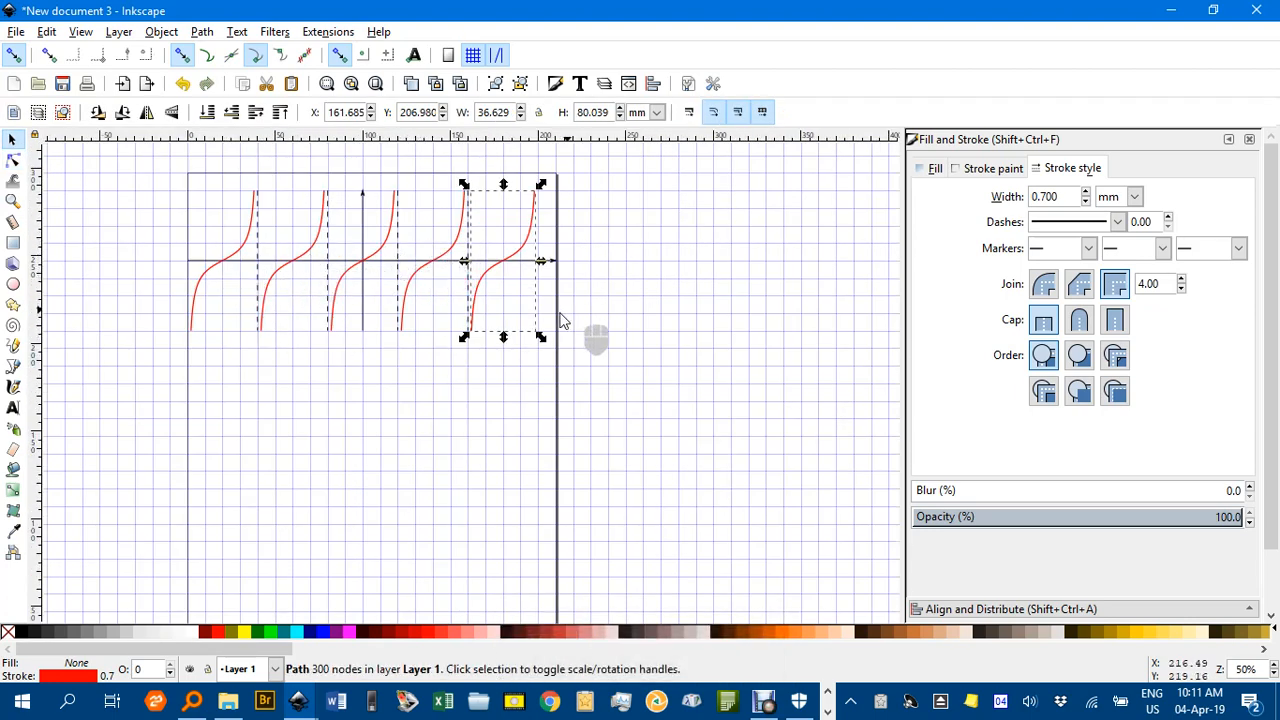
{"action": "scroll", "coordinate": [487, 308], "scroll_direction": "up", "scroll_amount": 1, "text": "ctrl"}
{"action": "scroll", "coordinate": [500, 305], "scroll_direction": "up", "scroll_amount": 1, "text": "ctrl"}
{"action": "left_click", "coordinate": [350, 248], "text": "ctrl+shift"}
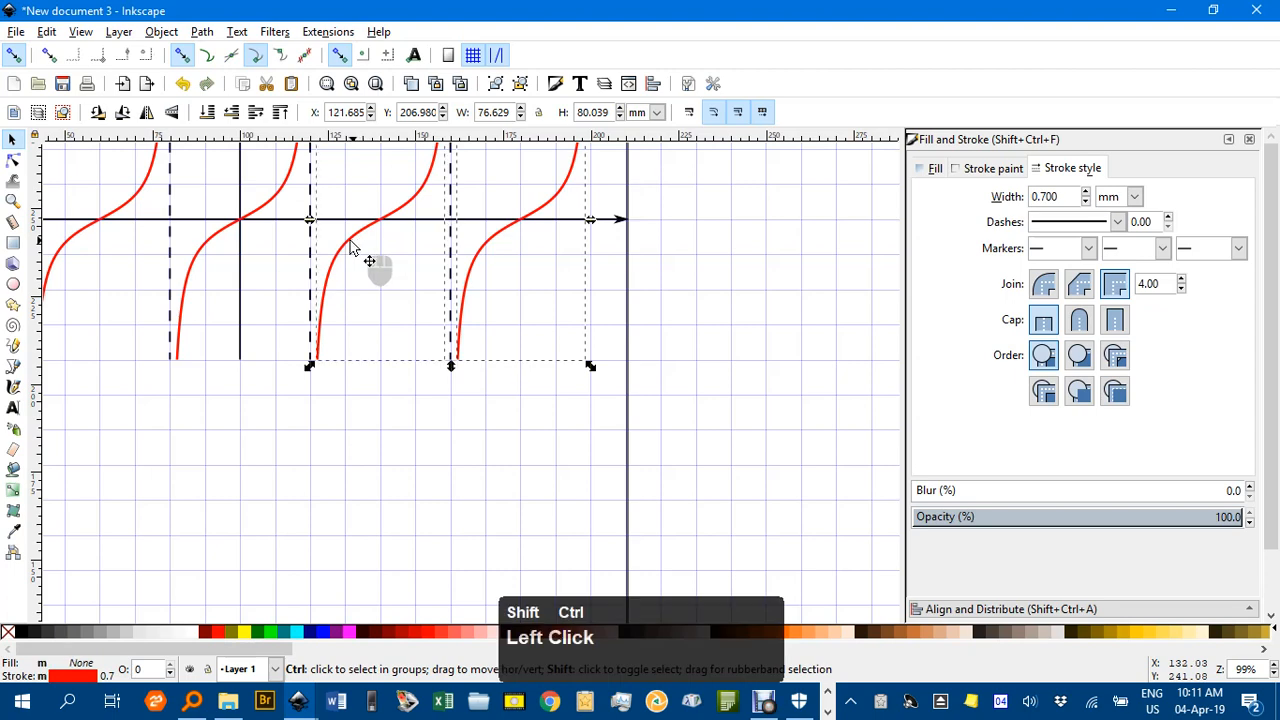
{"action": "left_click", "coordinate": [210, 253], "text": "ctrl+shift"}
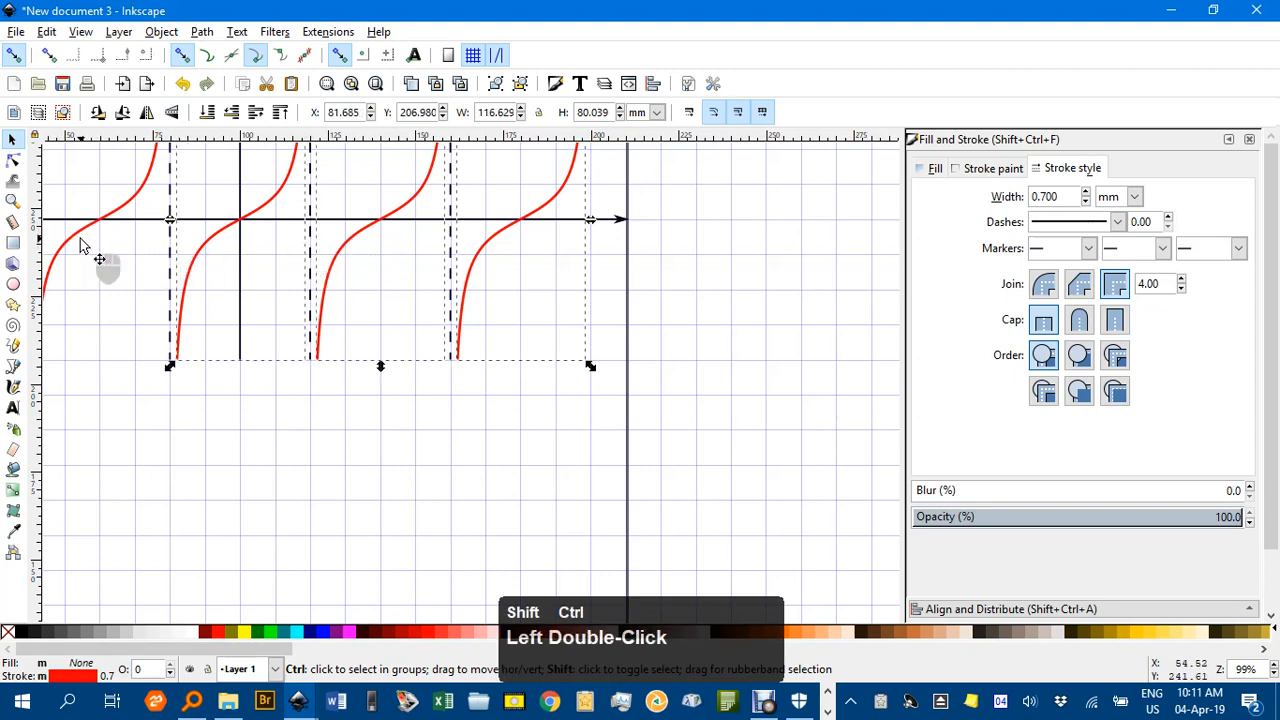
{"action": "left_click", "coordinate": [75, 243], "text": "ctrl+shift"}
{"action": "middle_click", "coordinate": [134, 256]}
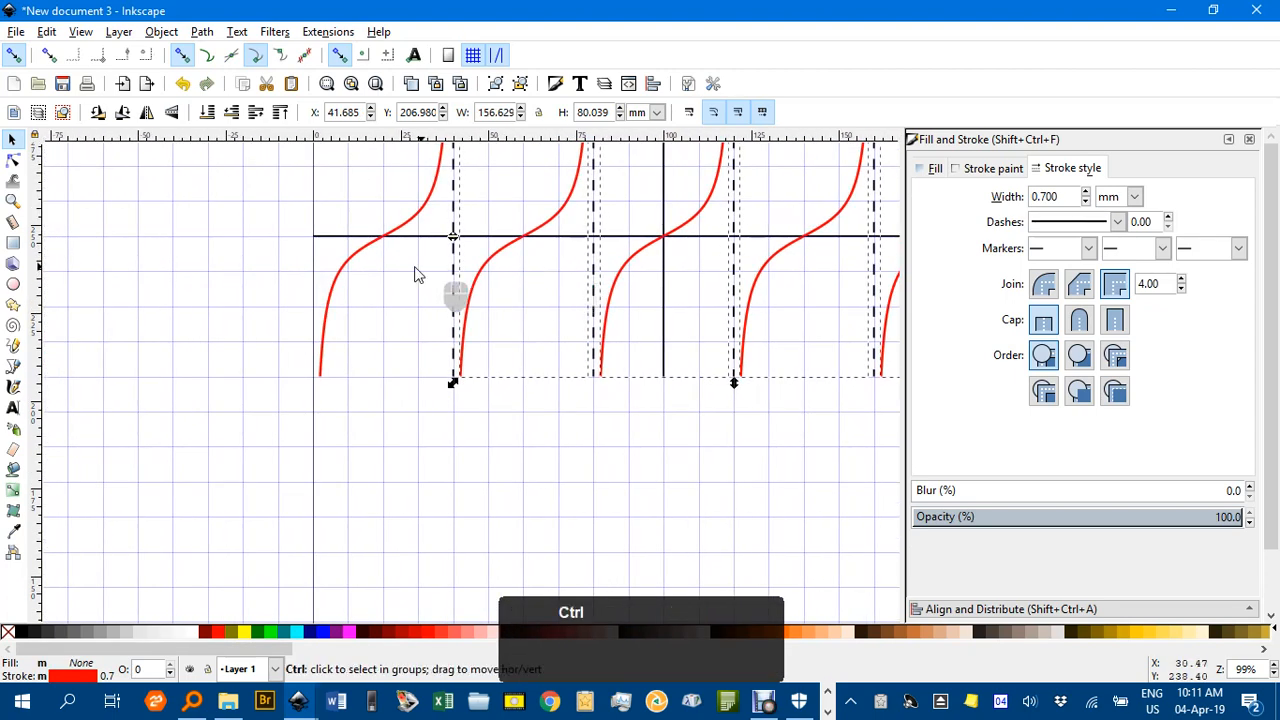
{"action": "left_click", "coordinate": [347, 263], "text": "ctrl+shift"}
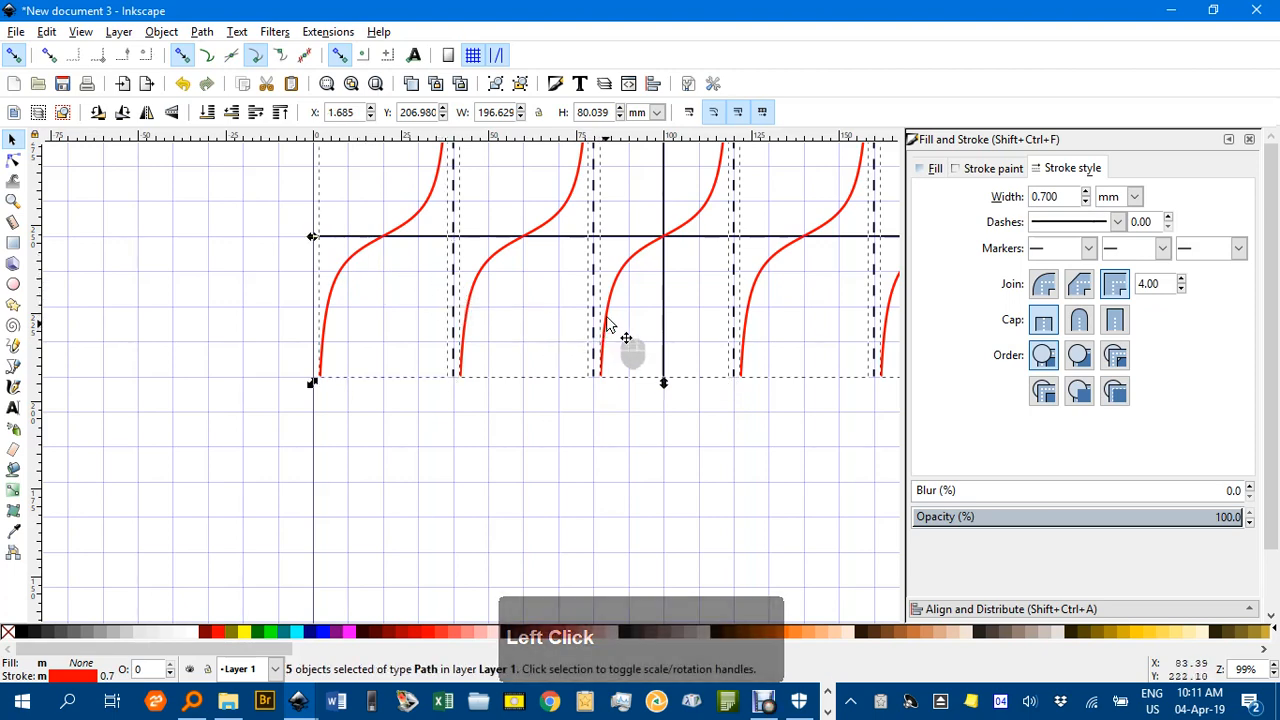
{"action": "scroll", "coordinate": [665, 296], "scroll_direction": "up", "scroll_amount": 3, "text": "ctrl"}
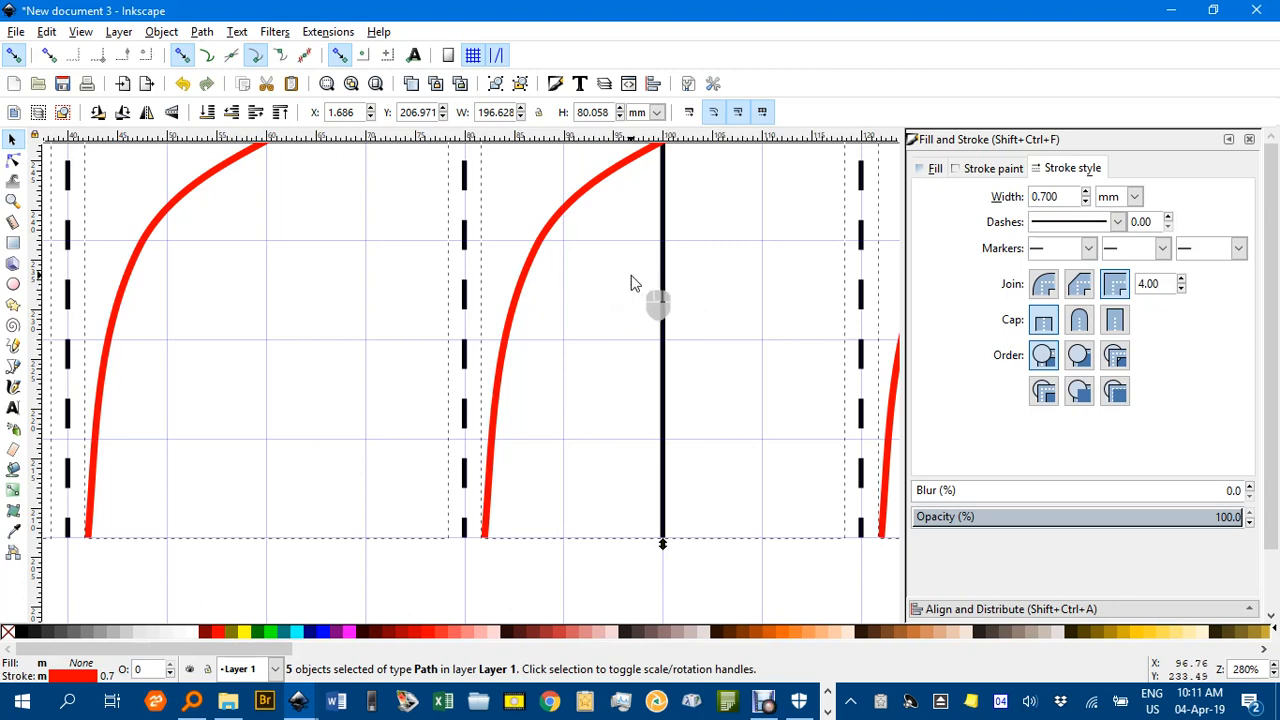
{"action": "key", "text": "n"}
{"action": "scroll", "coordinate": [714, 303], "scroll_direction": "down", "scroll_amount": 3, "text": "ctrl"}
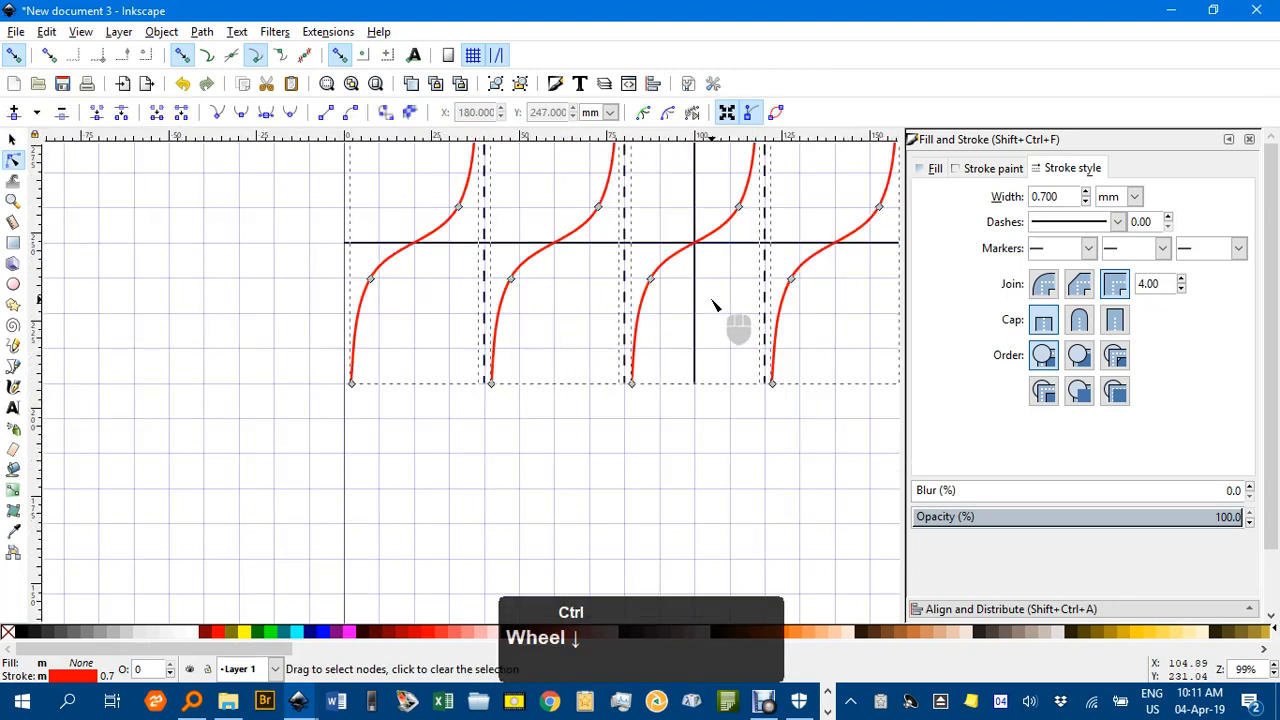
Split the fifth tangent branch at its x-axis crossing by inserting a node, breaking the path there and applying Break Apart.
{"action": "left_click_drag", "start_coordinate": [765, 299], "coordinate": [647, 357]}
{"action": "left_click_drag", "start_coordinate": [746, 330], "coordinate": [543, 357]}
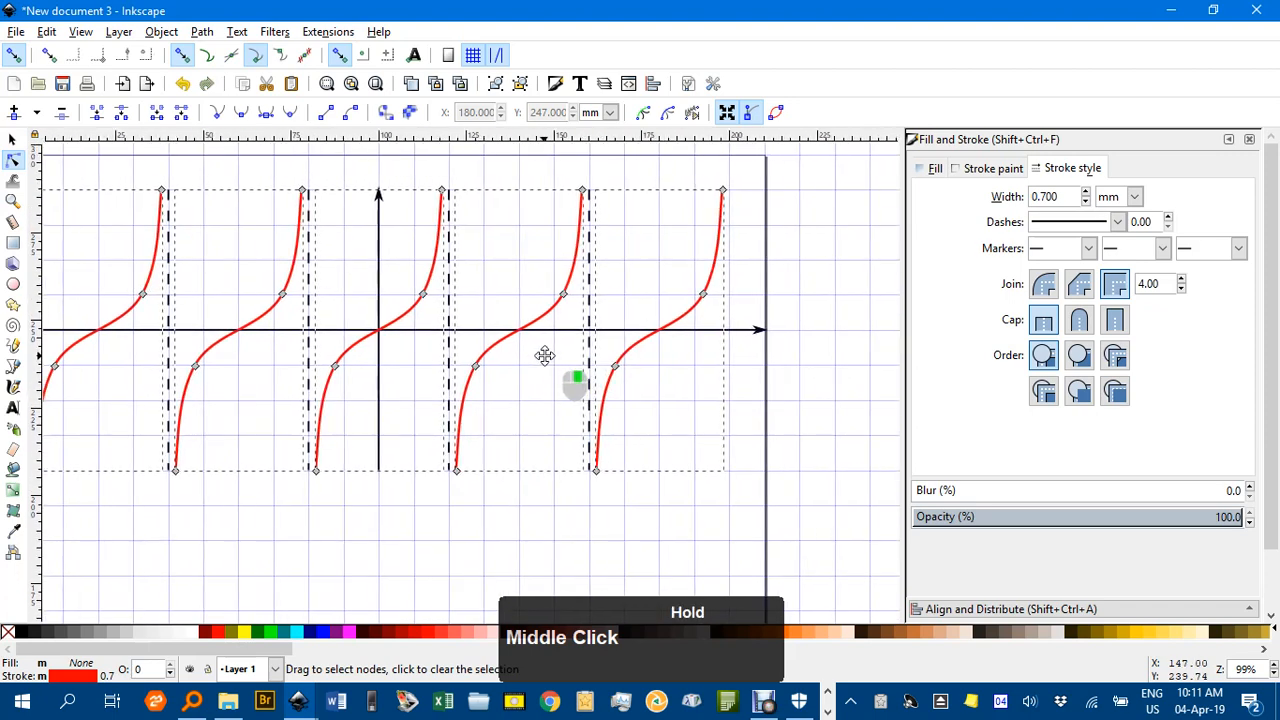
{"action": "scroll", "coordinate": [662, 336], "scroll_direction": "up", "scroll_amount": 2, "text": "ctrl"}
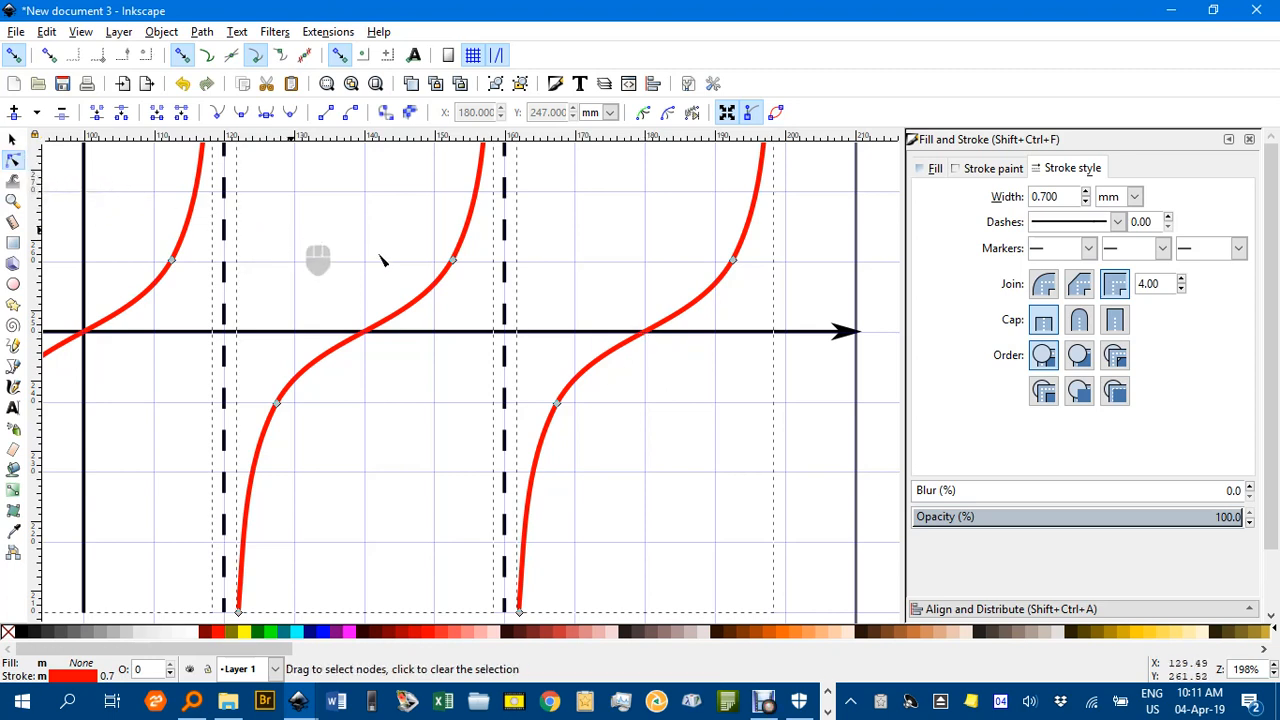
{"action": "left_click", "coordinate": [648, 336]}
{"action": "double_click", "coordinate": [648, 336]}
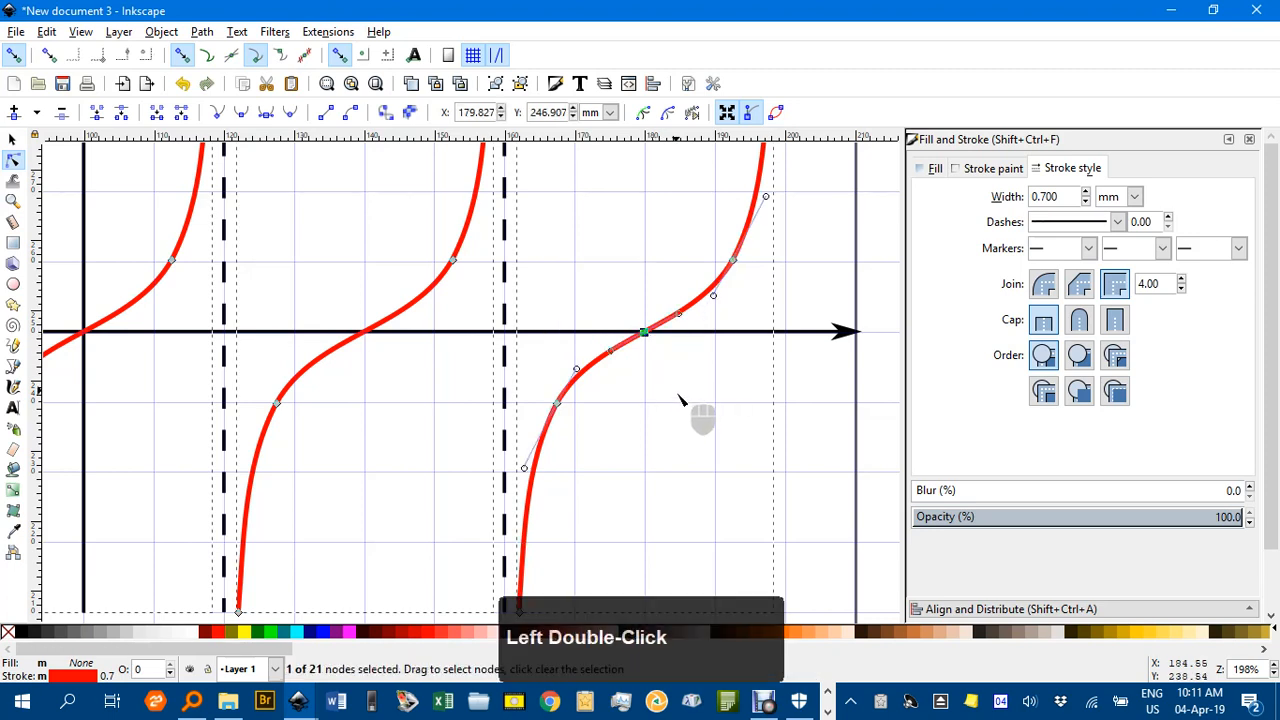
{"action": "left_click", "coordinate": [122, 116]}
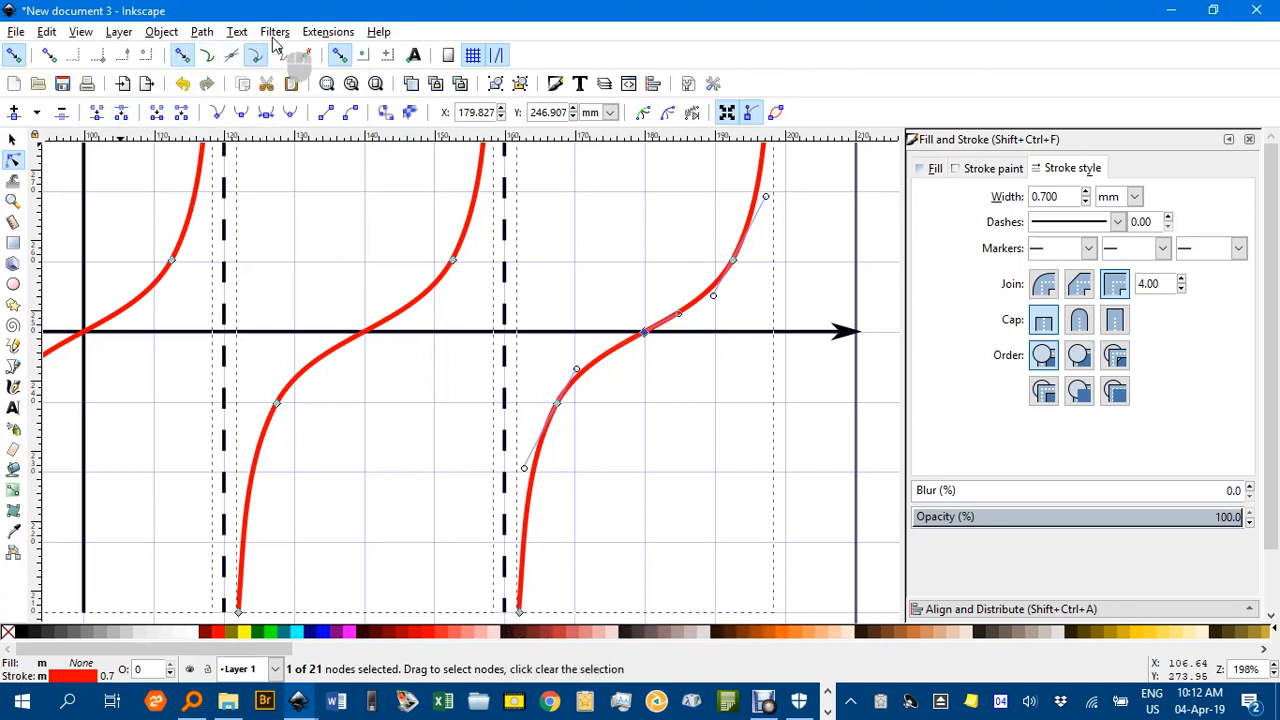
{"action": "left_click", "coordinate": [201, 32]}
{"action": "left_click", "coordinate": [262, 289]}
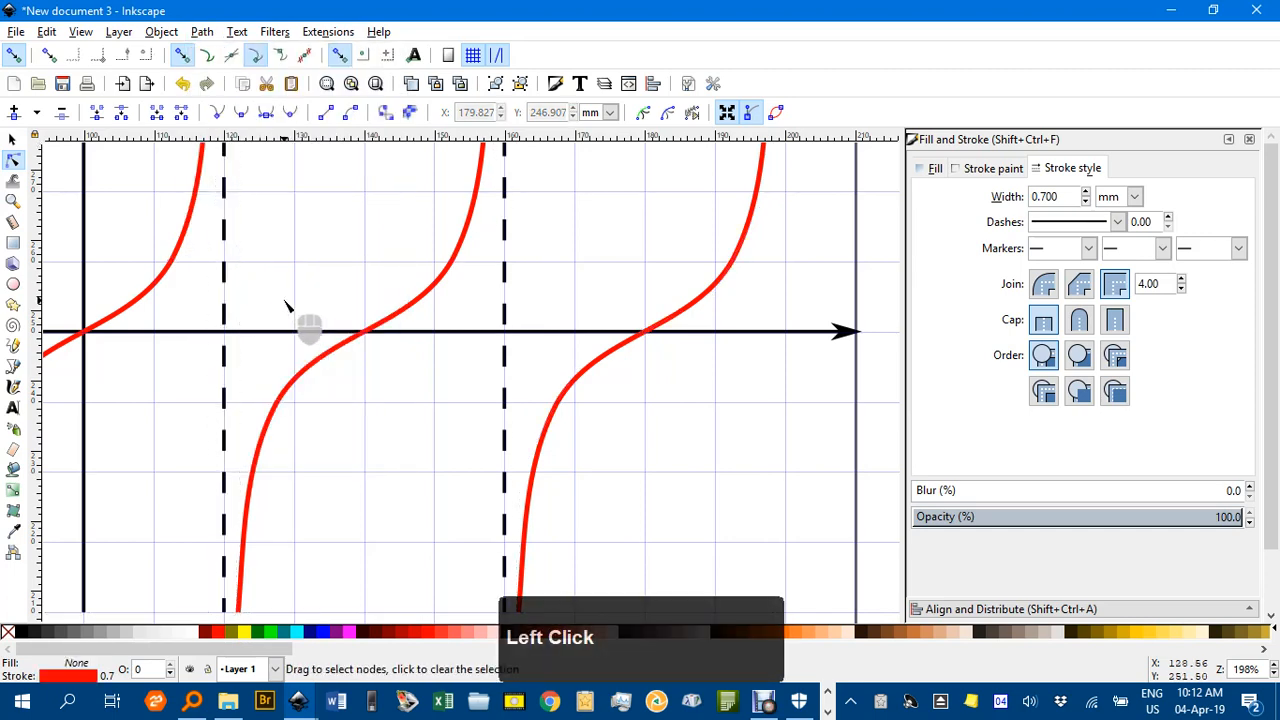
Delete the upper half of the fifth tangent branch, above the x-axis.
{"action": "left_click", "coordinate": [13, 139]}
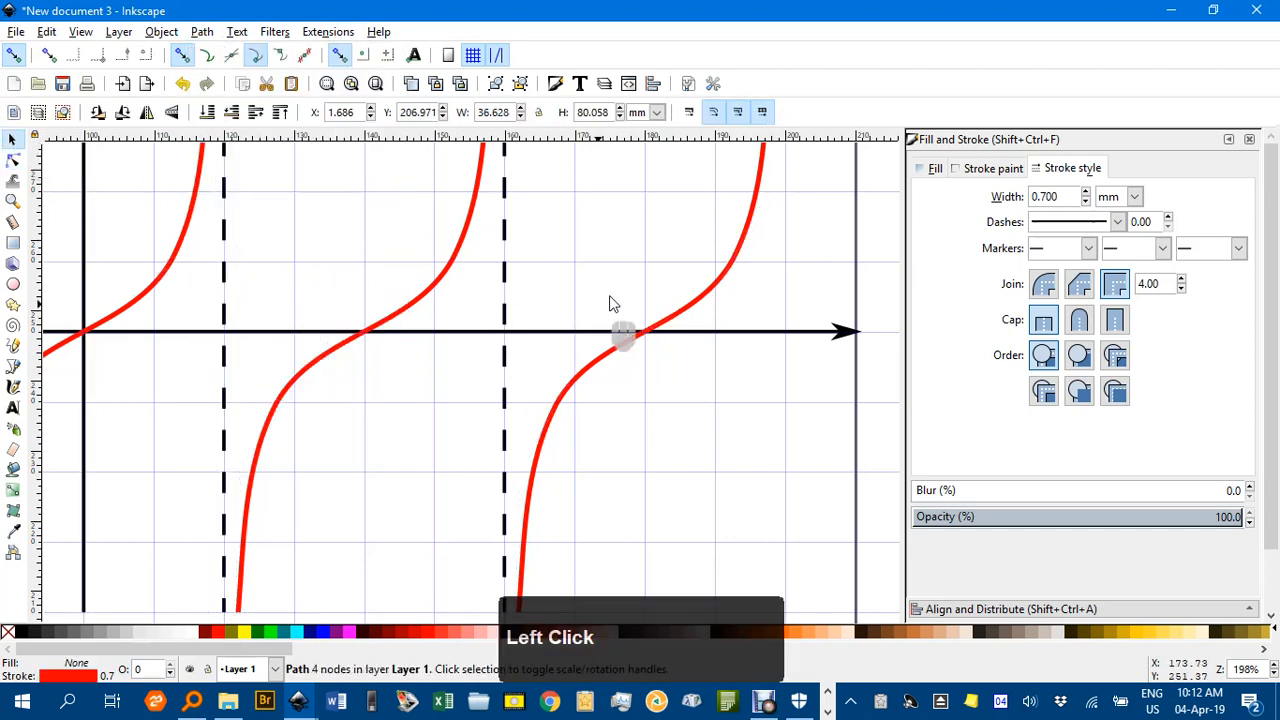
{"action": "left_click", "coordinate": [709, 293]}
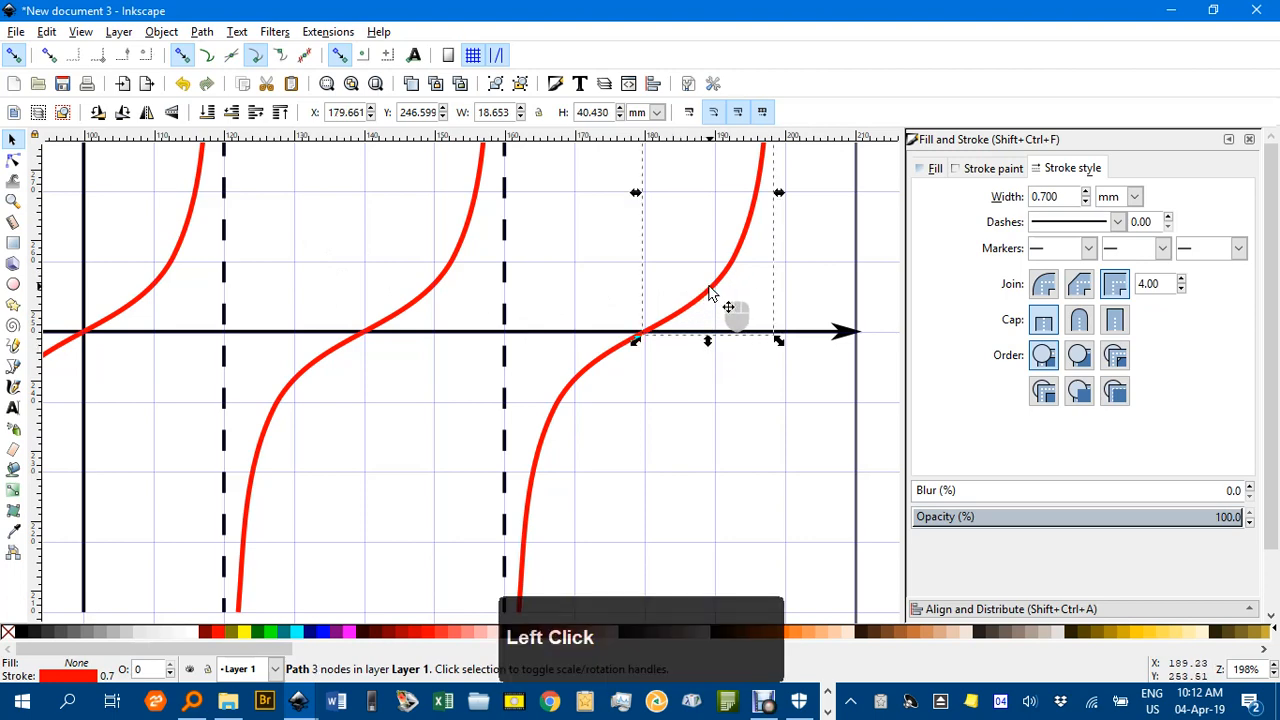
{"action": "key", "text": "Delete"}
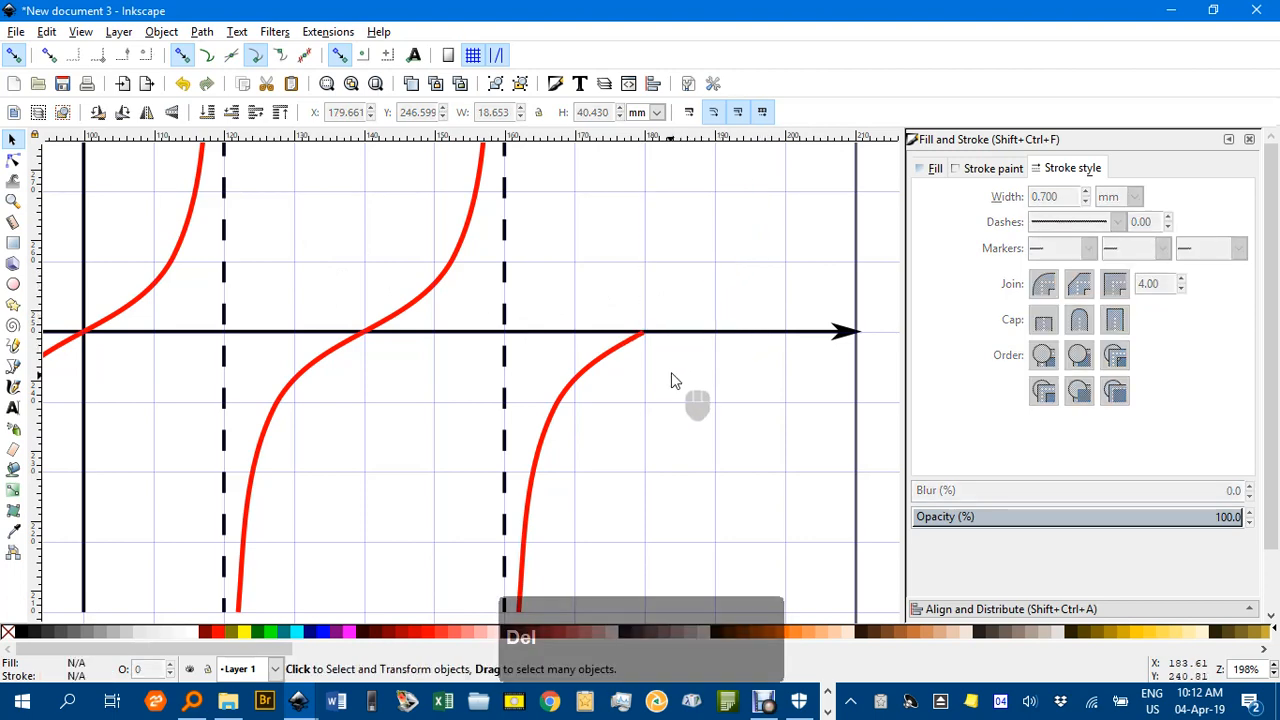
Split the first tangent branch at its x-axis crossing by inserting a node, breaking the path there and applying Break Apart.
{"action": "key", "text": "ctrl"}
{"action": "scroll", "coordinate": [677, 422], "scroll_direction": "down", "scroll_amount": 3}
{"action": "left_click_drag", "start_coordinate": [490, 430], "coordinate": [790, 334]}
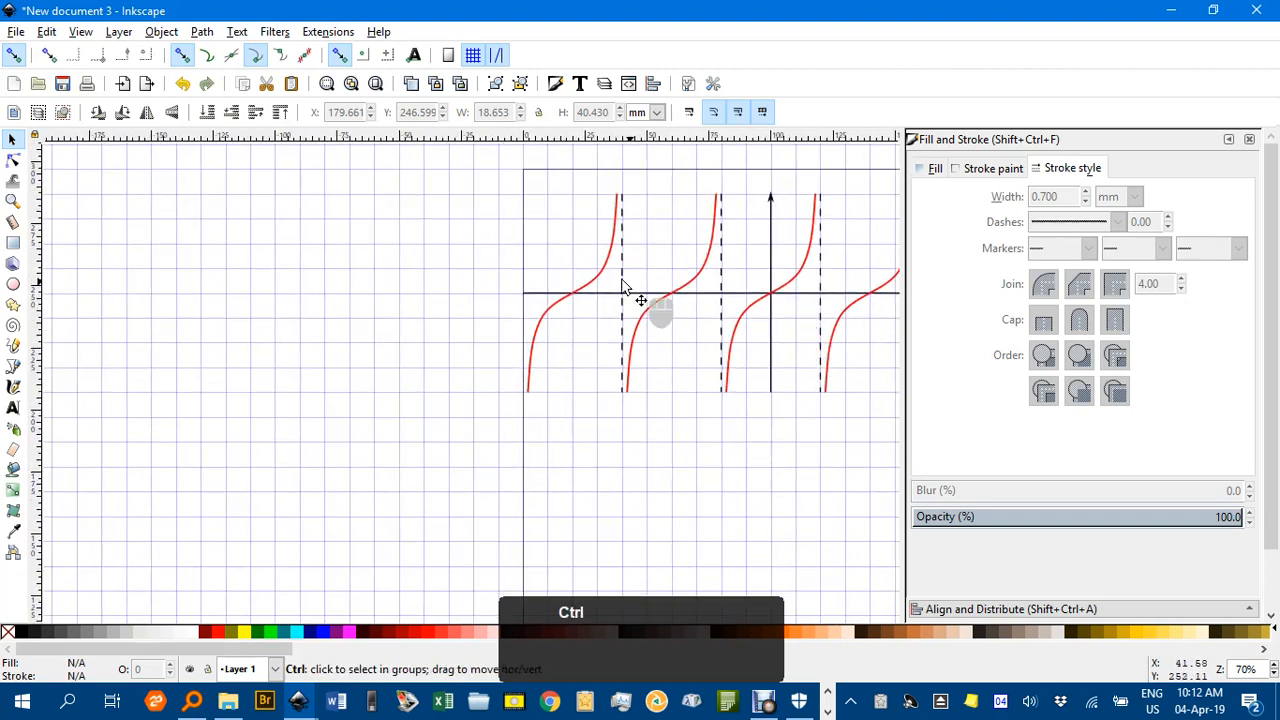
{"action": "scroll", "coordinate": [562, 282], "scroll_direction": "up", "scroll_amount": 3}
{"action": "scroll", "coordinate": [562, 287], "scroll_direction": "up", "scroll_amount": 3}
{"action": "key", "text": "n"}
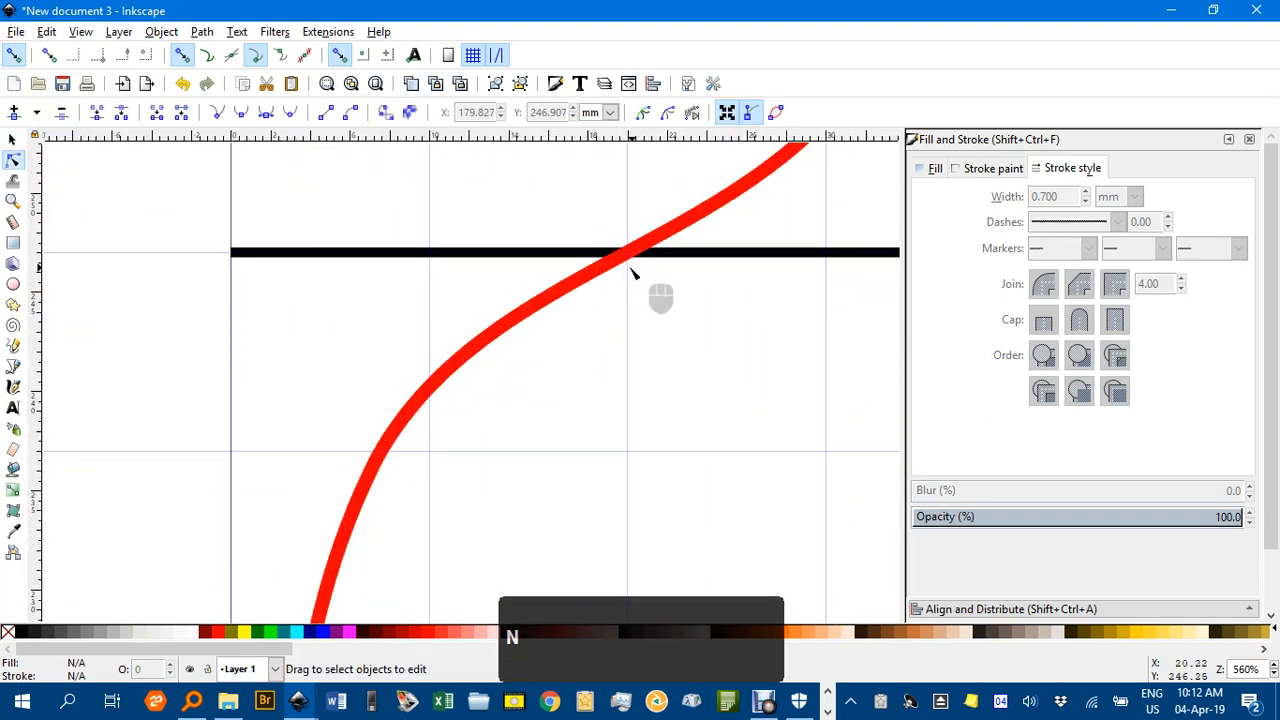
{"action": "left_click", "coordinate": [628, 257]}
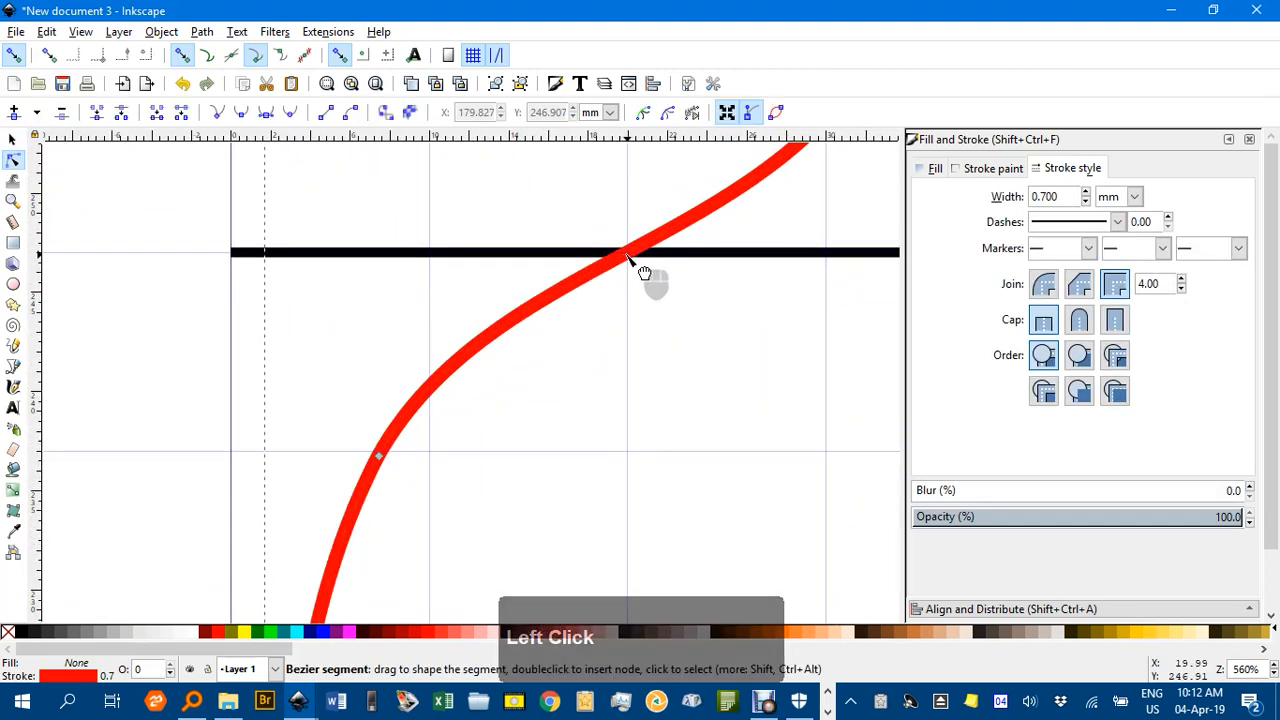
{"action": "double_click", "coordinate": [628, 257]}
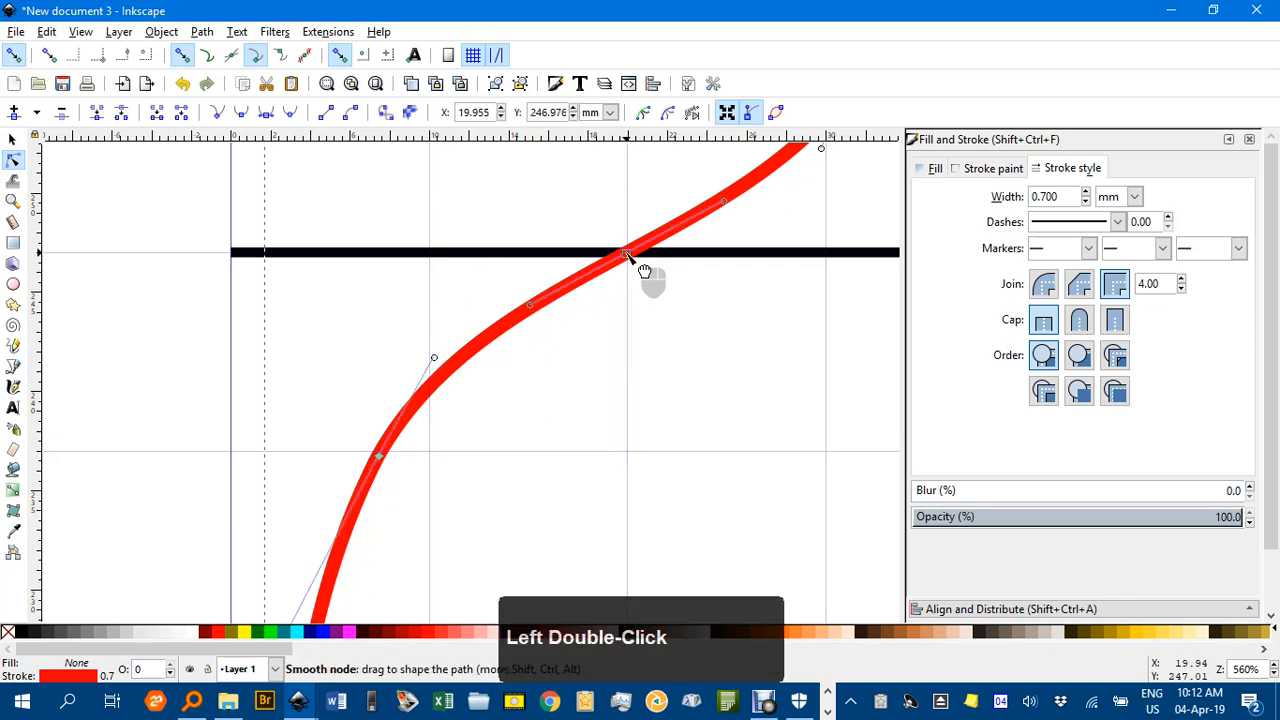
{"action": "left_click", "coordinate": [122, 114]}
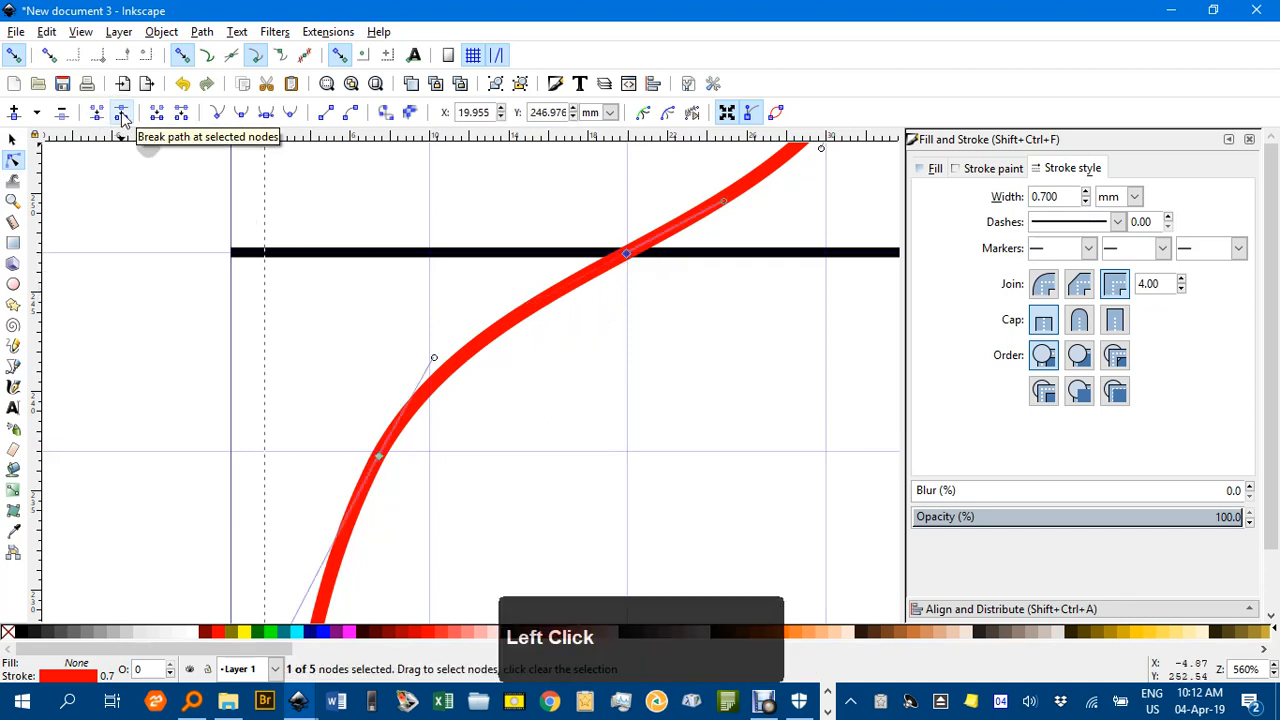
{"action": "left_click", "coordinate": [200, 33]}
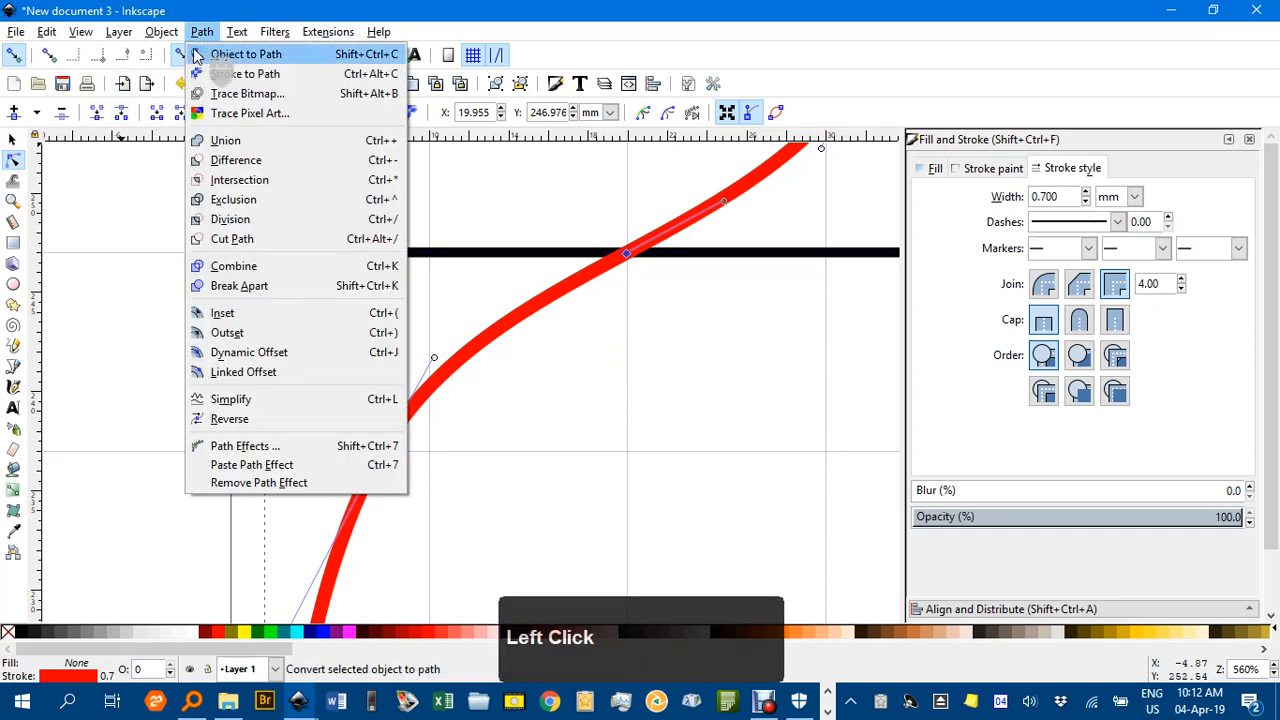
{"action": "left_click", "coordinate": [252, 288]}
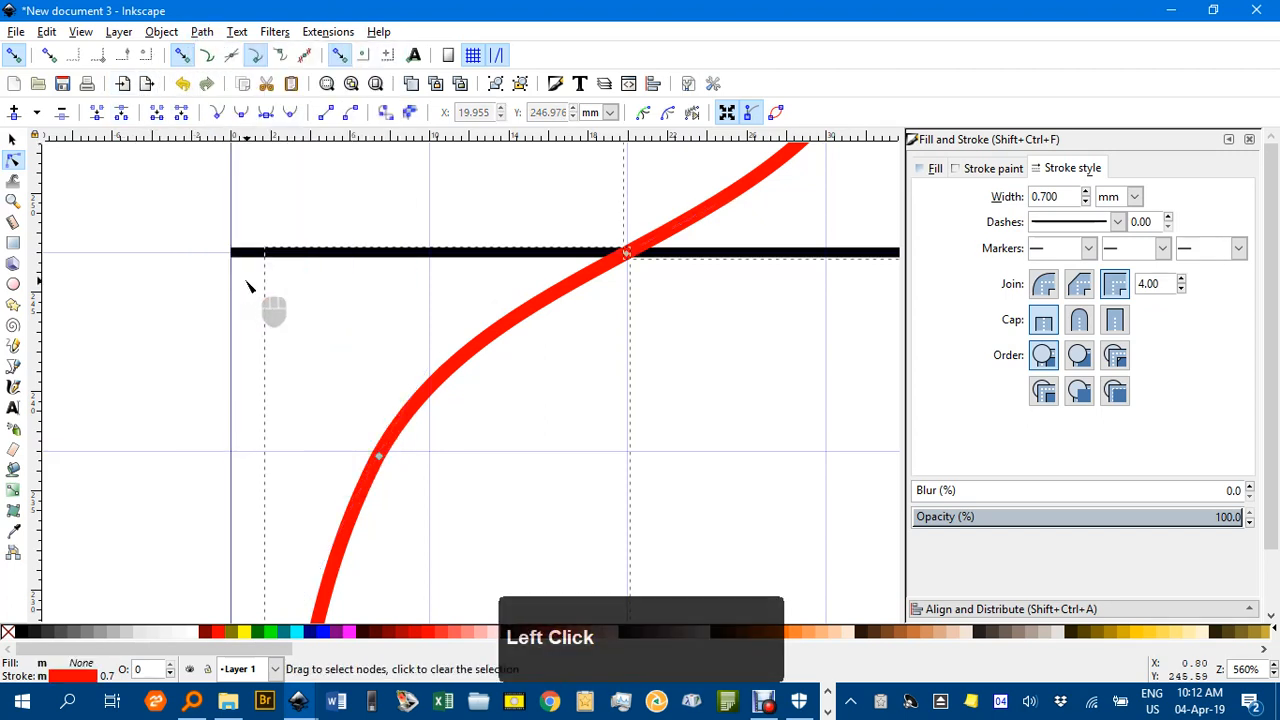
Delete the lower half of the first tangent branch, below the x-axis.
{"action": "left_click", "coordinate": [13, 139]}
{"action": "left_click", "coordinate": [150, 226]}
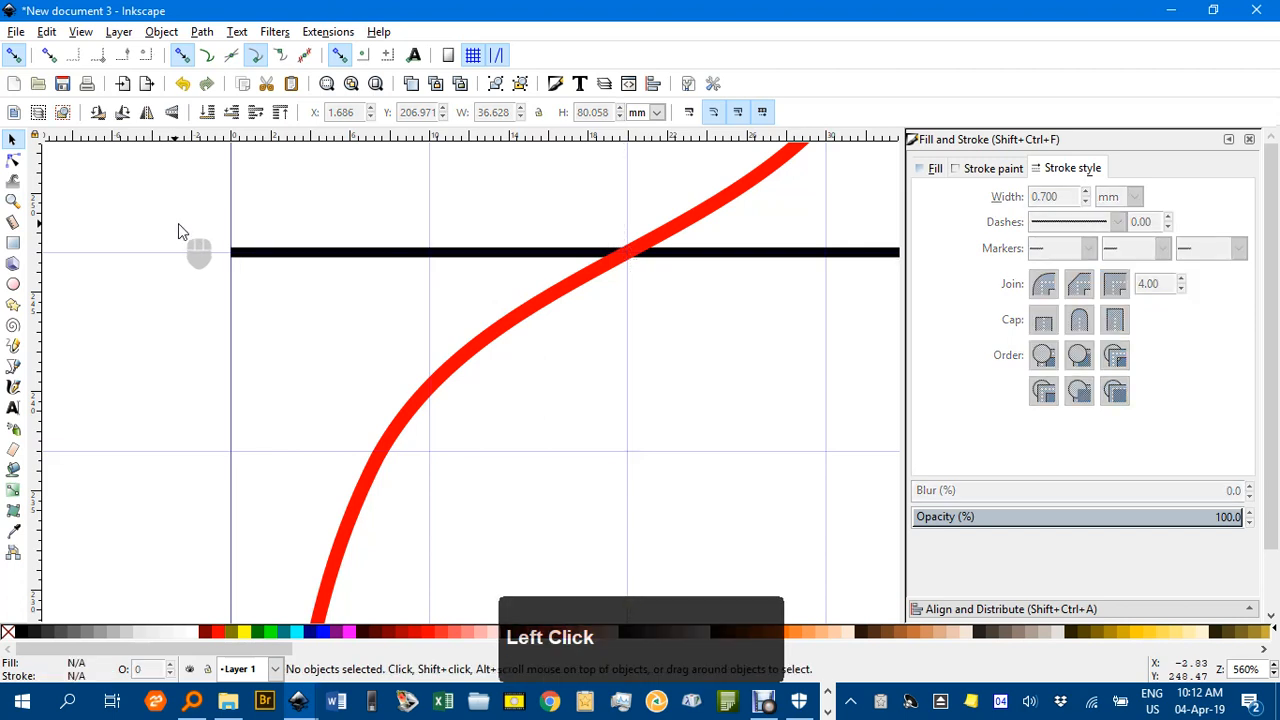
{"action": "left_click_drag", "start_coordinate": [608, 349], "coordinate": [450, 460]}
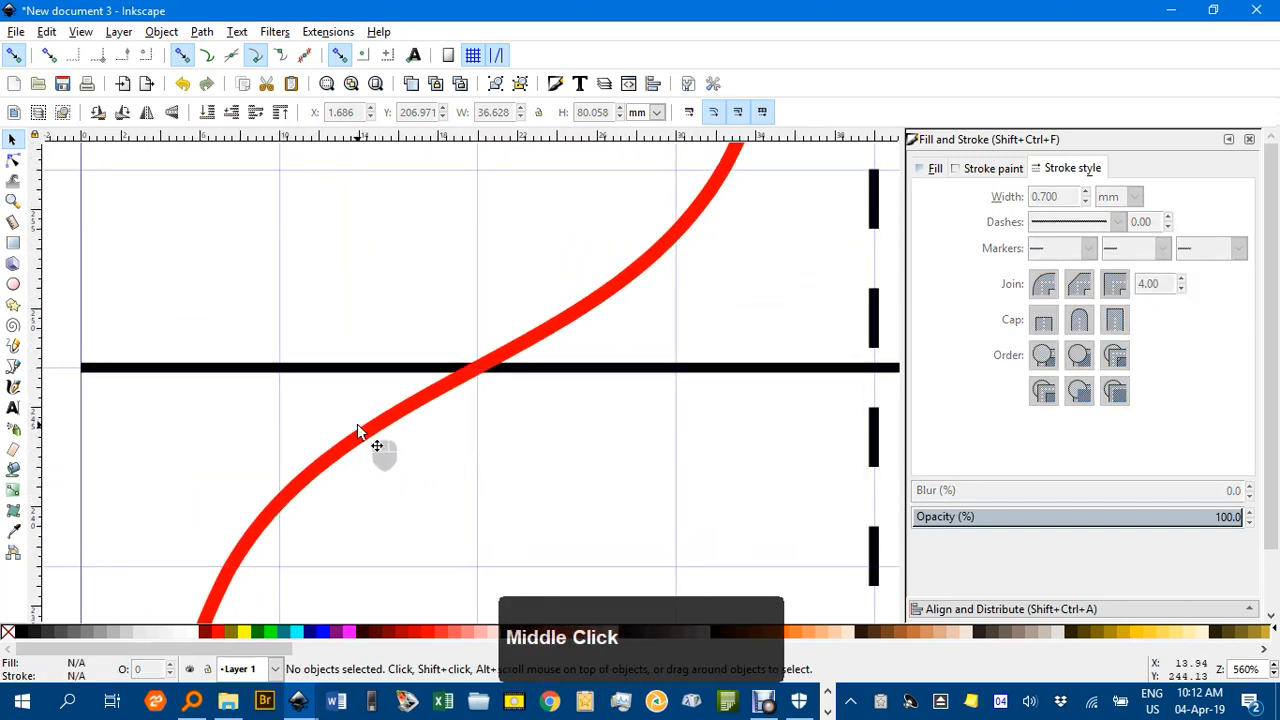
{"action": "left_click", "coordinate": [371, 443]}
{"action": "key", "text": "Delete"}
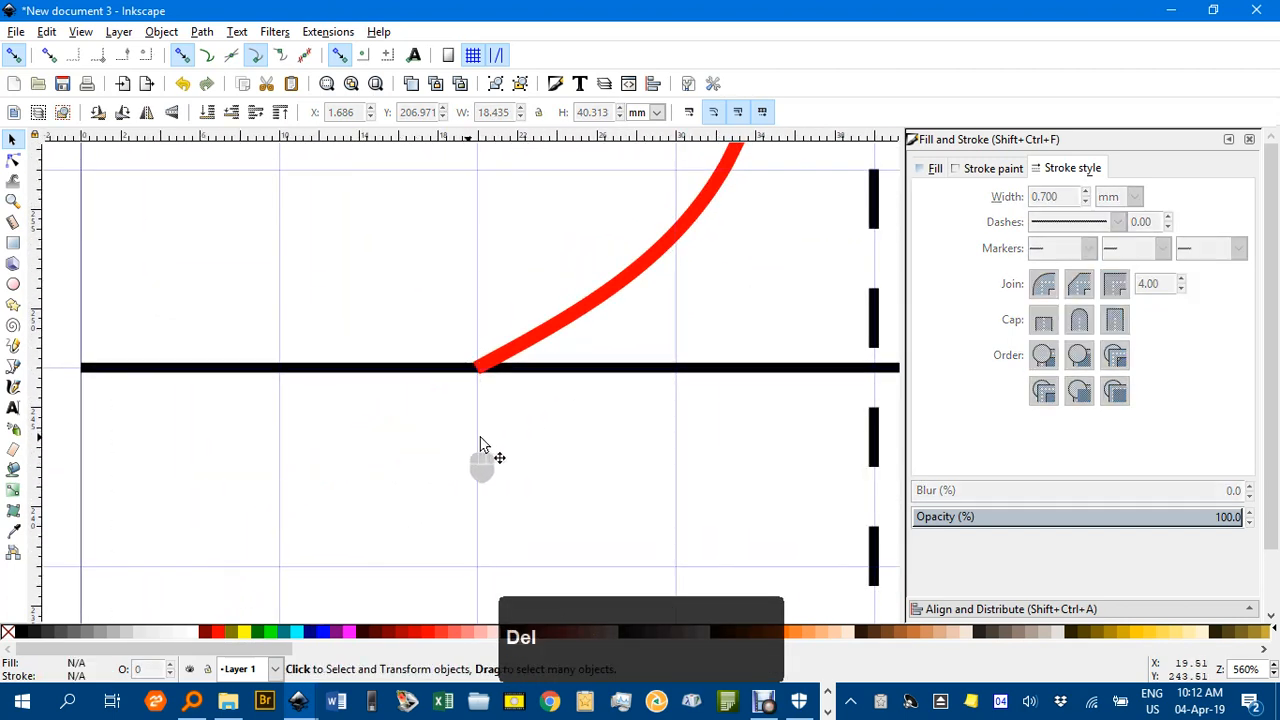
Select all five tangent branches and give their strokes round caps, checking a rounded end up close.
{"action": "scroll", "coordinate": [600, 437], "scroll_direction": "down", "scroll_amount": 3, "text": "ctrl"}
{"action": "scroll", "coordinate": [600, 437], "scroll_direction": "down", "scroll_amount": 2, "text": "ctrl"}
{"action": "left_click_drag", "start_coordinate": [594, 434], "coordinate": [220, 349]}
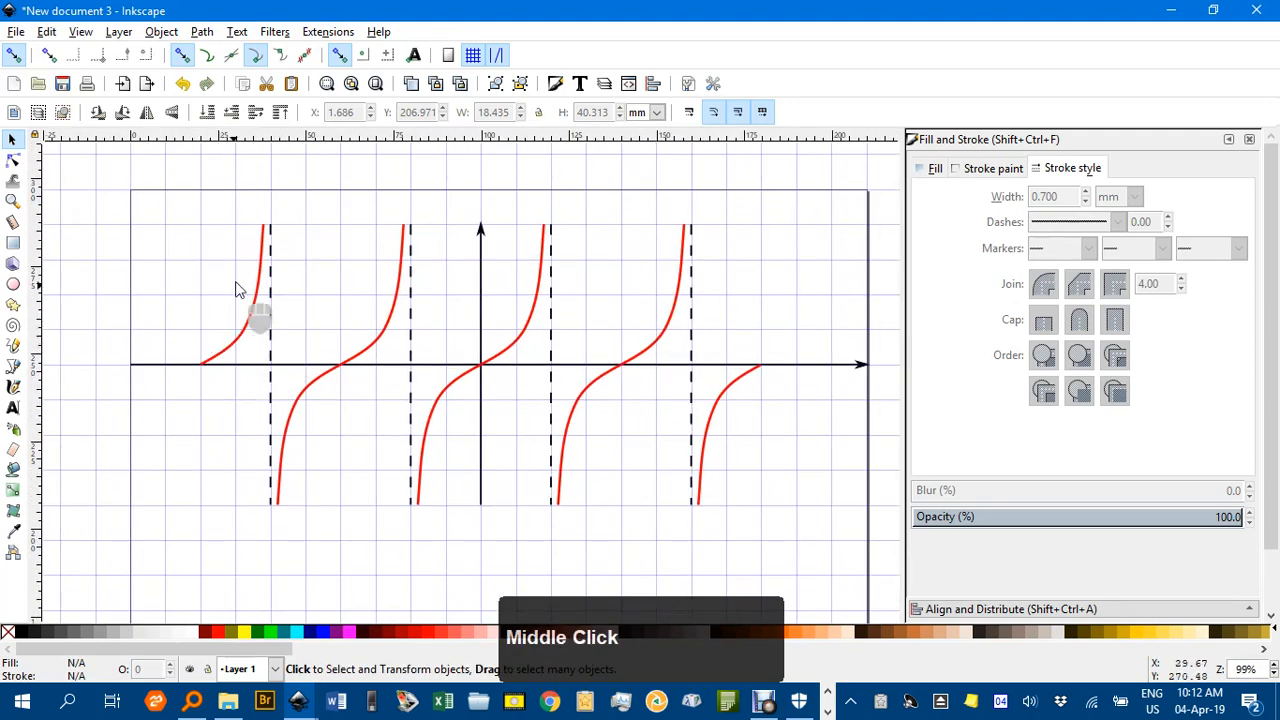
{"action": "scroll", "coordinate": [200, 366], "scroll_direction": "up", "scroll_amount": 7, "text": "ctrl"}
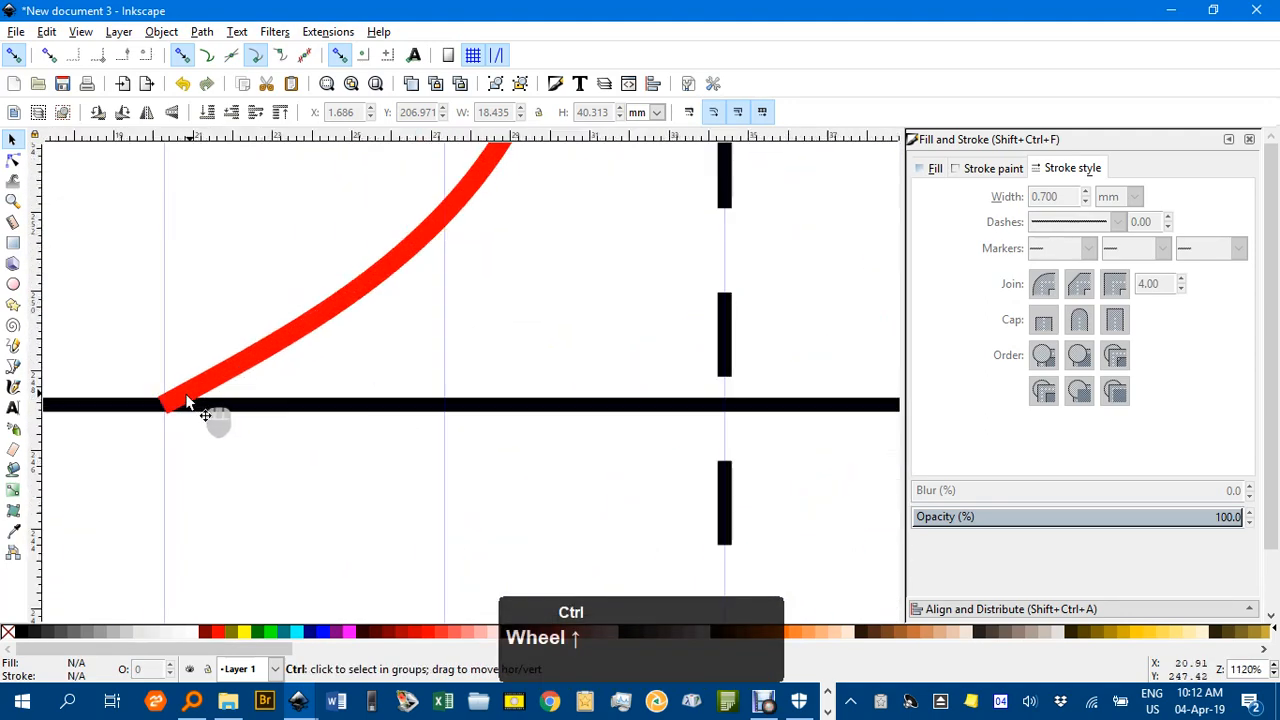
{"action": "scroll", "coordinate": [230, 400], "scroll_direction": "down", "scroll_amount": 5, "text": "ctrl"}
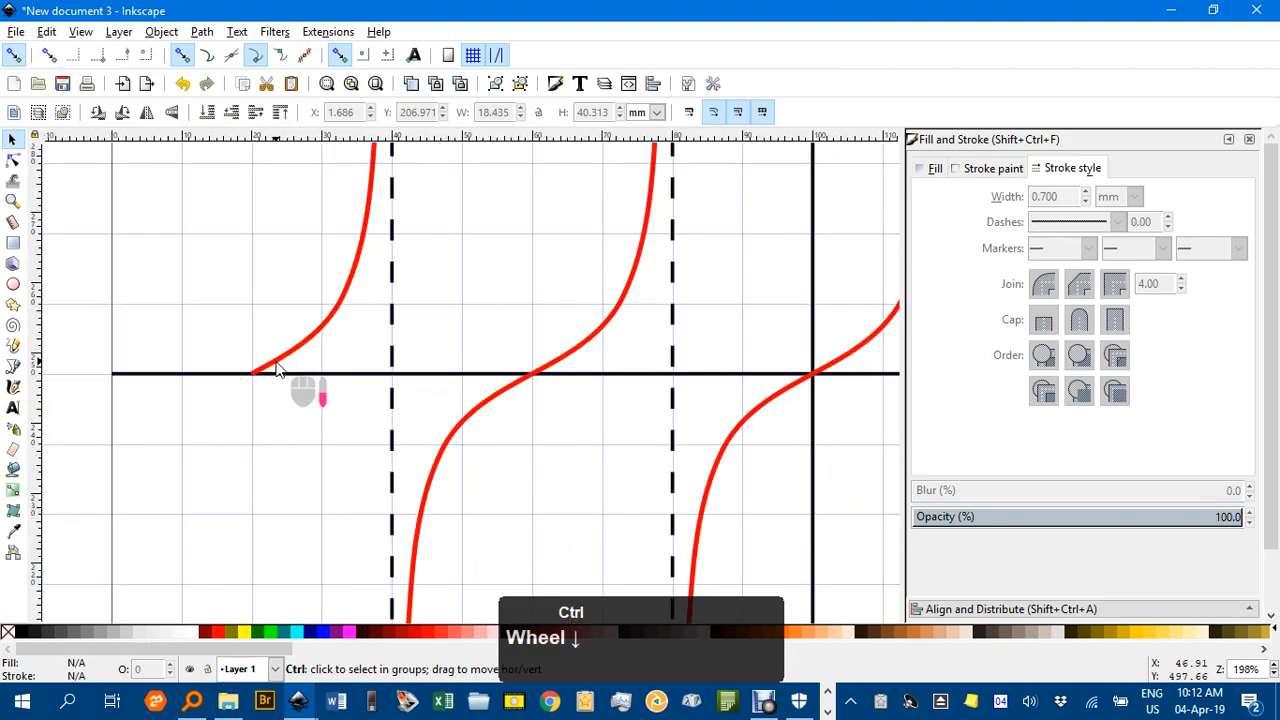
{"action": "left_click_drag", "start_coordinate": [400, 323], "coordinate": [263, 363]}
{"action": "scroll", "coordinate": [253, 326], "scroll_direction": "down", "scroll_amount": 1, "text": "ctrl"}
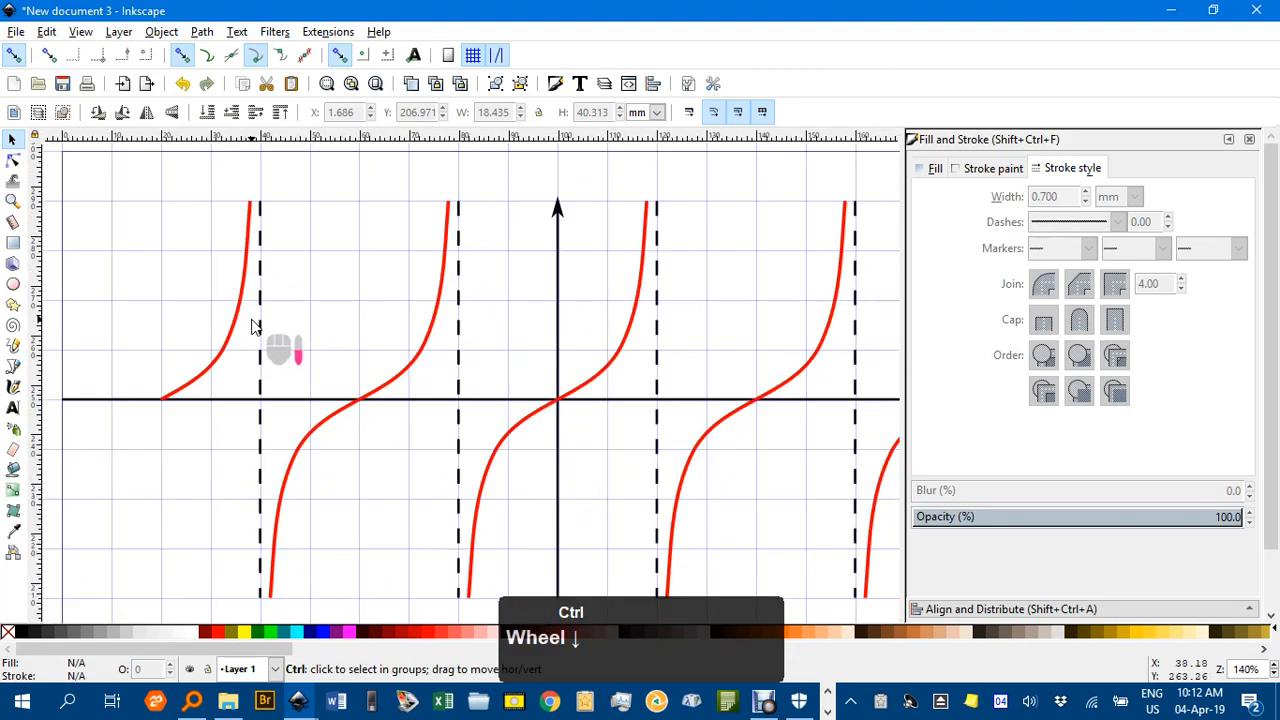
{"action": "left_click", "coordinate": [234, 328]}
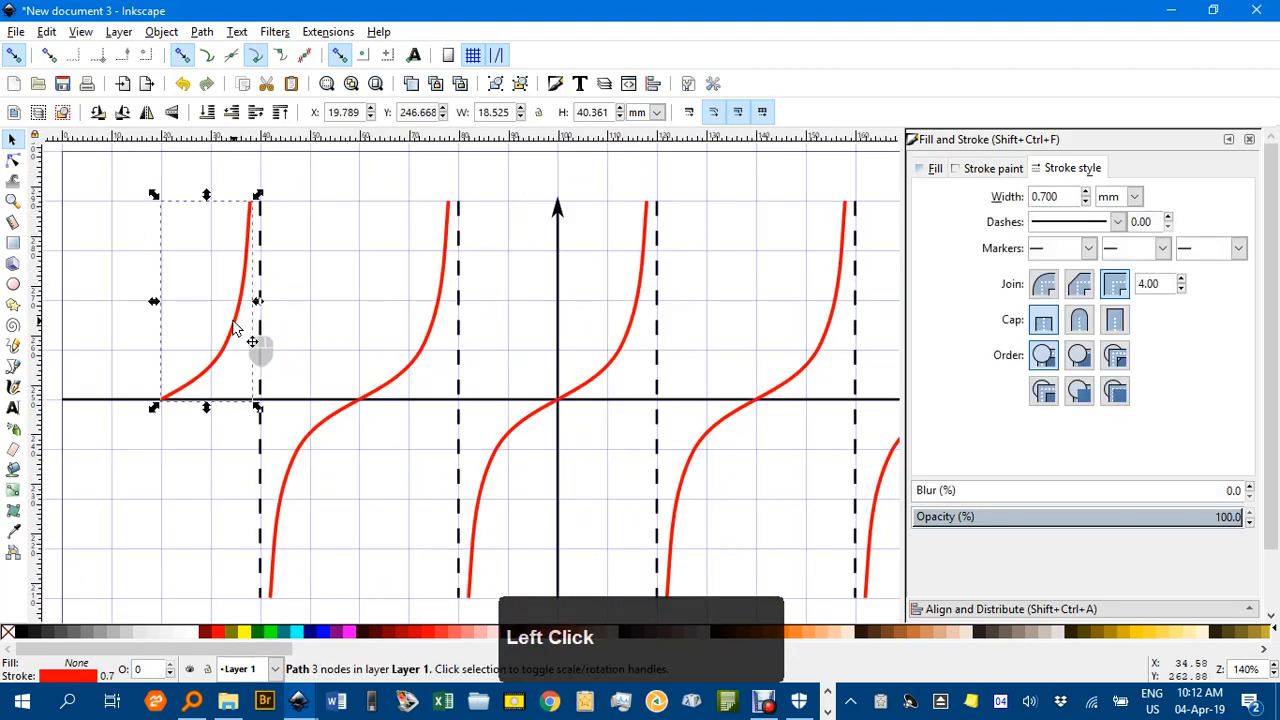
{"action": "left_click", "coordinate": [407, 368], "text": "ctrl+shift"}
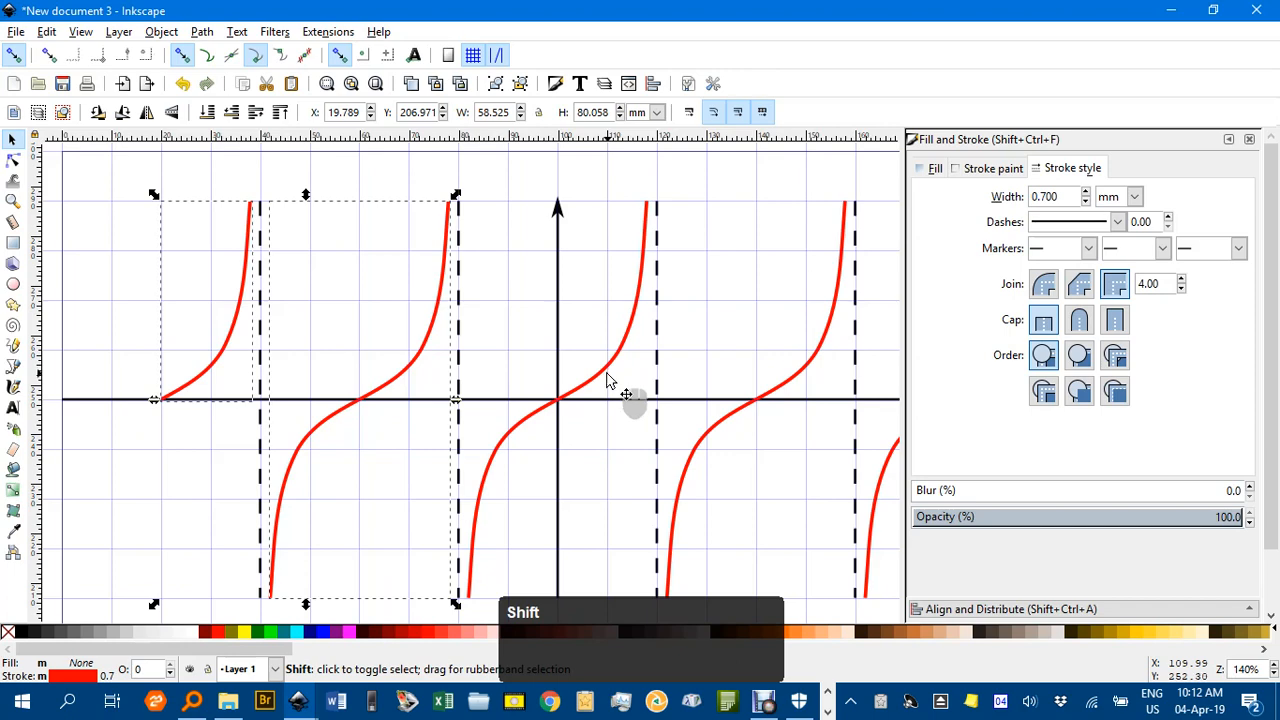
{"action": "left_click", "coordinate": [797, 374], "text": "shift"}
{"action": "left_click_drag", "start_coordinate": [806, 364], "coordinate": [486, 357]}
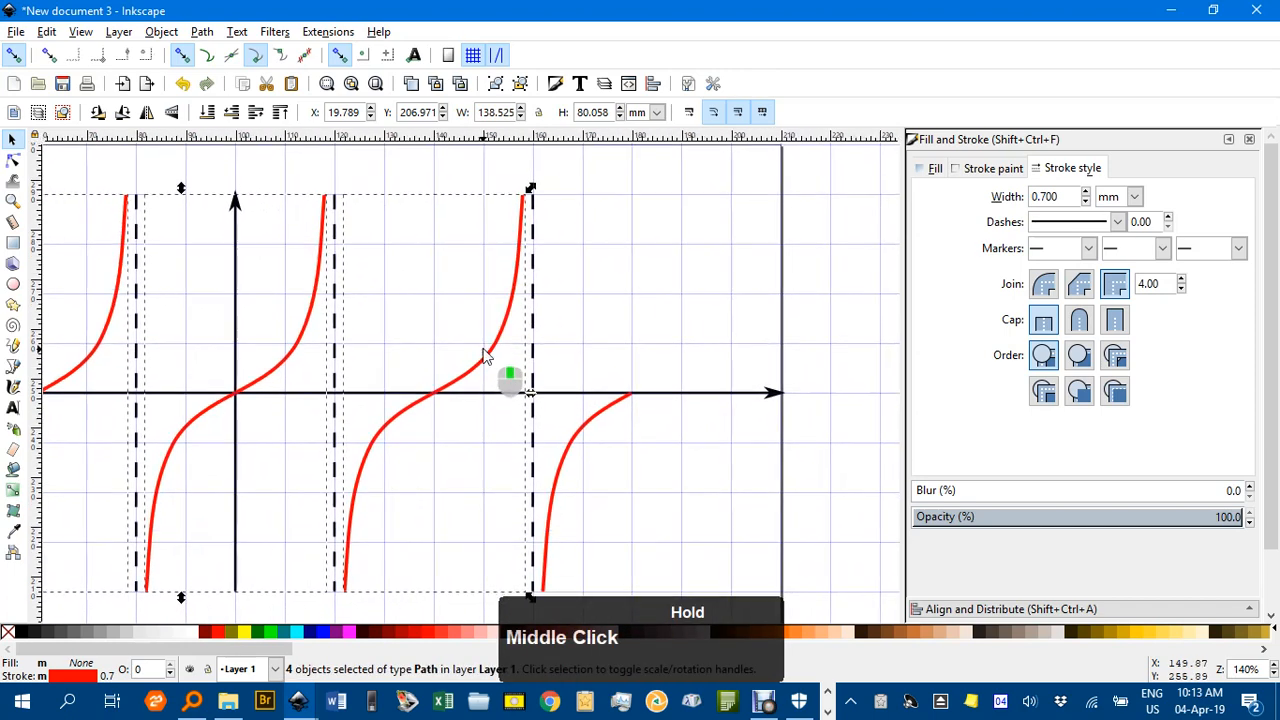
{"action": "key", "text": "shift"}
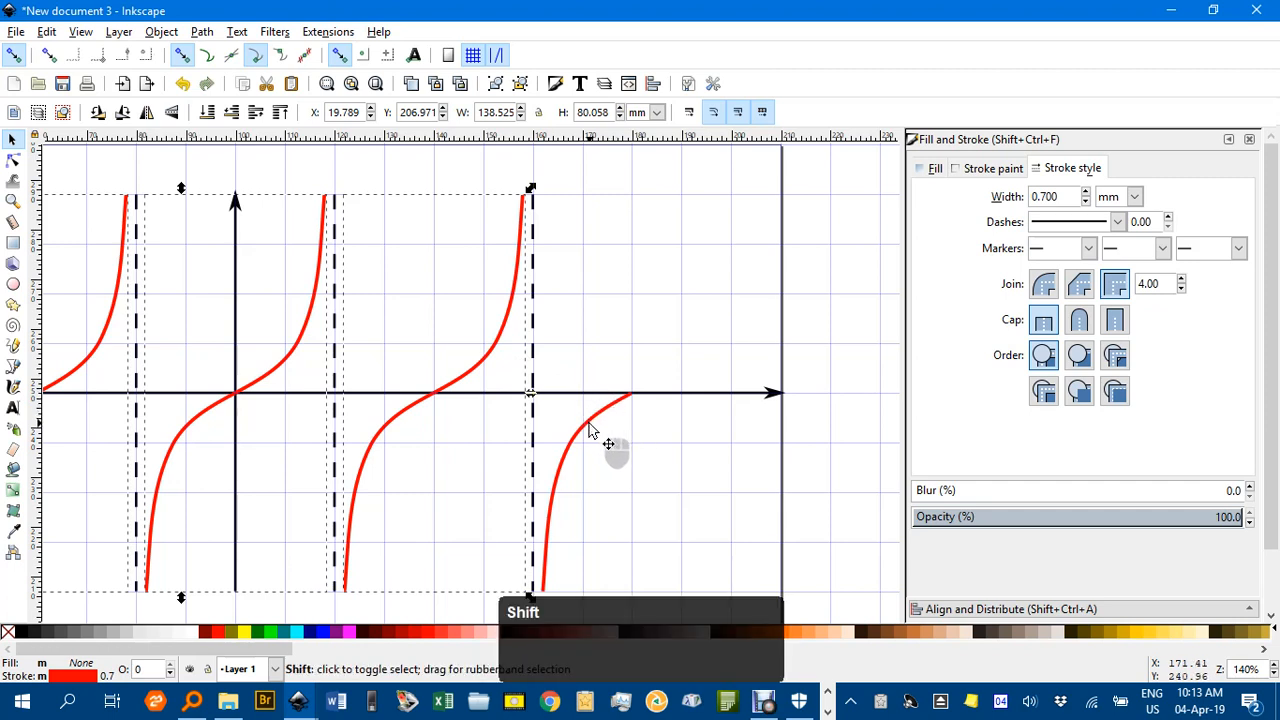
{"action": "left_click", "coordinate": [590, 430], "text": "shift"}
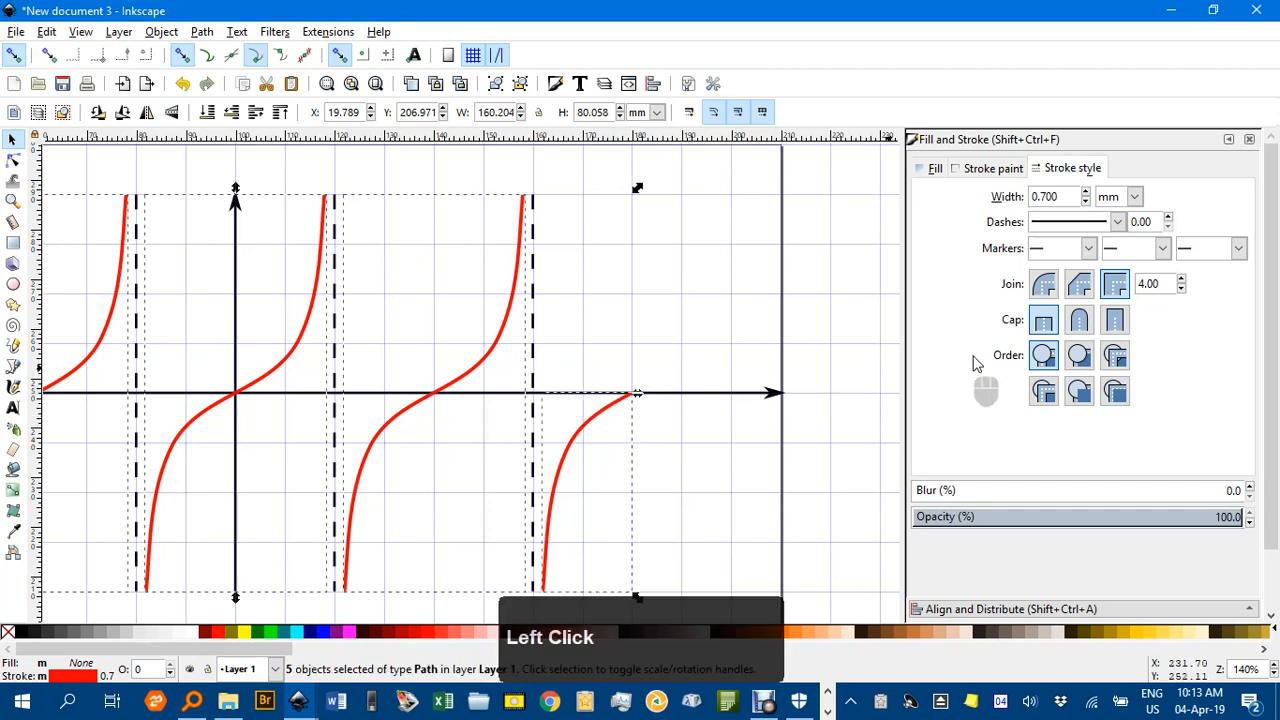
{"action": "left_click", "coordinate": [1080, 330]}
{"action": "left_click", "coordinate": [545, 298]}
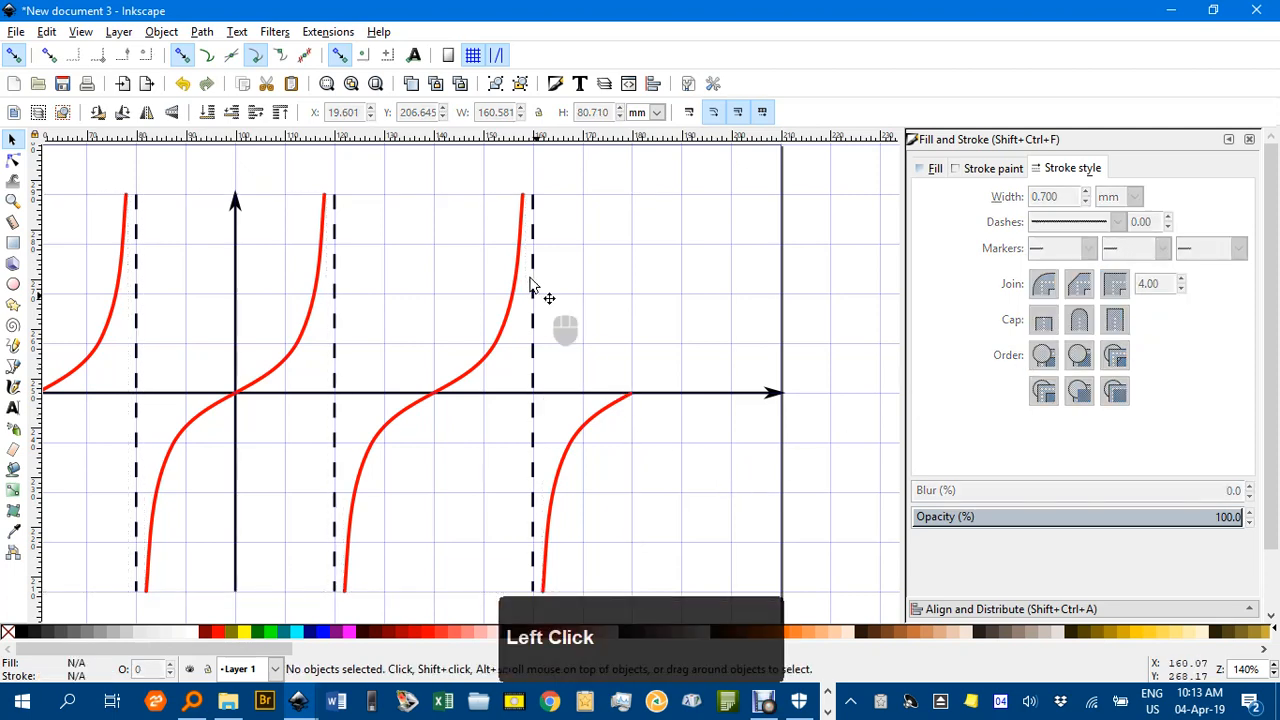
{"action": "key", "text": "ctrl"}
{"action": "scroll", "coordinate": [516, 207], "scroll_direction": "up", "scroll_amount": 4}
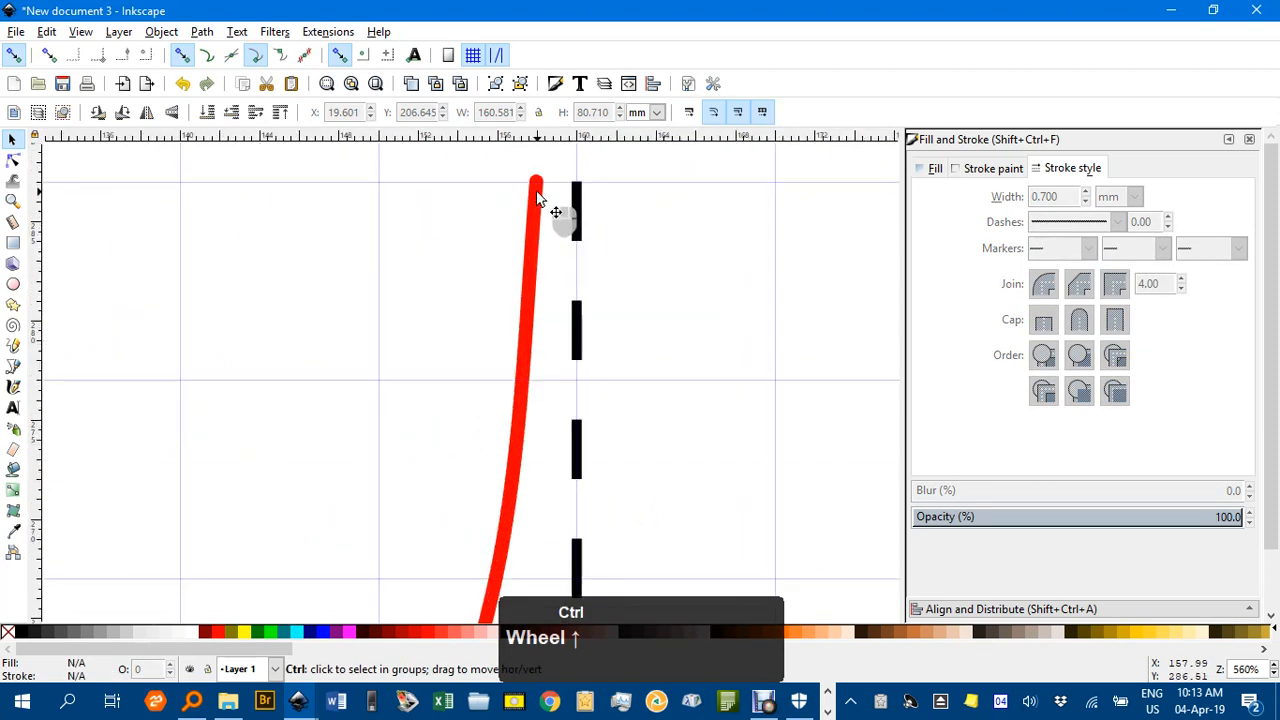
{"action": "scroll", "coordinate": [537, 197], "scroll_direction": "down", "scroll_amount": 5}
Shorten the x-axis by 20 mm at its arrow end and by 10 mm at its plain end.
{"action": "middle_click", "coordinate": [629, 286]}
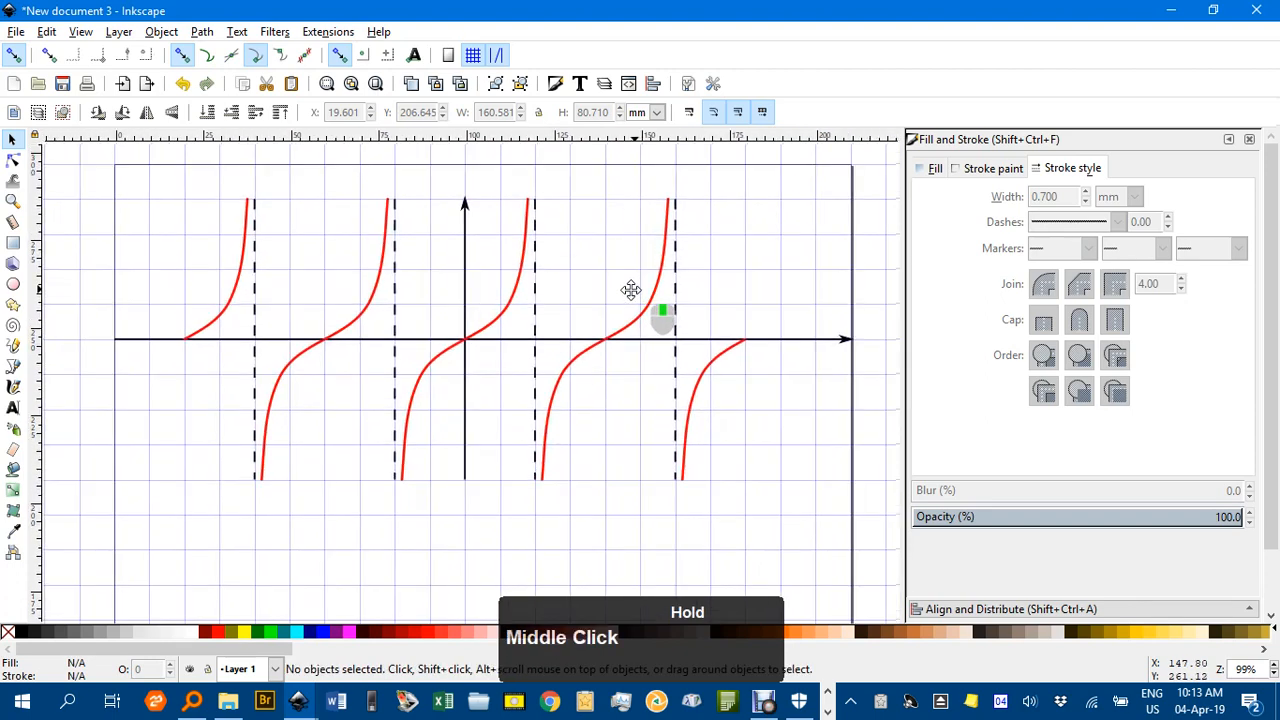
{"action": "left_click_drag", "start_coordinate": [630, 290], "coordinate": [607, 294]}
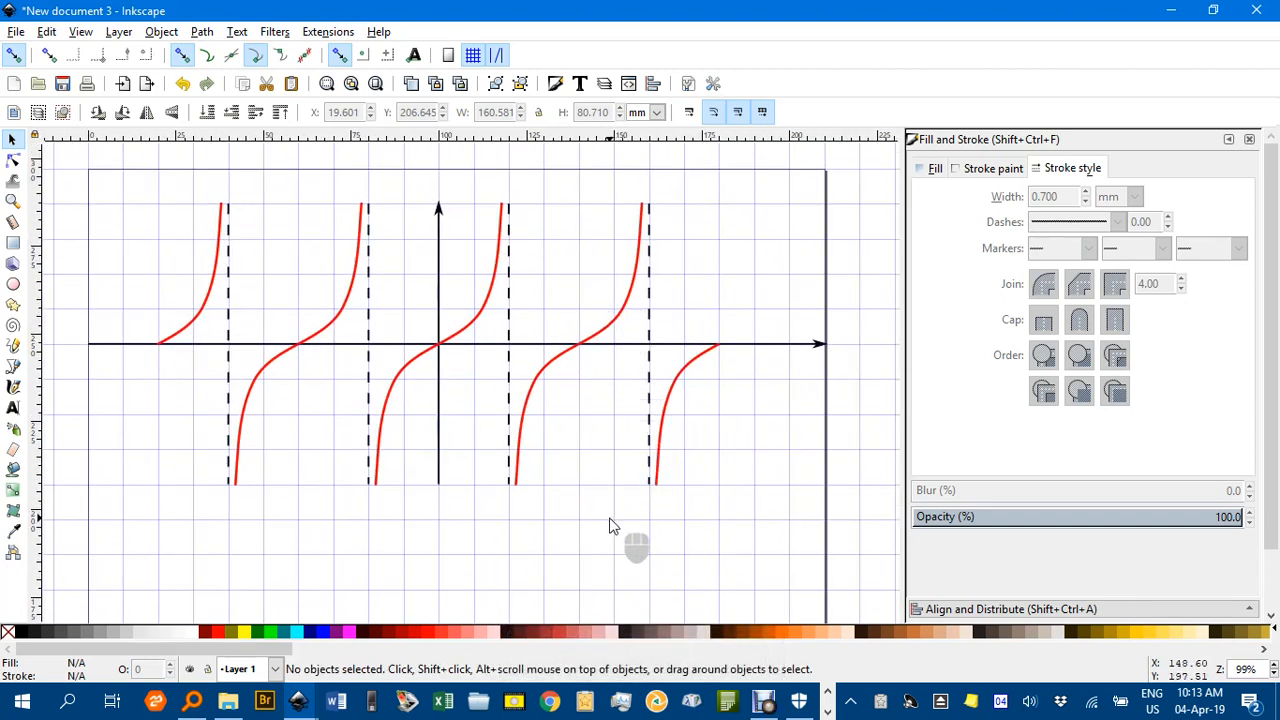
{"action": "left_click", "coordinate": [805, 346]}
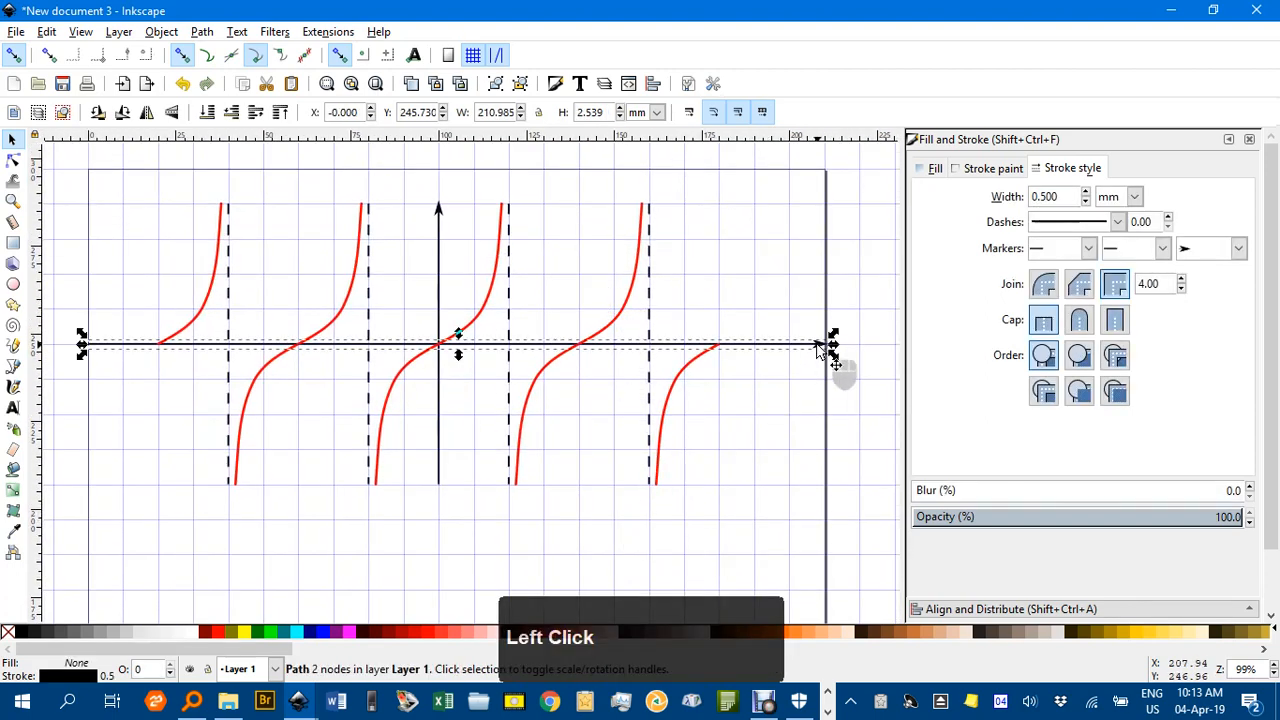
{"action": "left_click_drag", "start_coordinate": [826, 345], "coordinate": [752, 346]}
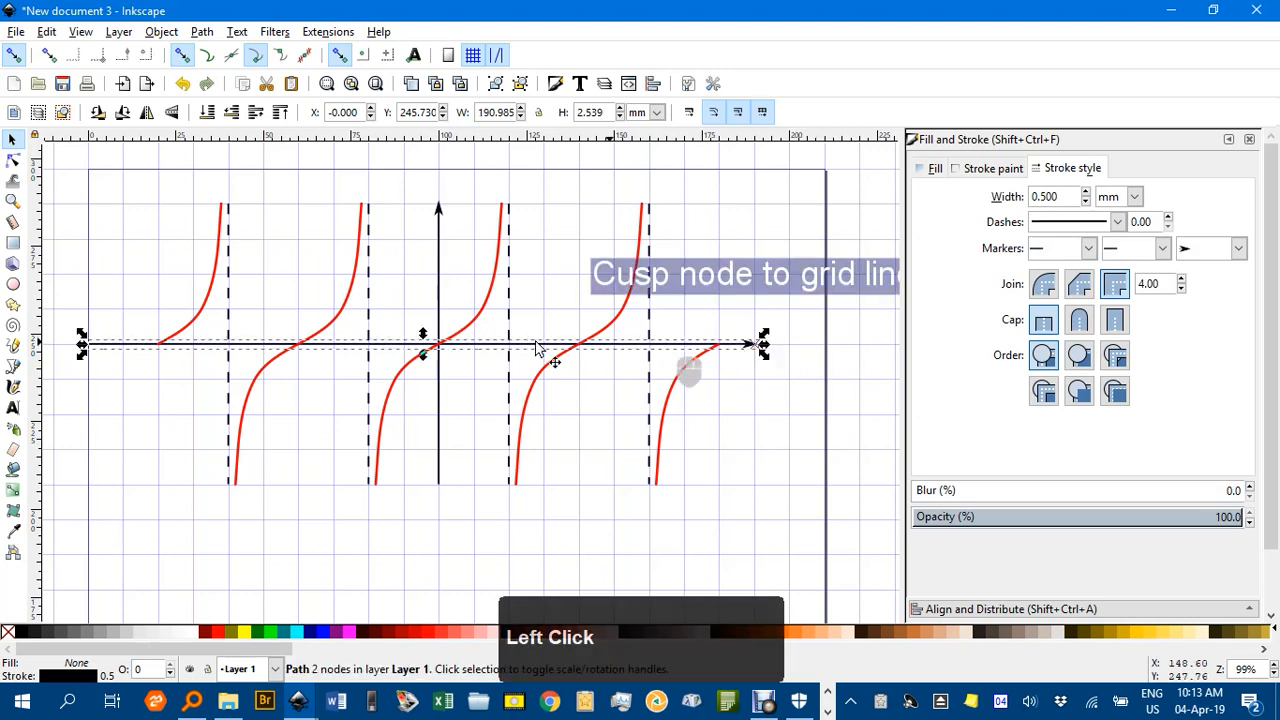
{"action": "left_click_drag", "start_coordinate": [82, 345], "coordinate": [117, 346]}
Clear the selection and hide the page grid.
{"action": "left_click", "coordinate": [455, 190]}
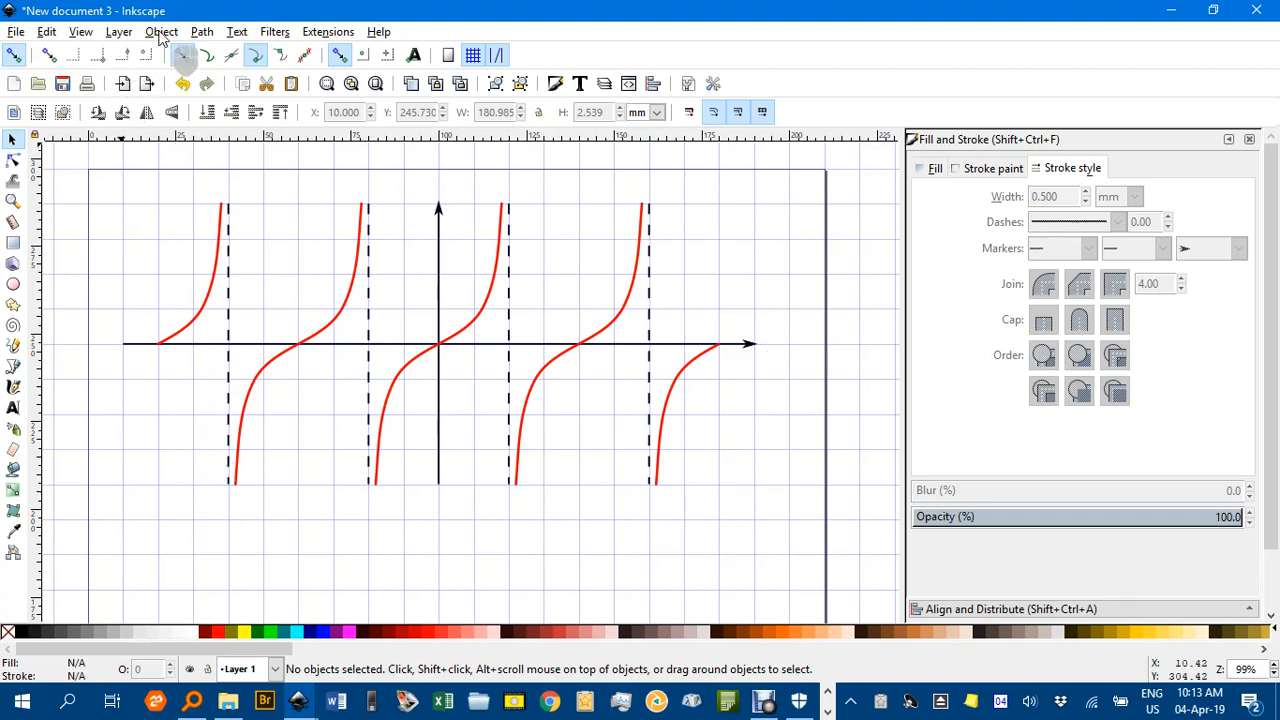
{"action": "left_click", "coordinate": [80, 32]}
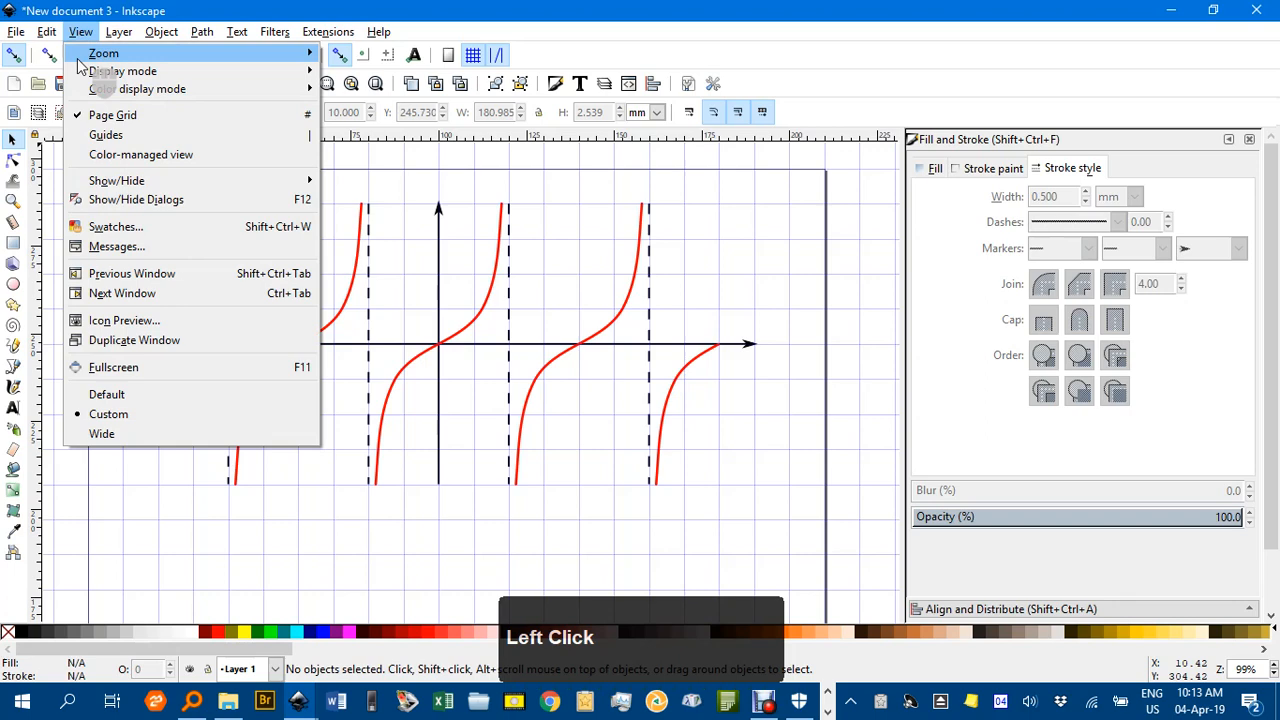
{"action": "left_click", "coordinate": [110, 114]}
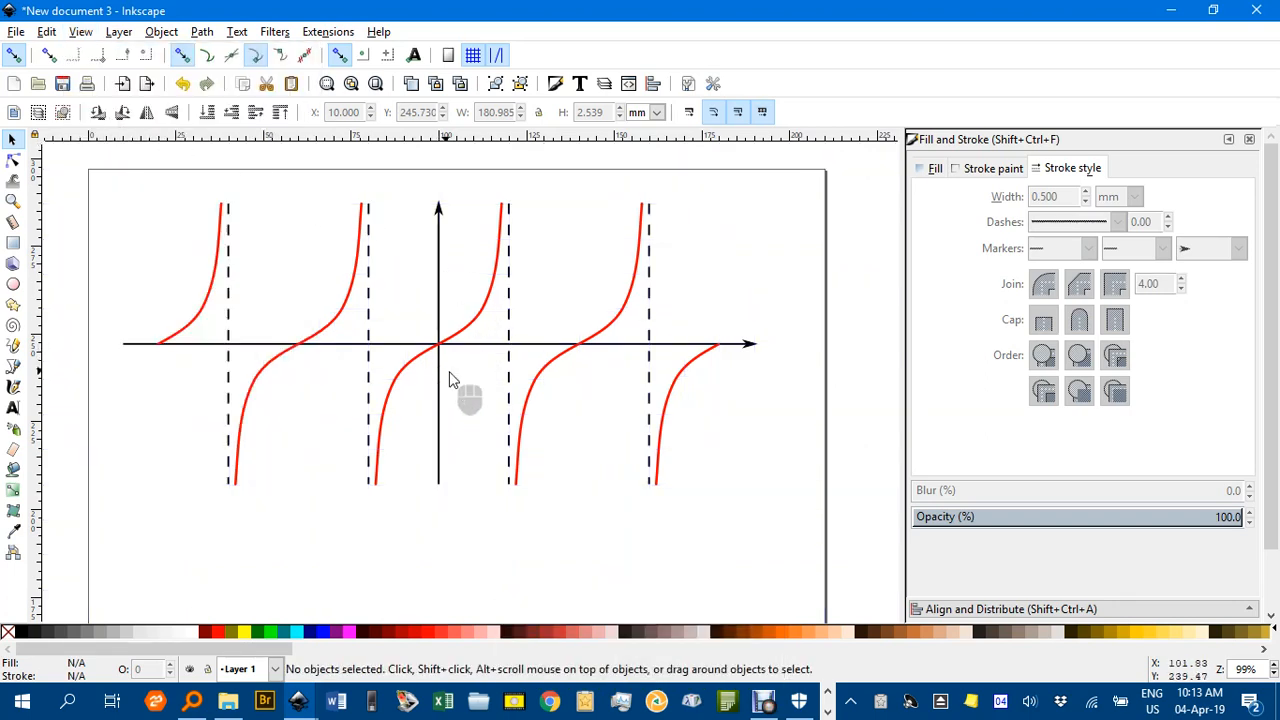
Start a text object beside the y-axis, in the area below the x-axis and before the next asymptote.
{"action": "left_click_drag", "start_coordinate": [499, 355], "coordinate": [509, 262]}
{"action": "scroll", "coordinate": [464, 291], "scroll_direction": "up", "scroll_amount": 2}
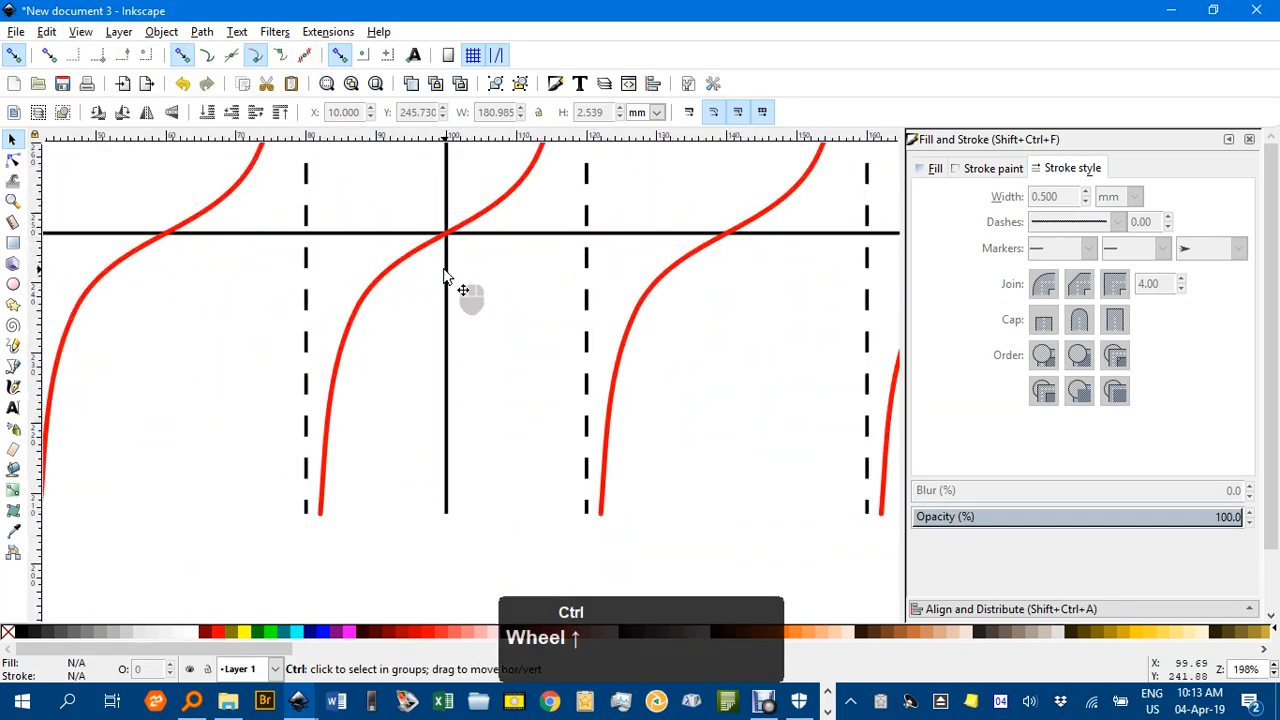
{"action": "left_click_drag", "start_coordinate": [471, 337], "coordinate": [486, 291]}
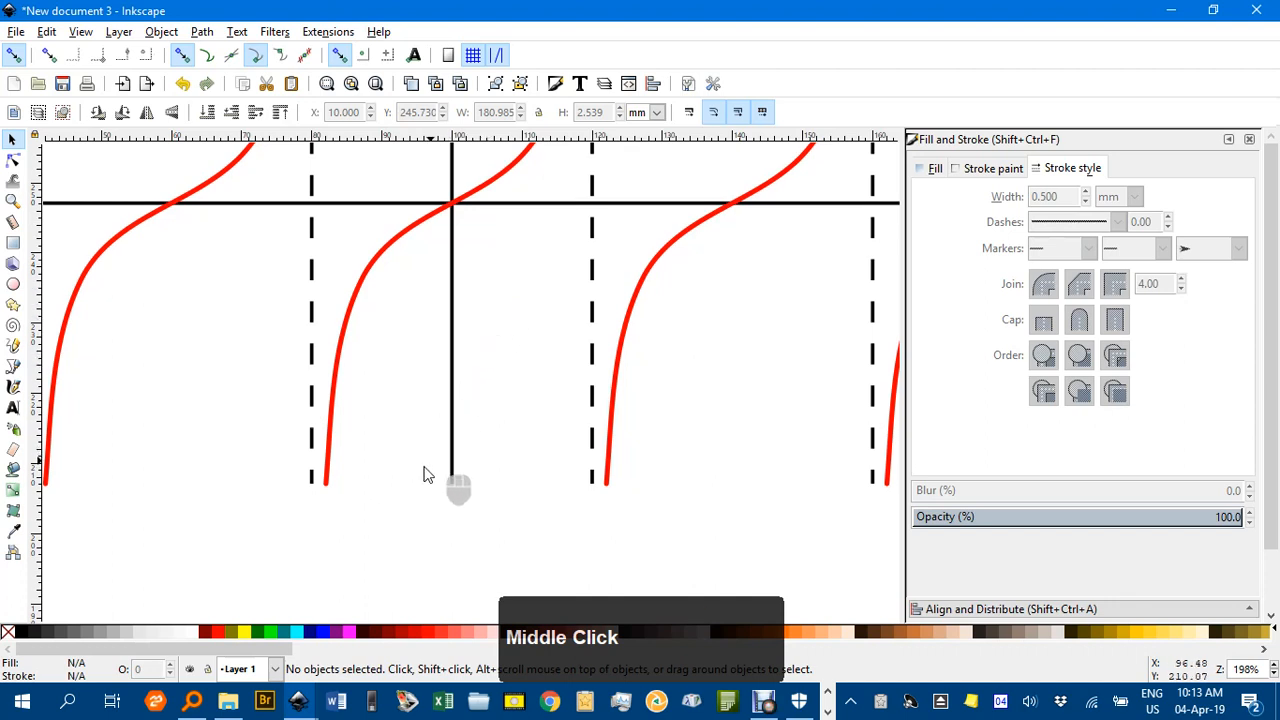
{"action": "key", "text": "t"}
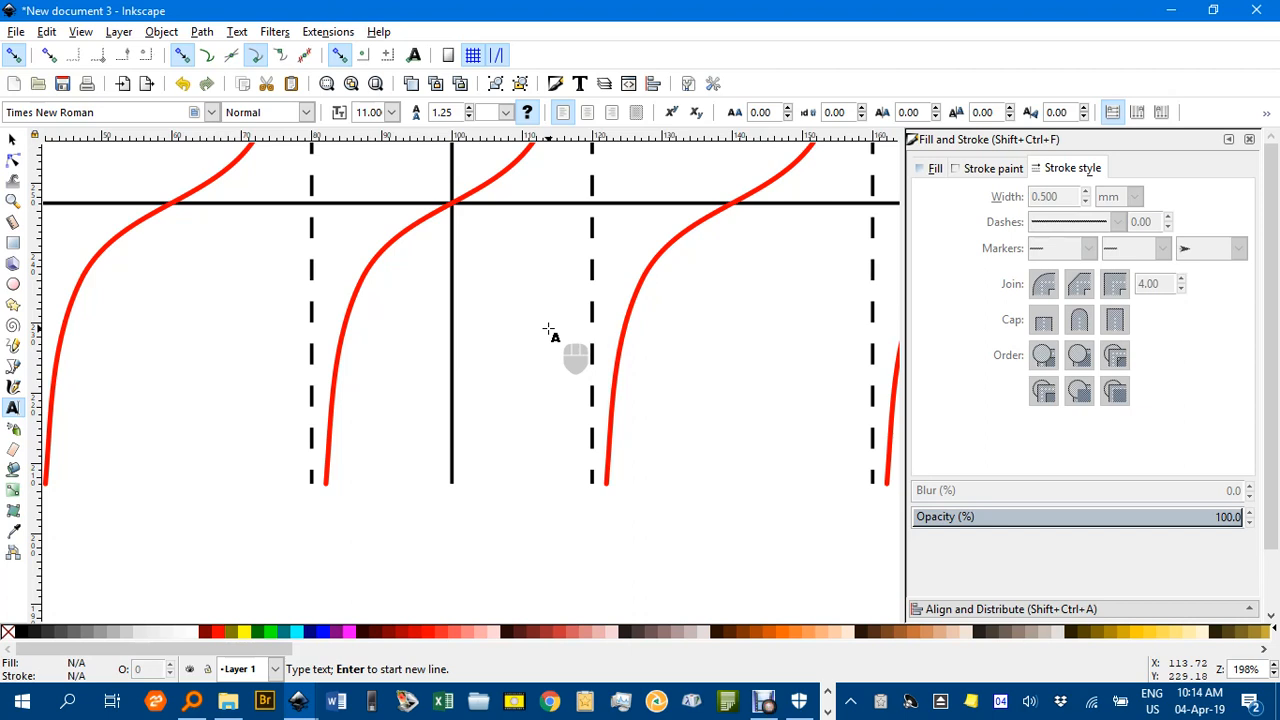
{"action": "key", "text": "ctrl+u"}
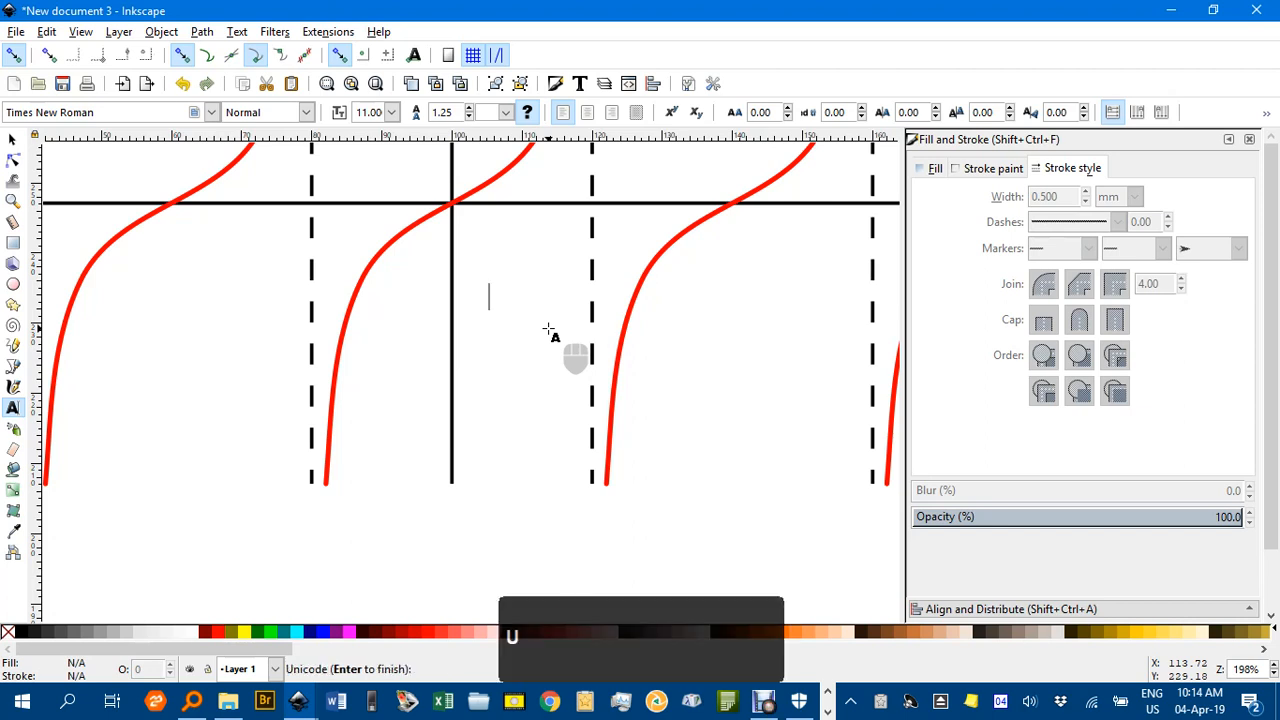
{"action": "type", "text": "00c"}
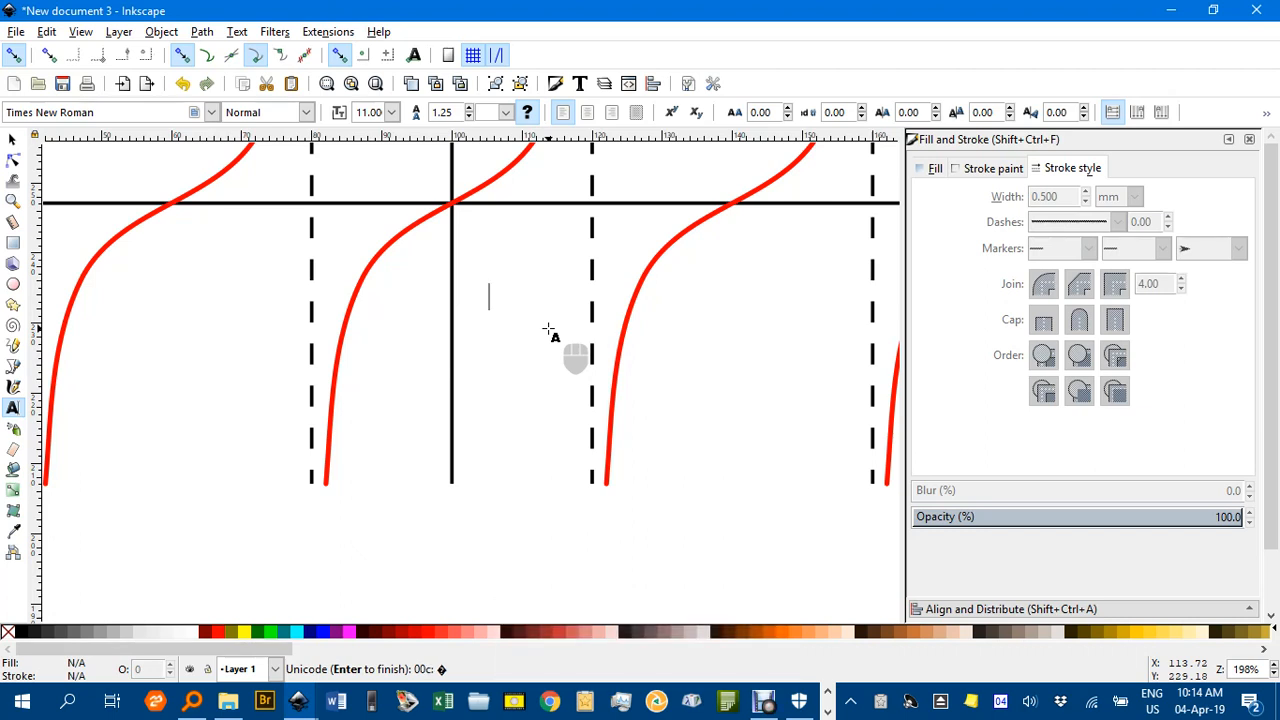
{"action": "key", "text": "Escape"}
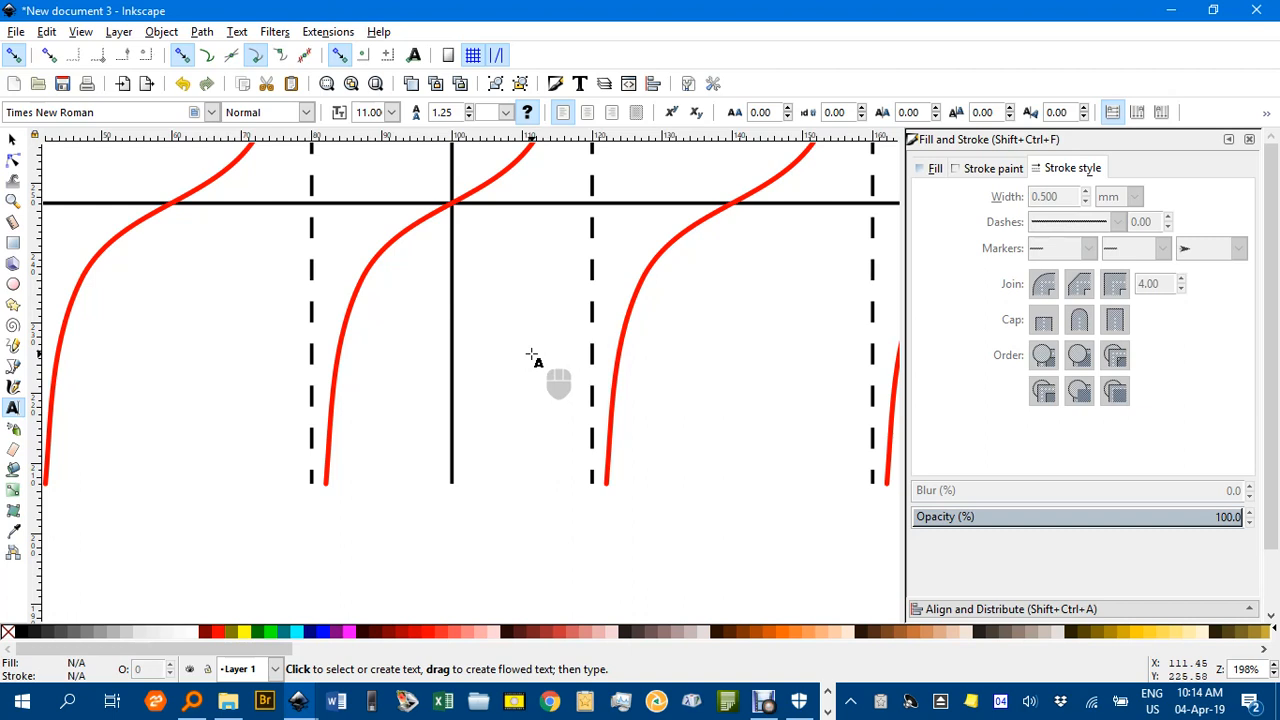
Insert the character π into the text object using its Unicode code 03c0 and finish editing the text.
{"action": "key", "text": "ctrl+u"}
{"action": "type", "text": "0"}
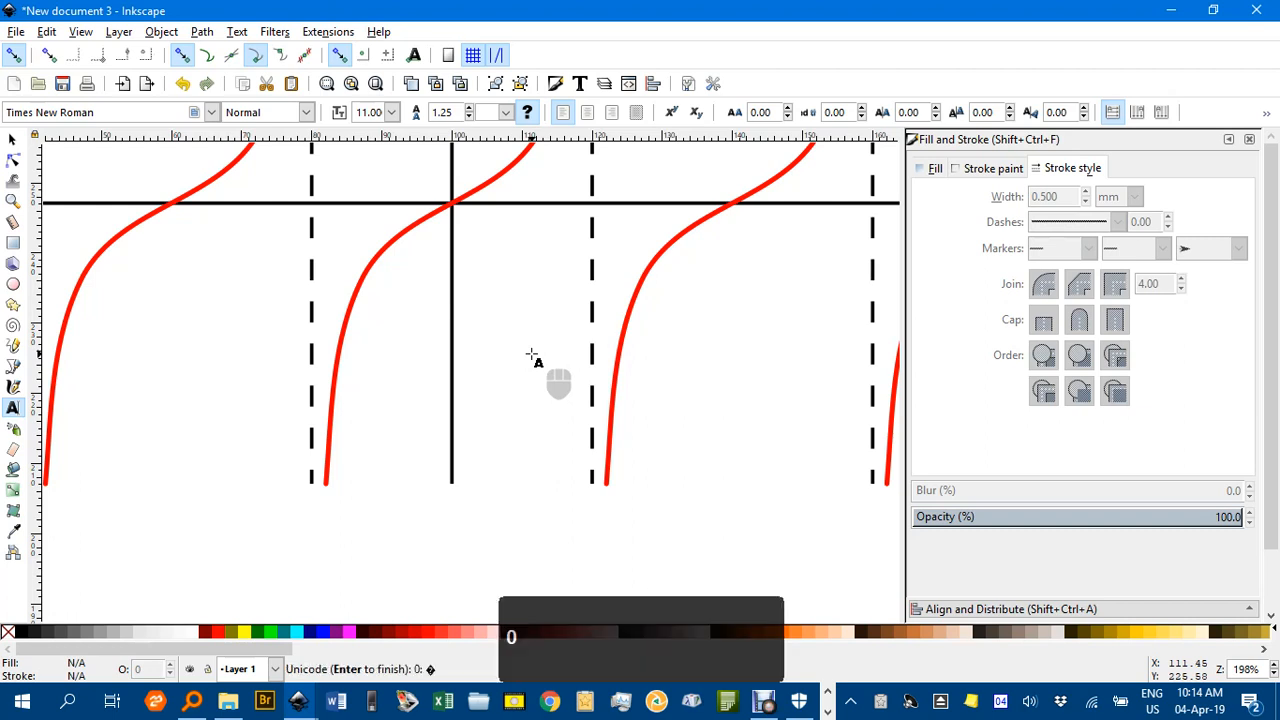
{"action": "type", "text": "3c0"}
{"action": "key", "text": "Return"}
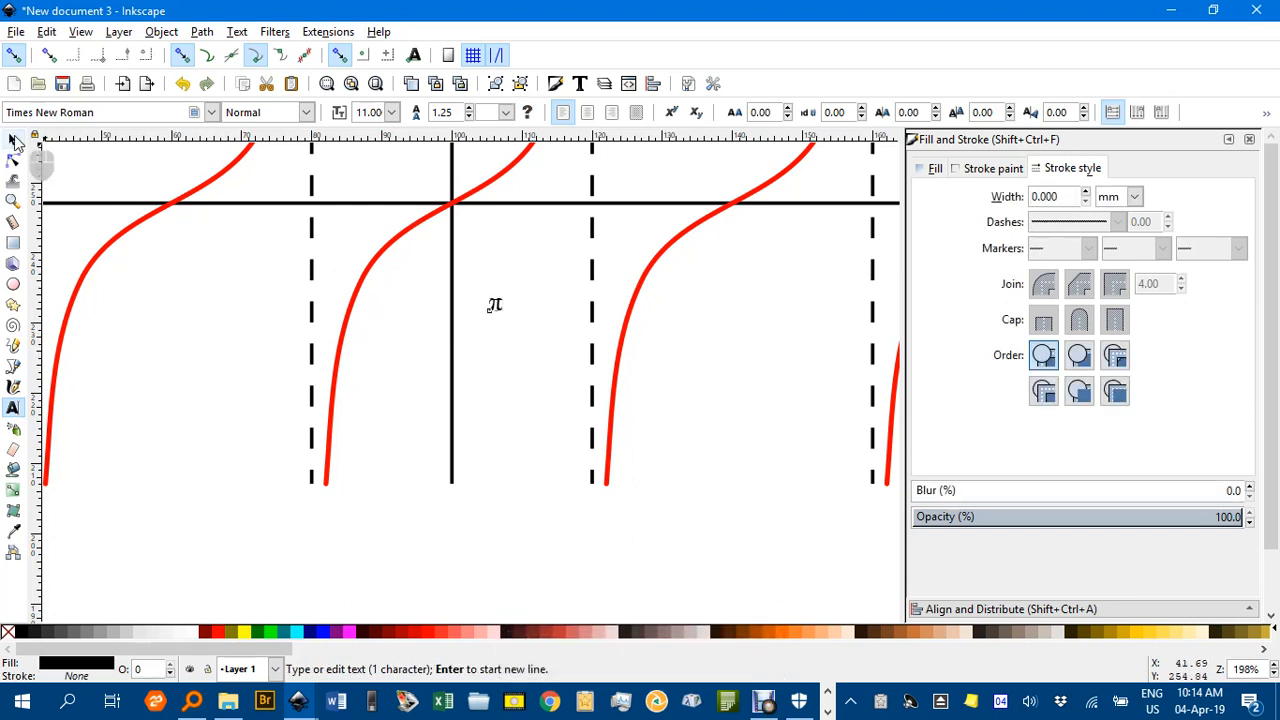
{"action": "left_click", "coordinate": [15, 143]}
Duplicate the π just below itself and replace the copy's text with 2.
{"action": "scroll", "coordinate": [497, 312], "scroll_direction": "up", "scroll_amount": 3}
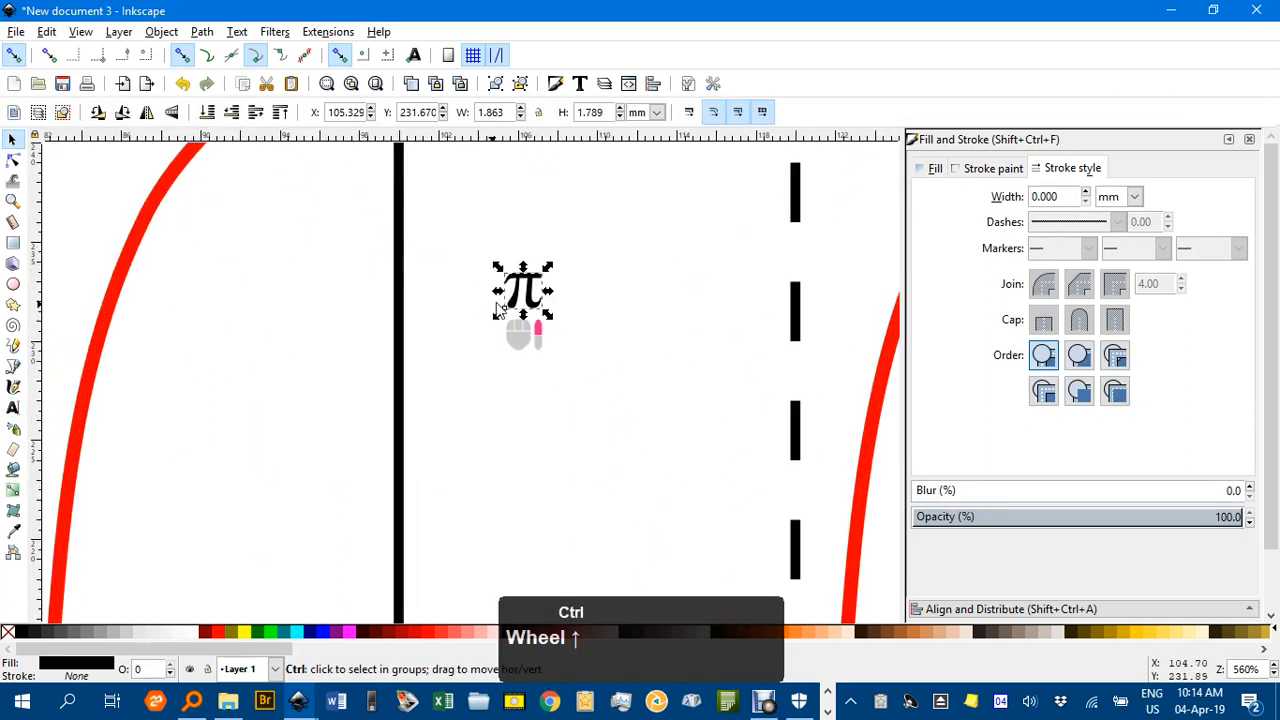
{"action": "scroll", "coordinate": [510, 314], "scroll_direction": "up", "scroll_amount": 2}
{"action": "left_click_drag", "start_coordinate": [527, 310], "coordinate": [530, 379]}
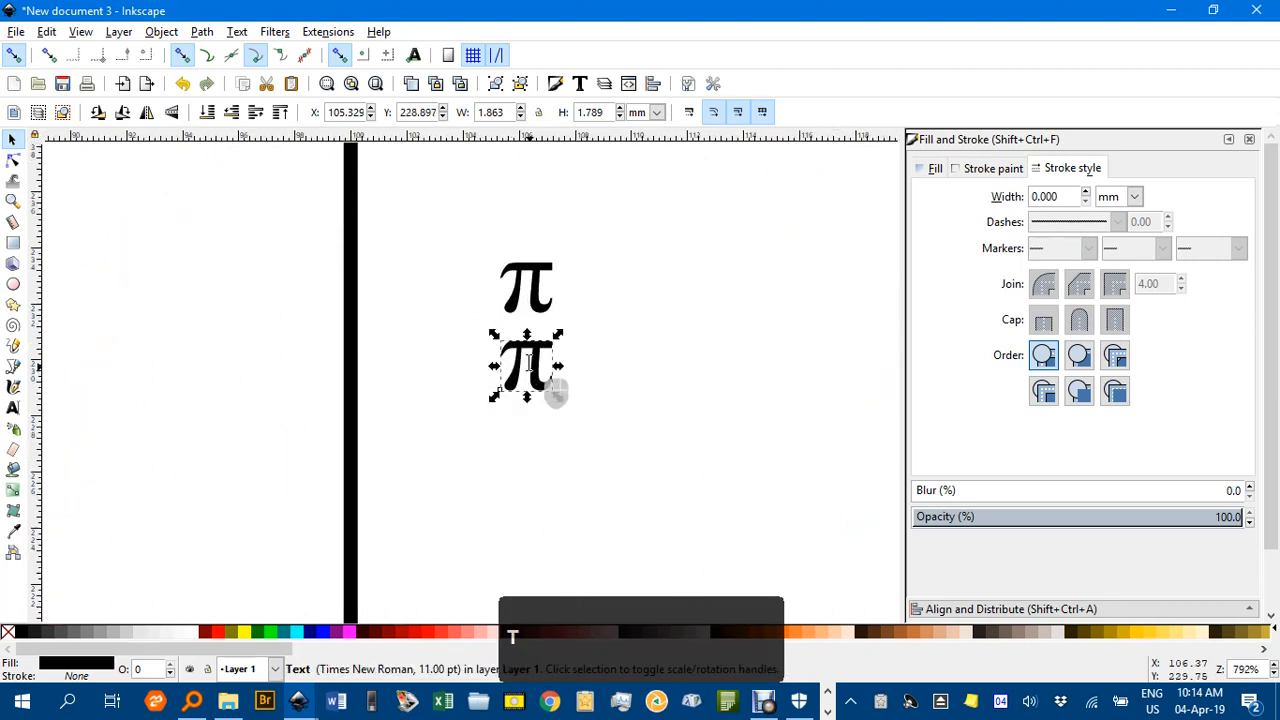
{"action": "key", "text": "t"}
{"action": "left_click", "coordinate": [527, 364]}
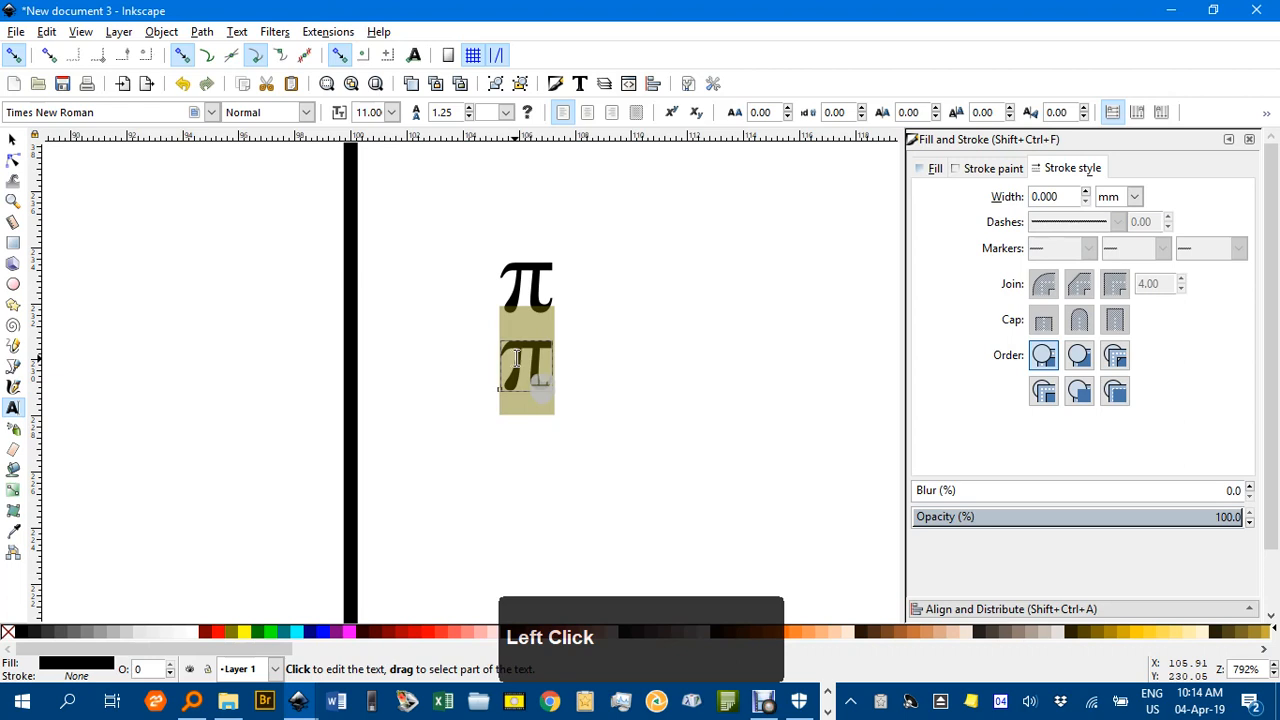
{"action": "type", "text": "2"}
{"action": "left_click", "coordinate": [14, 140]}
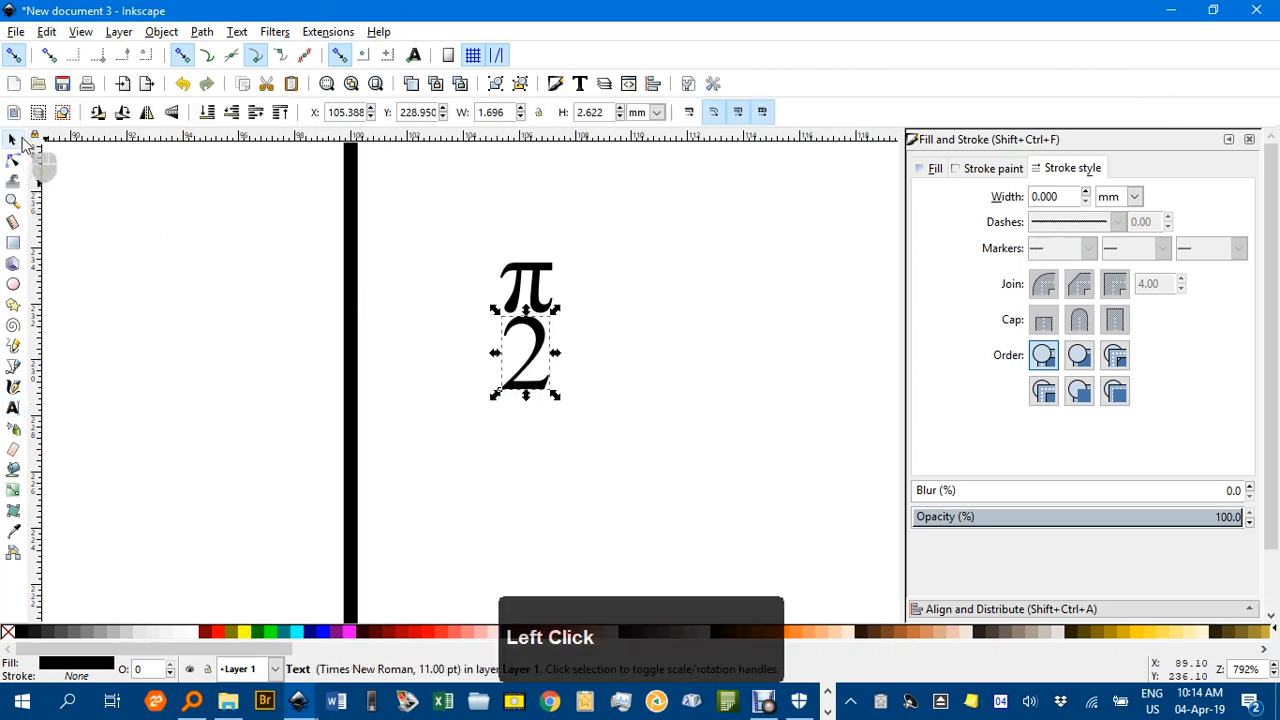
Set the font size of the π above the 2 to 12.
{"action": "left_click", "coordinate": [540, 292]}
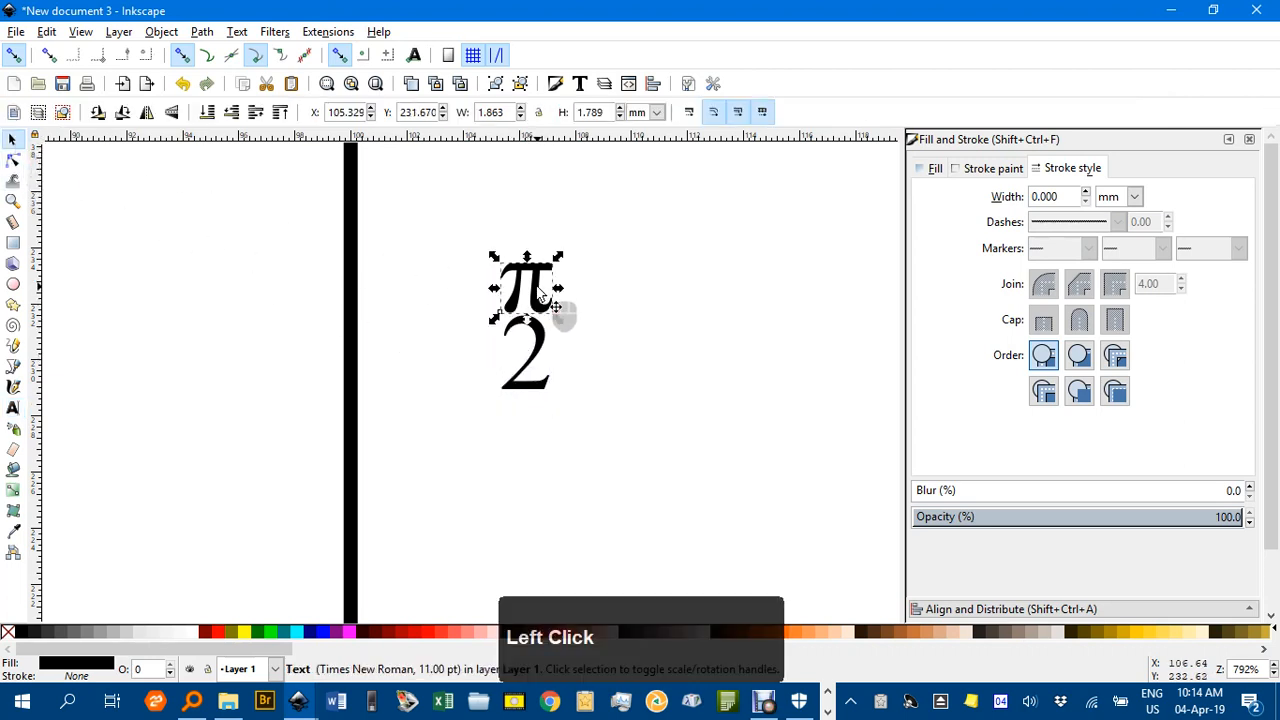
{"action": "left_click", "coordinate": [546, 348]}
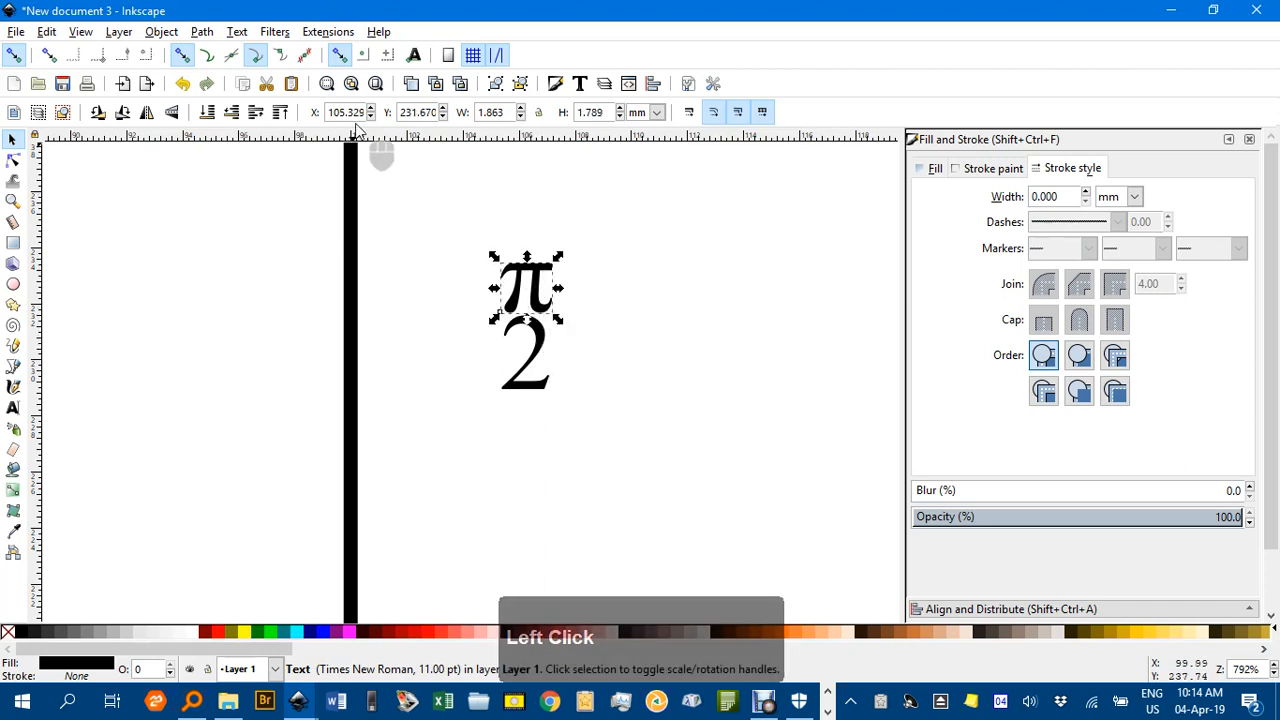
{"action": "key", "text": "t"}
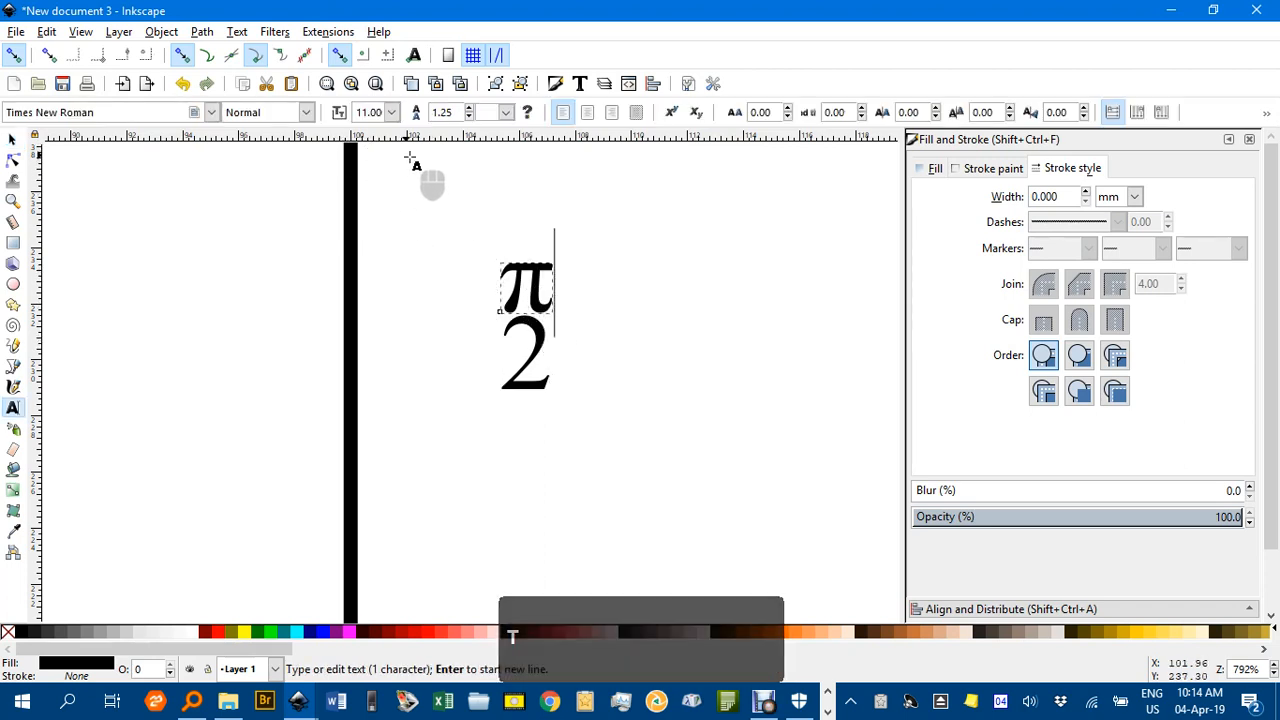
{"action": "double_click", "coordinate": [520, 273]}
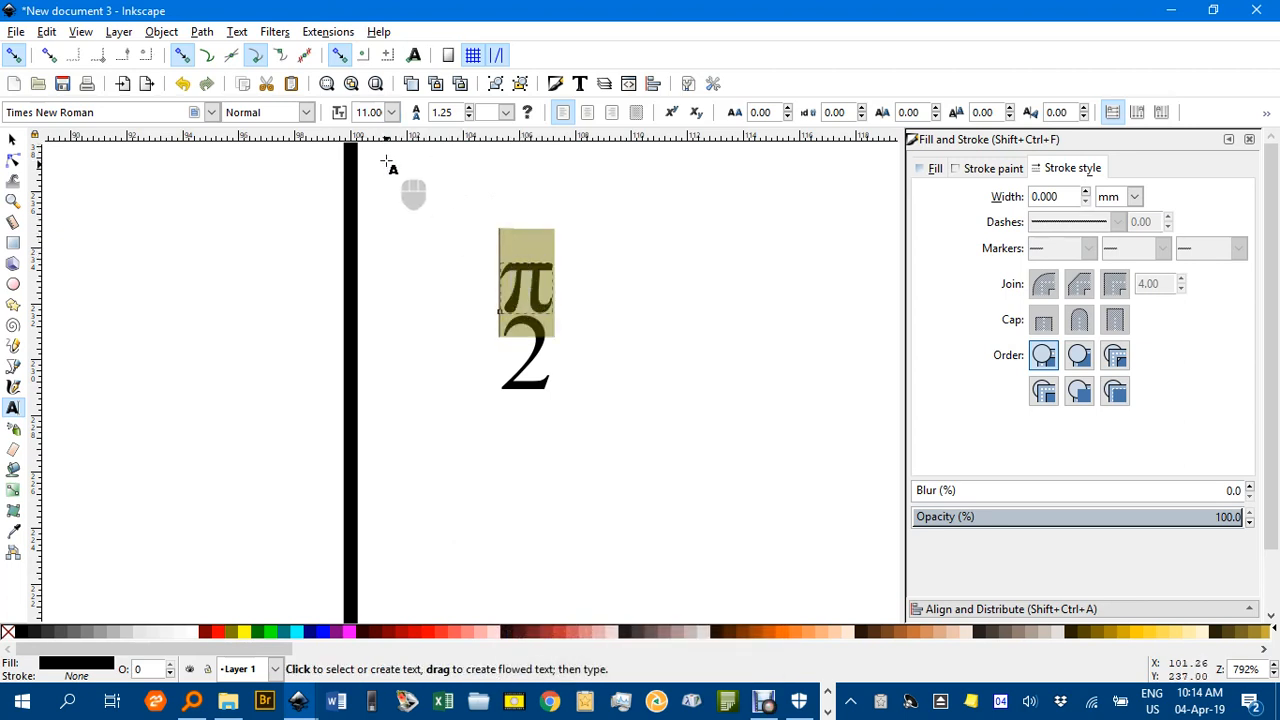
{"action": "left_click", "coordinate": [392, 112]}
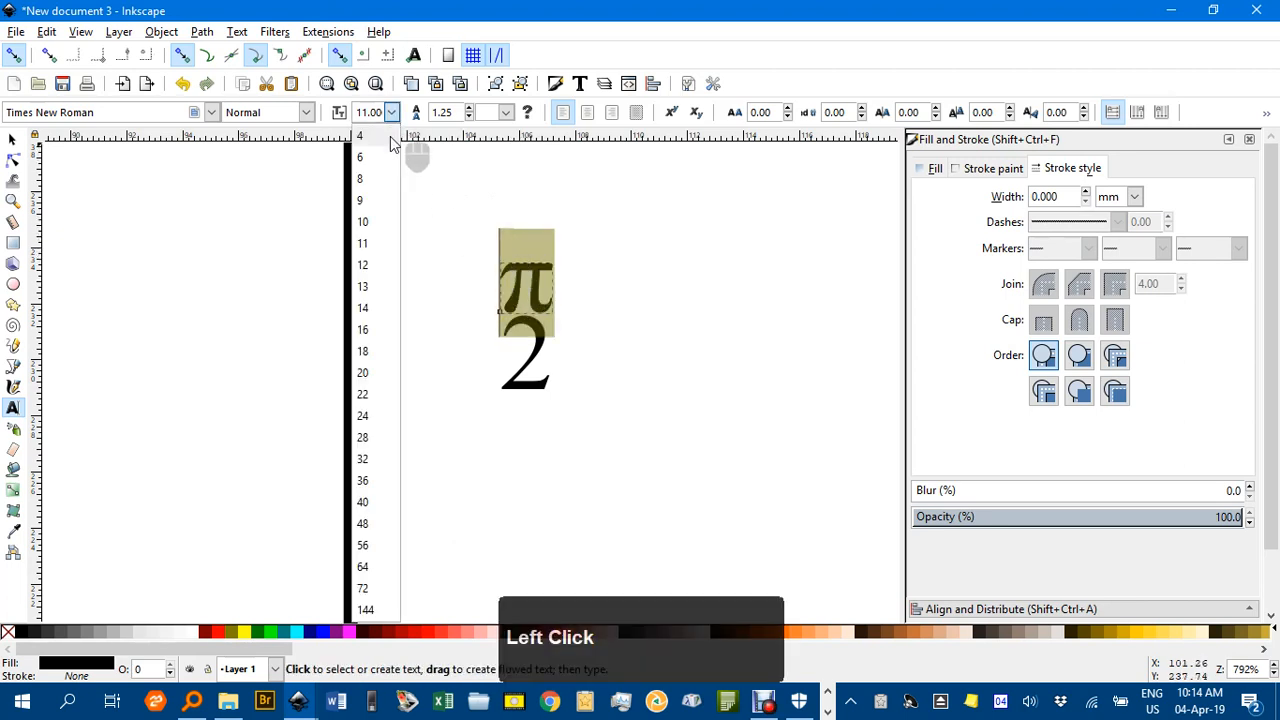
{"action": "left_click", "coordinate": [371, 266]}
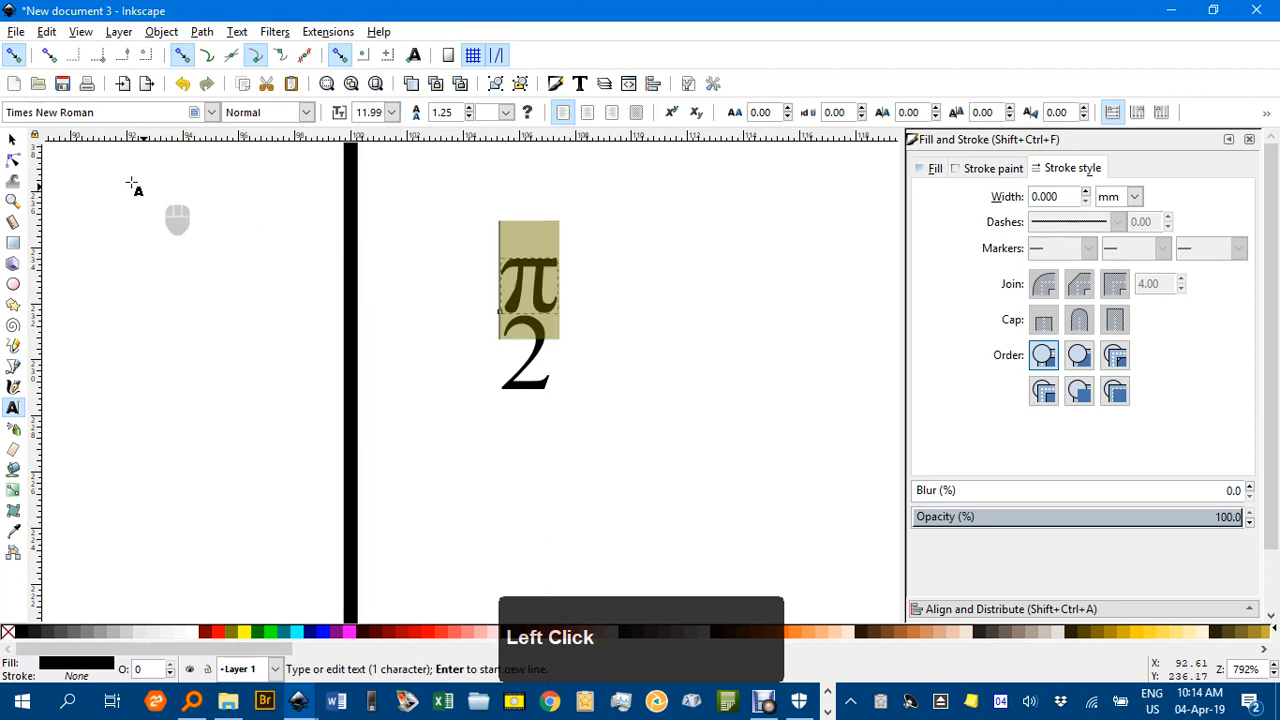
Move the π up to leave room for a fraction bar above the 2, and clear the selection.
{"action": "key", "text": "F1"}
{"action": "left_click_drag", "start_coordinate": [535, 276], "coordinate": [531, 297]}
{"action": "left_click", "coordinate": [620, 320]}
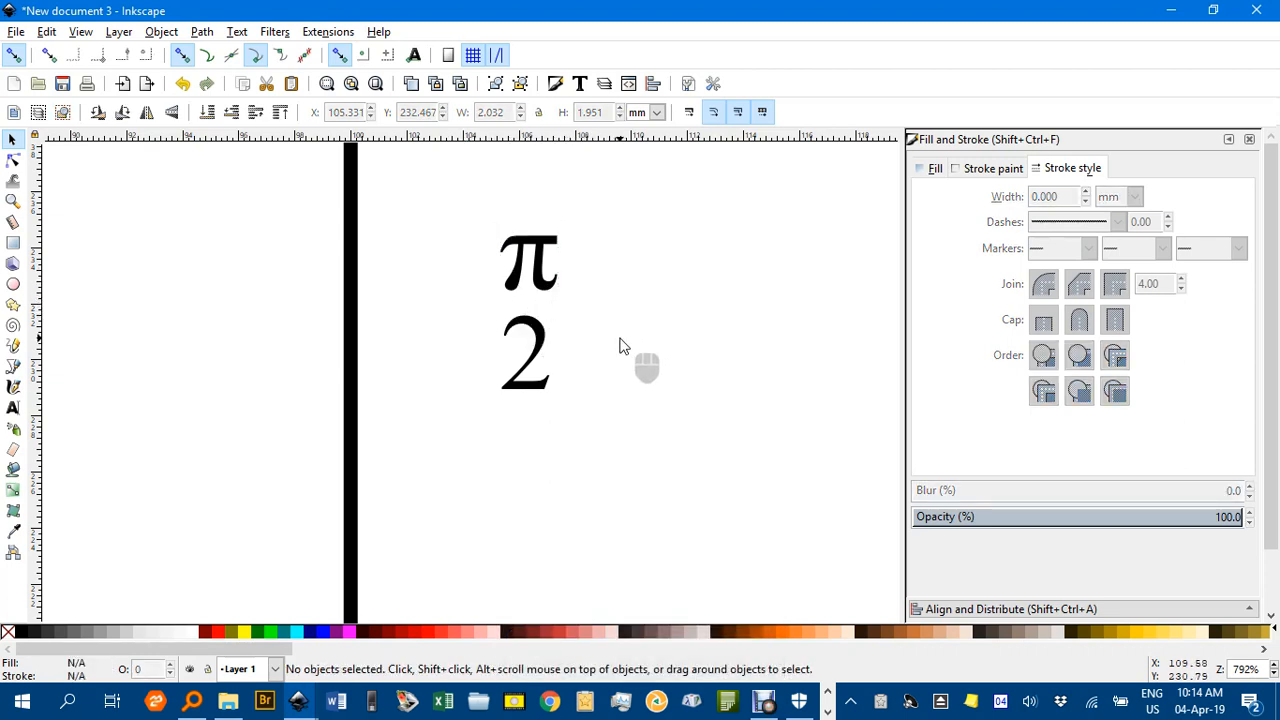
Create a separate text object beside the π and 2 containing the Unicode minus sign 2212.
{"action": "key", "text": "t"}
{"action": "left_click", "coordinate": [695, 322]}
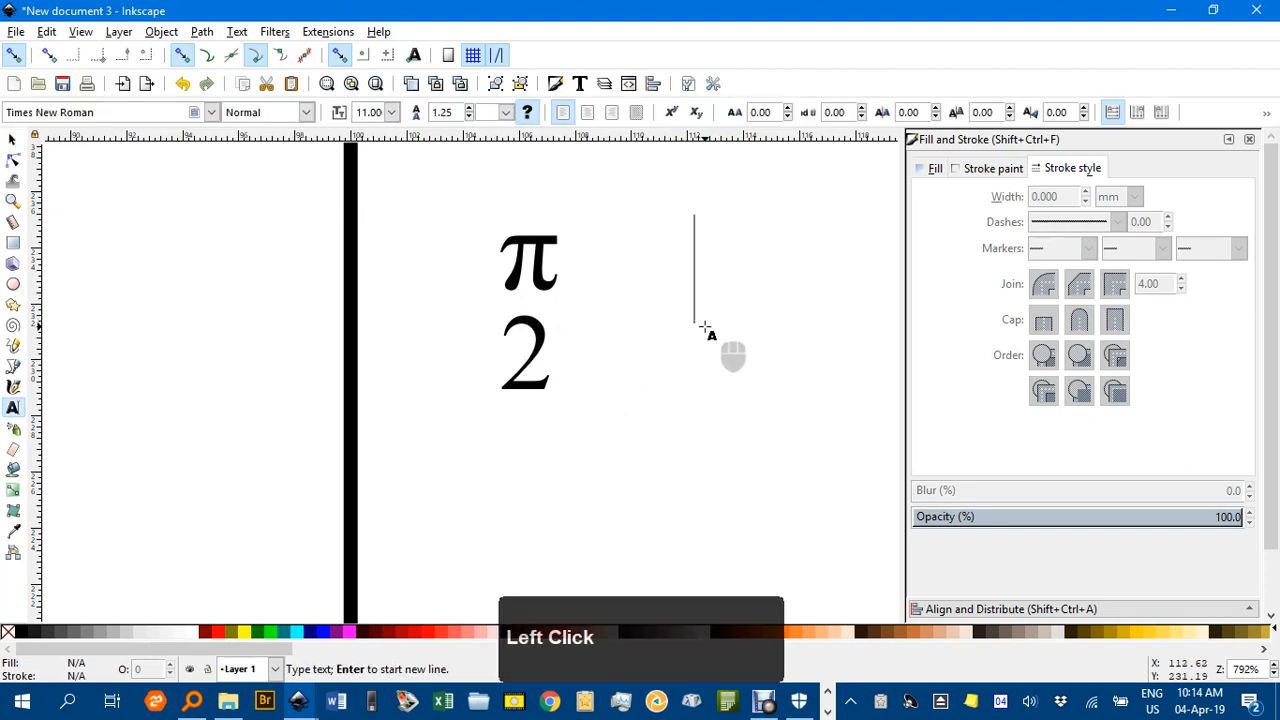
{"action": "key", "text": "ctrl+u"}
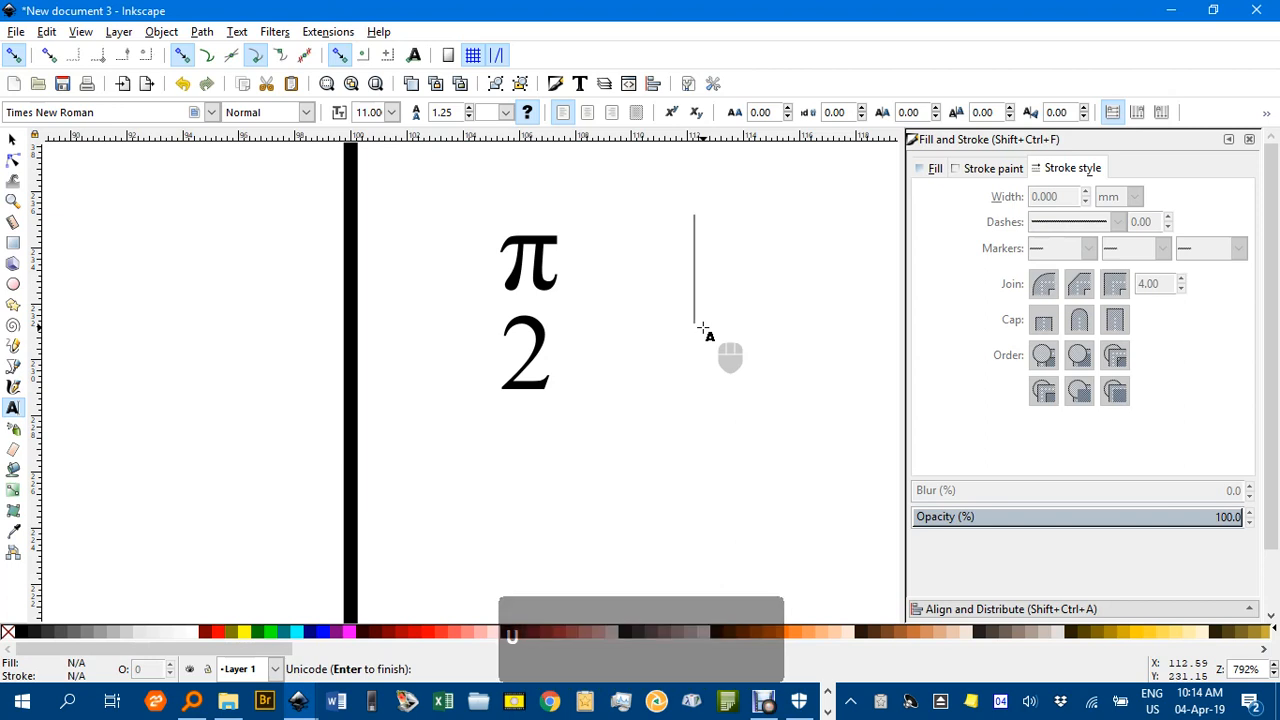
{"action": "type", "text": "2212: −"}
{"action": "key", "text": "Return"}
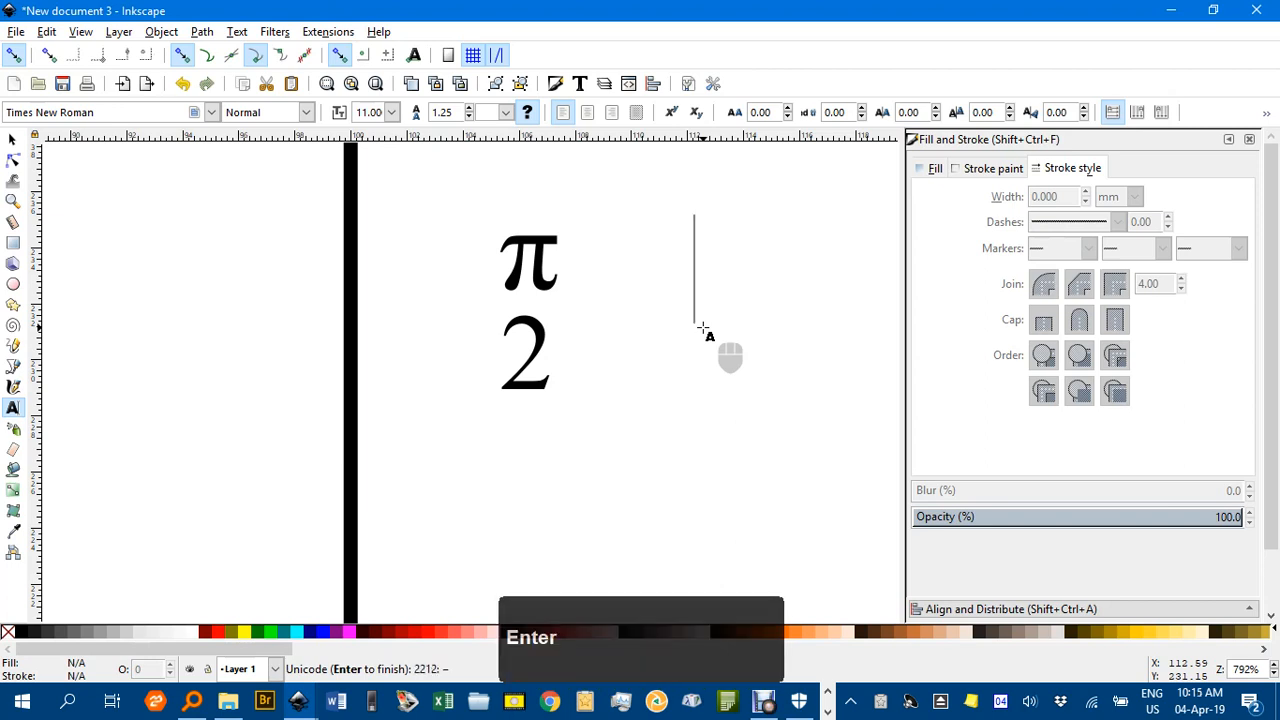
{"action": "left_click", "coordinate": [12, 139]}
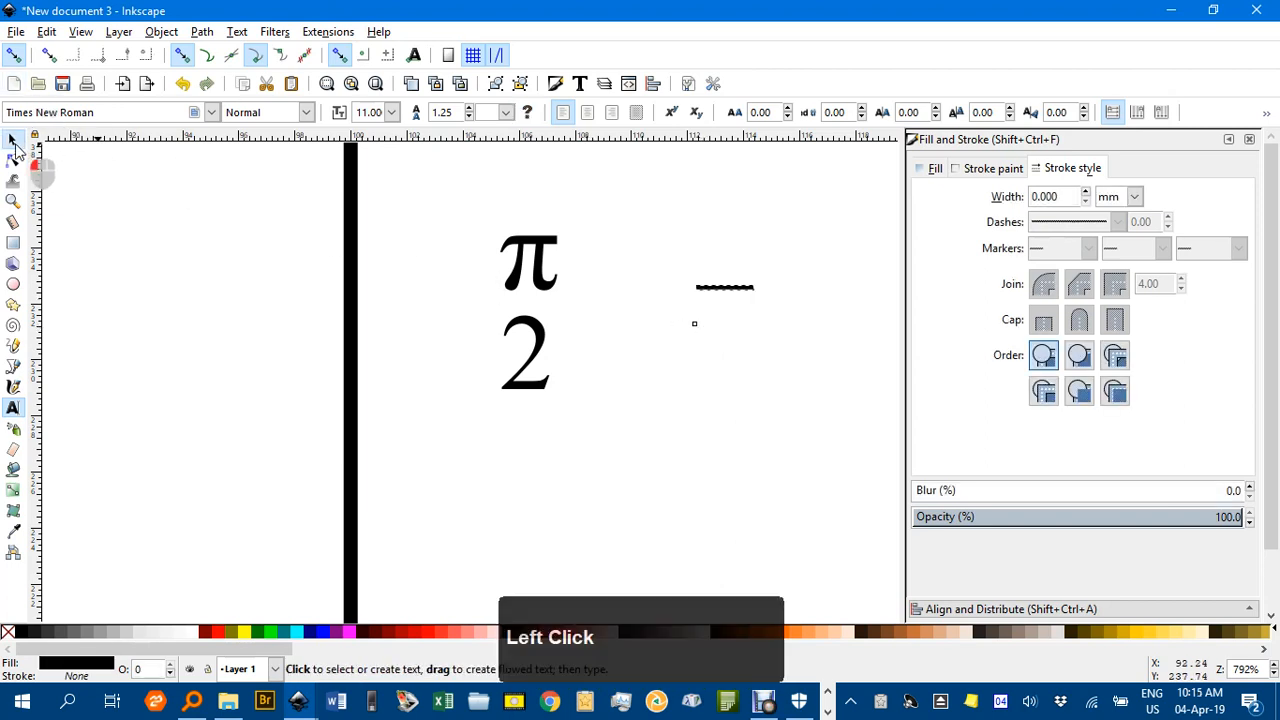
Place the minus sign between the π and the 2 as a fraction bar and stretch it to about 2.6 mm wide.
{"action": "left_click_drag", "start_coordinate": [702, 297], "coordinate": [501, 311]}
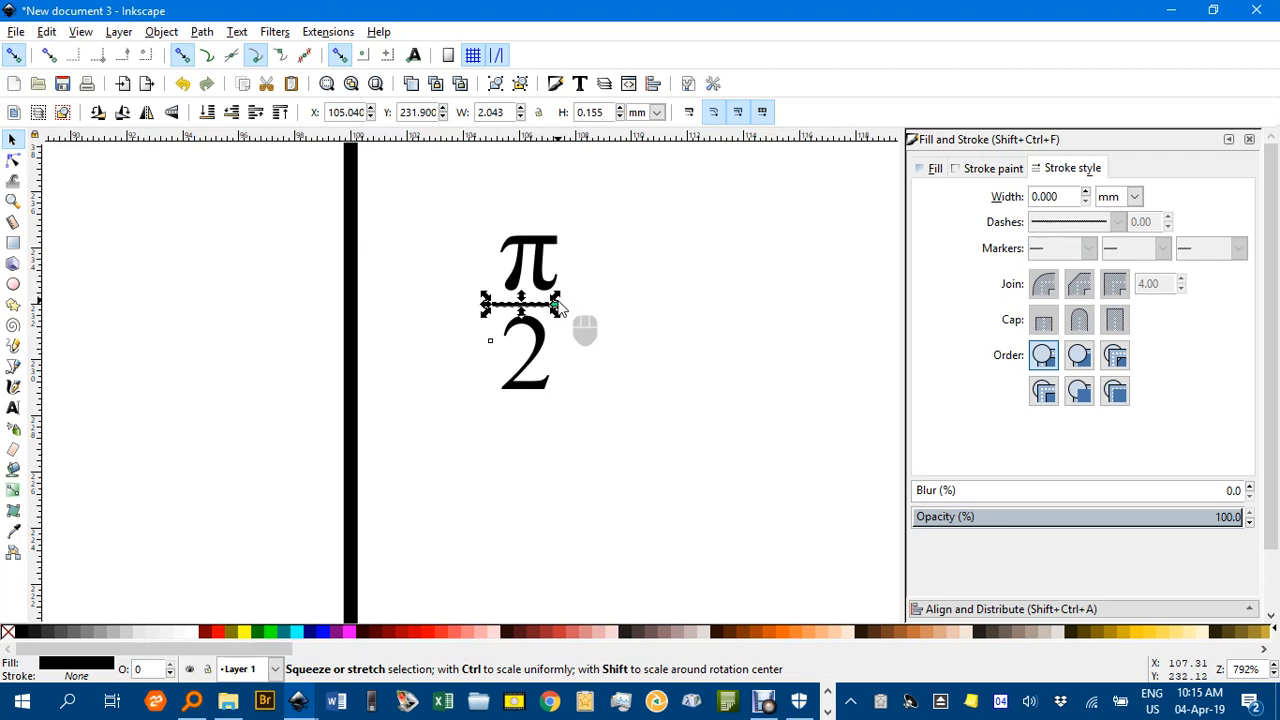
{"action": "left_click_drag", "start_coordinate": [557, 309], "coordinate": [576, 308]}
{"action": "left_click", "coordinate": [417, 209]}
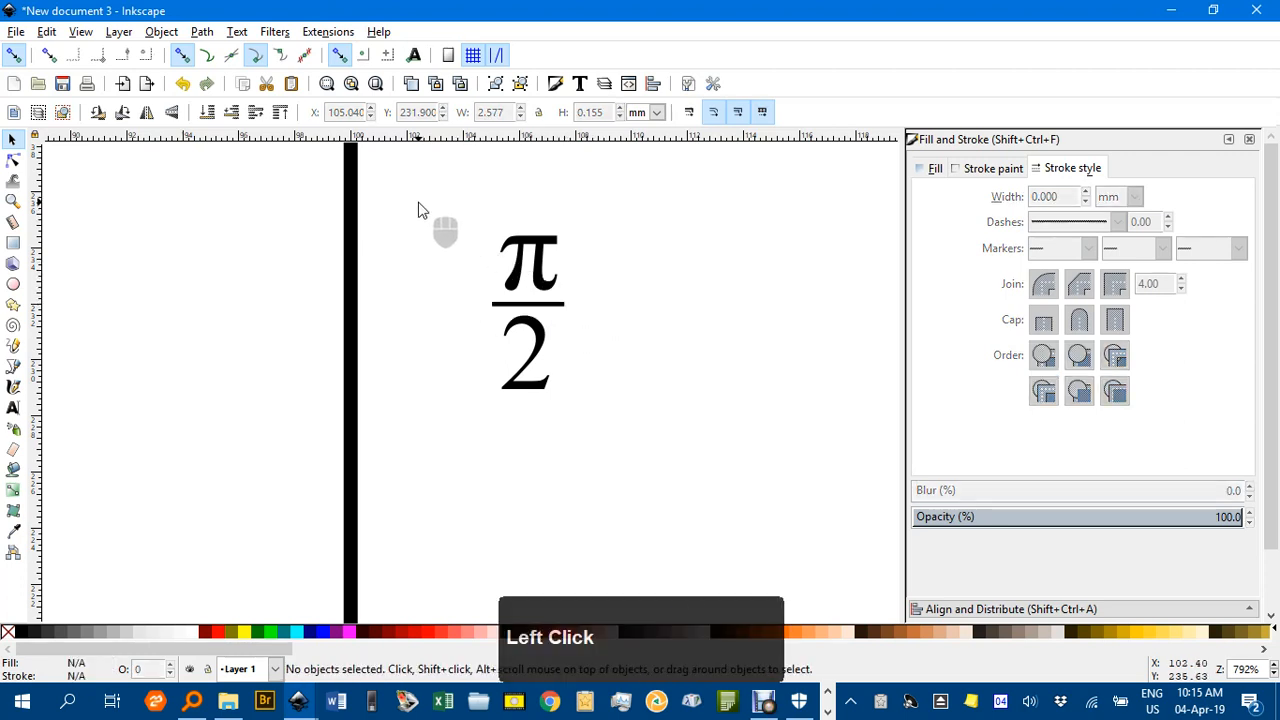
Select the π, the bar and the 2, try a red fill on them and undo it.
{"action": "left_click_drag", "start_coordinate": [437, 195], "coordinate": [612, 438]}
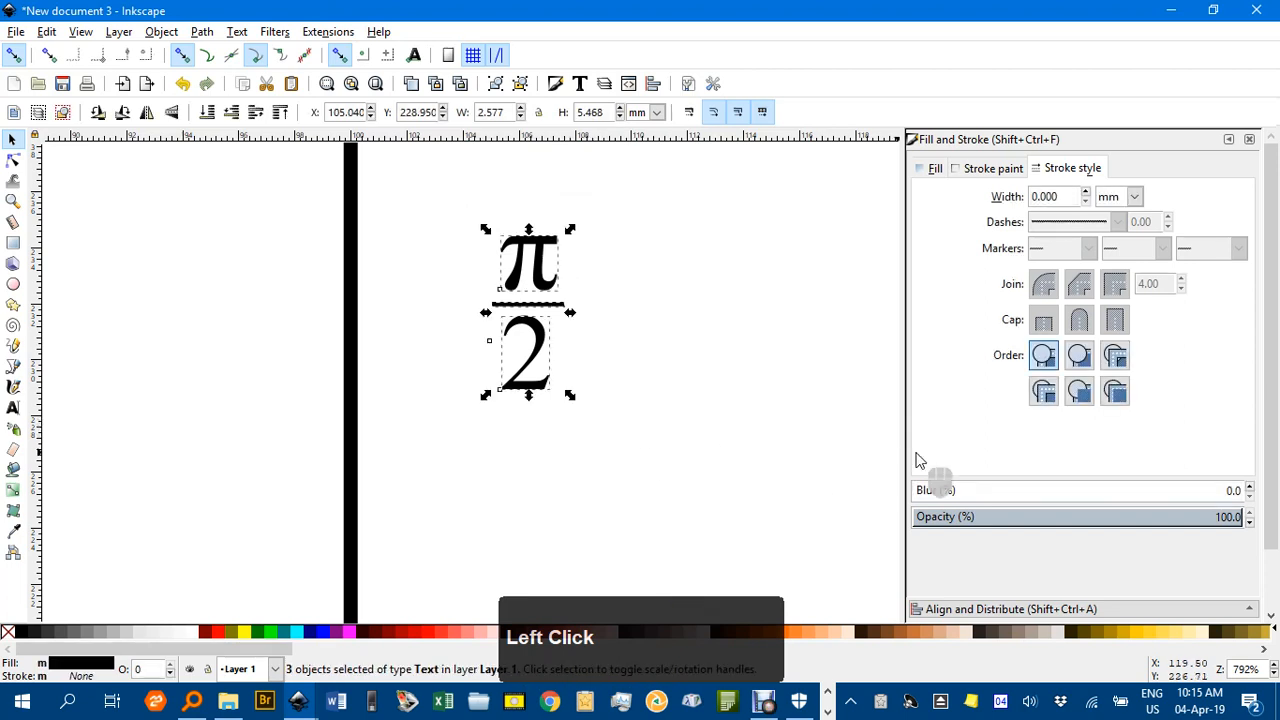
{"action": "left_click", "coordinate": [222, 639]}
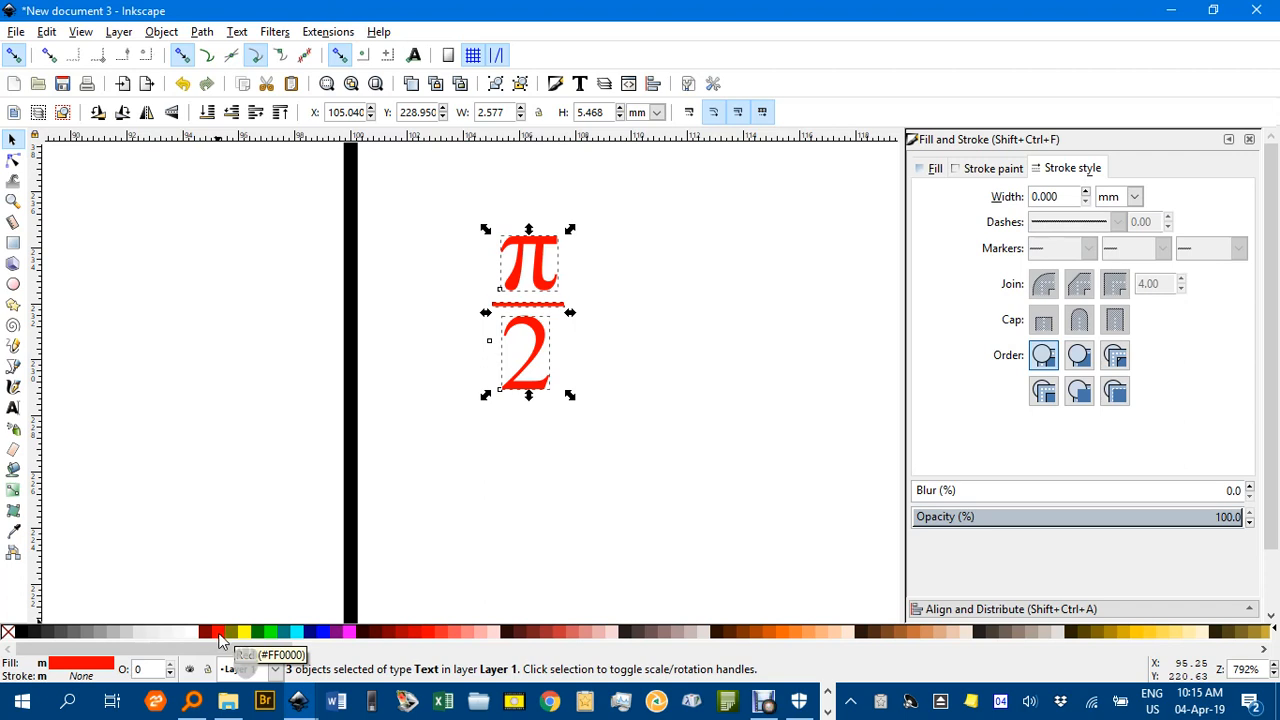
{"action": "key", "text": "ctrl+z"}
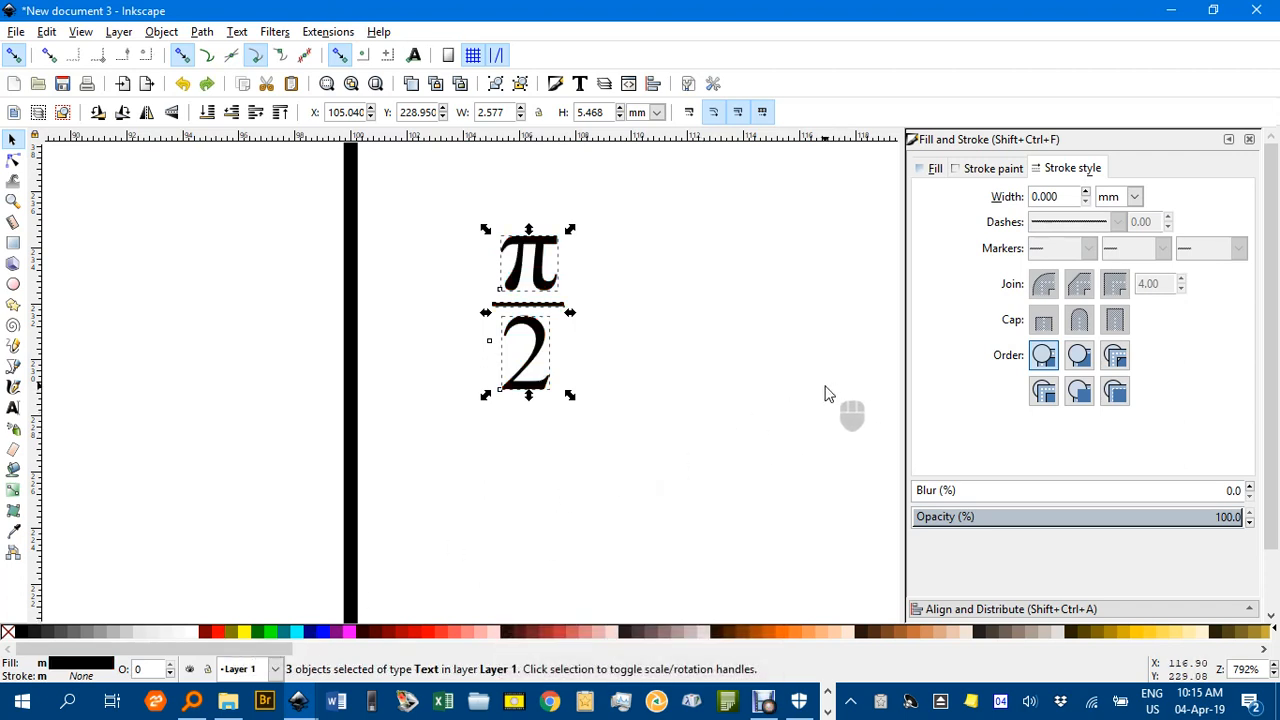
Center the π, bar and 2 on a common vertical axis with equal vertical gaps, and group them.
{"action": "left_click", "coordinate": [960, 609]}
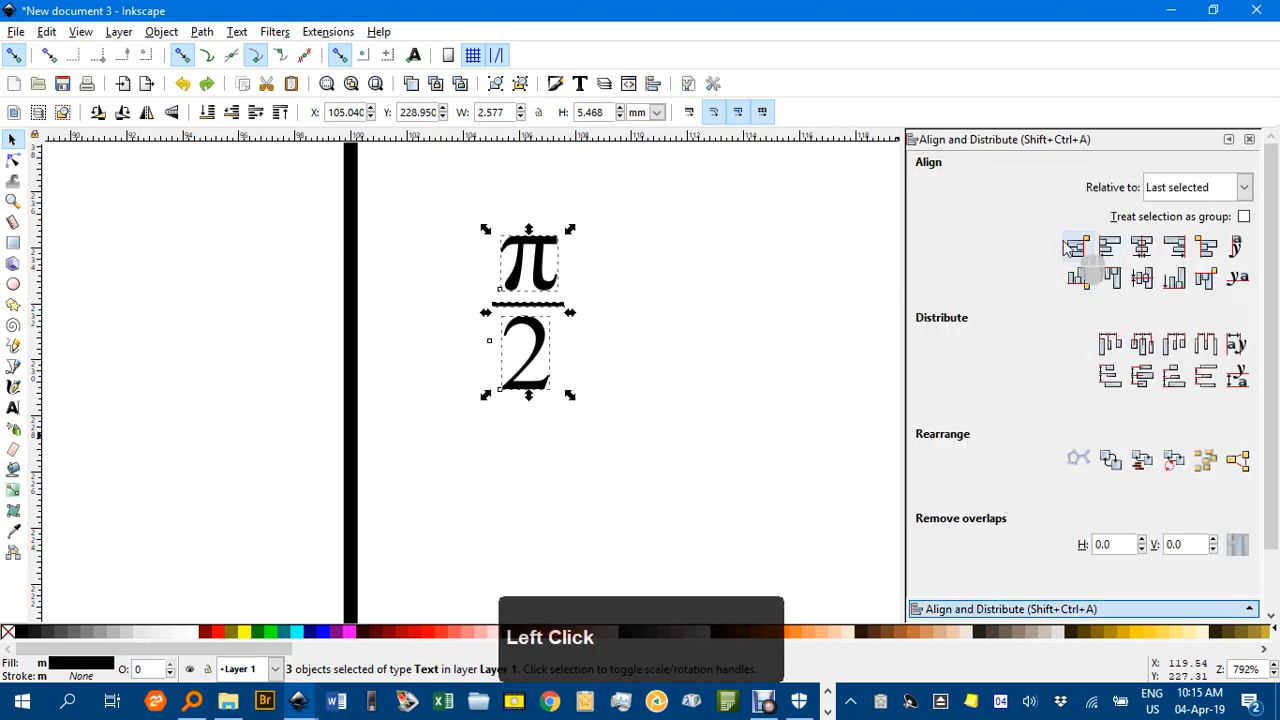
{"action": "left_click", "coordinate": [1141, 247]}
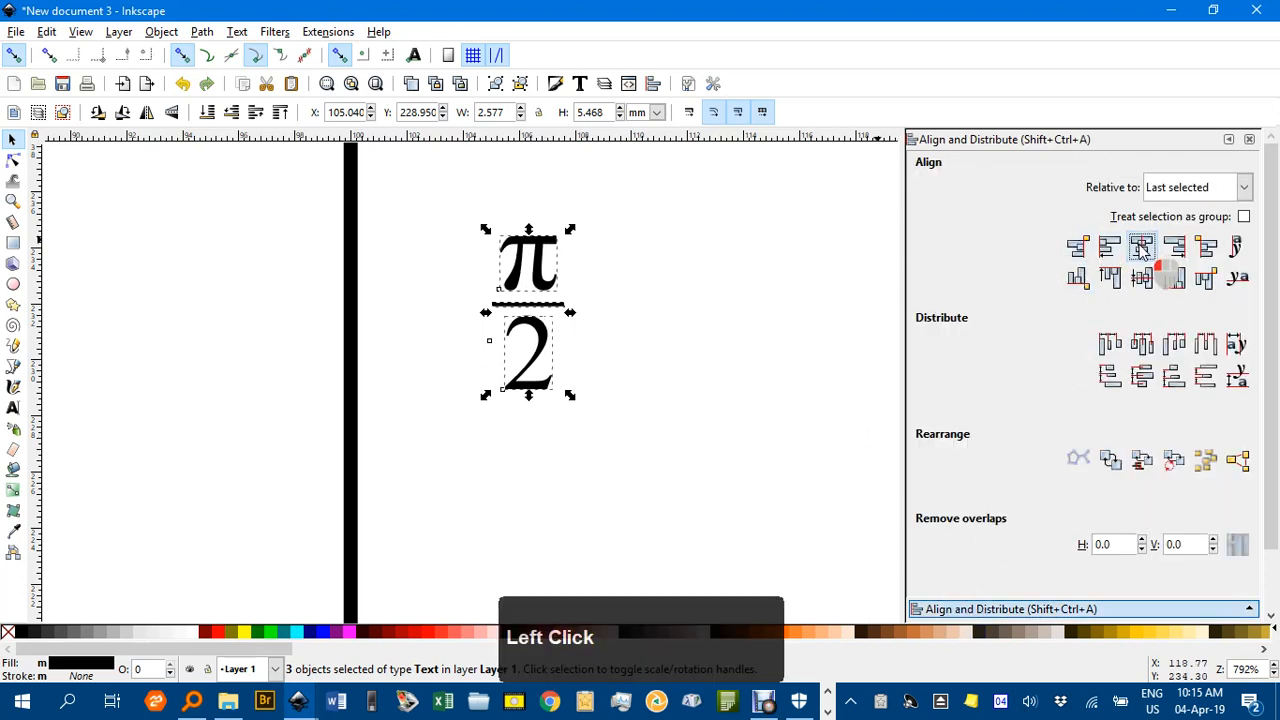
{"action": "left_click", "coordinate": [1205, 377]}
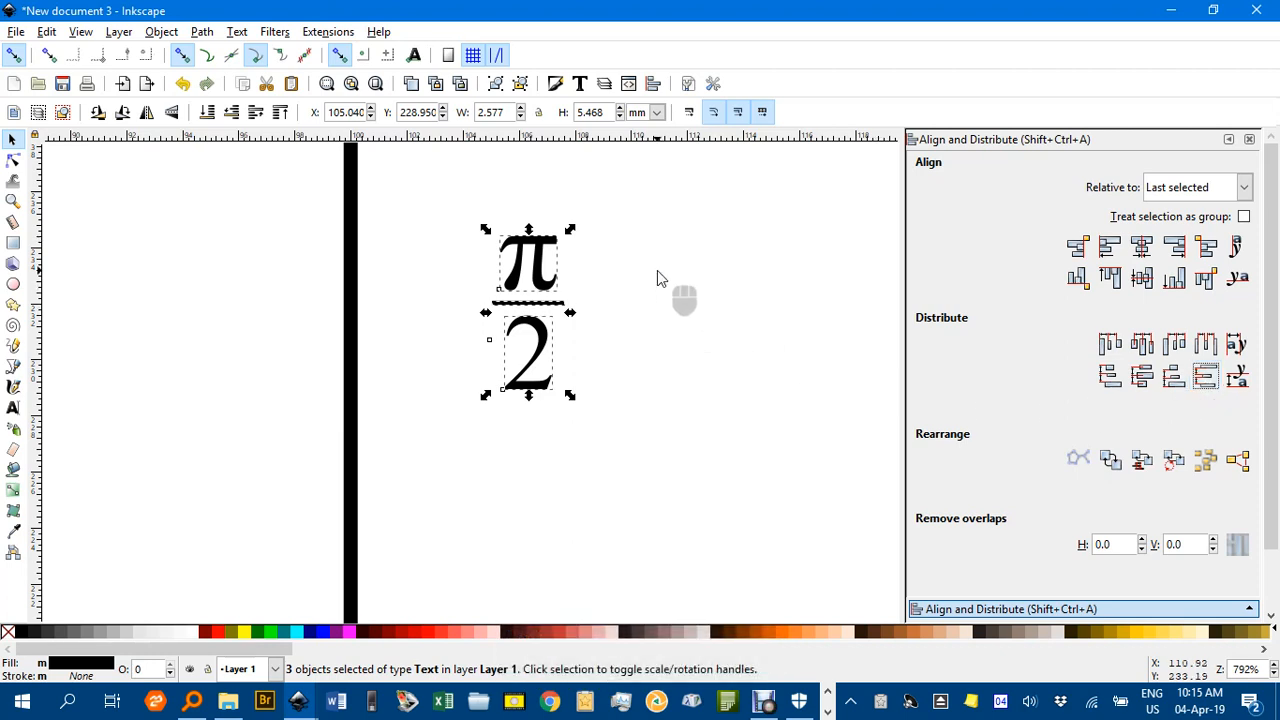
{"action": "key", "text": "ctrl+g"}
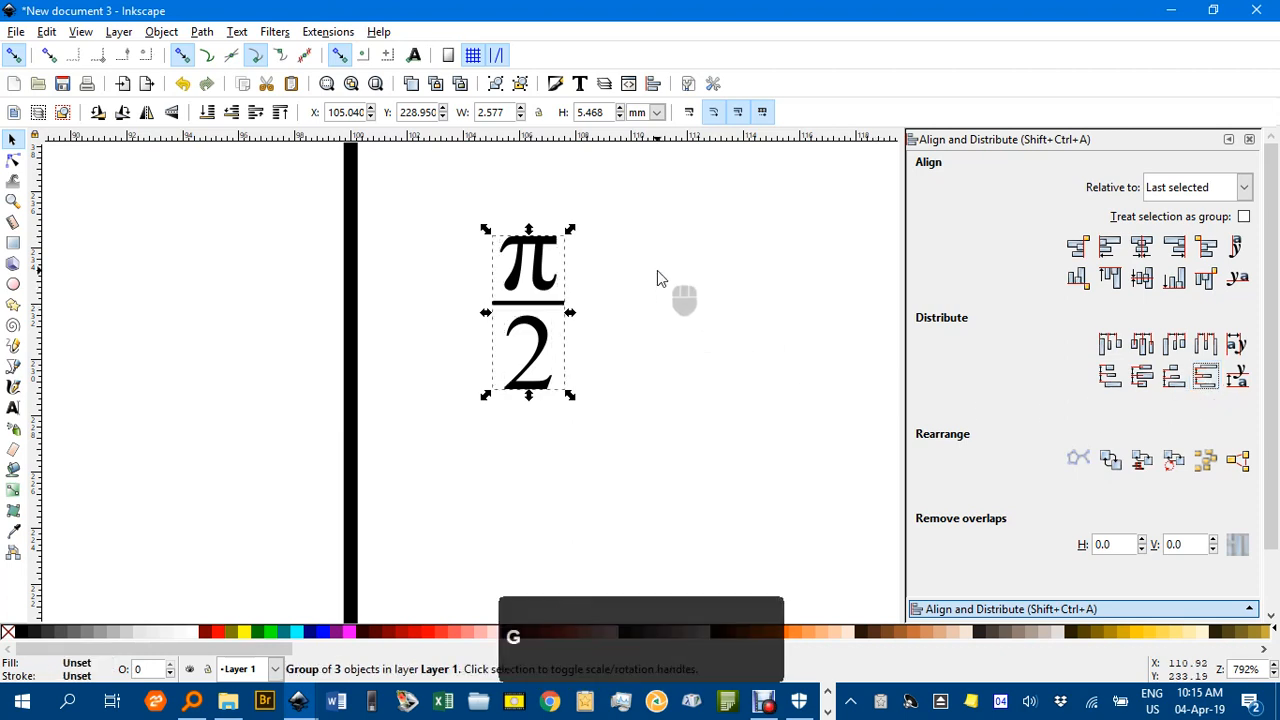
Move the π/2 group to just below the x-axis, on the y-axis side of the first positive asymptote.
{"action": "scroll", "coordinate": [659, 315], "scroll_direction": "down", "scroll_amount": 3, "text": "ctrl"}
{"action": "middle_click", "coordinate": [654, 331]}
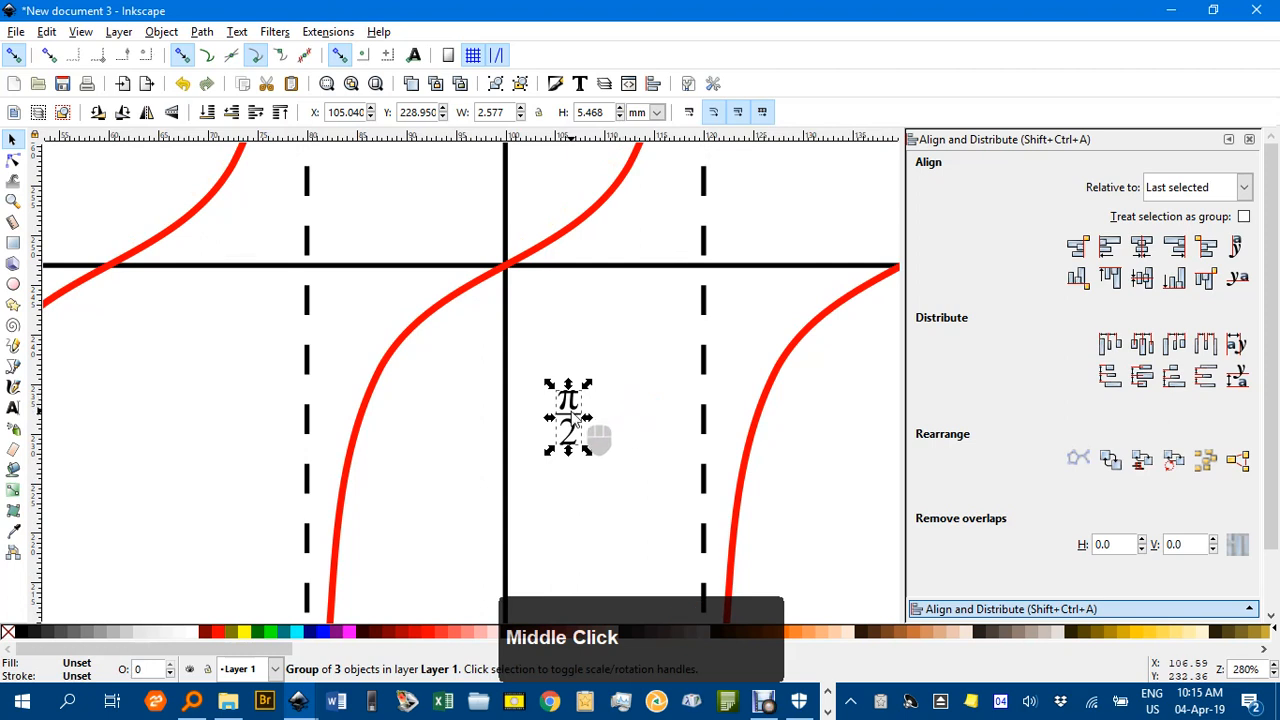
{"action": "left_click_drag", "start_coordinate": [572, 418], "coordinate": [661, 307]}
{"action": "left_click_drag", "start_coordinate": [568, 420], "coordinate": [683, 312]}
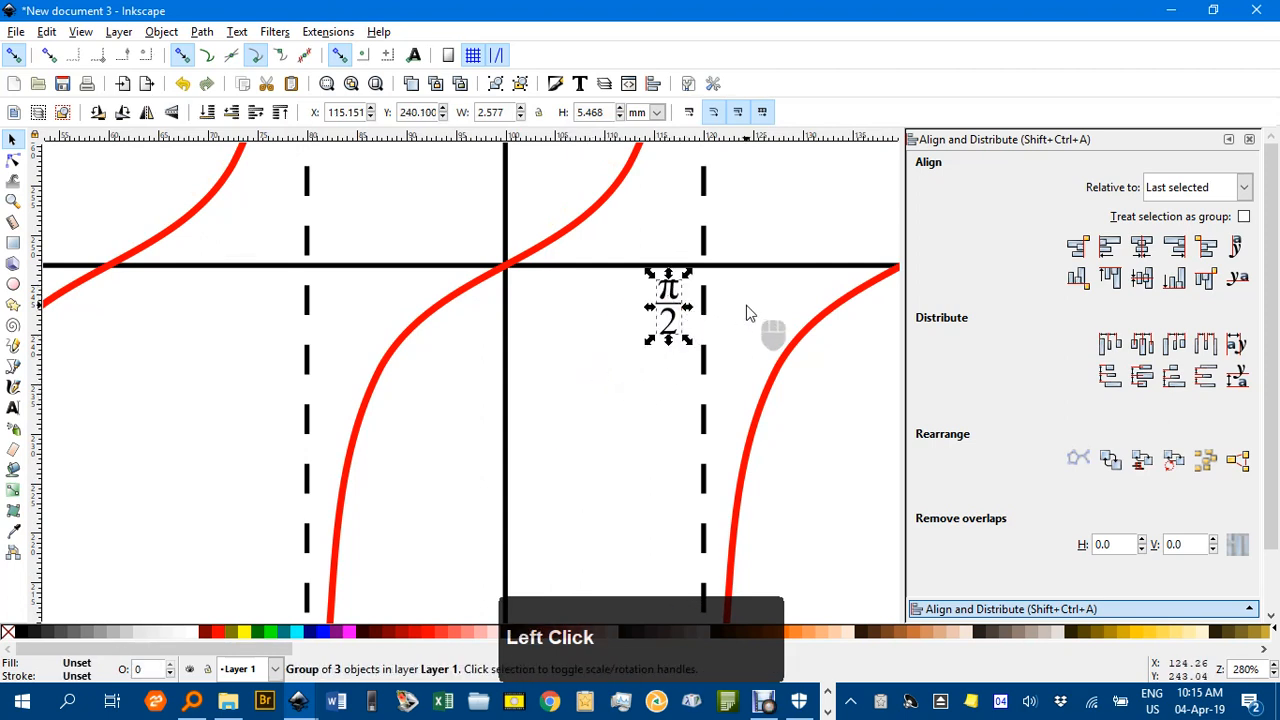
{"action": "left_click", "coordinate": [795, 358]}
Copy the π/2 label horizontally to the first positive x-intercept, the second positive asymptote and the end of the last branch.
{"action": "scroll", "coordinate": [808, 394], "scroll_direction": "down", "scroll_amount": 4, "text": "ctrl"}
{"action": "middle_click", "coordinate": [643, 381]}
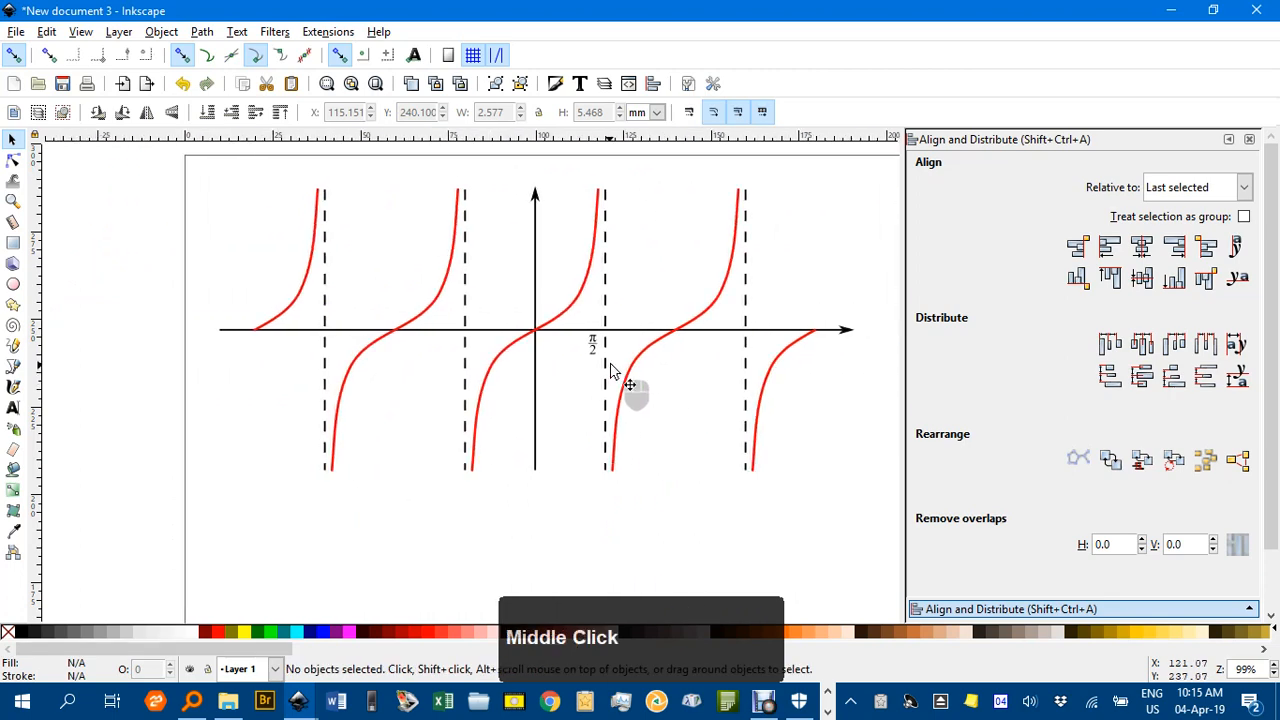
{"action": "scroll", "coordinate": [625, 346], "scroll_direction": "up", "scroll_amount": 3, "text": "ctrl"}
{"action": "middle_click", "coordinate": [623, 346]}
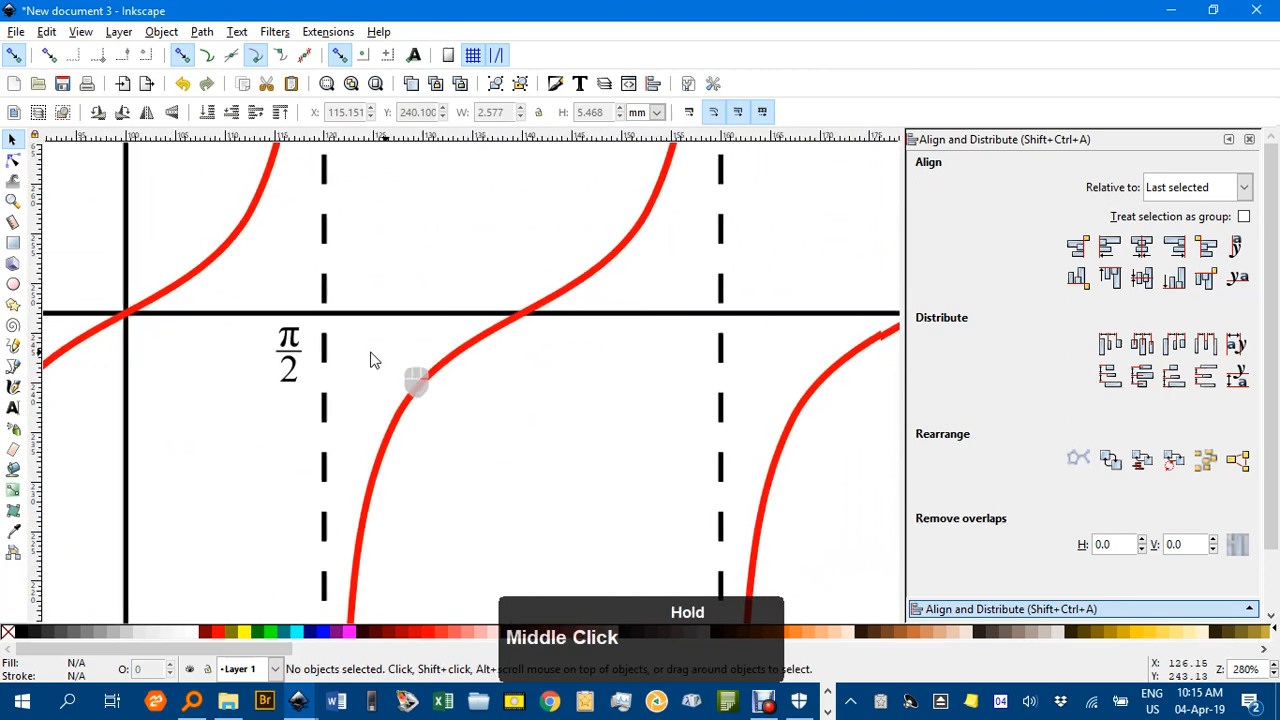
{"action": "left_click", "coordinate": [305, 369]}
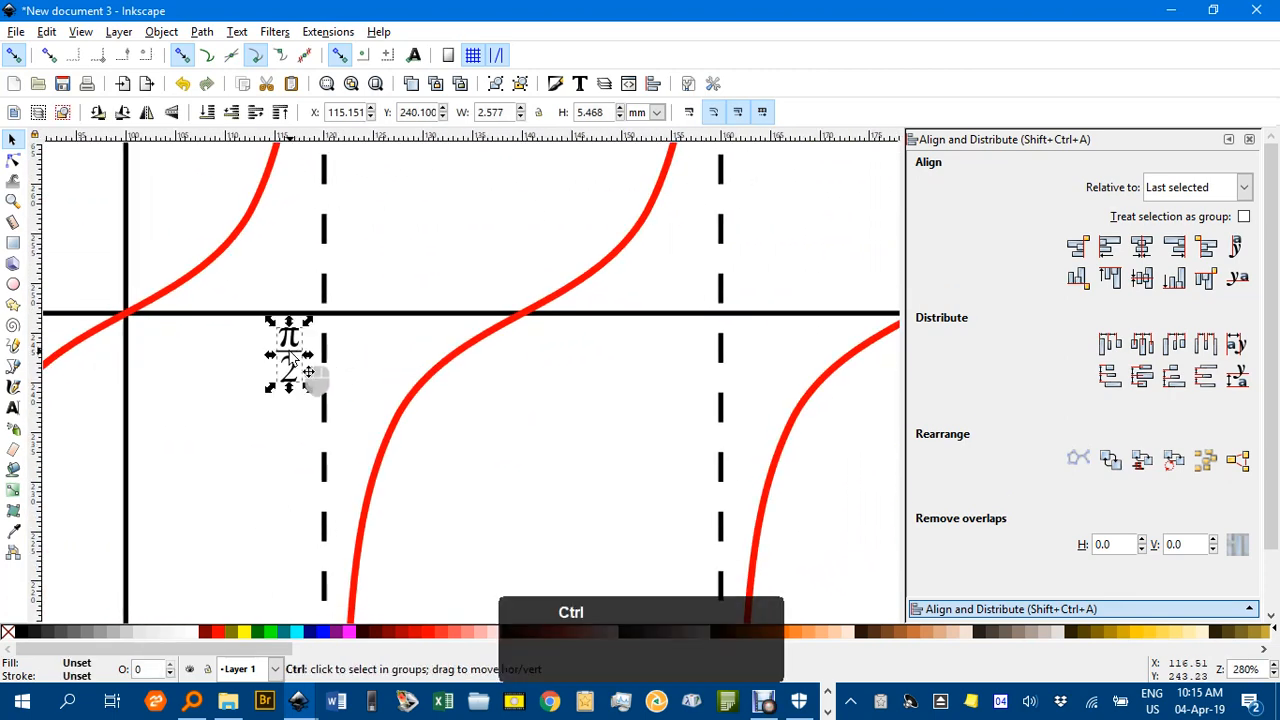
{"action": "left_click_drag", "start_coordinate": [293, 358], "coordinate": [402, 384], "text": "ctrl"}
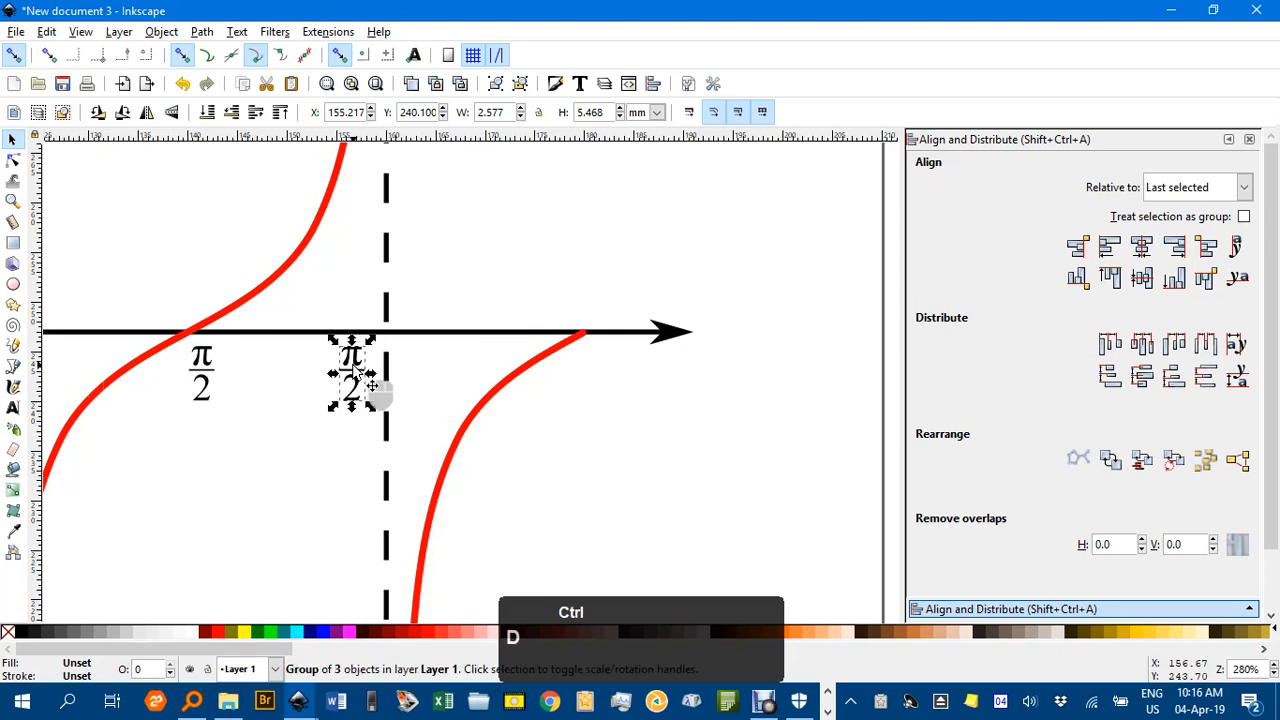
{"action": "mouse_move", "coordinate": [352, 372]}
{"action": "left_mouse_down"}
{"action": "mouse_move", "coordinate": [612, 410]}
{"action": "mouse_move", "coordinate": [738, 383]}
{"action": "mouse_move", "coordinate": [957, 383]}
{"action": "mouse_move", "coordinate": [350, 374]}
{"action": "left_mouse_up"}
{"action": "left_click_drag", "start_coordinate": [640, 374], "coordinate": [551, 367]}
Delete the 2 and the fraction bar from the label at the first positive x-intercept, keeping only π.
{"action": "scroll", "coordinate": [555, 372], "scroll_direction": "down", "scroll_amount": 2}
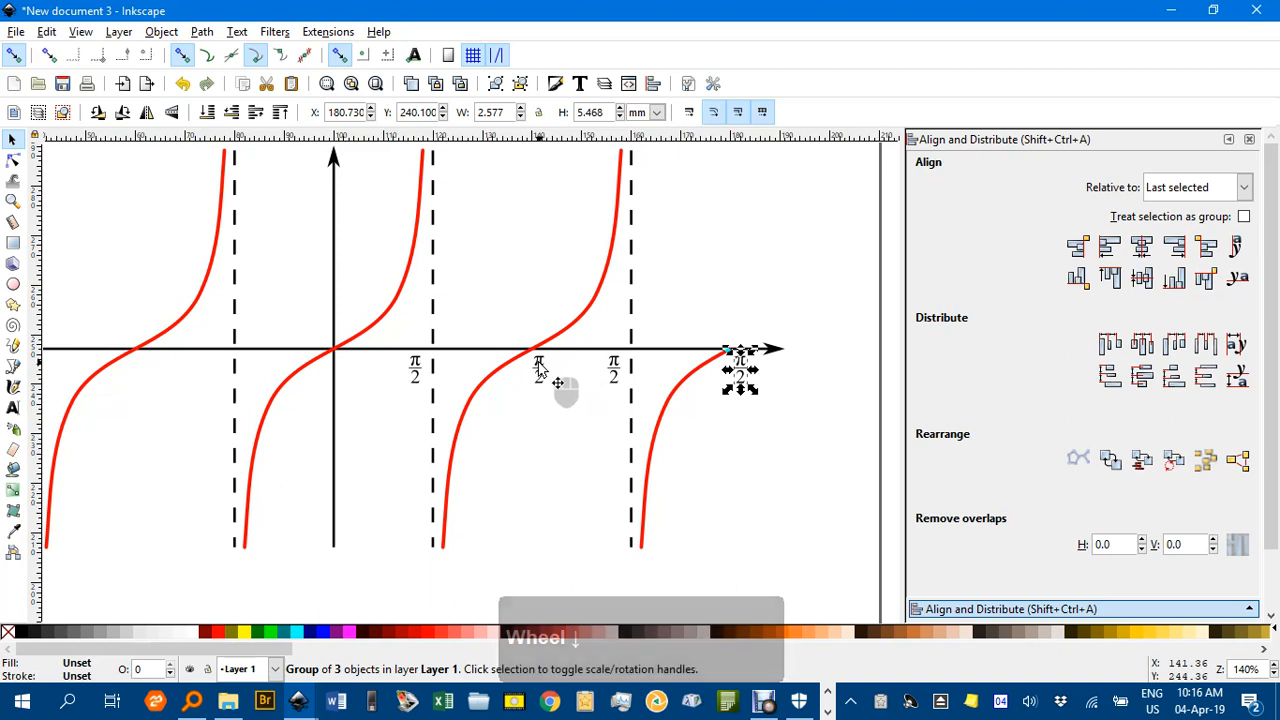
{"action": "scroll", "coordinate": [538, 370], "scroll_direction": "up", "scroll_amount": 3}
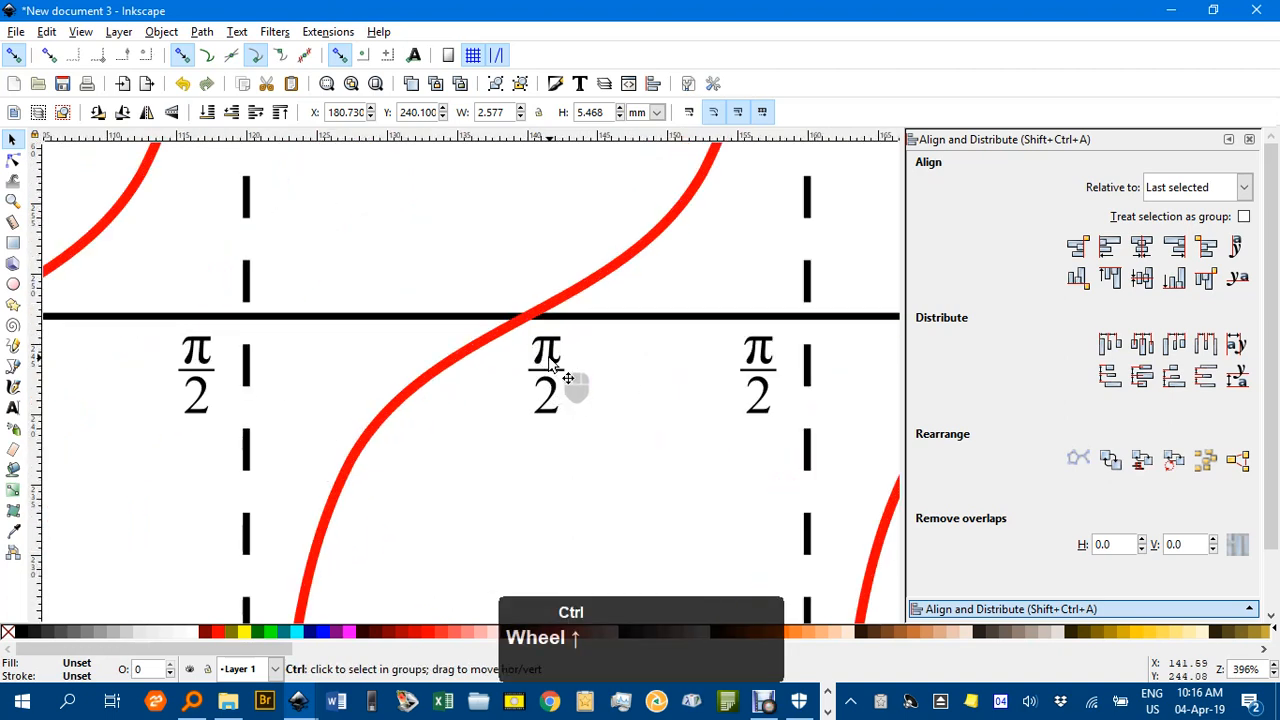
{"action": "left_click", "coordinate": [556, 398], "text": "ctrl"}
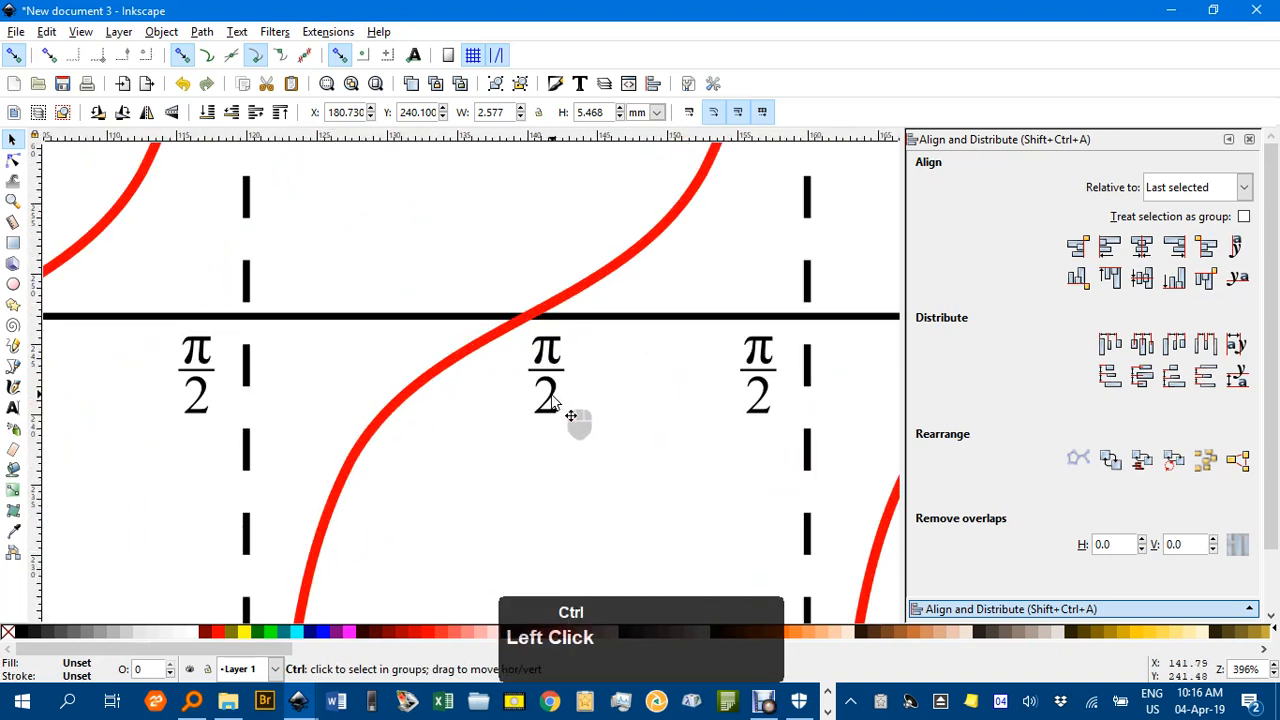
{"action": "key", "text": "Delete"}
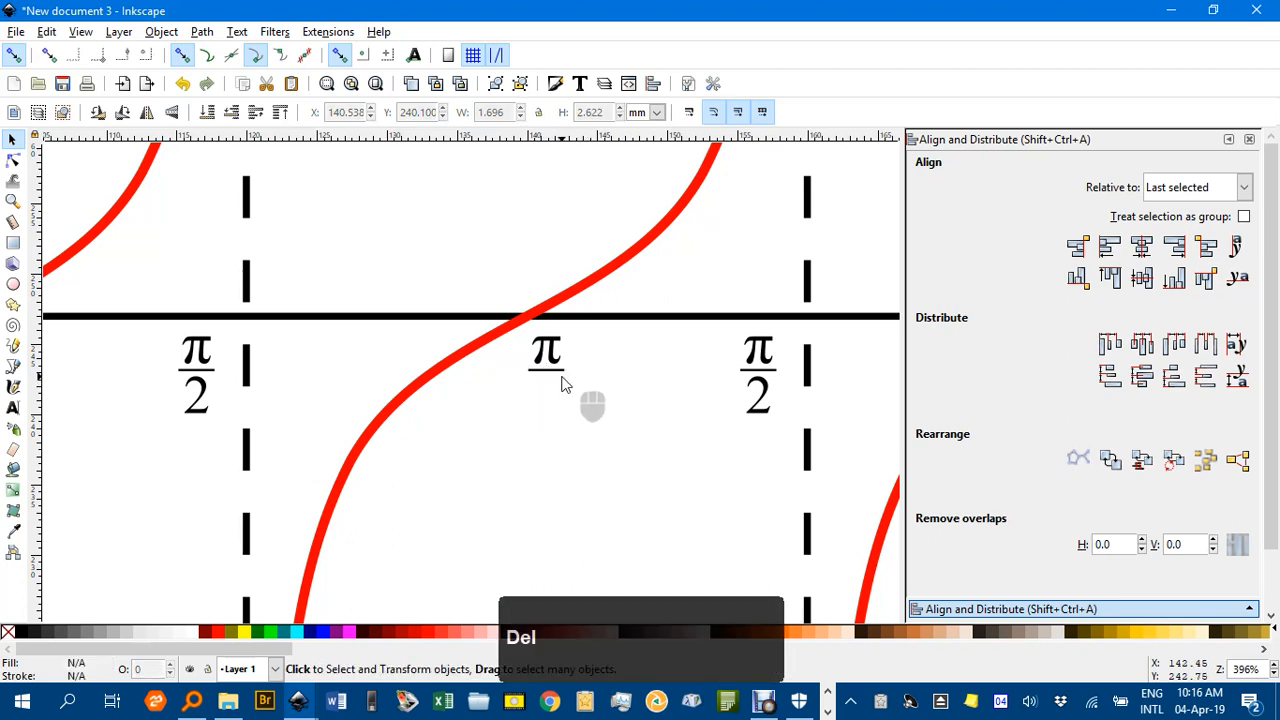
{"action": "left_click", "coordinate": [562, 375], "text": "ctrl"}
{"action": "key", "text": "Delete"}
Insert a 3 before the π in the label at the second positive asymptote and set its font size to 11 pt.
{"action": "key", "text": "t"}
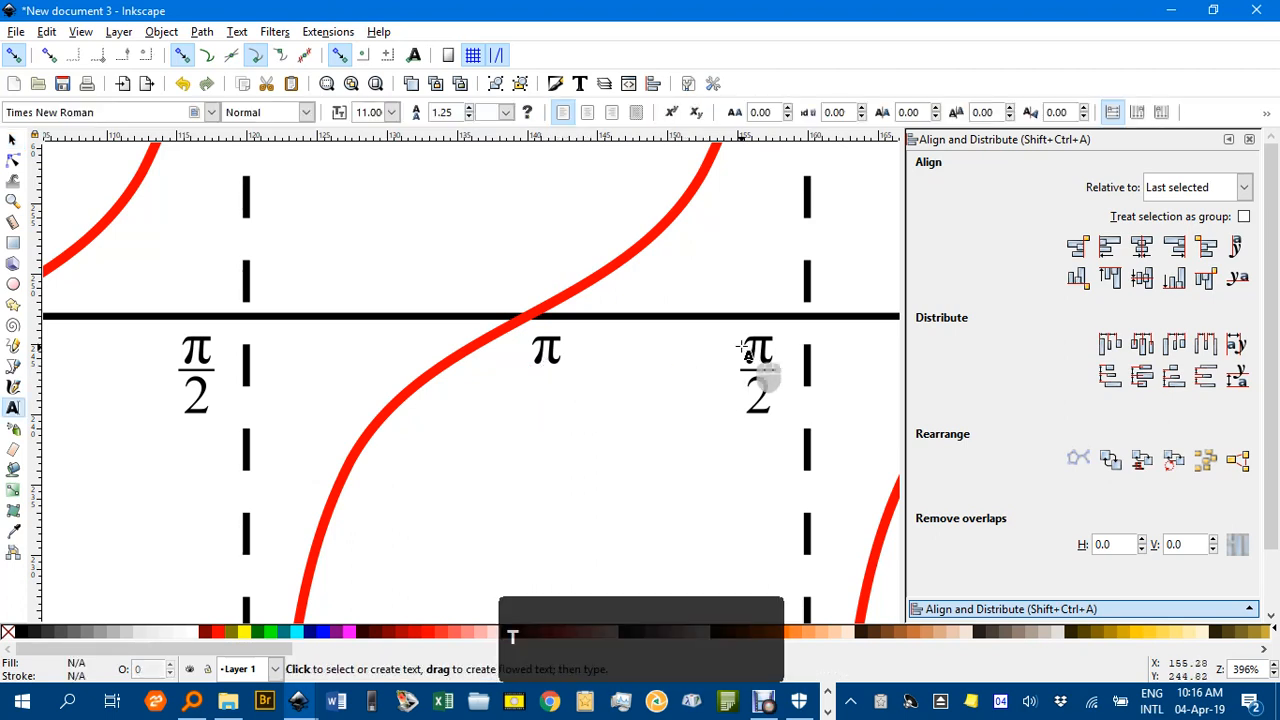
{"action": "left_click", "coordinate": [755, 354]}
{"action": "type", "text": "3"}
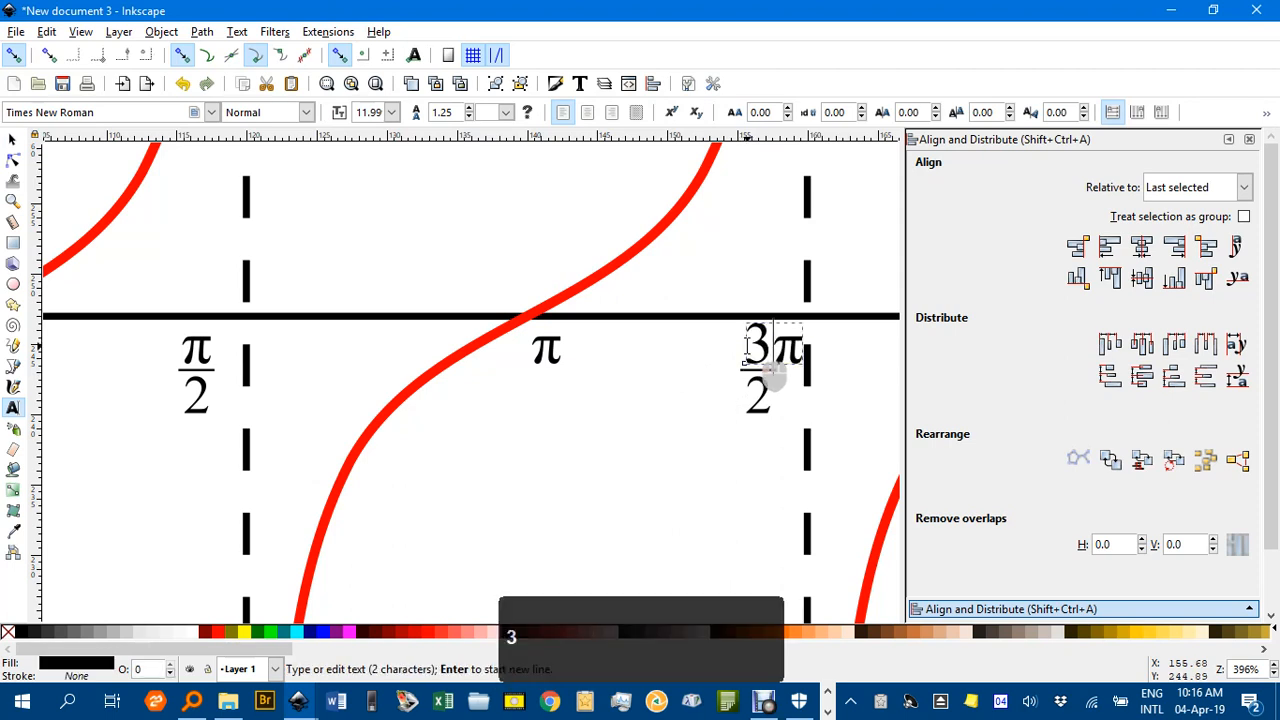
{"action": "left_click_drag", "start_coordinate": [770, 350], "coordinate": [744, 350]}
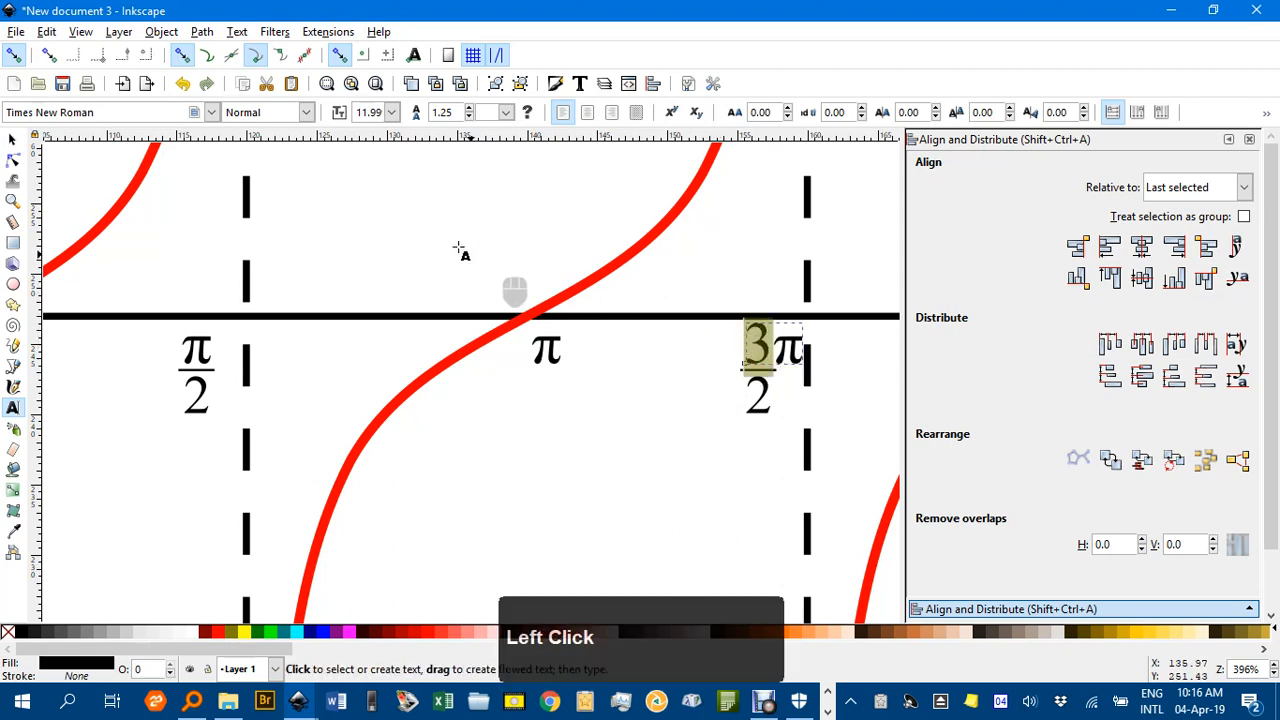
{"action": "left_click", "coordinate": [391, 112]}
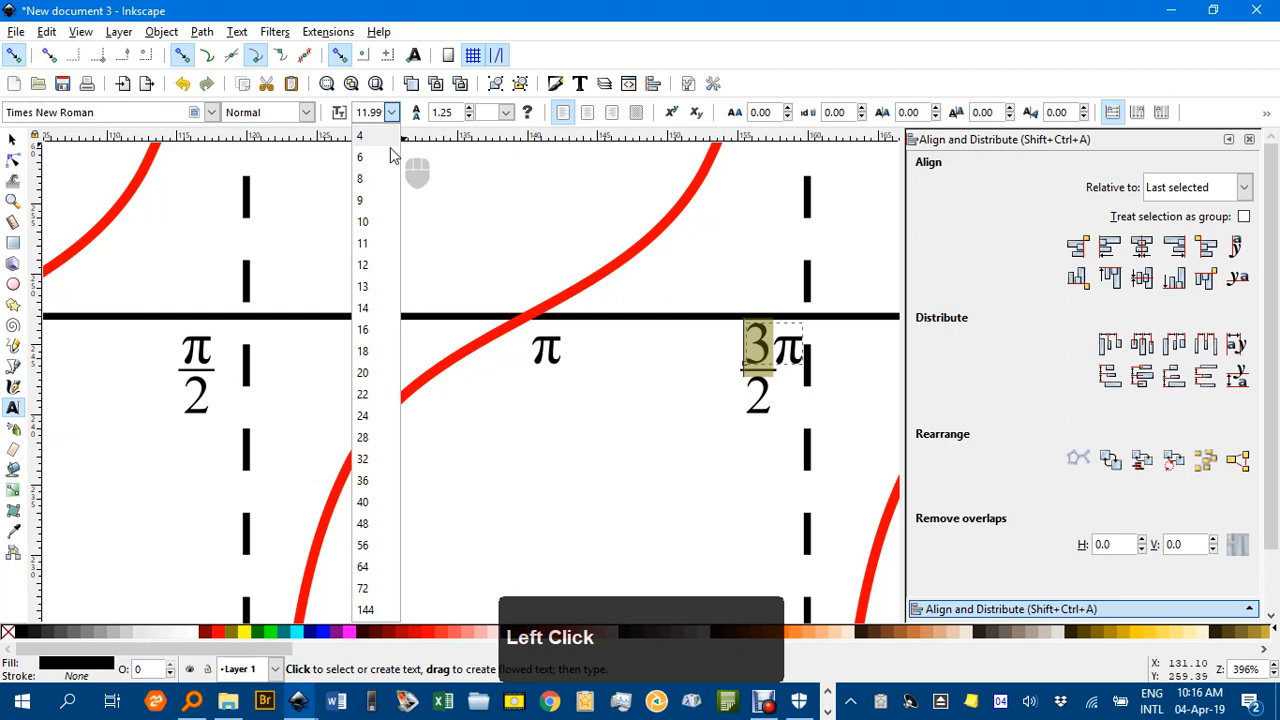
{"action": "left_click", "coordinate": [375, 256]}
{"action": "left_click", "coordinate": [12, 140]}
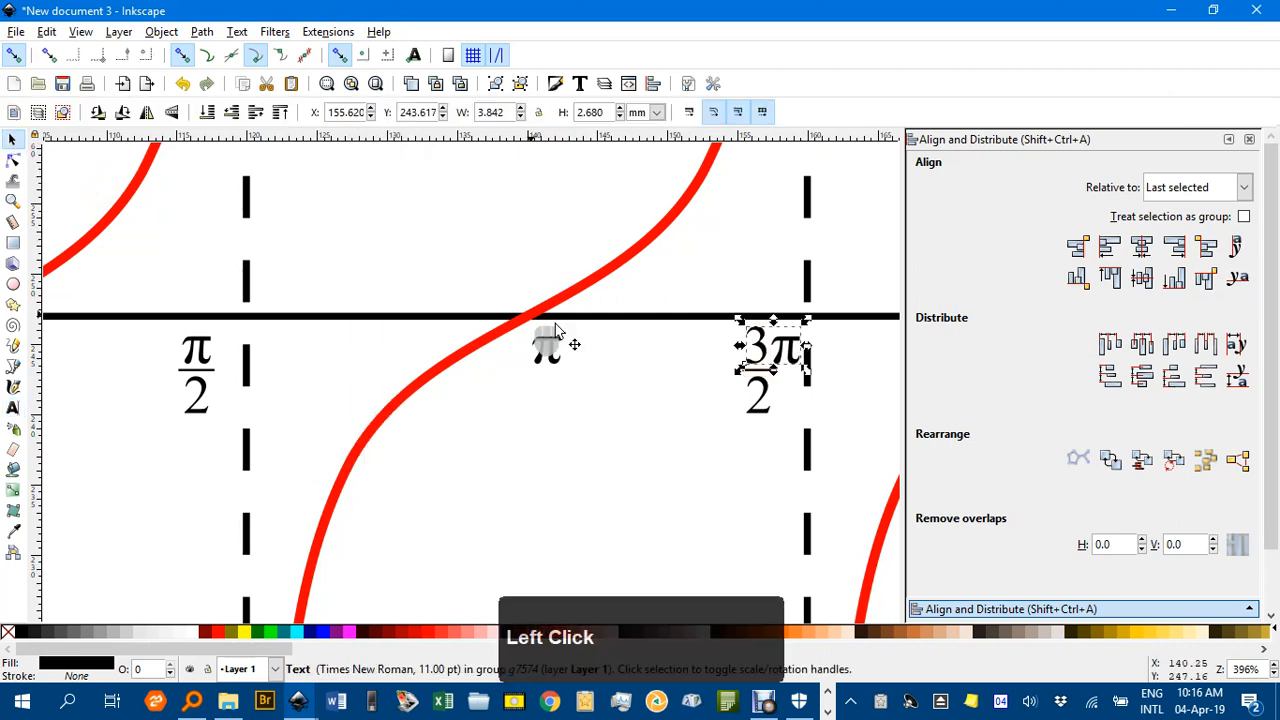
Shift the 3π numerator toward the y-axis and widen its fraction bar on both sides to about 4.4 mm.
{"action": "left_click_drag", "start_coordinate": [689, 364], "coordinate": [518, 340]}
{"action": "scroll", "coordinate": [541, 357], "scroll_direction": "up", "scroll_amount": 2}
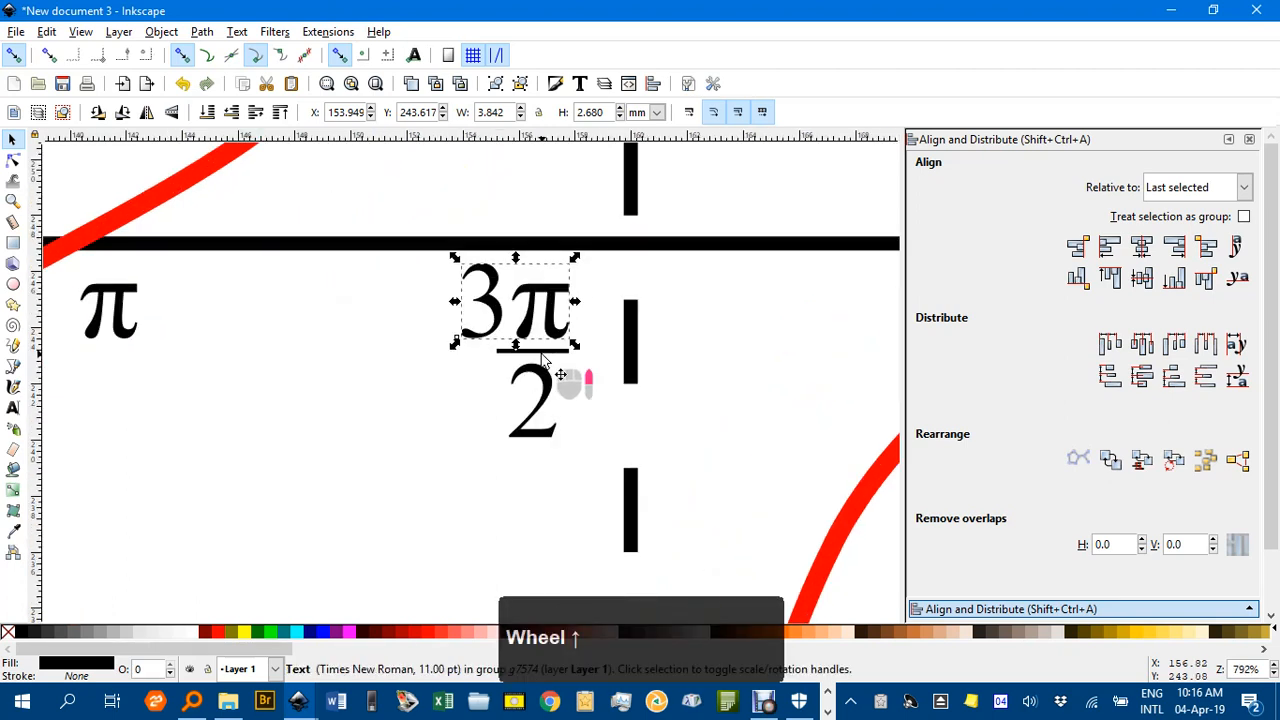
{"action": "left_click", "coordinate": [548, 354], "text": "ctrl"}
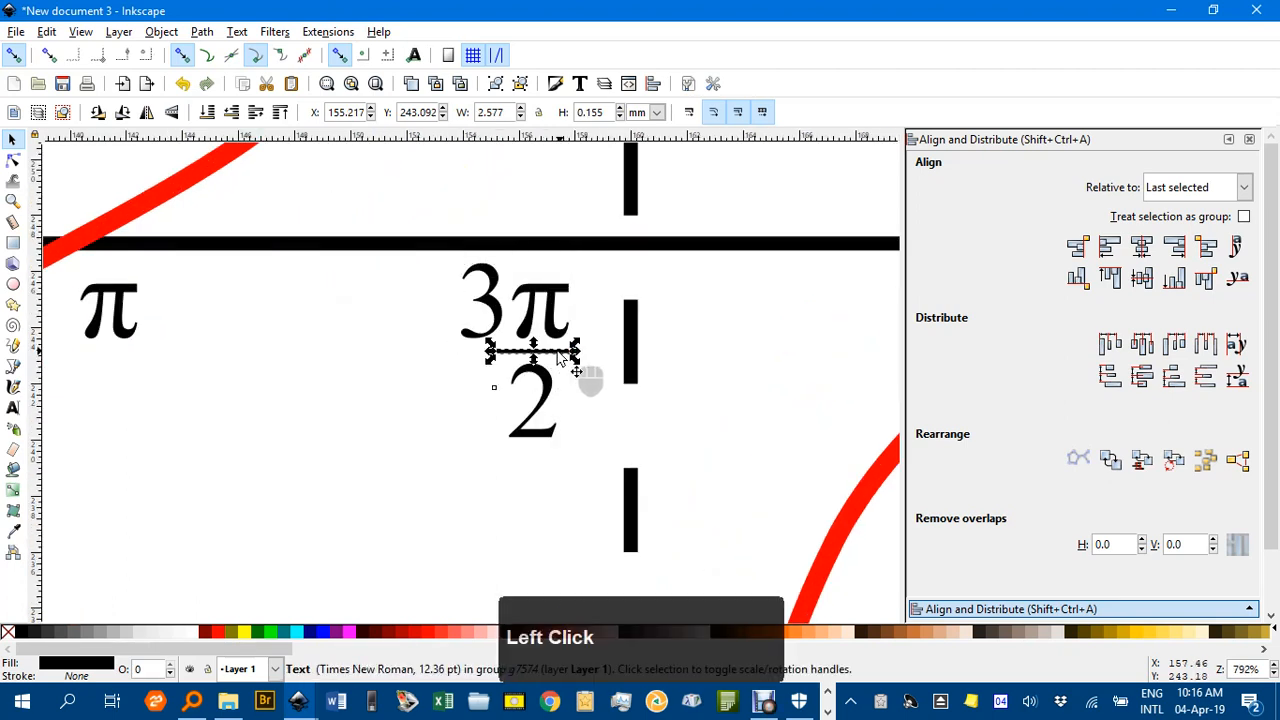
{"action": "left_click_drag", "start_coordinate": [548, 354], "coordinate": [586, 355]}
Ungroup the 3π/2 label, center its numerator, bar and 2 on a common vertical axis, and regroup them.
{"action": "left_click", "coordinate": [580, 420], "text": "ctrl"}
{"action": "left_click", "coordinate": [569, 420]}
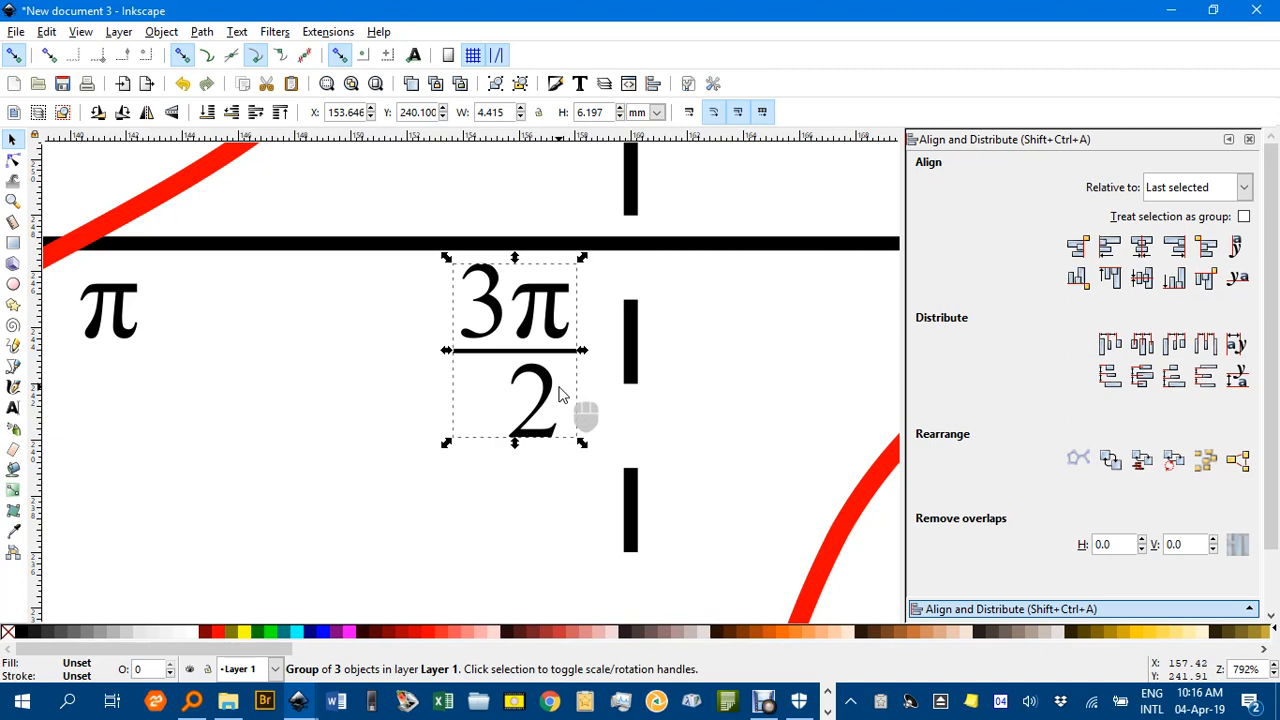
{"action": "key", "text": "ctrl+shift+g"}
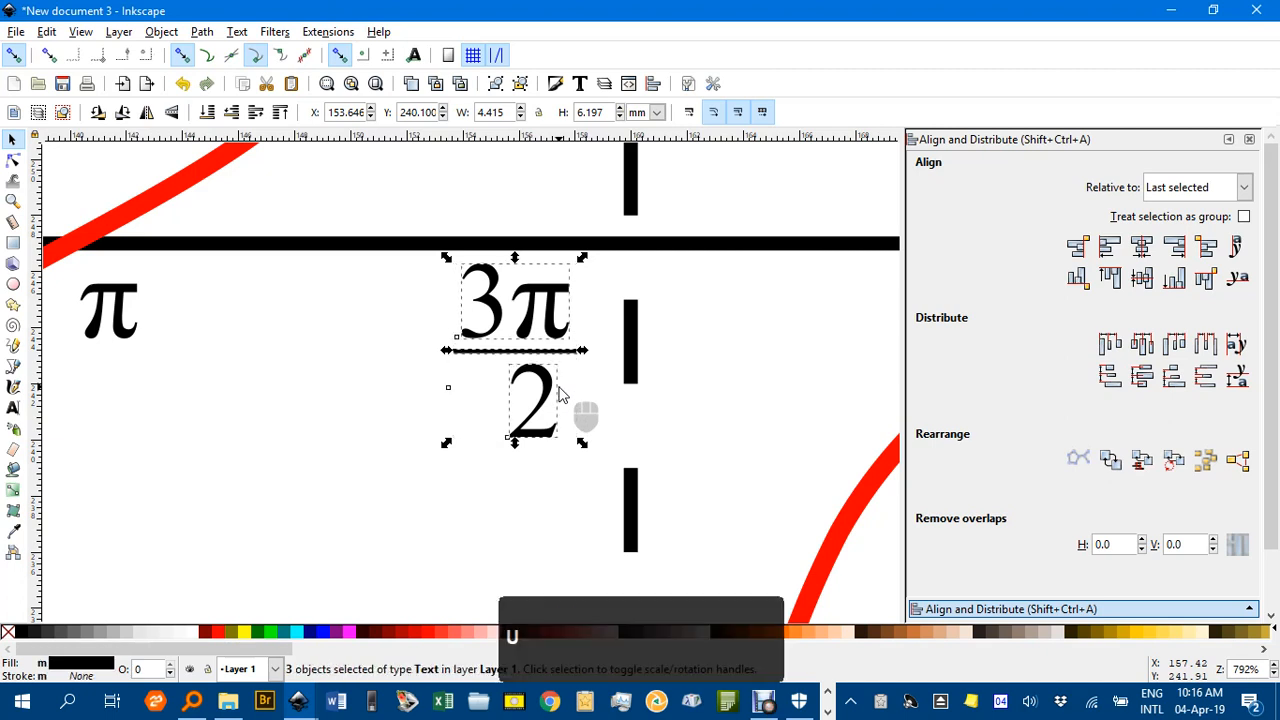
{"action": "left_click", "coordinate": [1142, 249]}
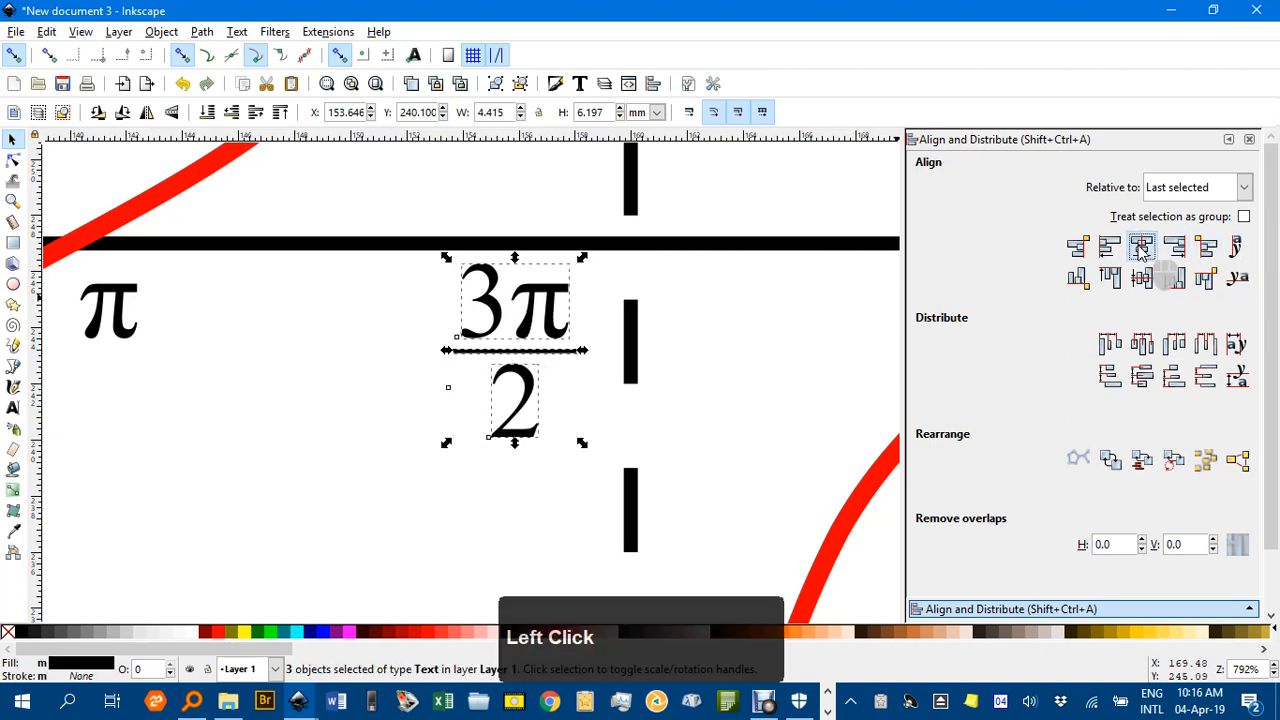
{"action": "key", "text": "ctrl+g"}
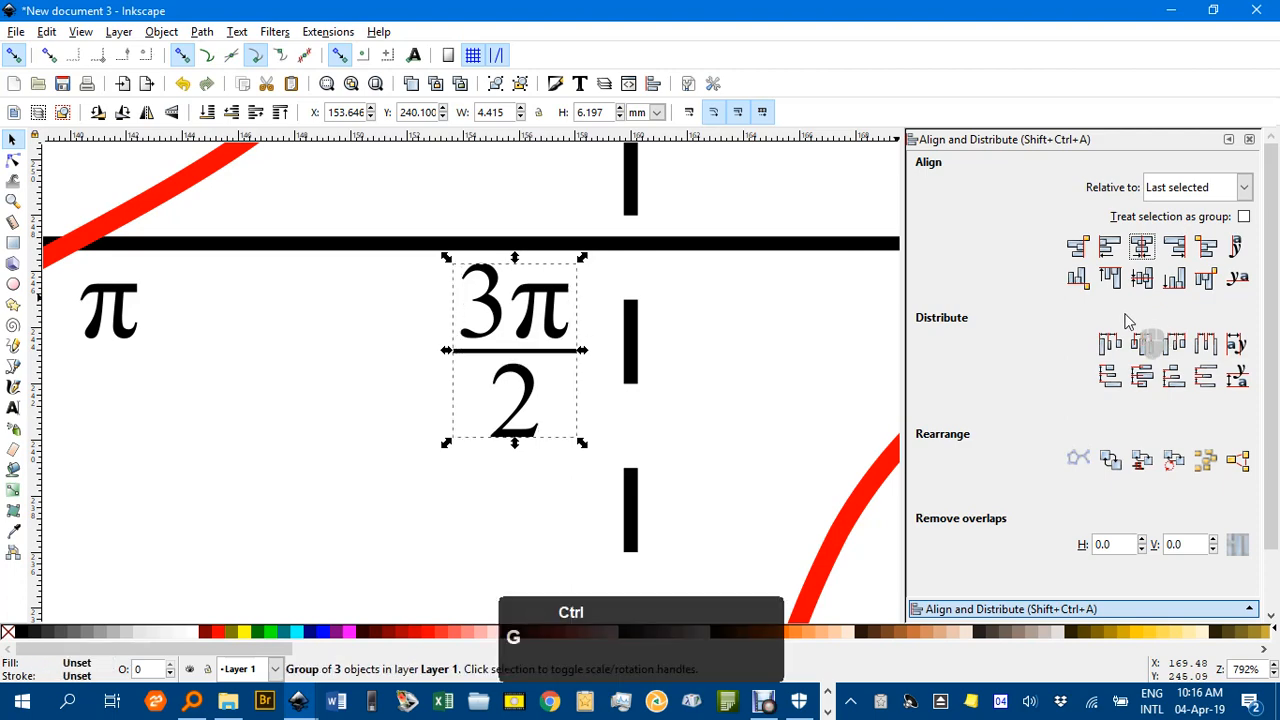
{"action": "left_click", "coordinate": [771, 350]}
Insert a 2 before the π in the label at the end of the last branch and set its font size to 11 pt.
{"action": "scroll", "coordinate": [788, 343], "scroll_direction": "down", "scroll_amount": 3, "text": "ctrl"}
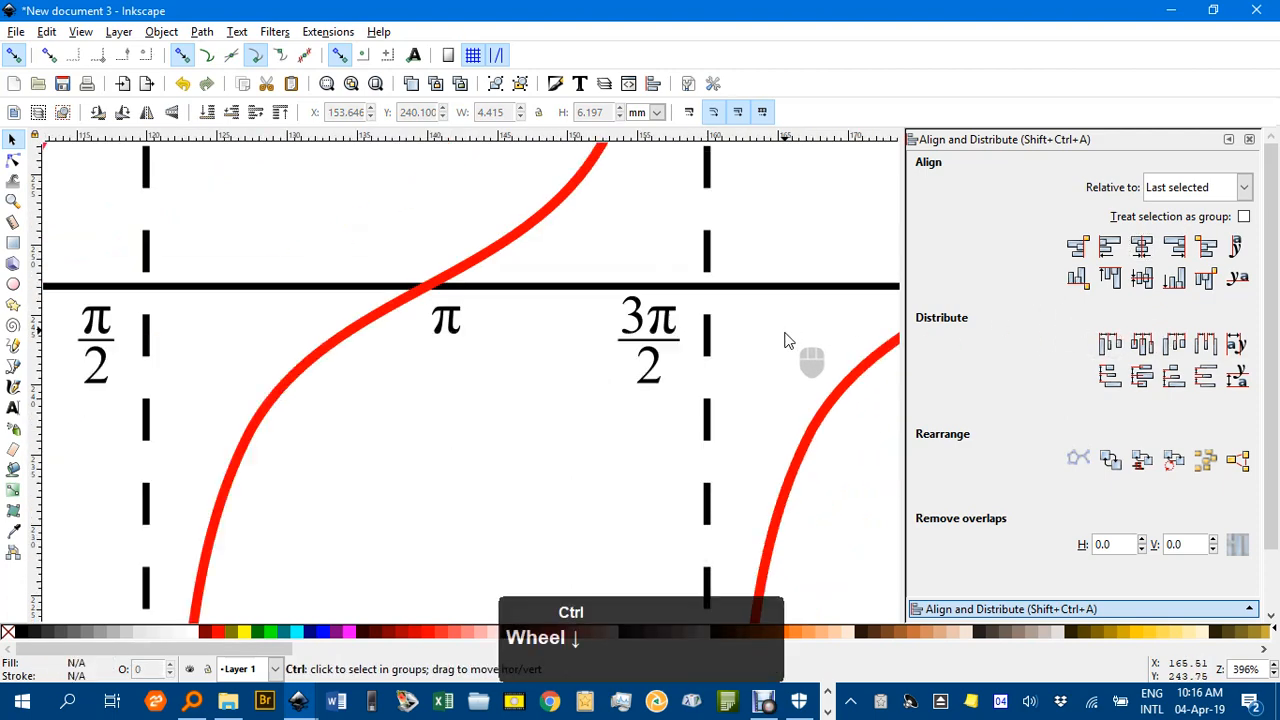
{"action": "middle_click", "coordinate": [788, 343]}
{"action": "middle_click", "coordinate": [650, 353]}
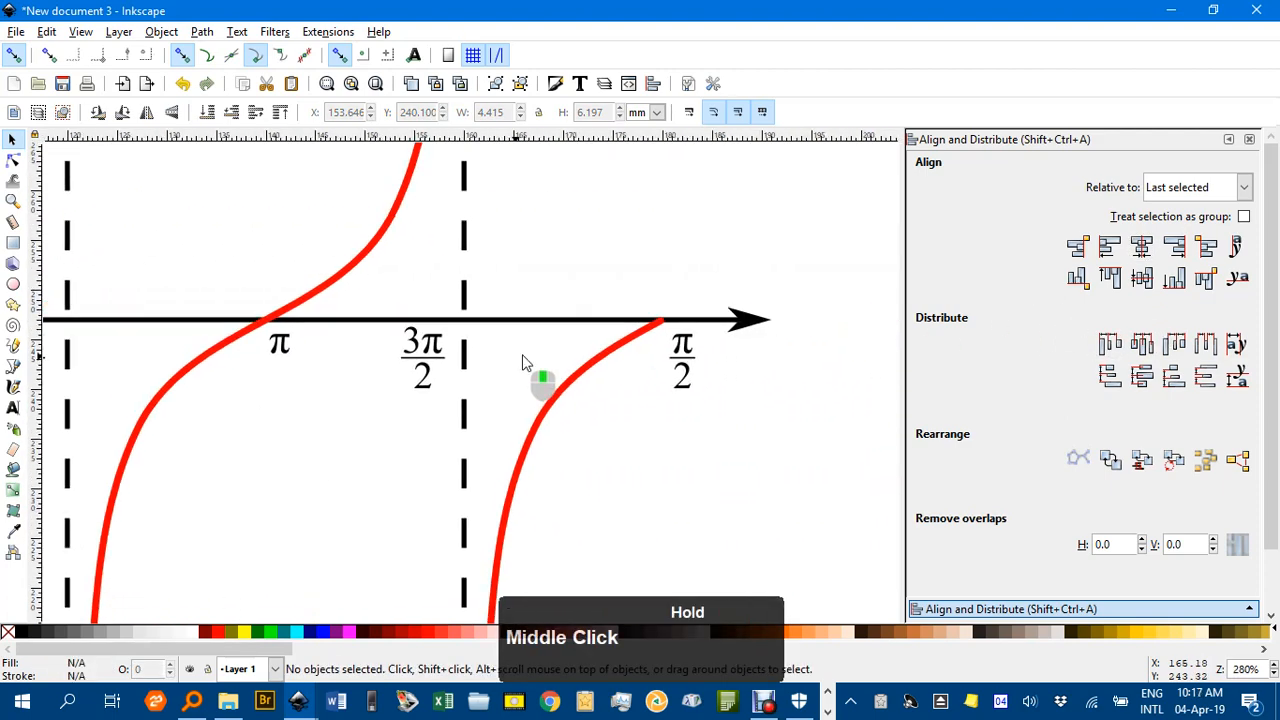
{"action": "scroll", "coordinate": [674, 347], "scroll_direction": "up", "scroll_amount": 2, "text": "ctrl"}
{"action": "key", "text": "t"}
{"action": "left_click", "coordinate": [676, 345]}
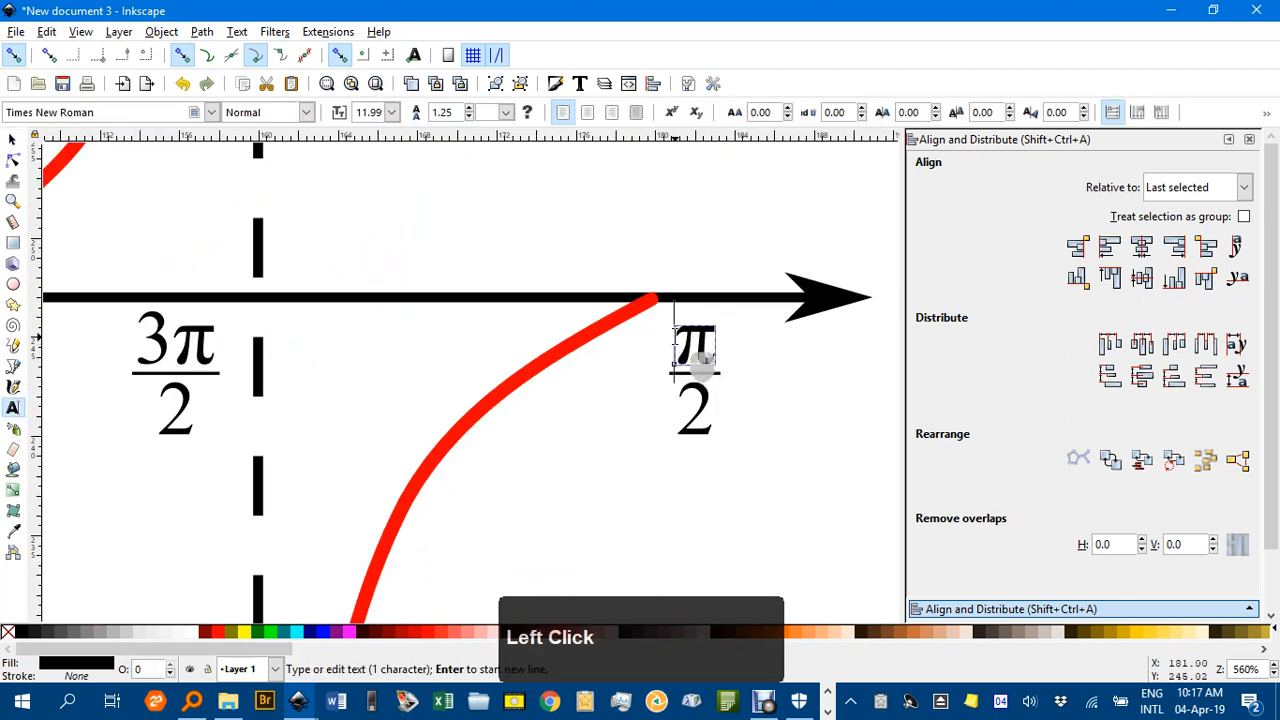
{"action": "type", "text": "2"}
{"action": "left_click_drag", "start_coordinate": [729, 343], "coordinate": [676, 345]}
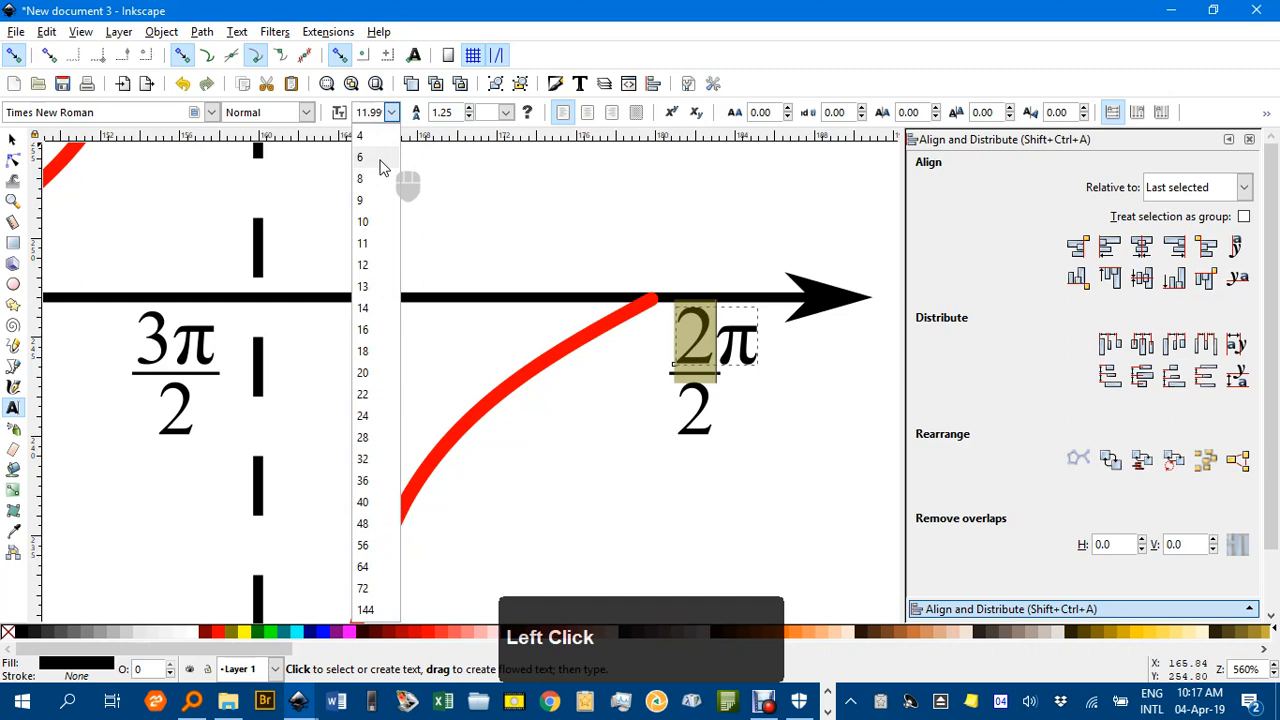
{"action": "left_click", "coordinate": [378, 243]}
{"action": "left_click", "coordinate": [14, 141]}
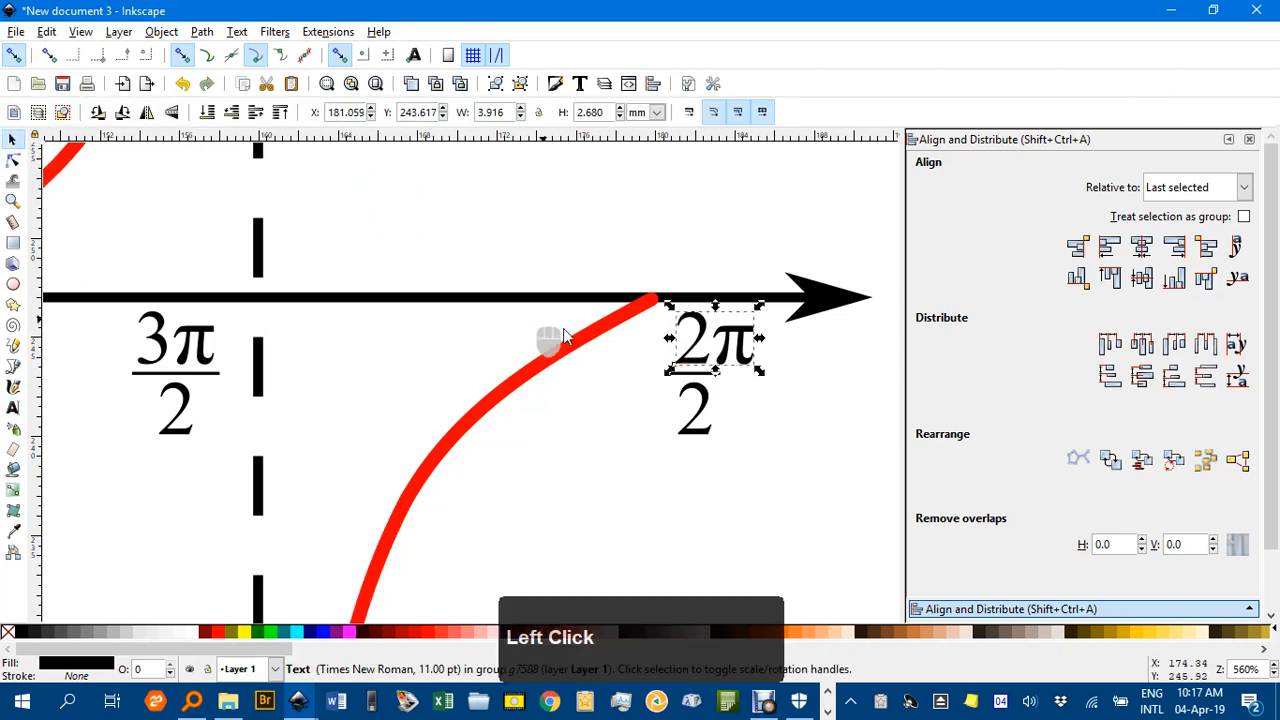
Delete the fraction bar and the denominator 2 beneath the 2π label.
{"action": "left_click", "coordinate": [690, 402], "text": "ctrl"}
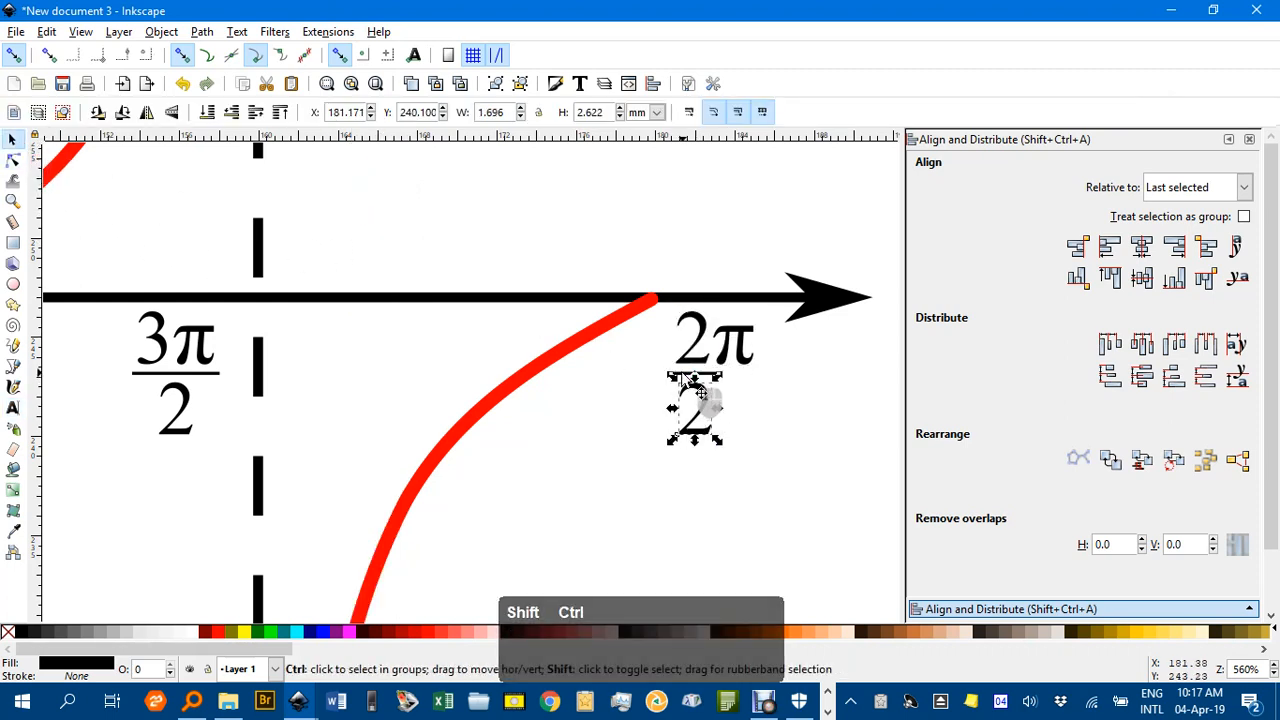
{"action": "left_click", "coordinate": [692, 372], "text": "ctrl+shift"}
{"action": "key", "text": "Delete"}
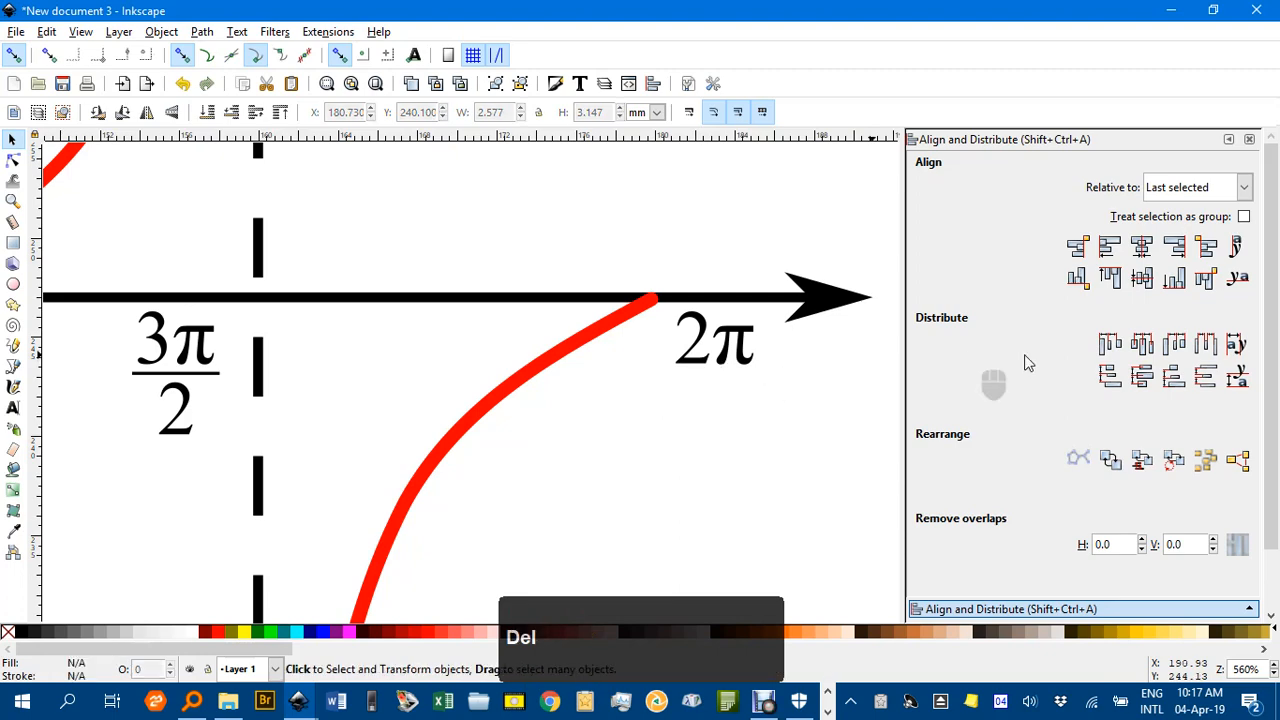
Review the whole labelled graph, then switch to "tan x detalied.svg" and examine the axis labels on its tangent, cosine and sine graphs.
{"action": "scroll", "coordinate": [750, 400], "scroll_direction": "down", "scroll_amount": 4}
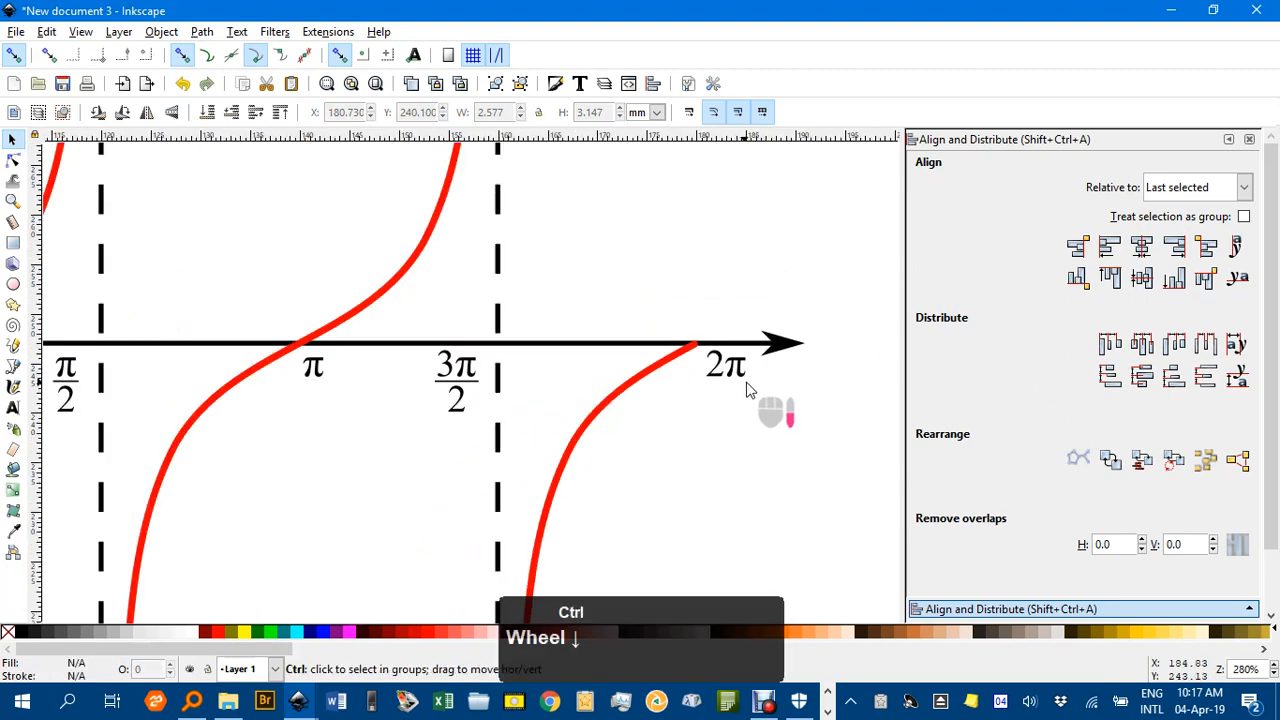
{"action": "middle_click", "coordinate": [655, 412]}
{"action": "scroll", "coordinate": [757, 408], "scroll_direction": "down", "scroll_amount": 1}
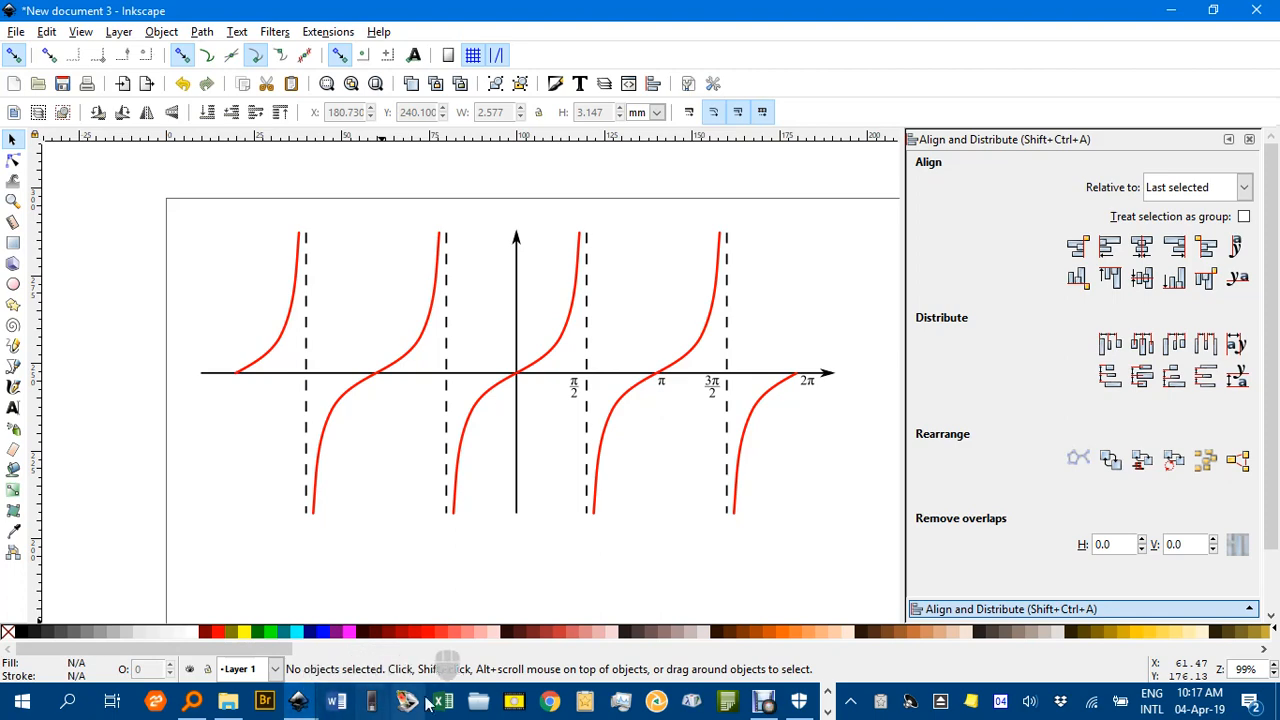
{"action": "left_click", "coordinate": [300, 703]}
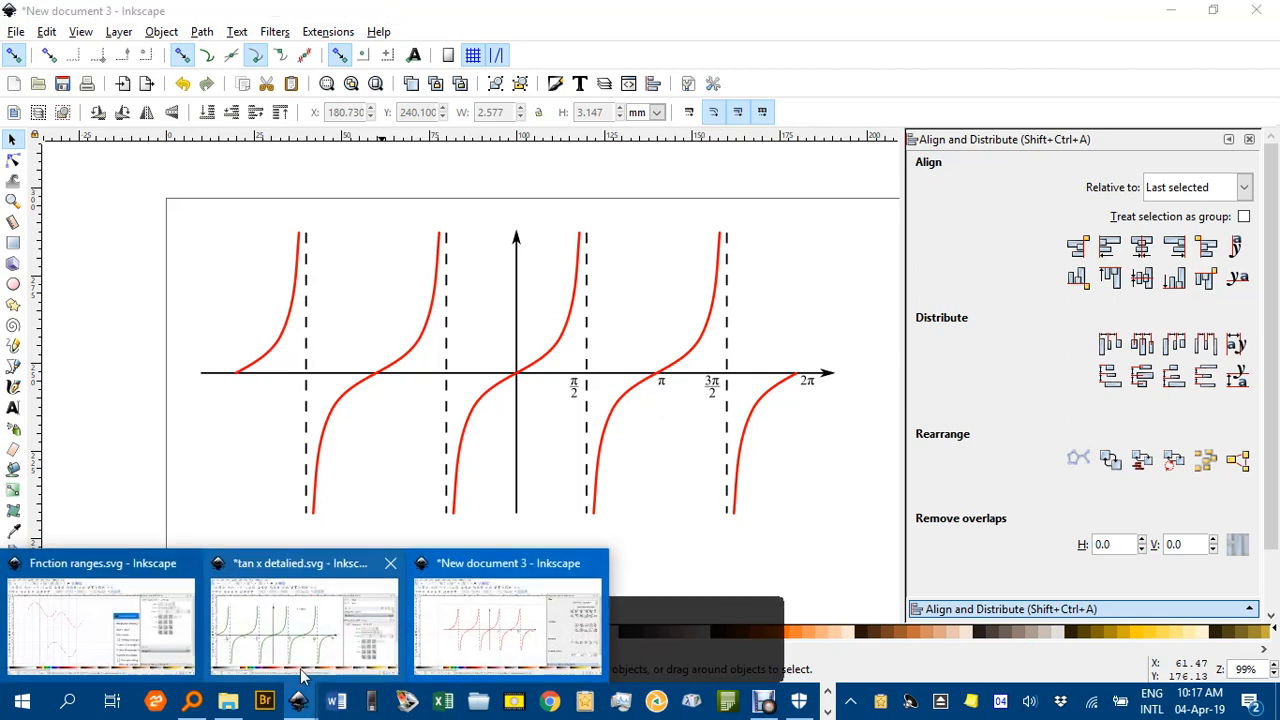
{"action": "left_click", "coordinate": [285, 642]}
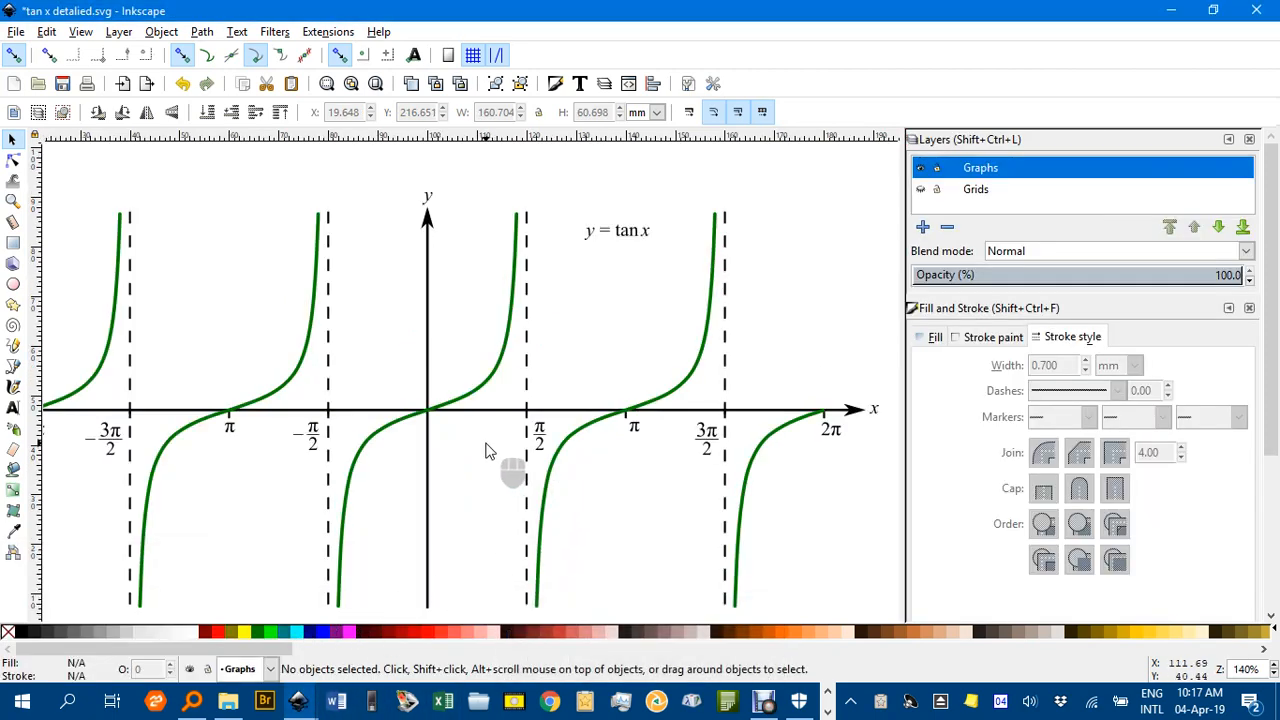
{"action": "left_click_drag", "start_coordinate": [486, 449], "coordinate": [528, 409]}
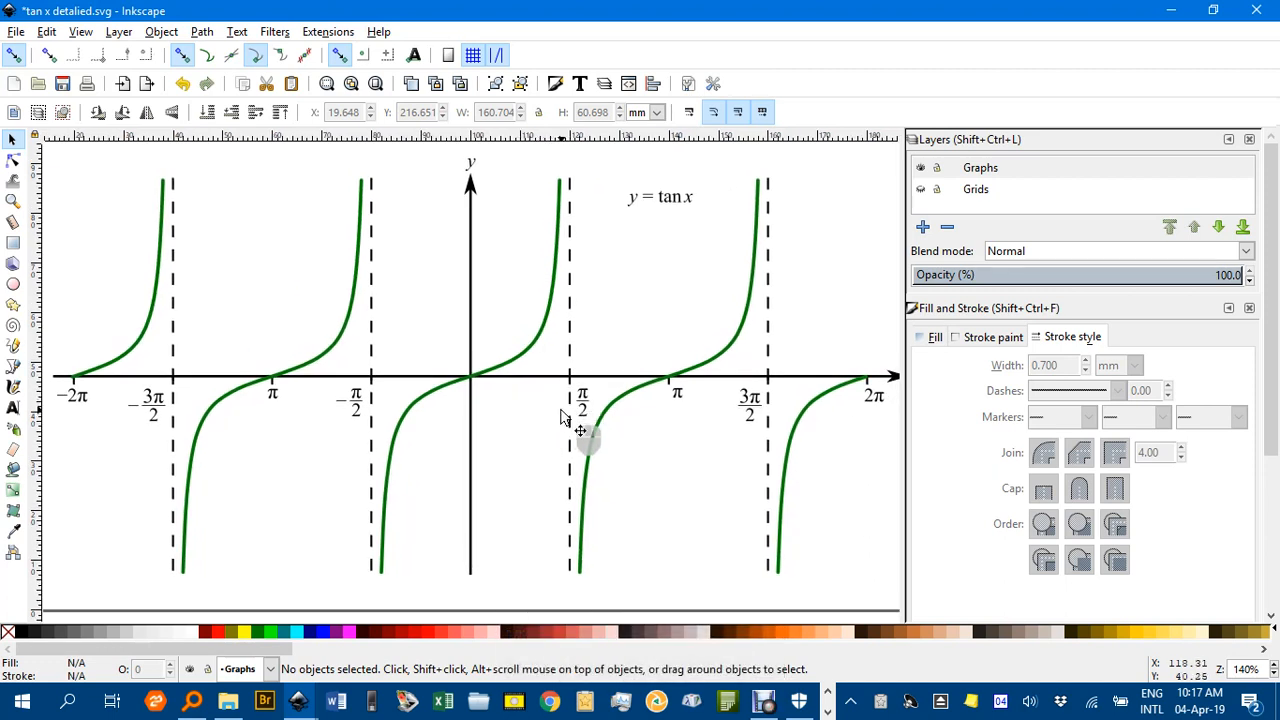
{"action": "scroll", "coordinate": [560, 418], "scroll_direction": "up", "scroll_amount": 15}
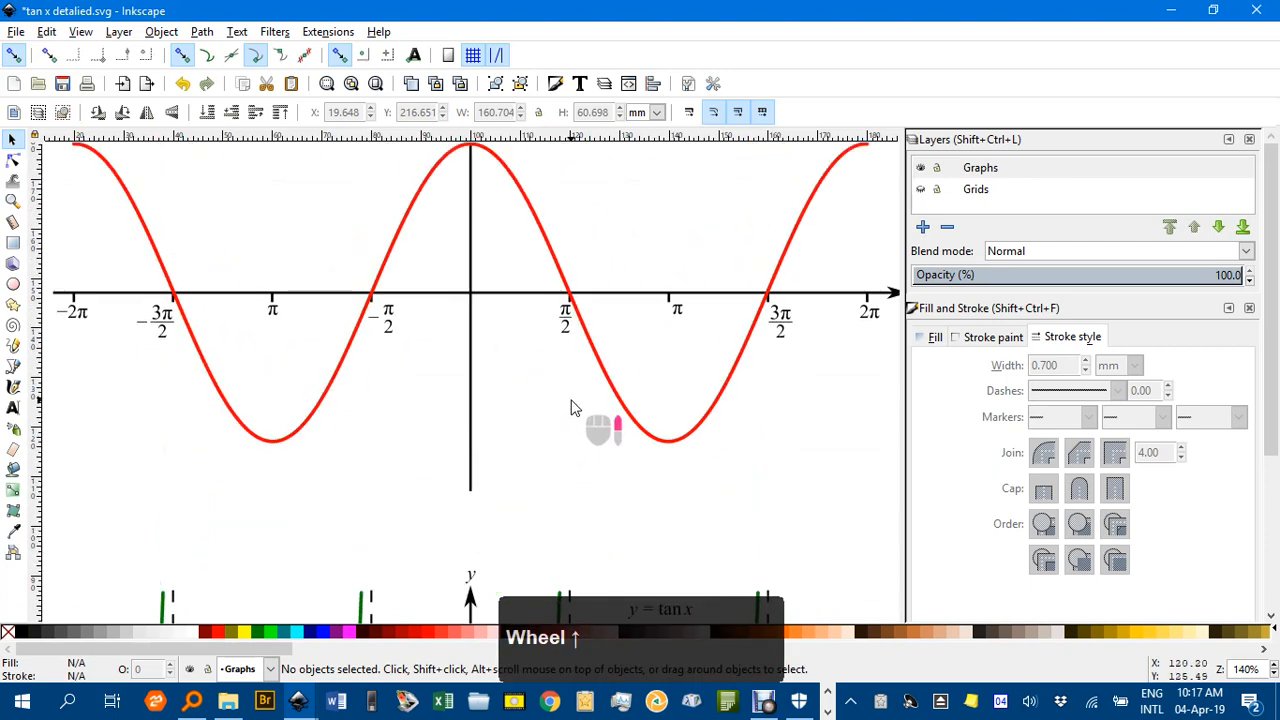
{"action": "scroll", "coordinate": [572, 405], "scroll_direction": "up", "scroll_amount": 15}
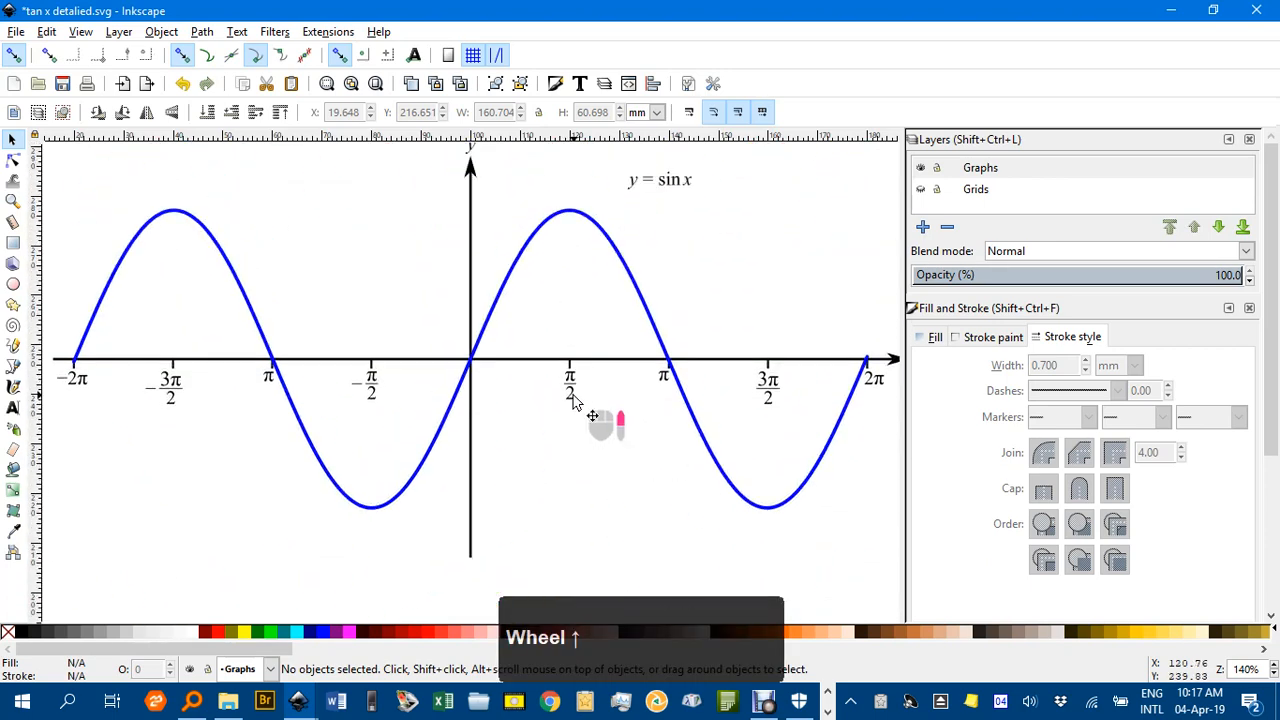
{"action": "scroll", "coordinate": [575, 398], "scroll_direction": "down", "scroll_amount": 20}
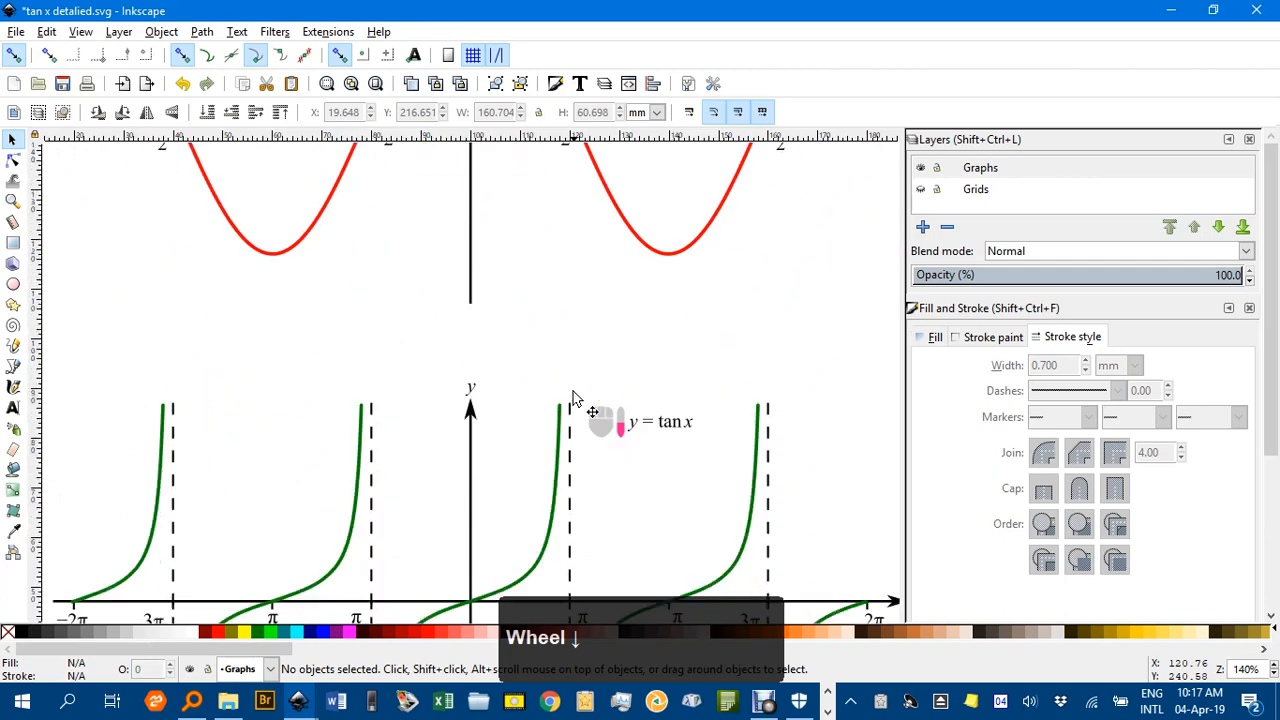
{"action": "scroll", "coordinate": [575, 398], "scroll_direction": "down", "scroll_amount": 3}
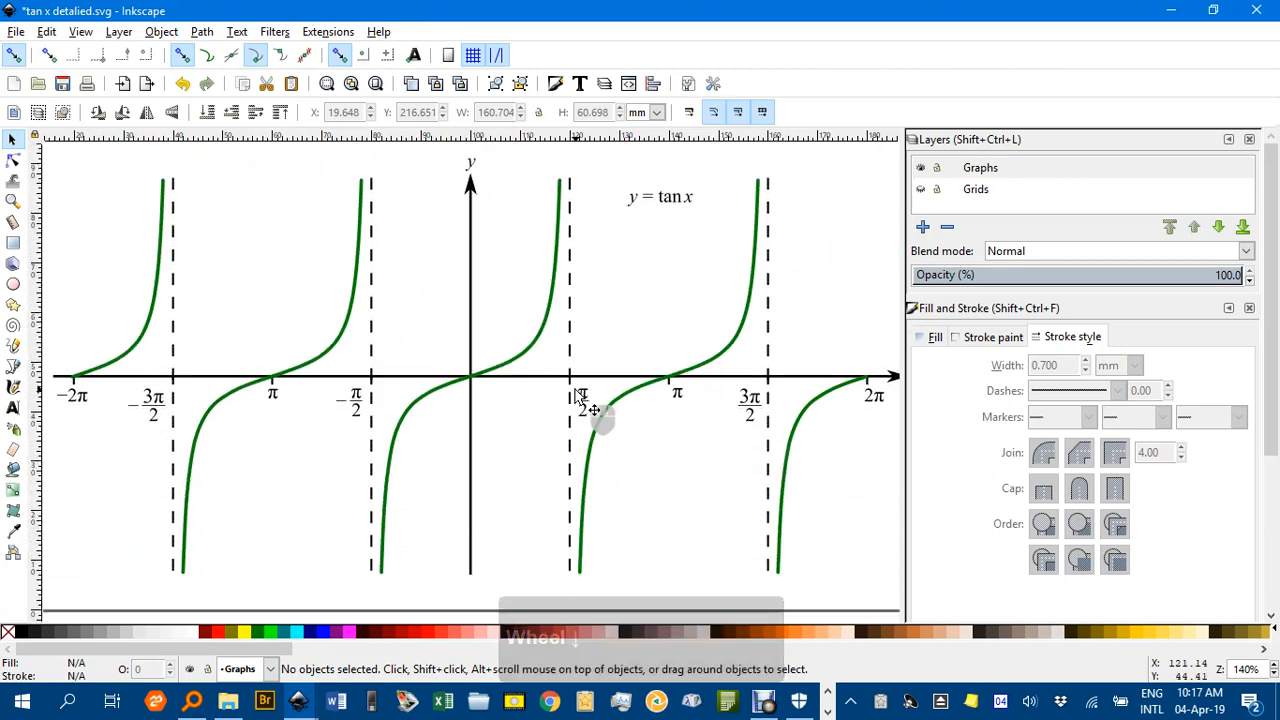